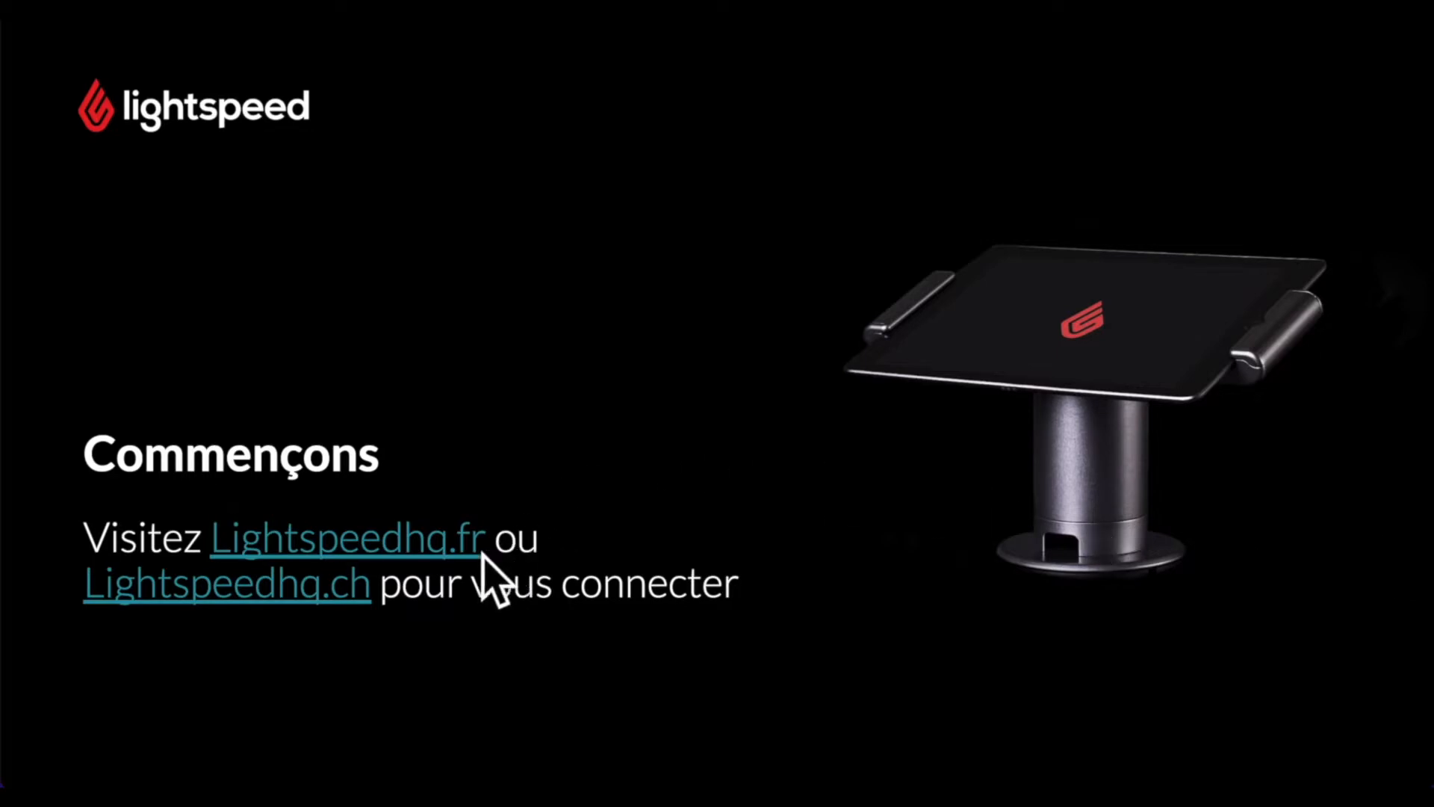
- Follow the Lightspeedhq.fr link through 'Se connecter' to the Restaurant (K Series) sign-in page
click(407, 547)
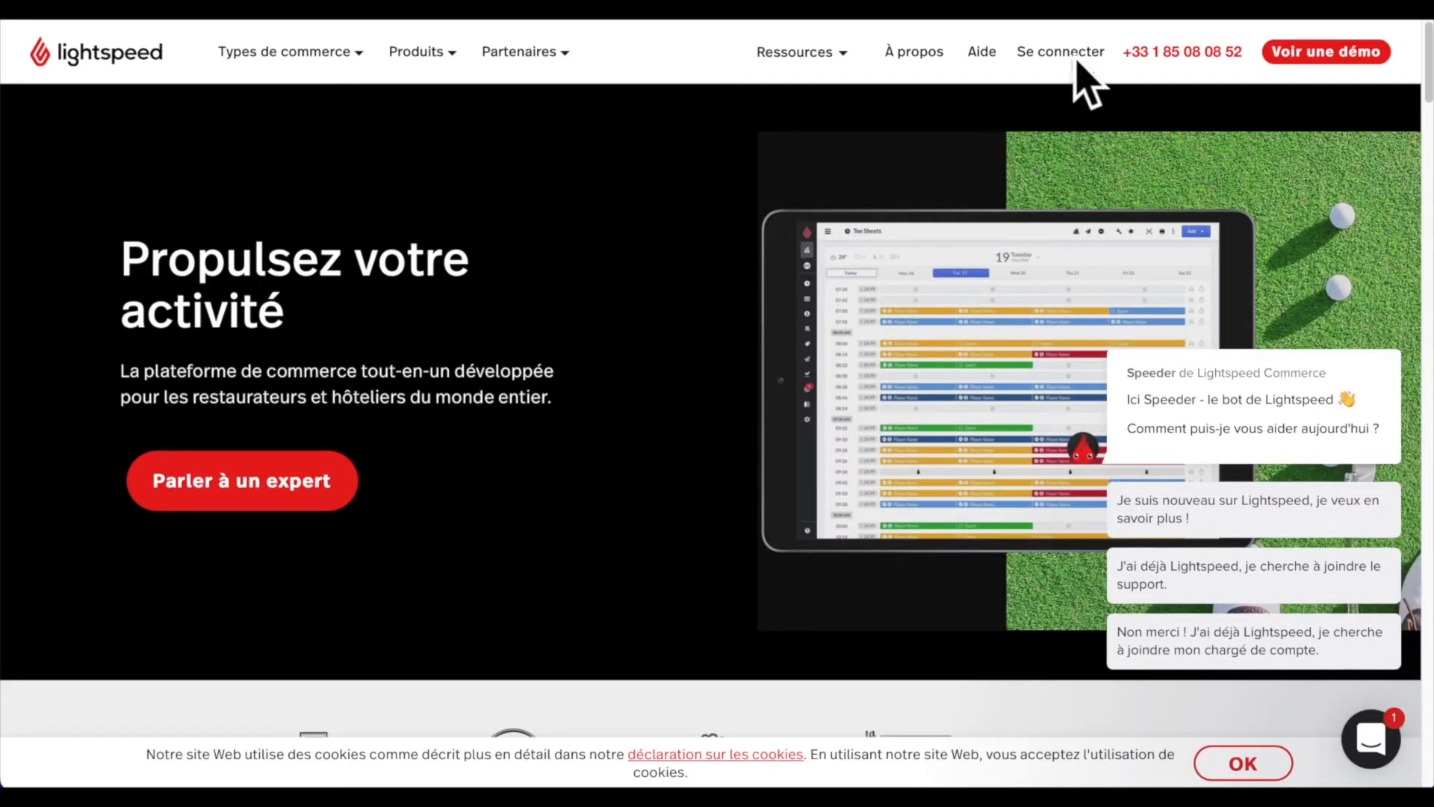
click(1064, 54)
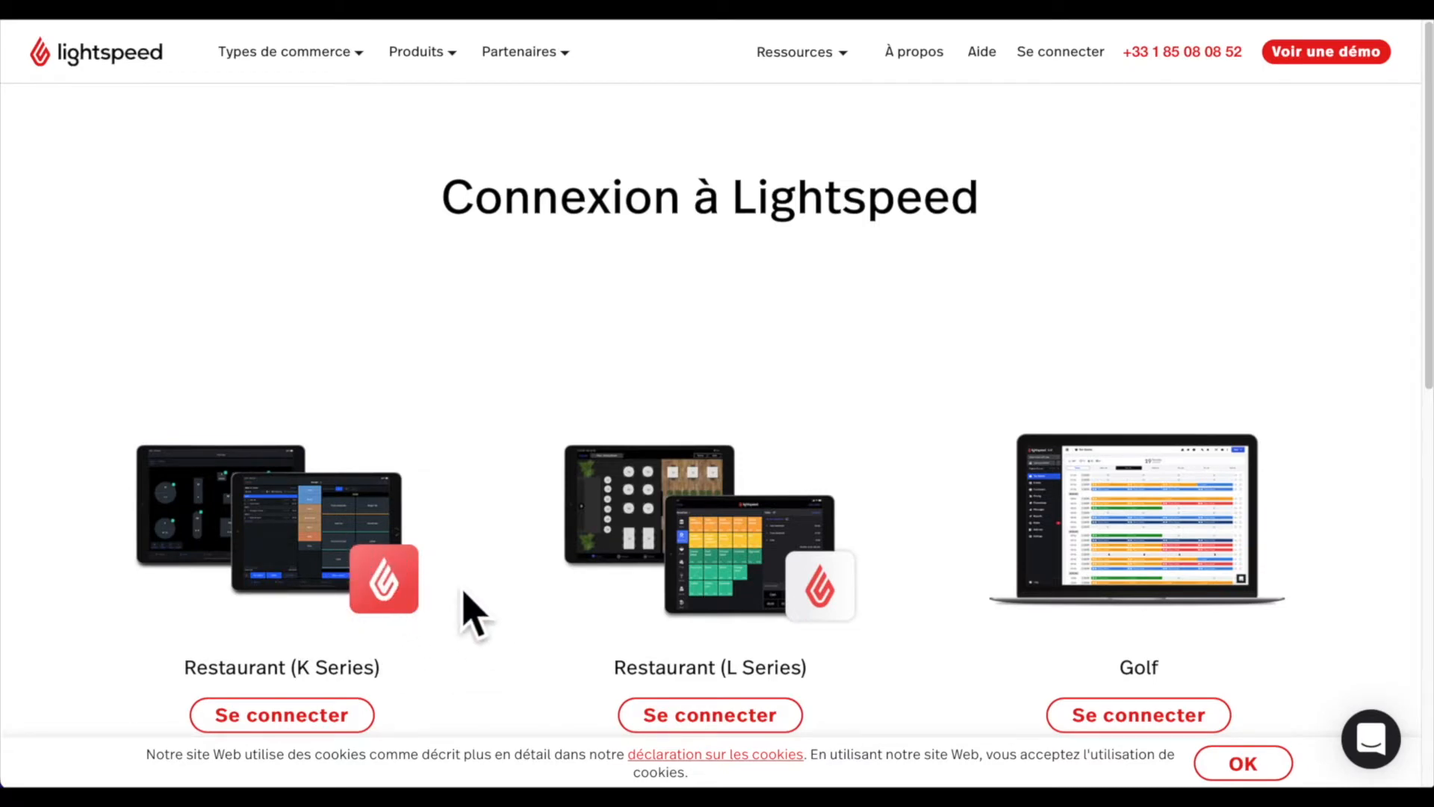
click(337, 728)
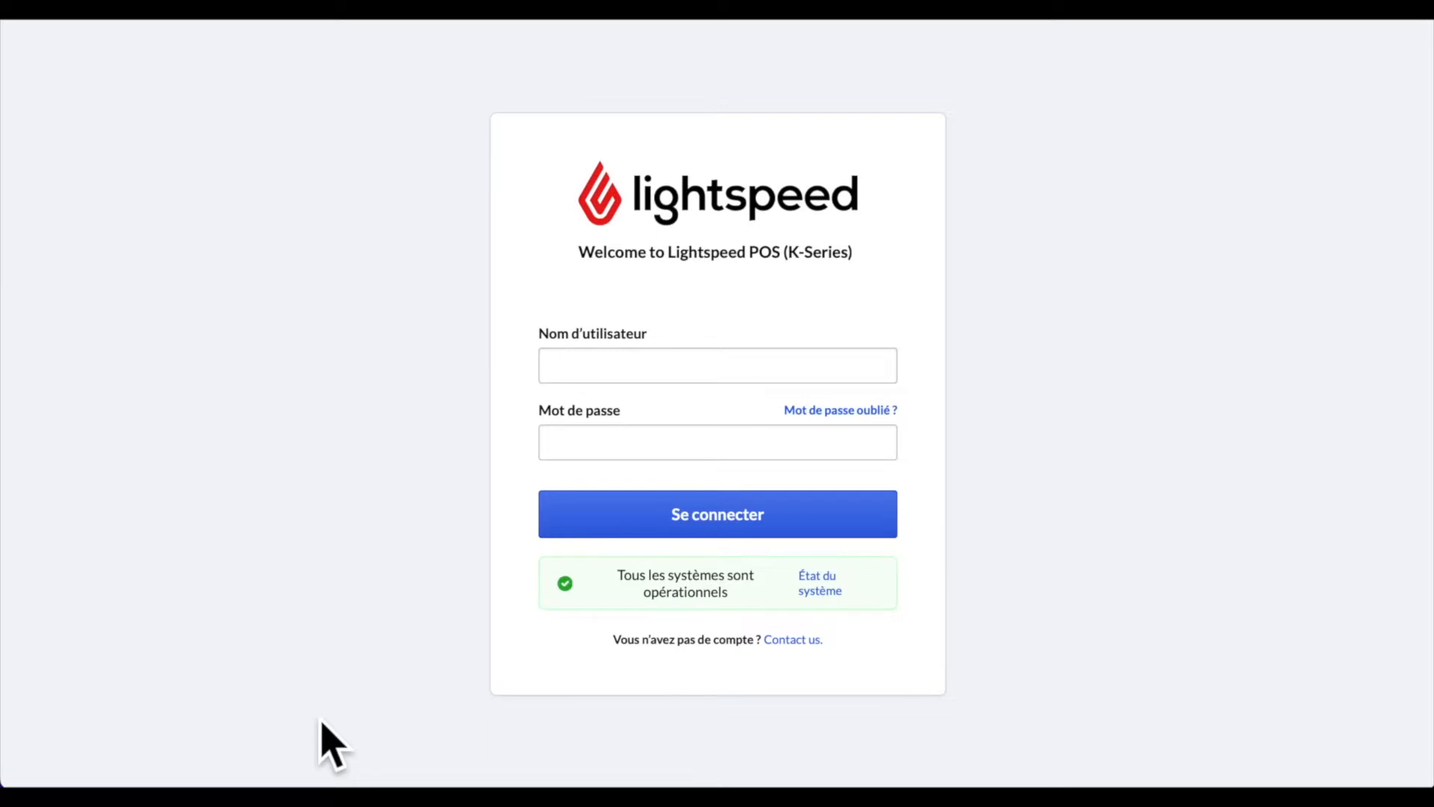
- Enter the account username and password, then go to the 'Mot de passe oublié ?' page
click(885, 373)
key(ctrl+v)
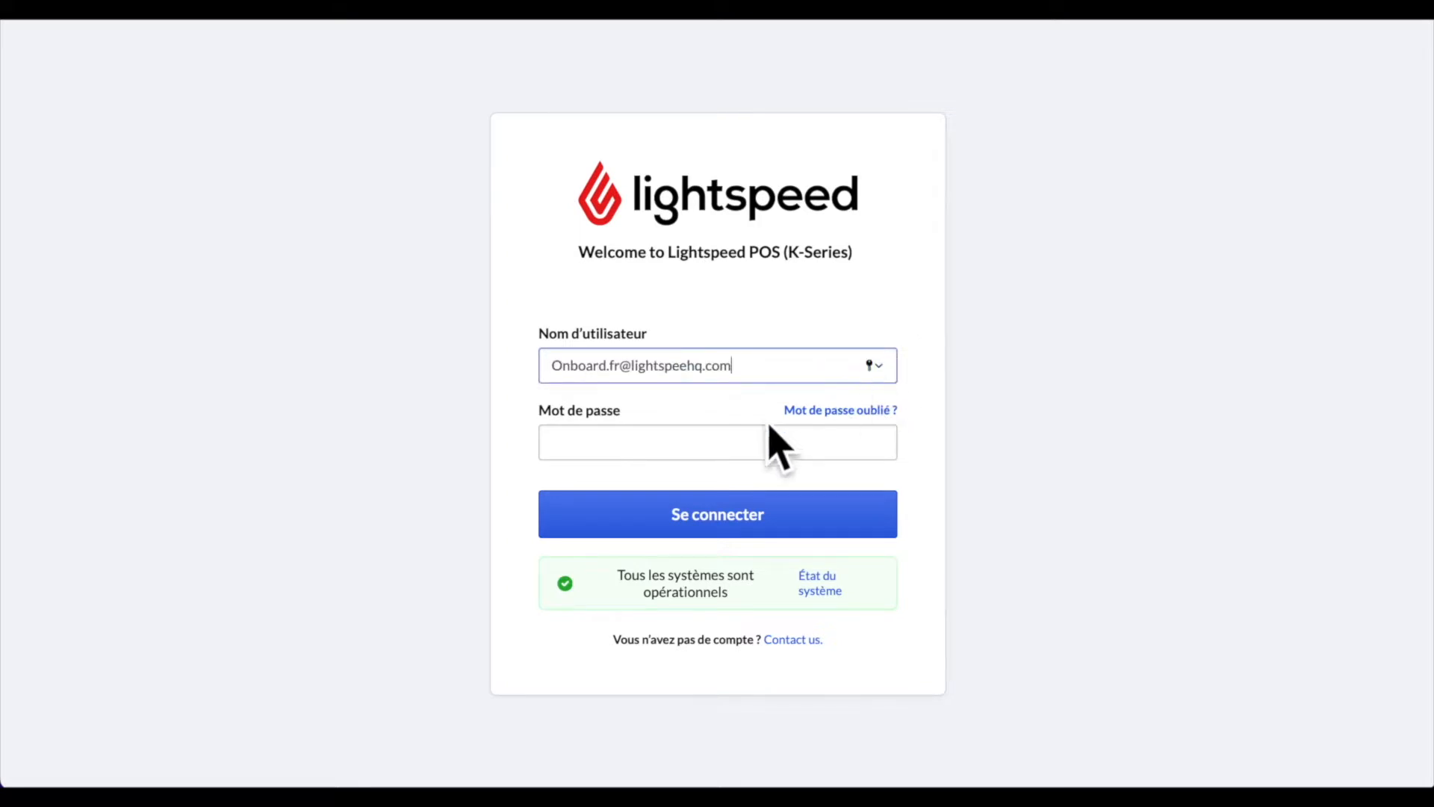
click(721, 457)
text(*********)
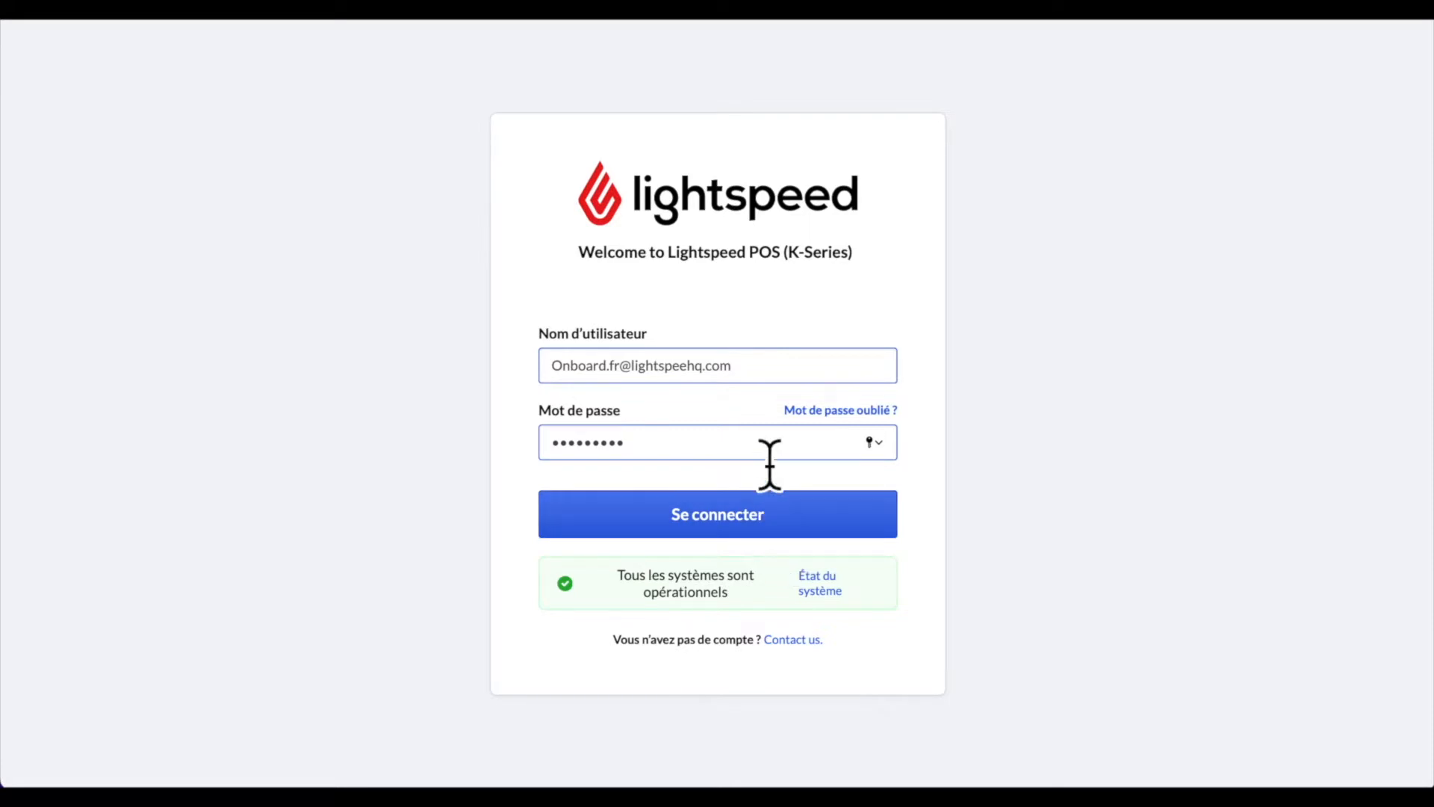
click(840, 410)
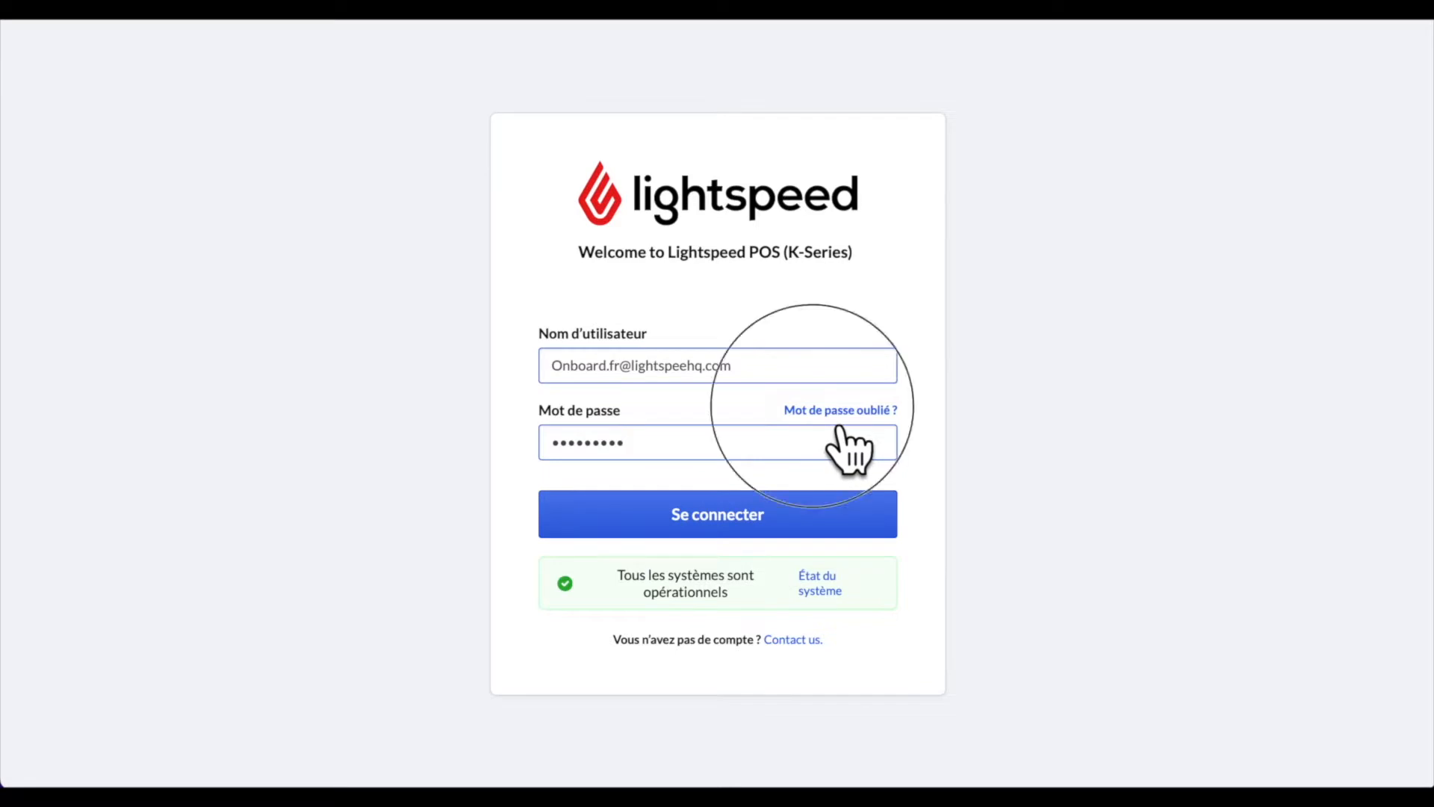
- Enter the account e-mail and the displayed security code, then submit 'Changer mon mot de passe'
click(651, 323)
key(ctrl+v)
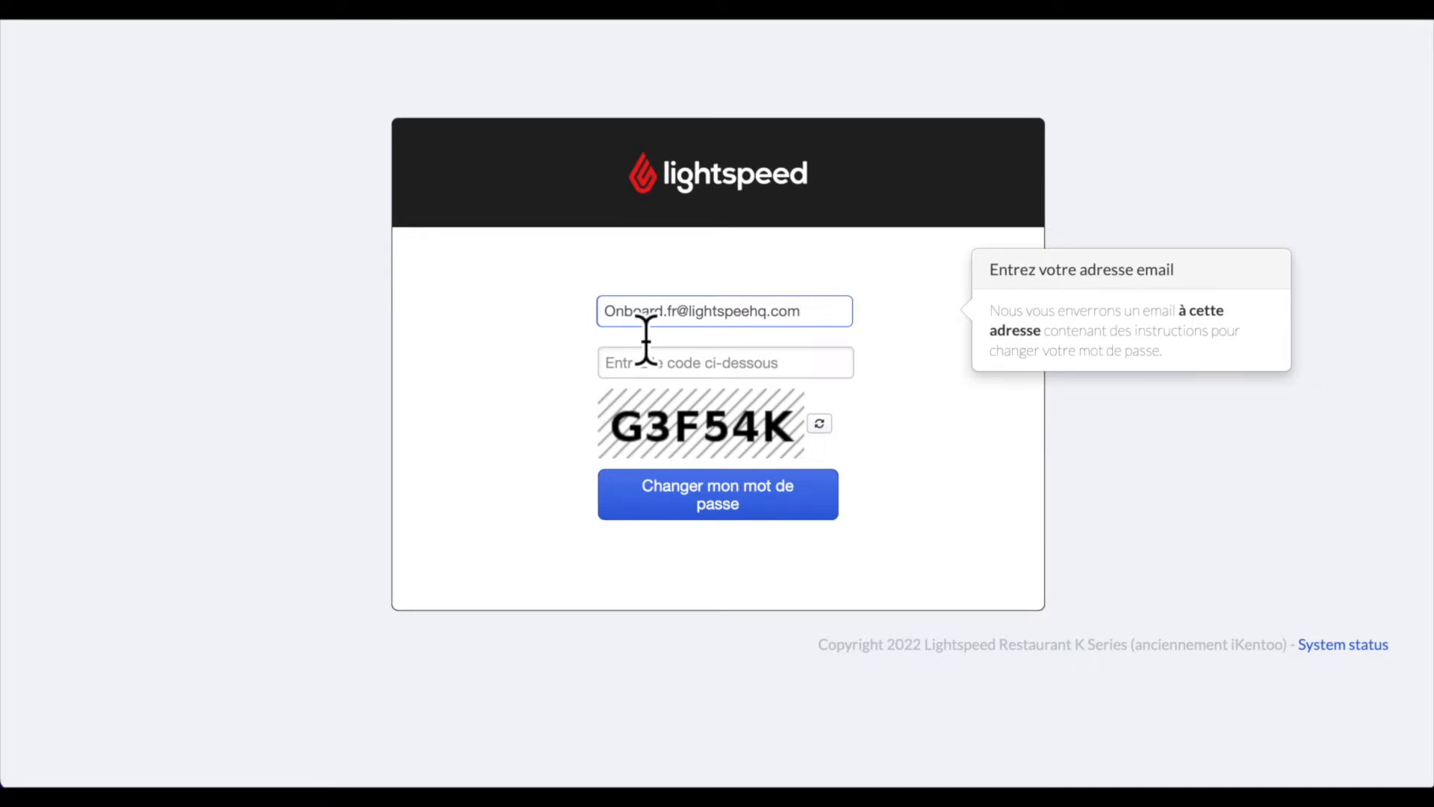
click(668, 366)
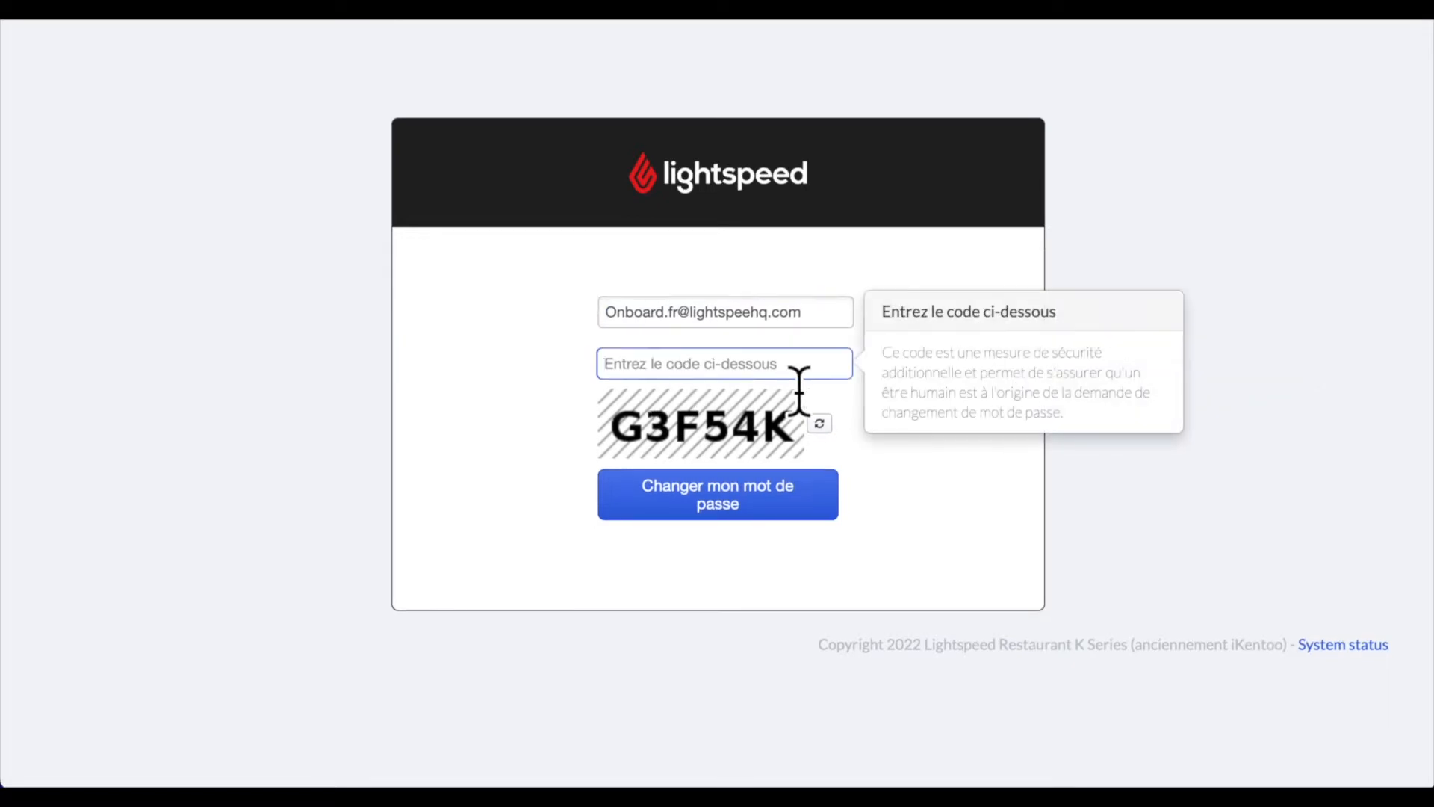
text(G3F54K)
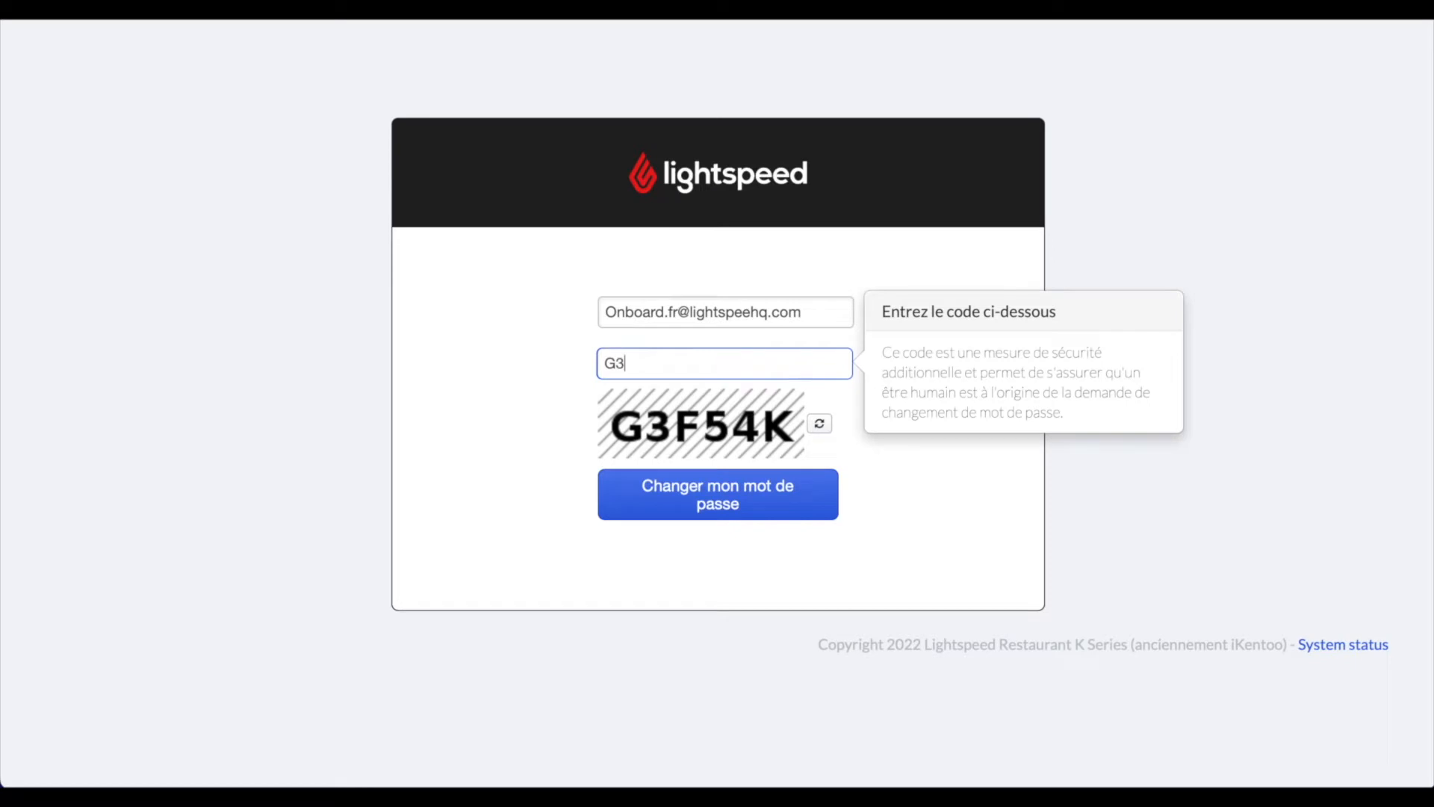
click(762, 515)
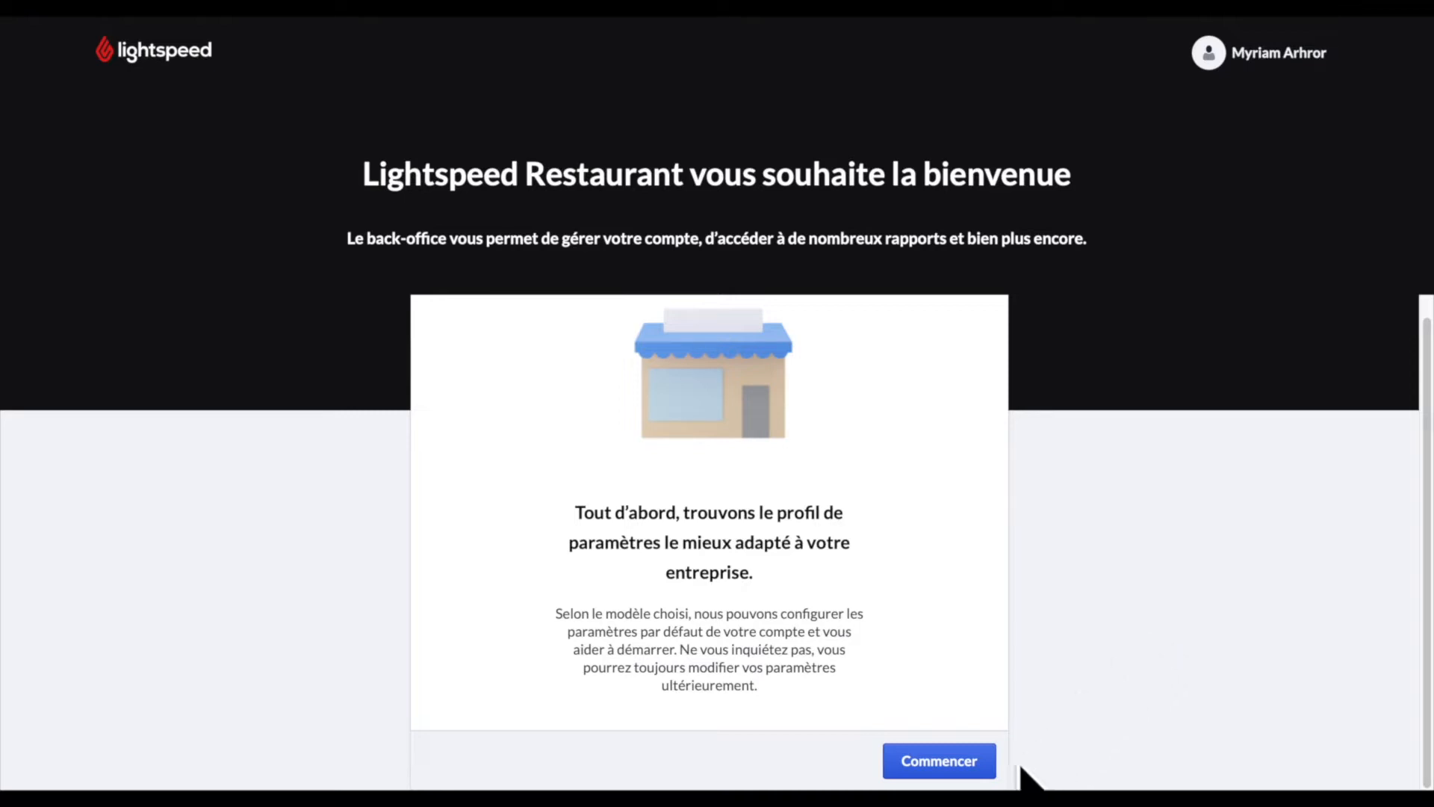
- Start the business profile choice with Commencer and scroll through the profile cards
click(967, 777)
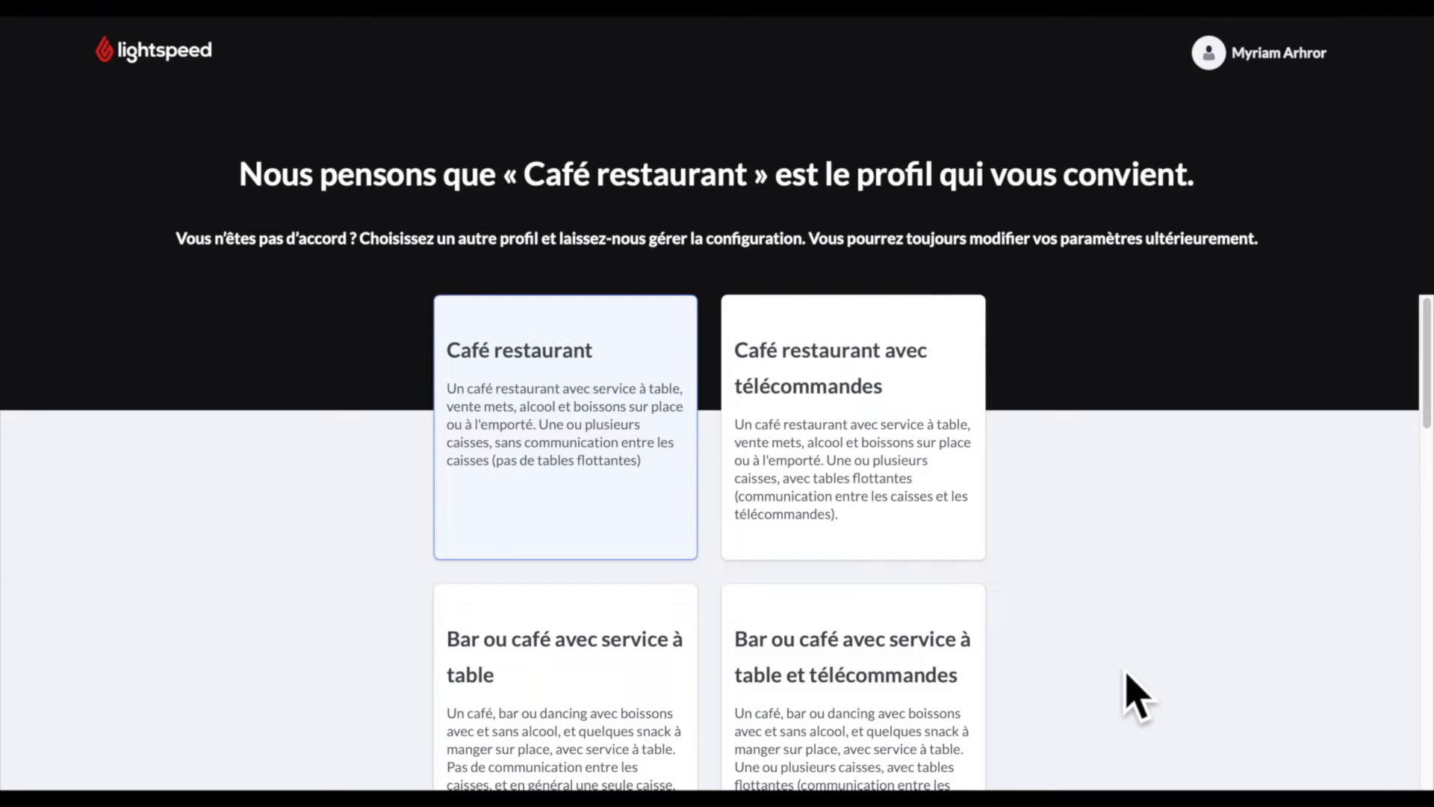
scroll(1136, 694, down, 1)
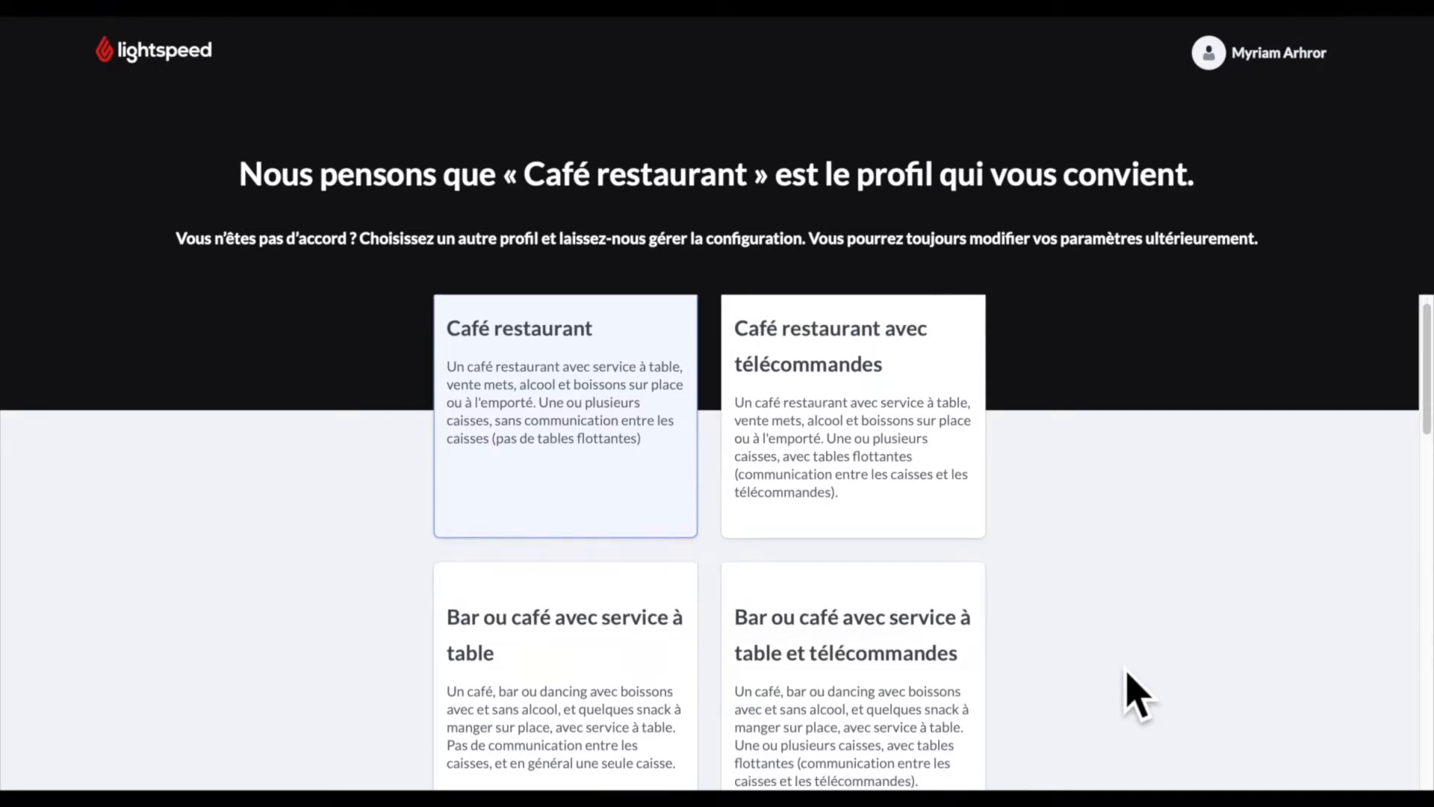
scroll(1135, 694, down, 3)
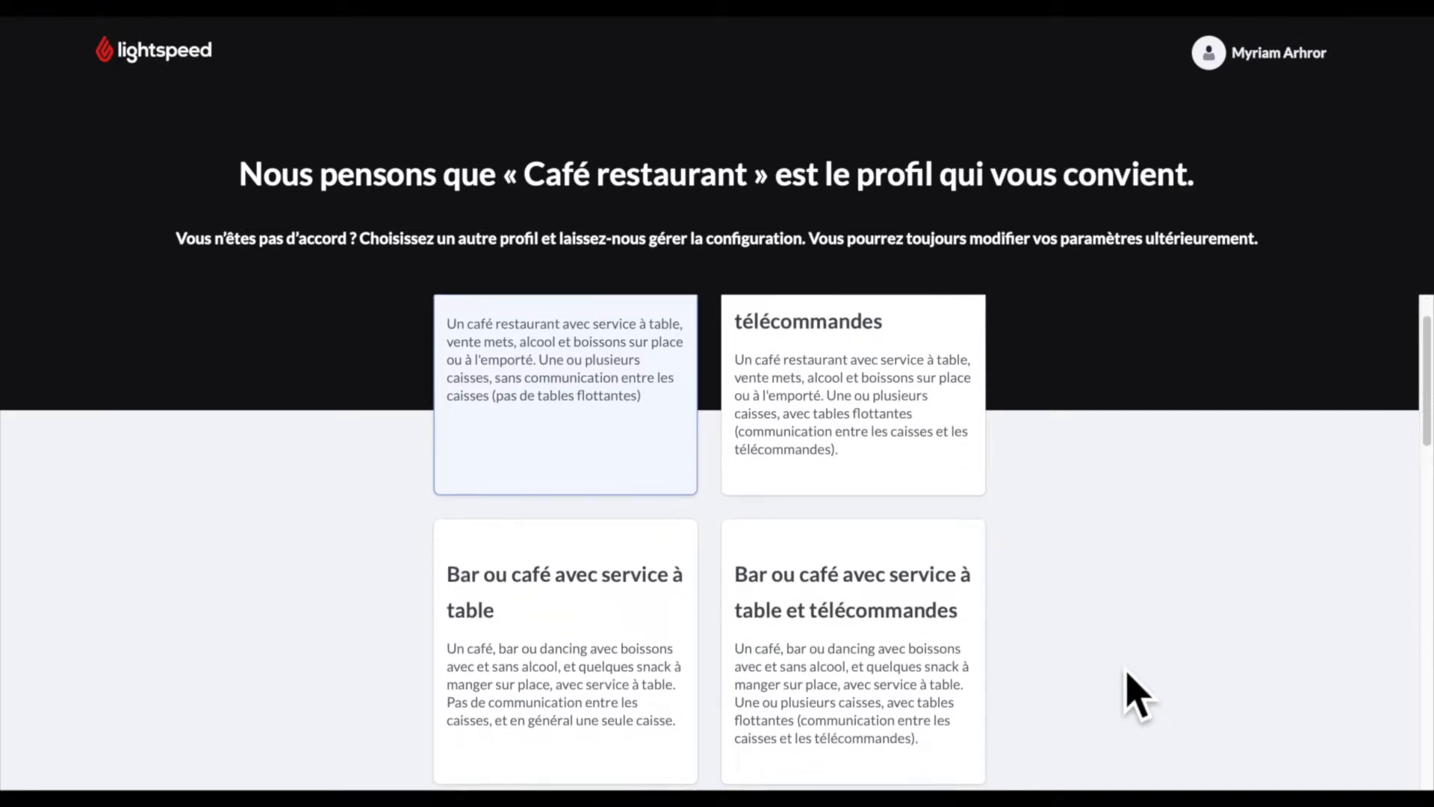
scroll(1136, 694, down, 6)
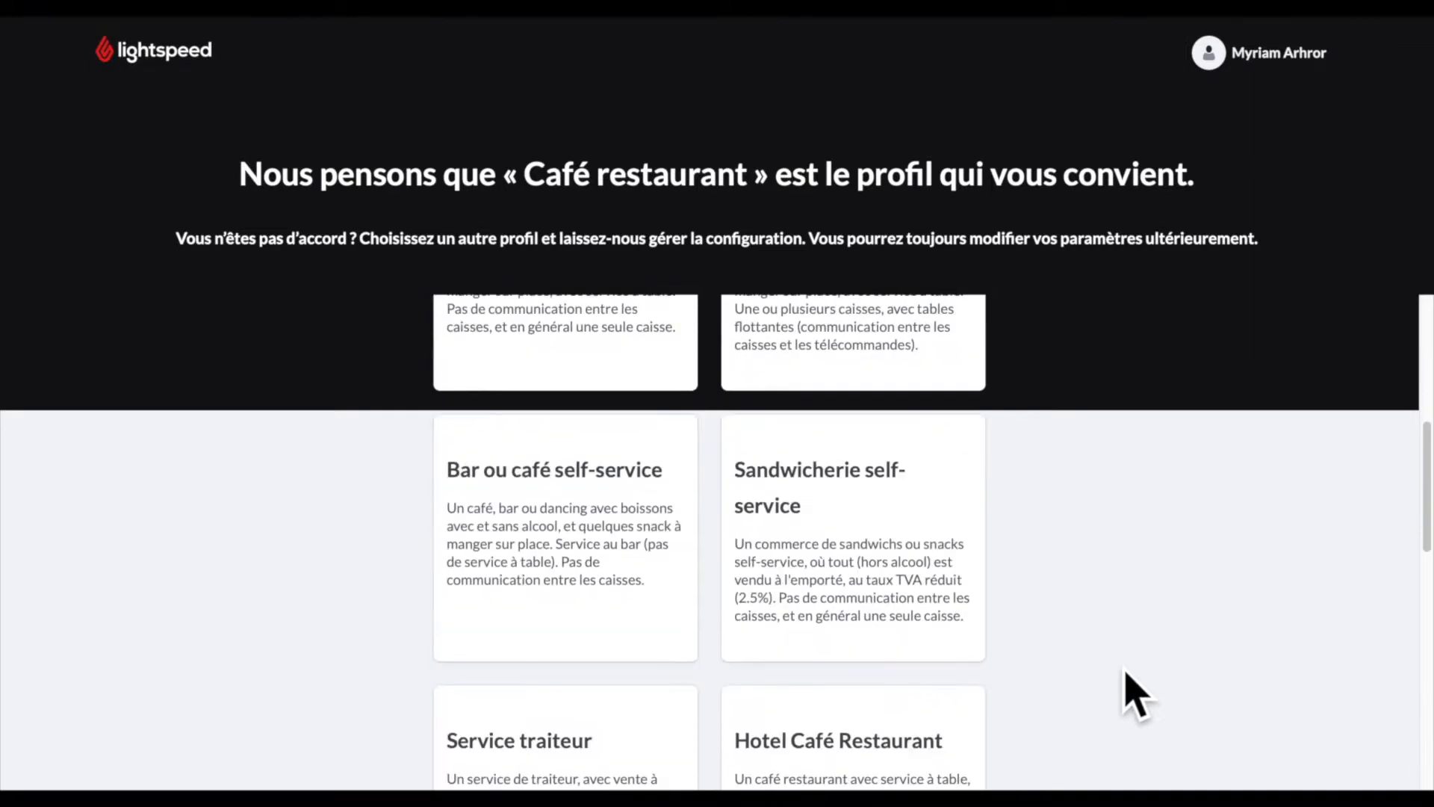
scroll(1136, 694, down, 5)
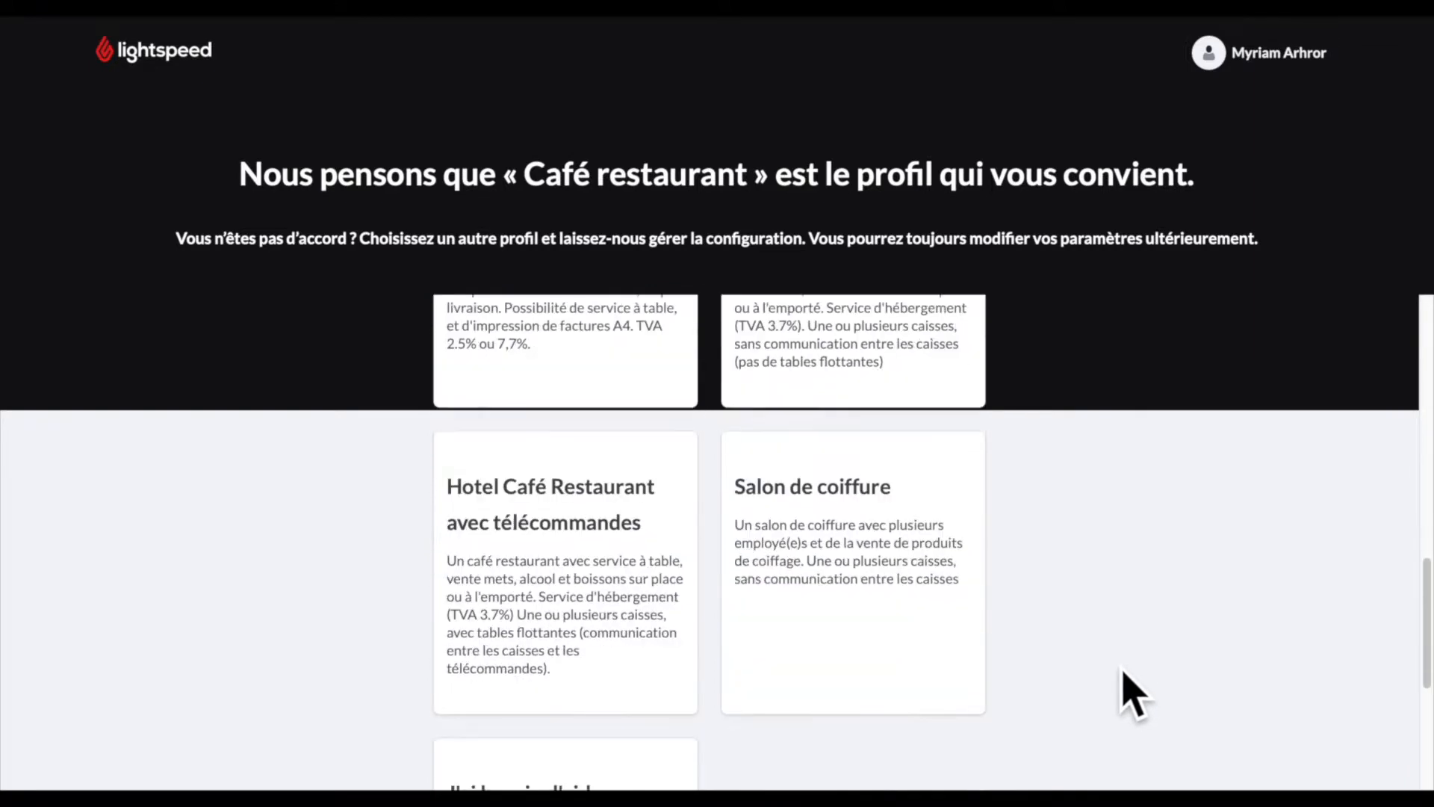
scroll(1128, 691, down, 1)
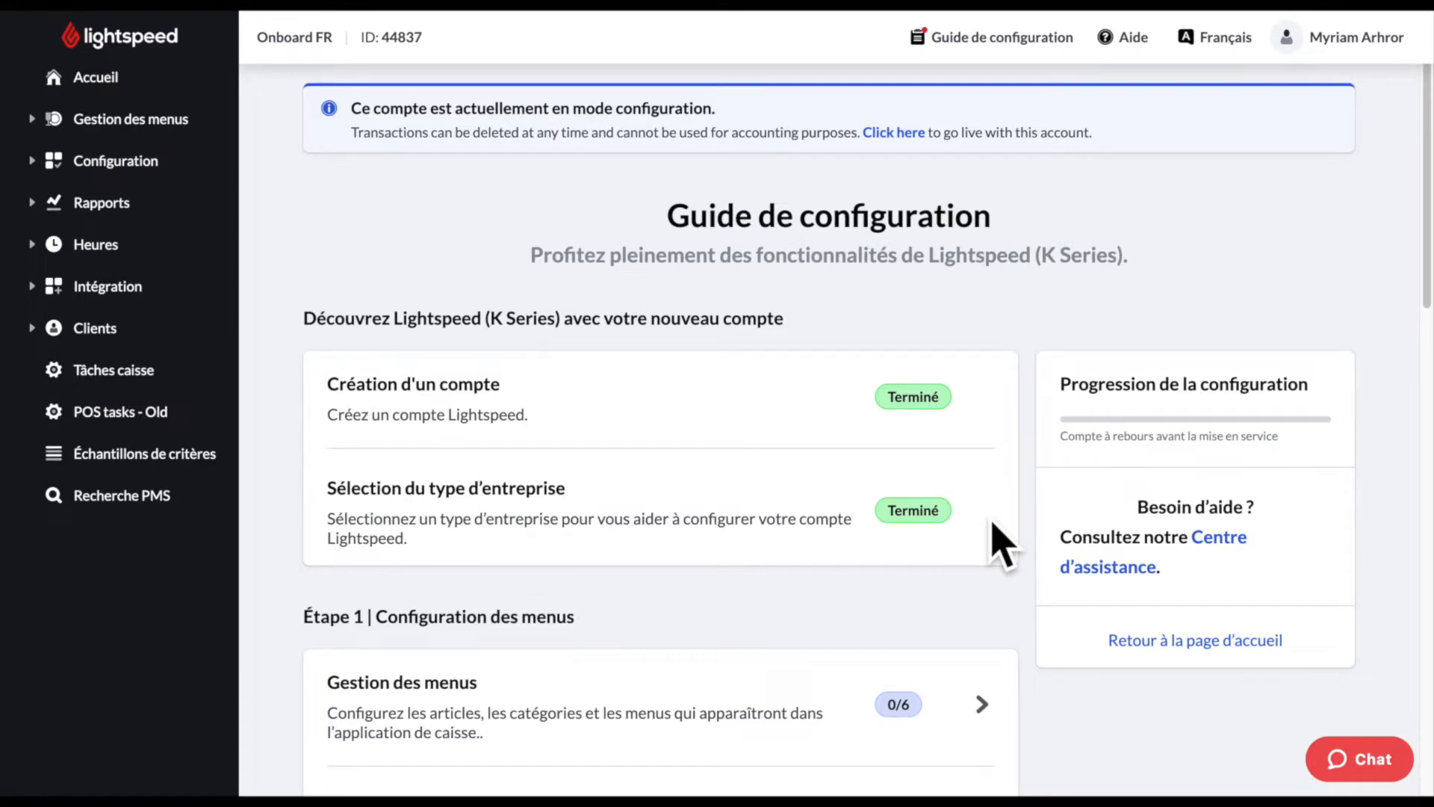
- Tick 'Configurer les départements' under Gestion des menus, then return to the home page
scroll(1003, 592, down, 3)
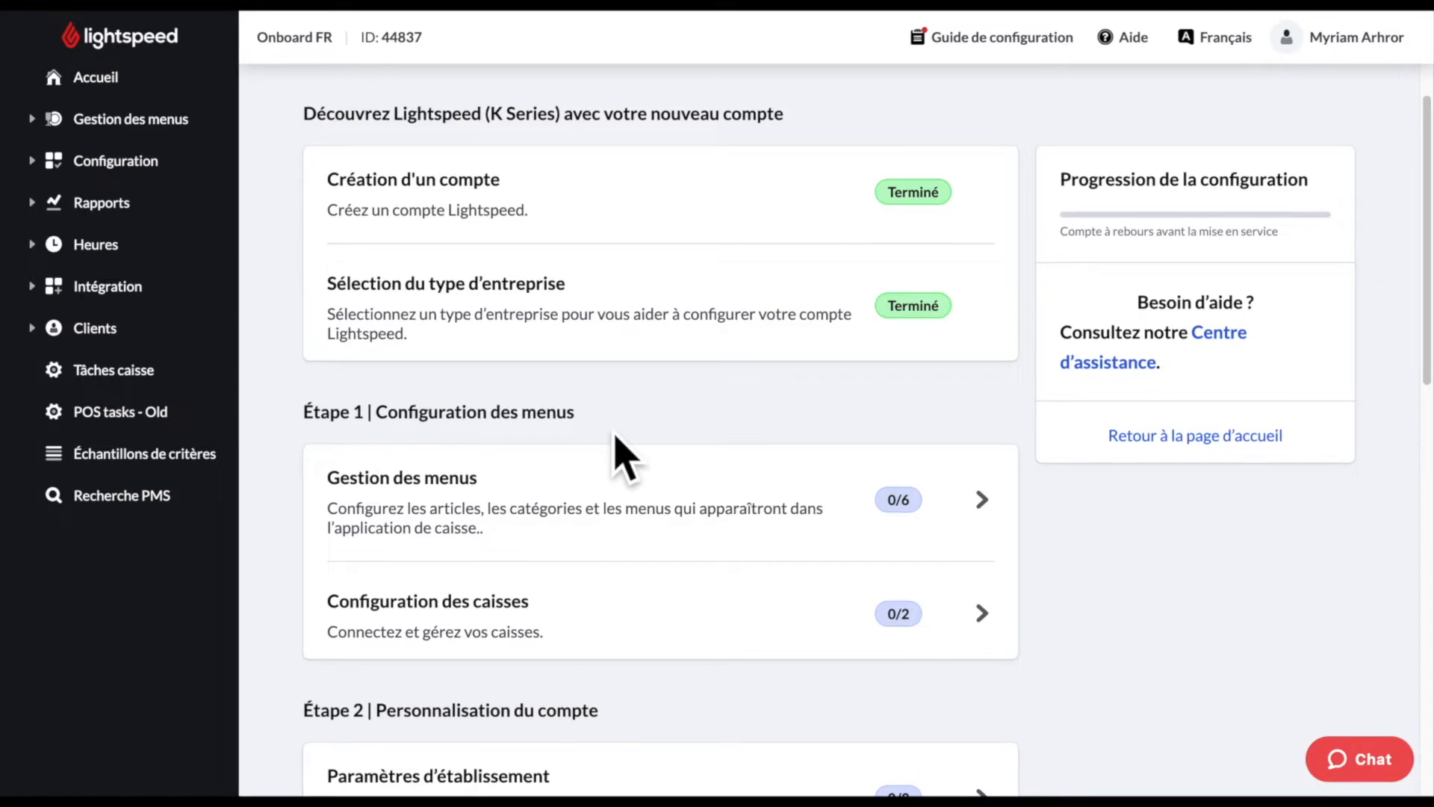
click(989, 512)
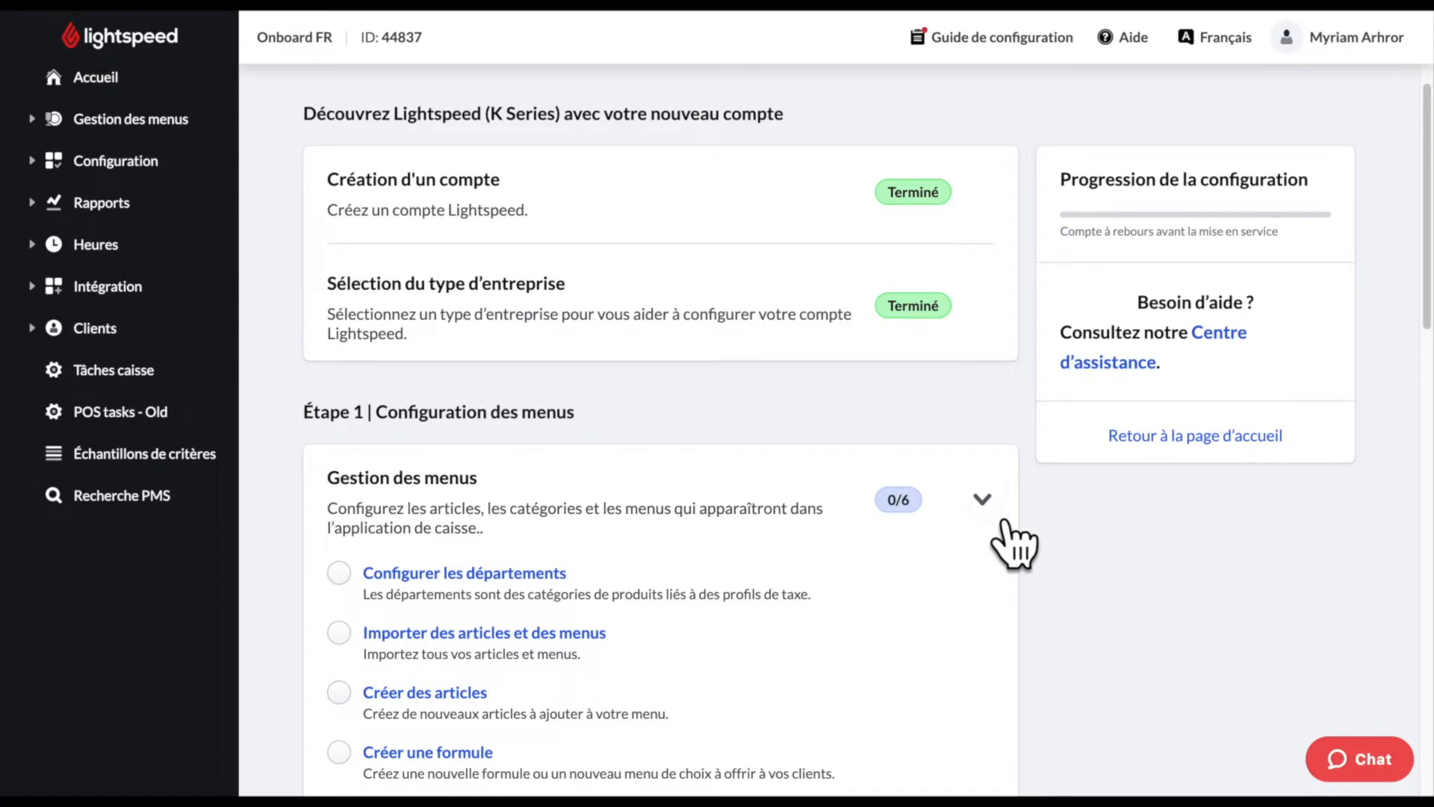
scroll(983, 594, down, 2)
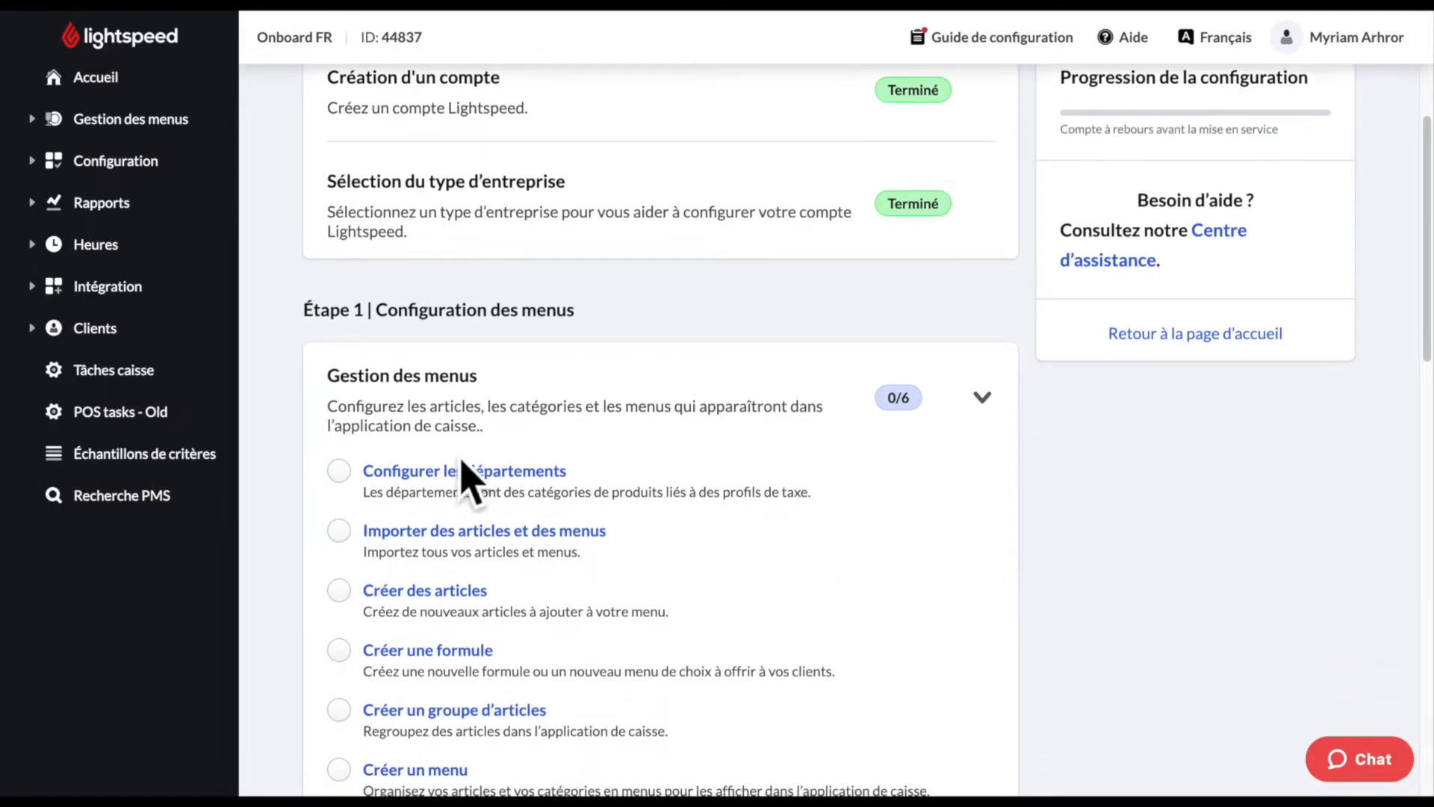
click(340, 472)
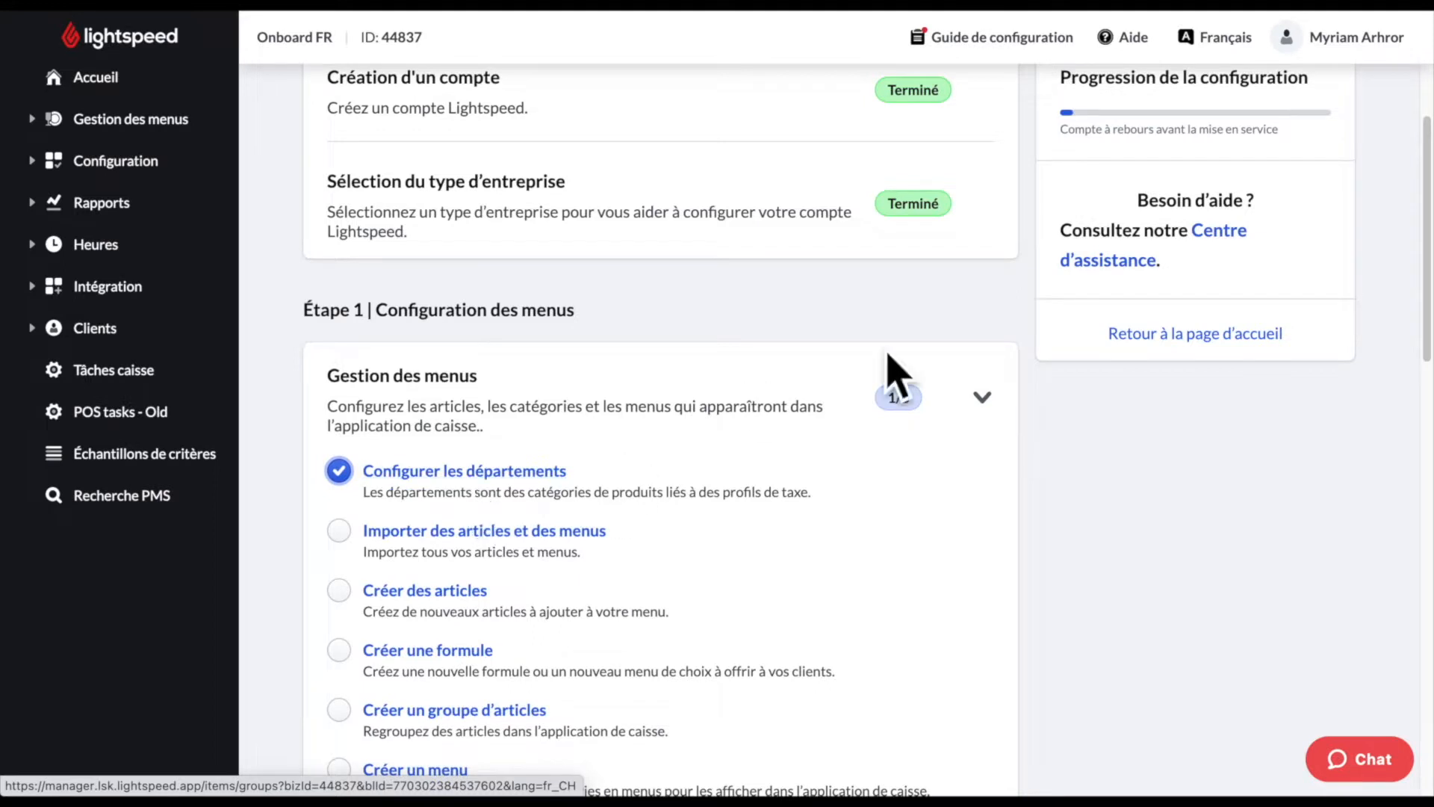
click(1241, 351)
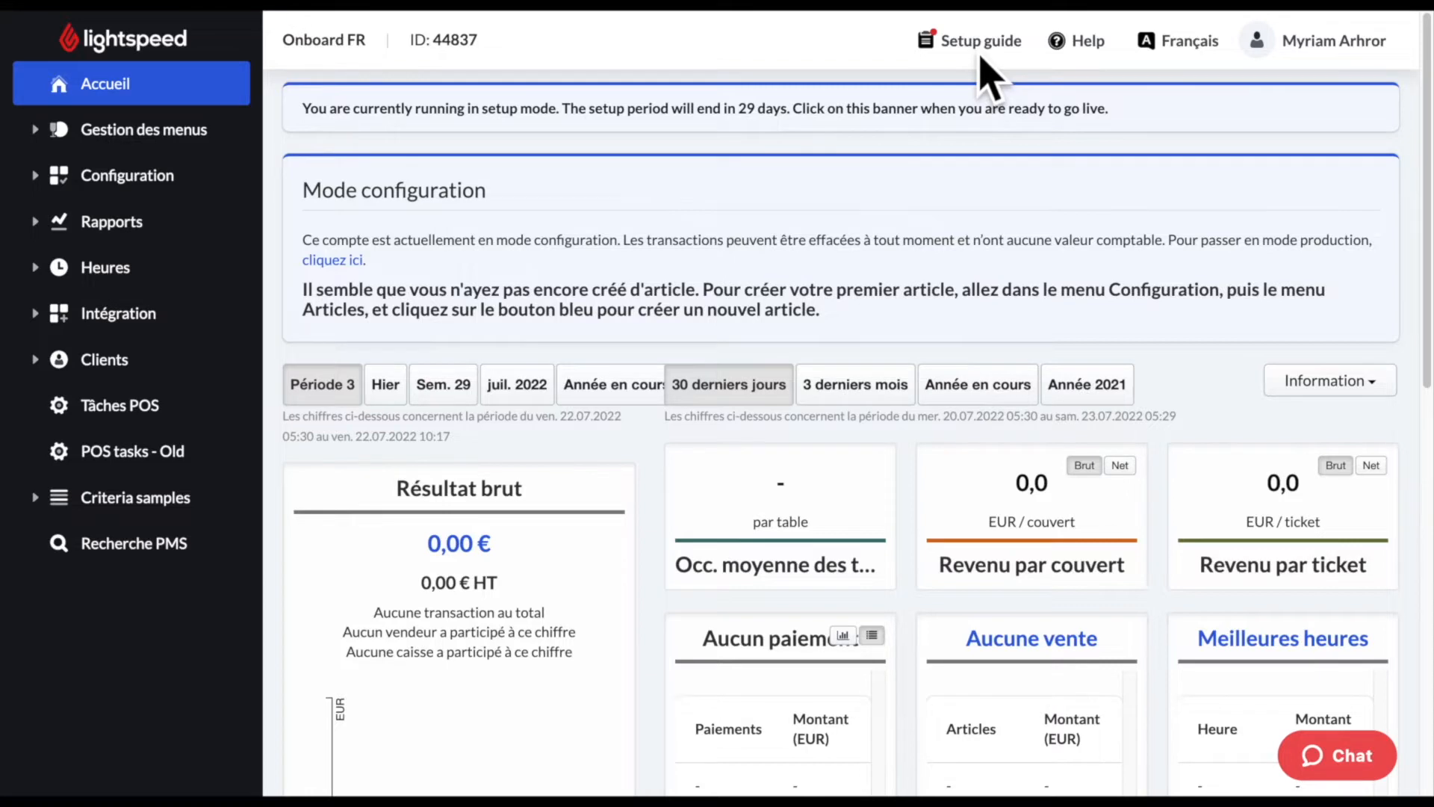
scroll(1191, 620, down, 1)
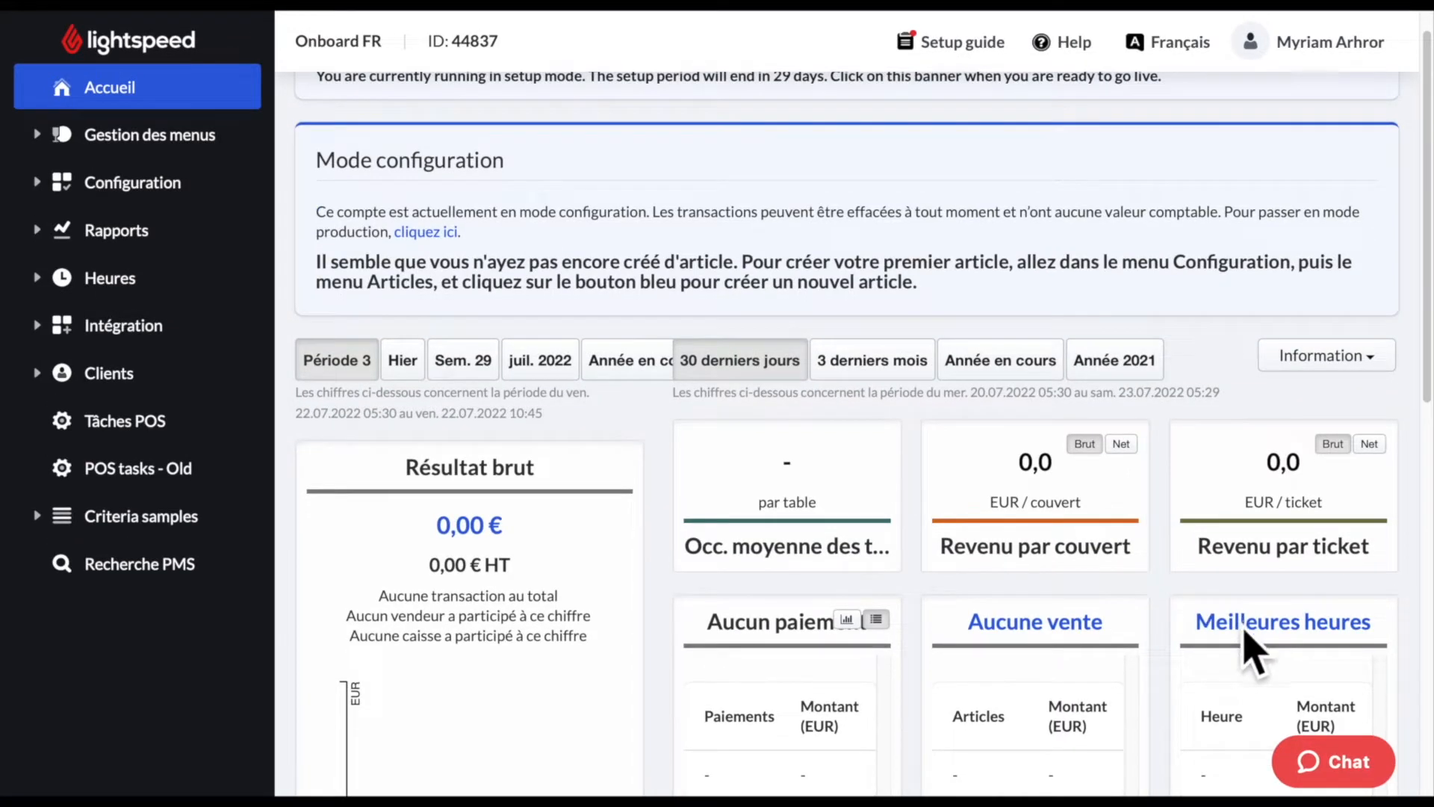
scroll(1254, 649, down, 1)
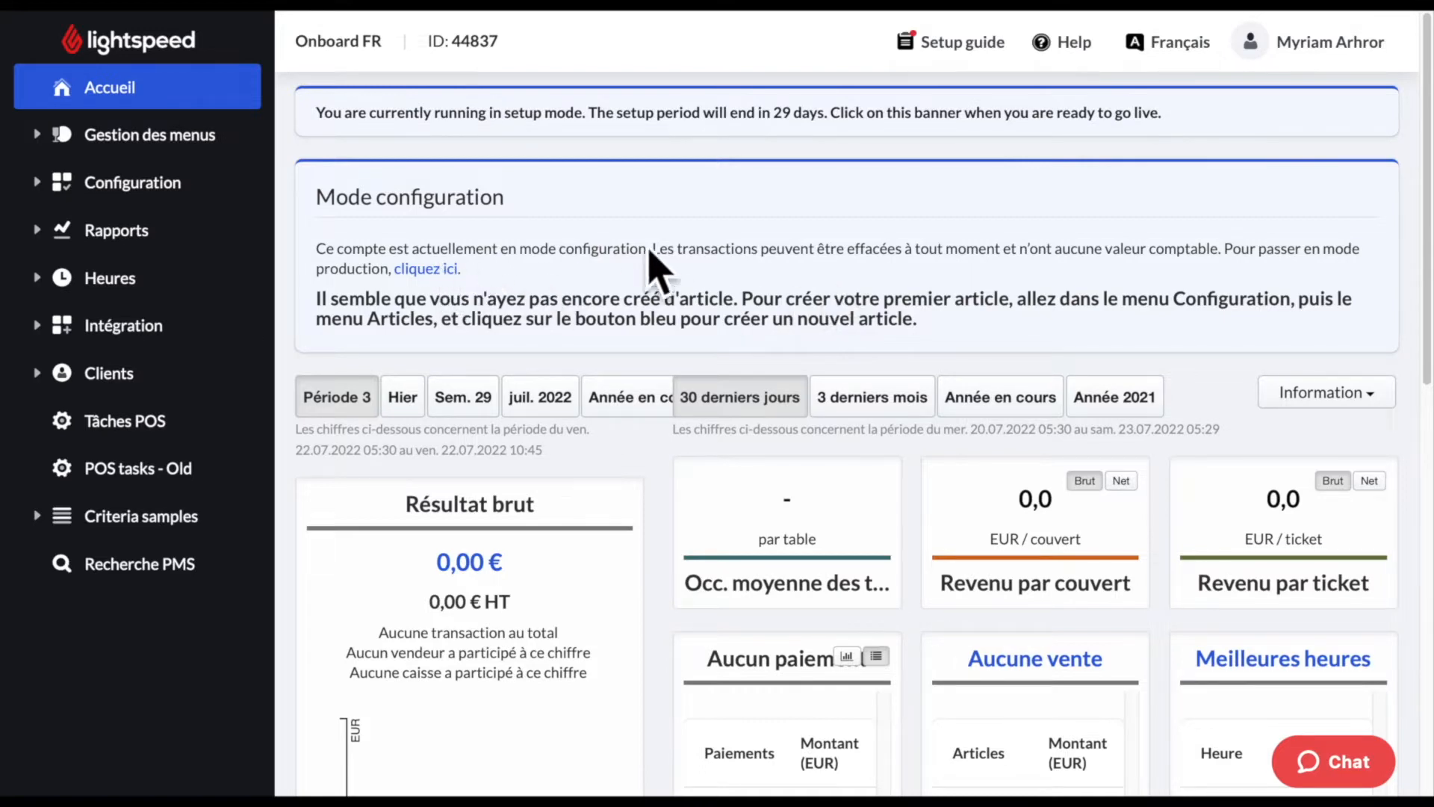
click(798, 136)
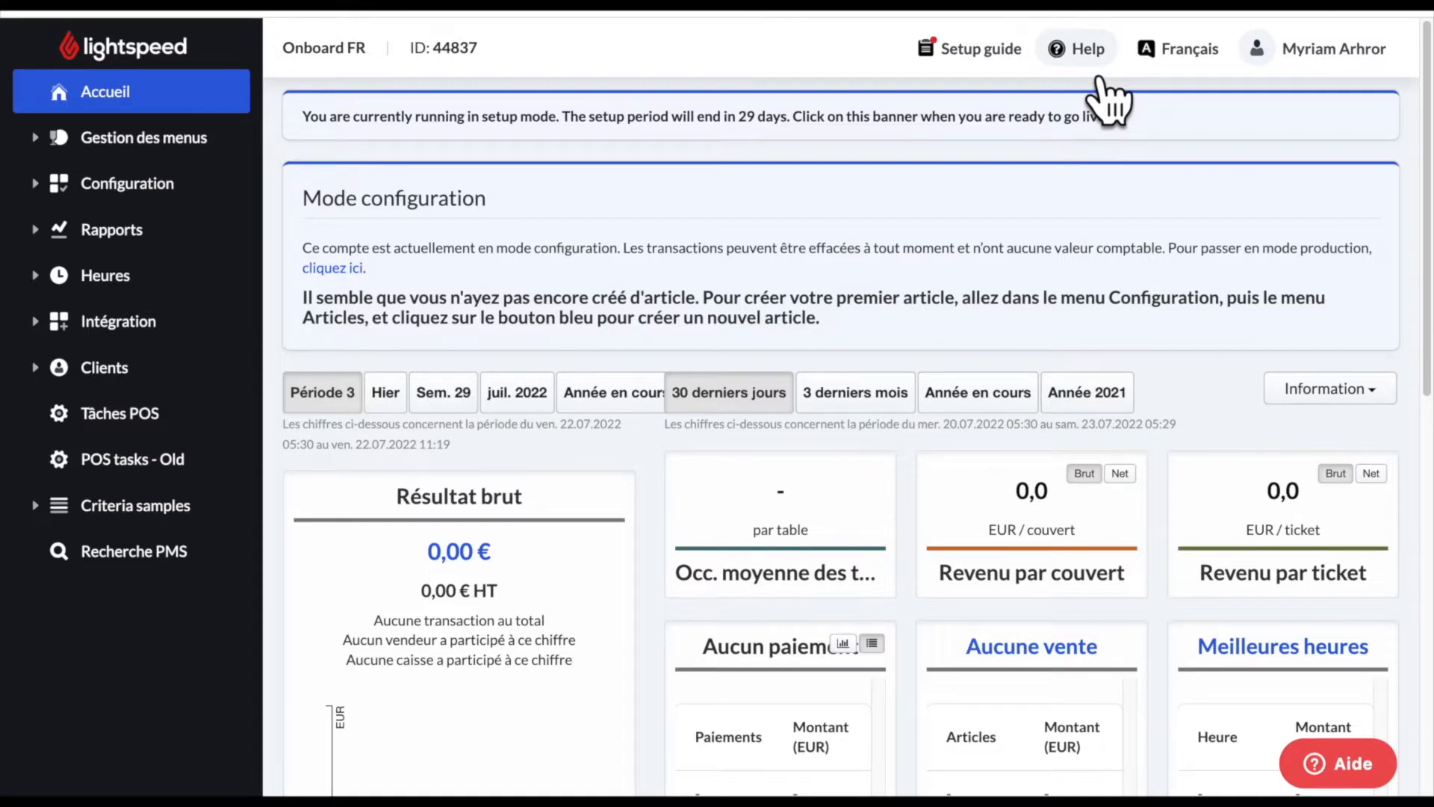
- Open the Centre d'assistance from Help and browse the 'Back-office de Lightspeed Restaurant' articles
click(1079, 56)
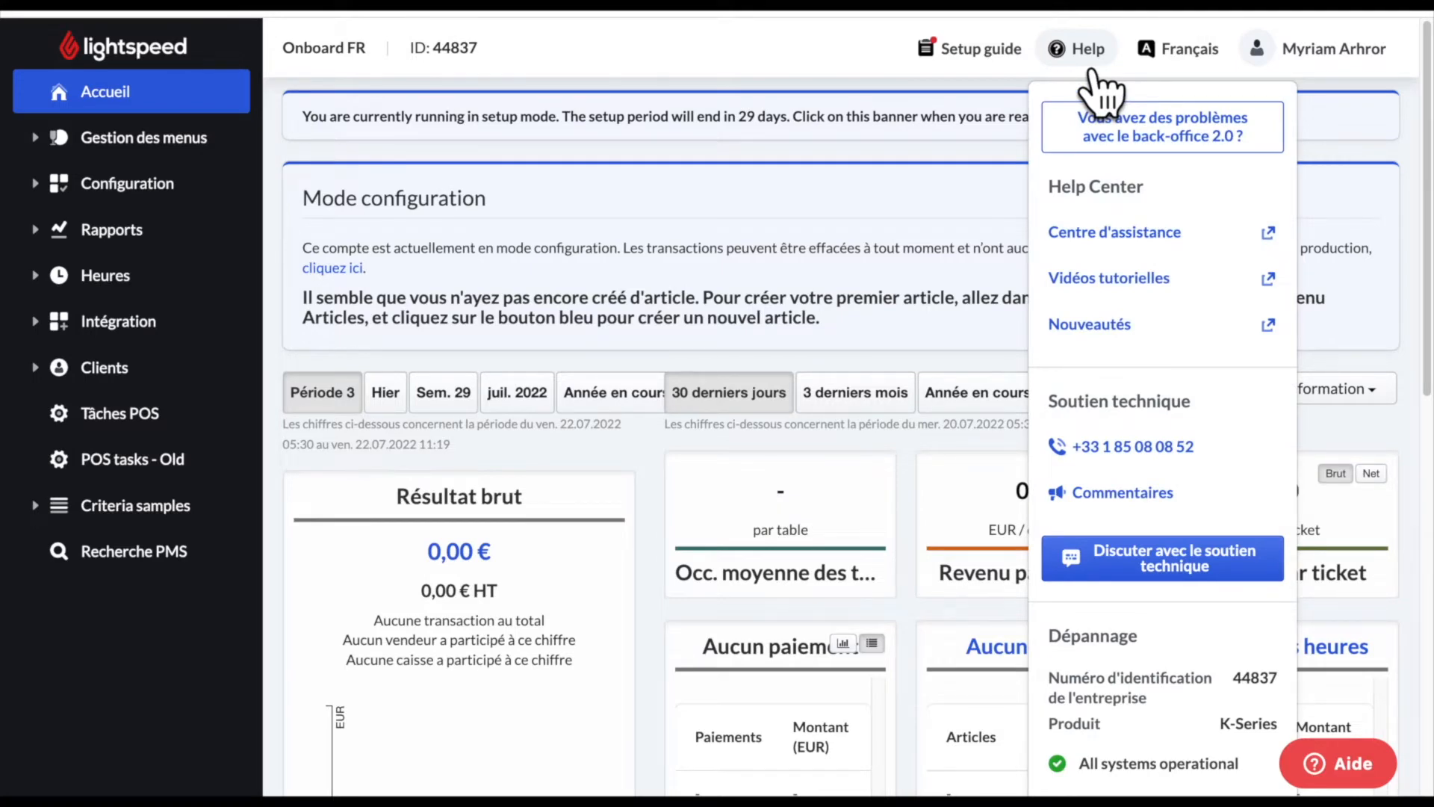
click(1144, 254)
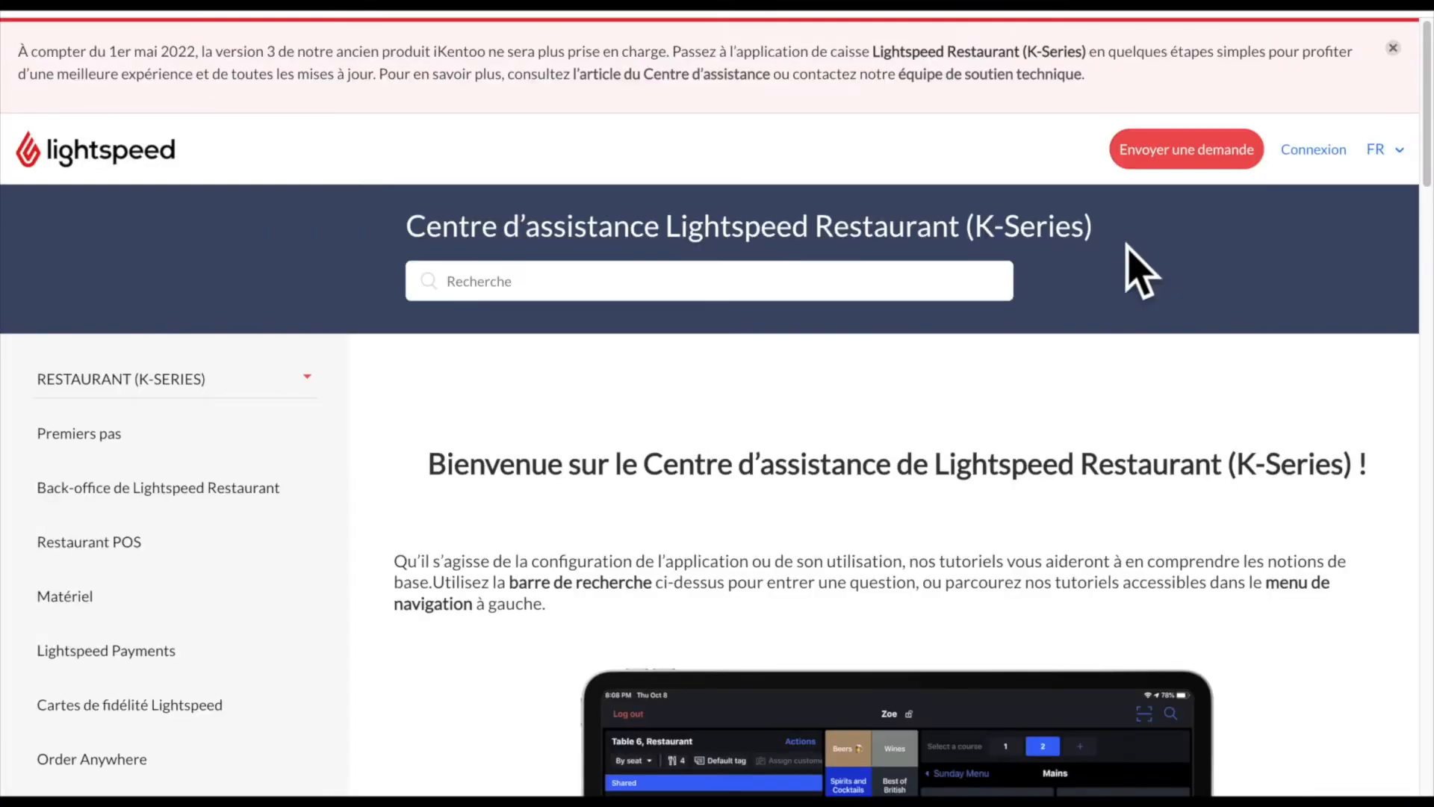
click(248, 508)
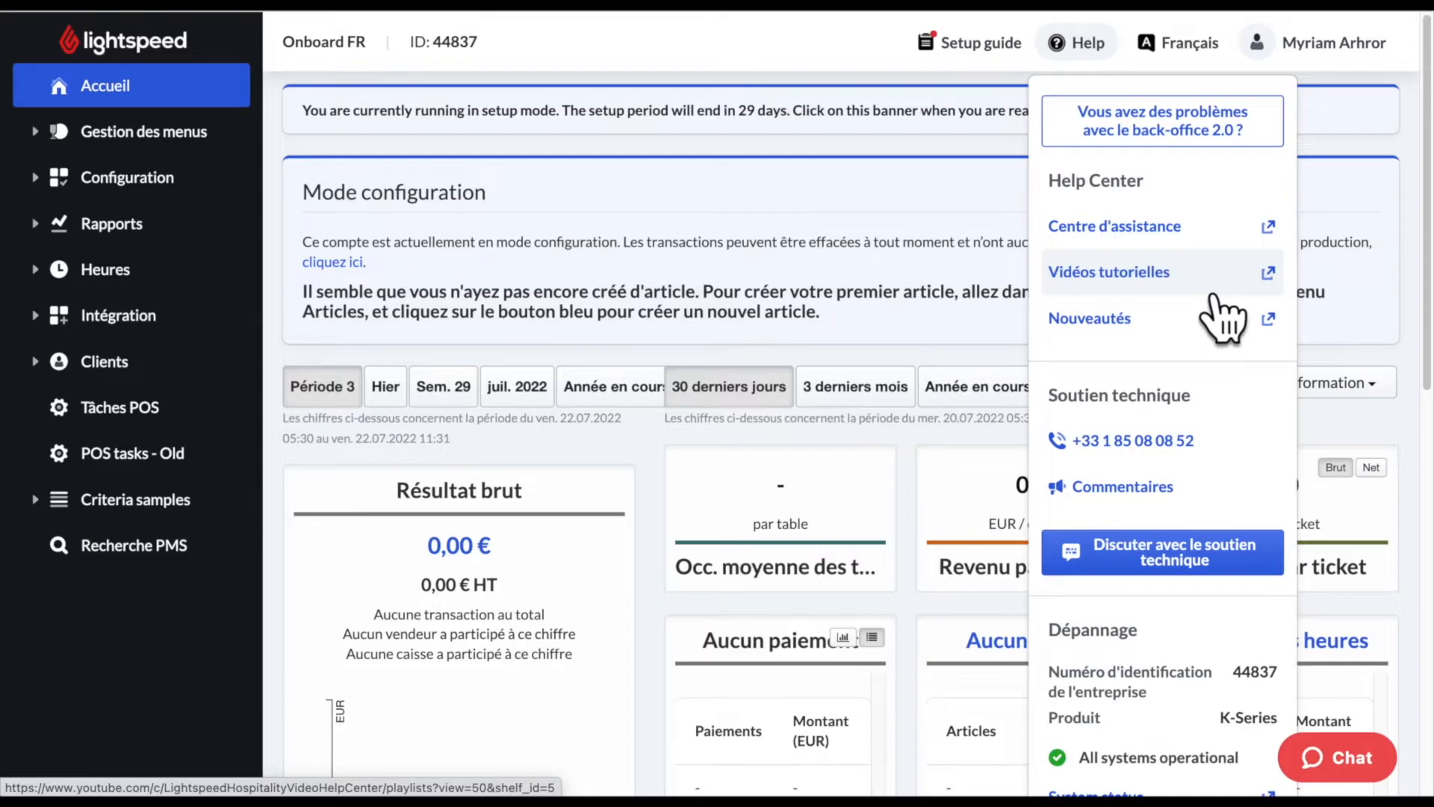
click(1214, 297)
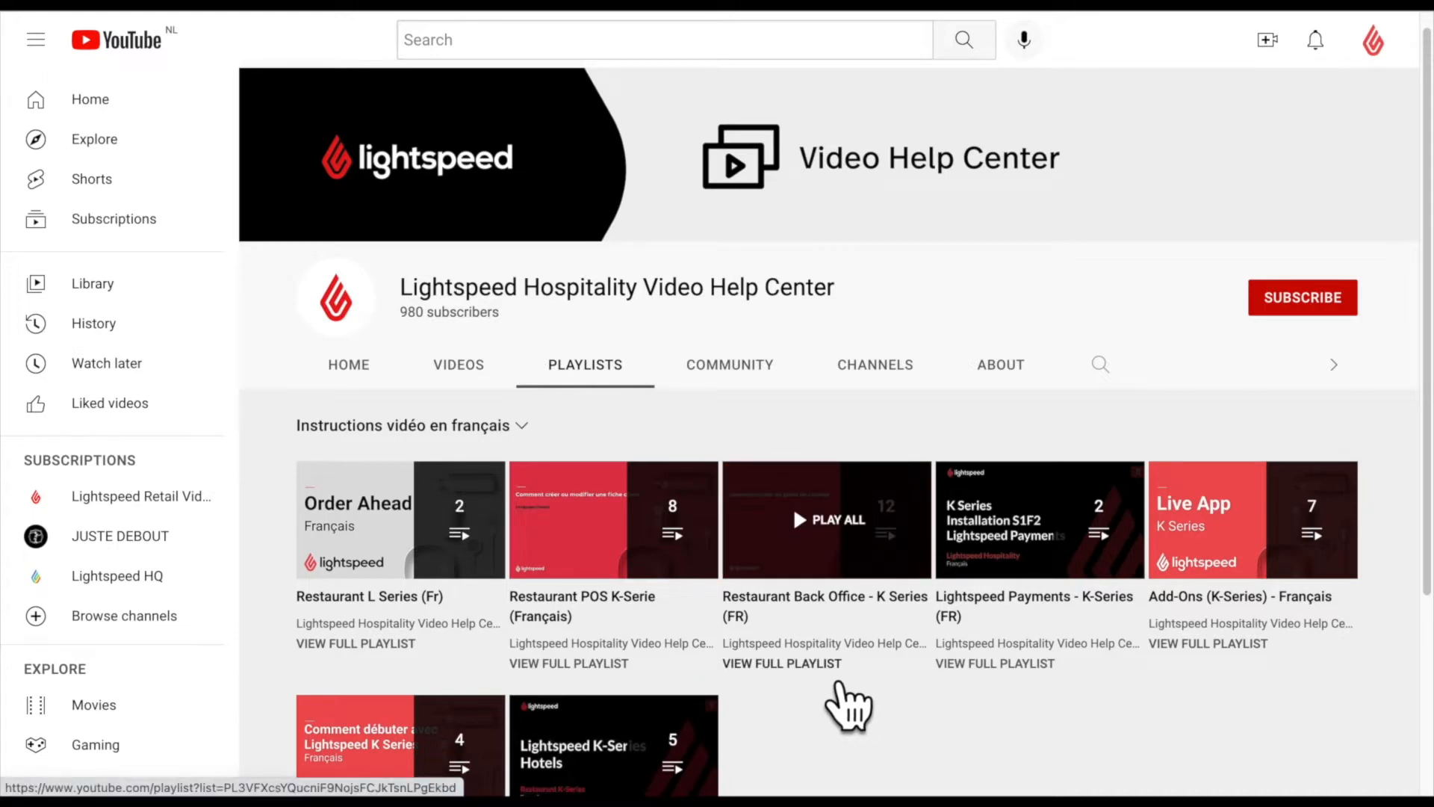
click(838, 681)
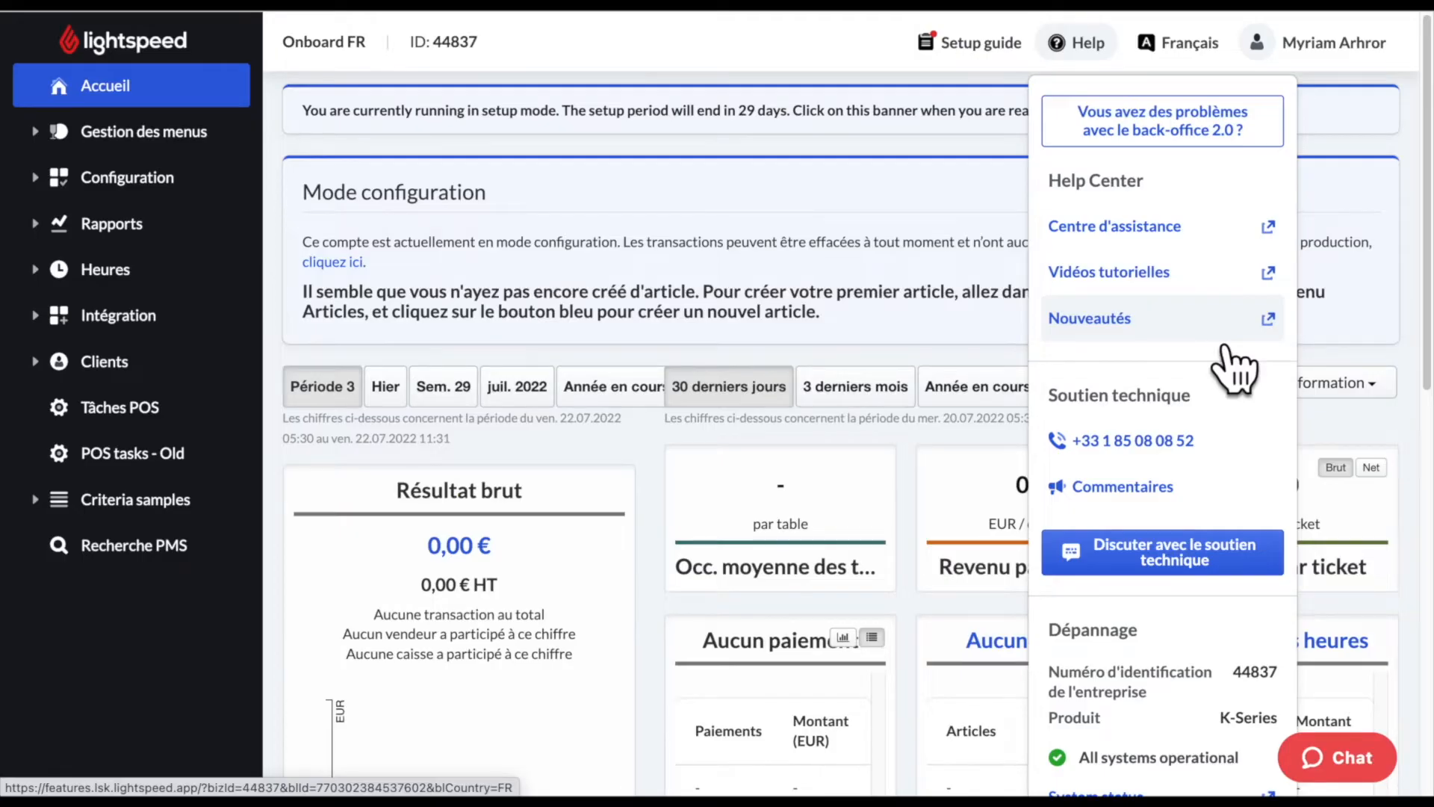
click(1215, 336)
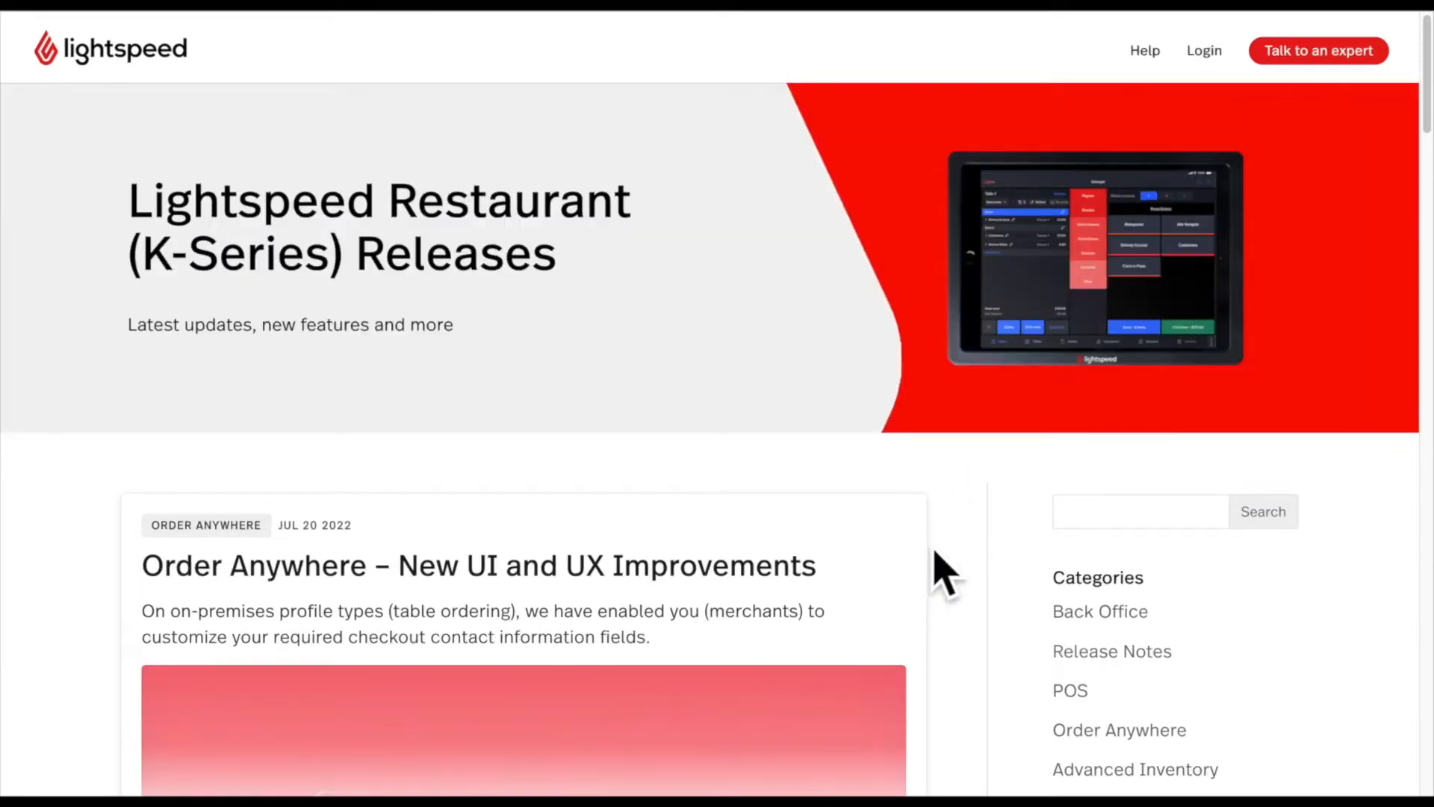
scroll(952, 575, down, 5)
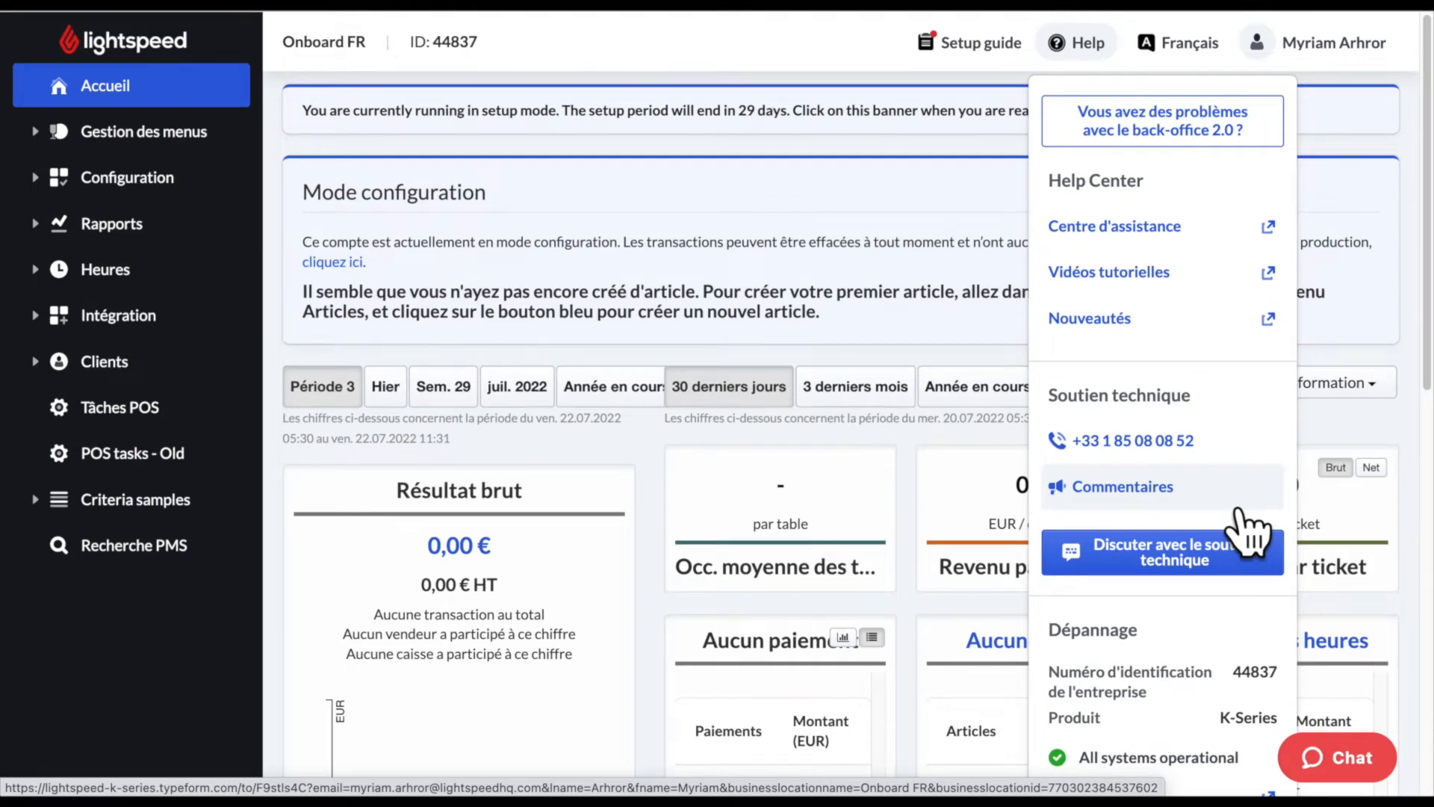
click(1237, 510)
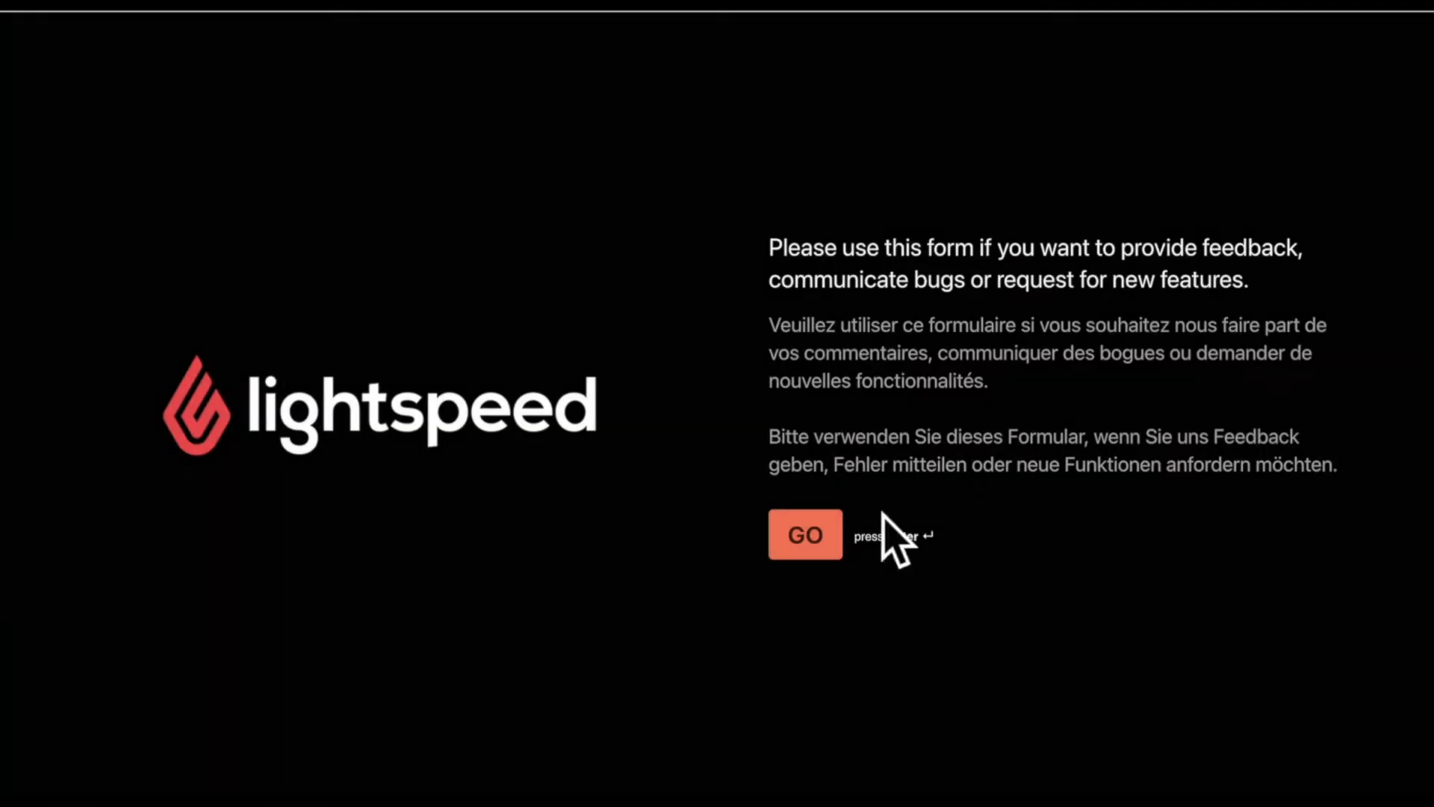
click(820, 553)
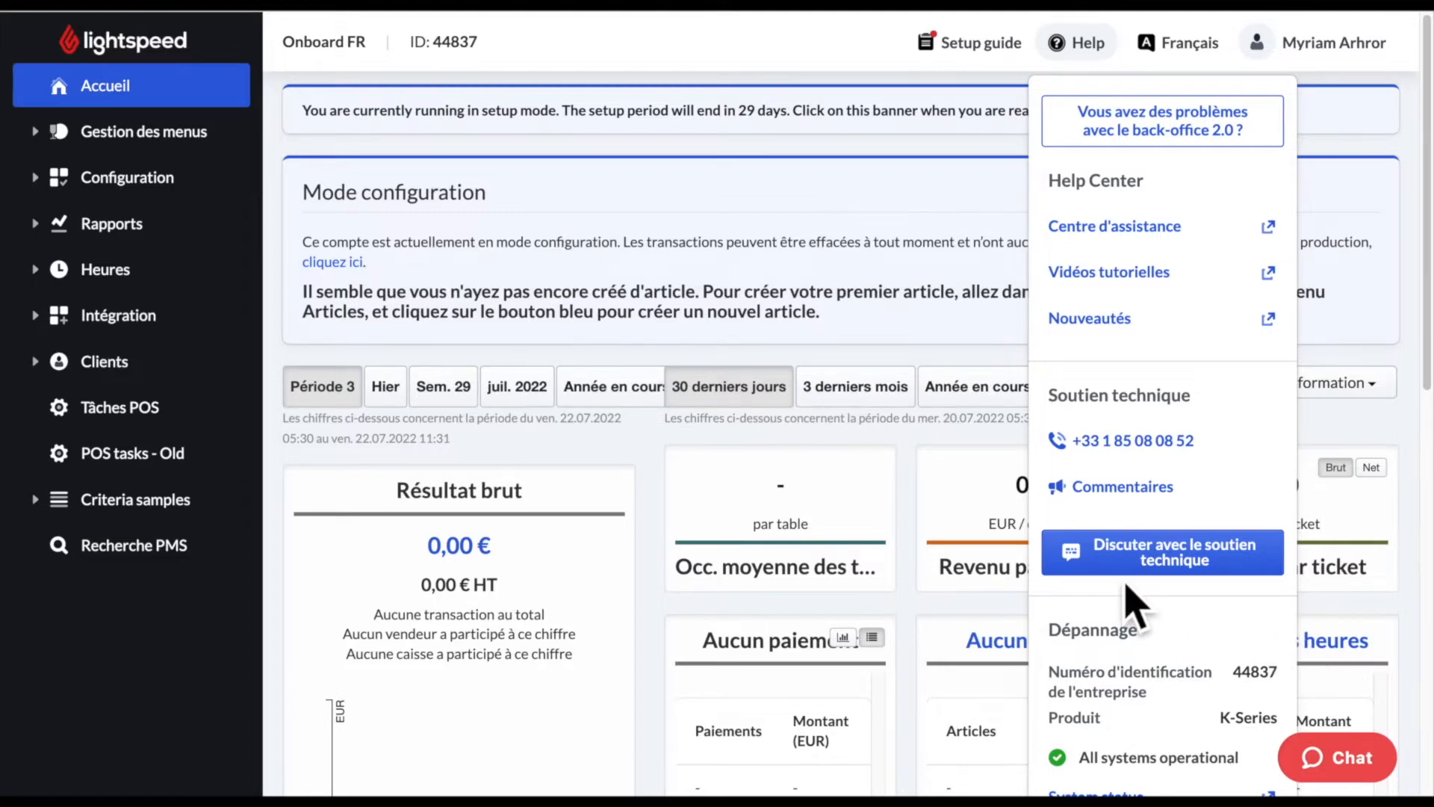
- Close the Help menu and open Départements under Gestion des menus
click(678, 270)
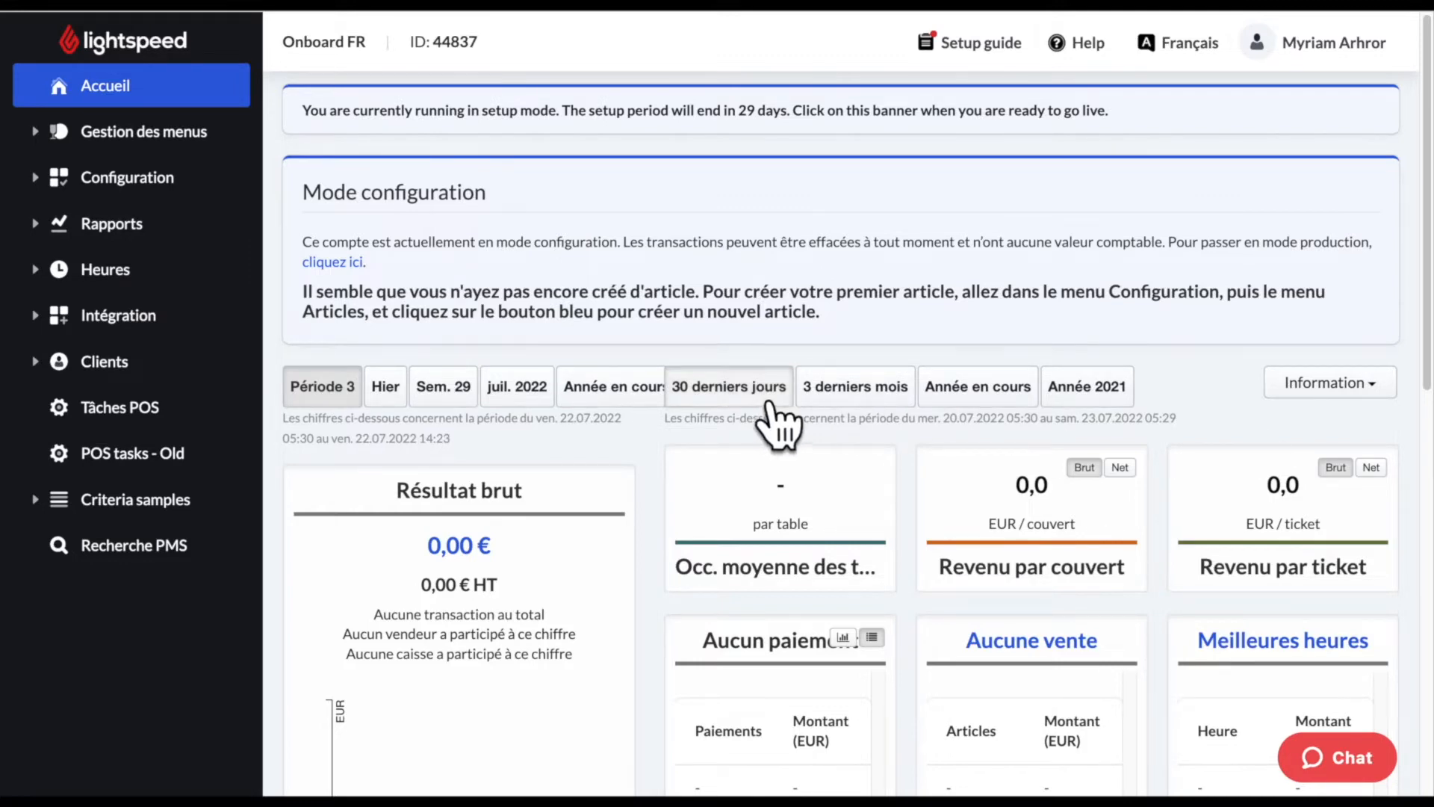
click(230, 149)
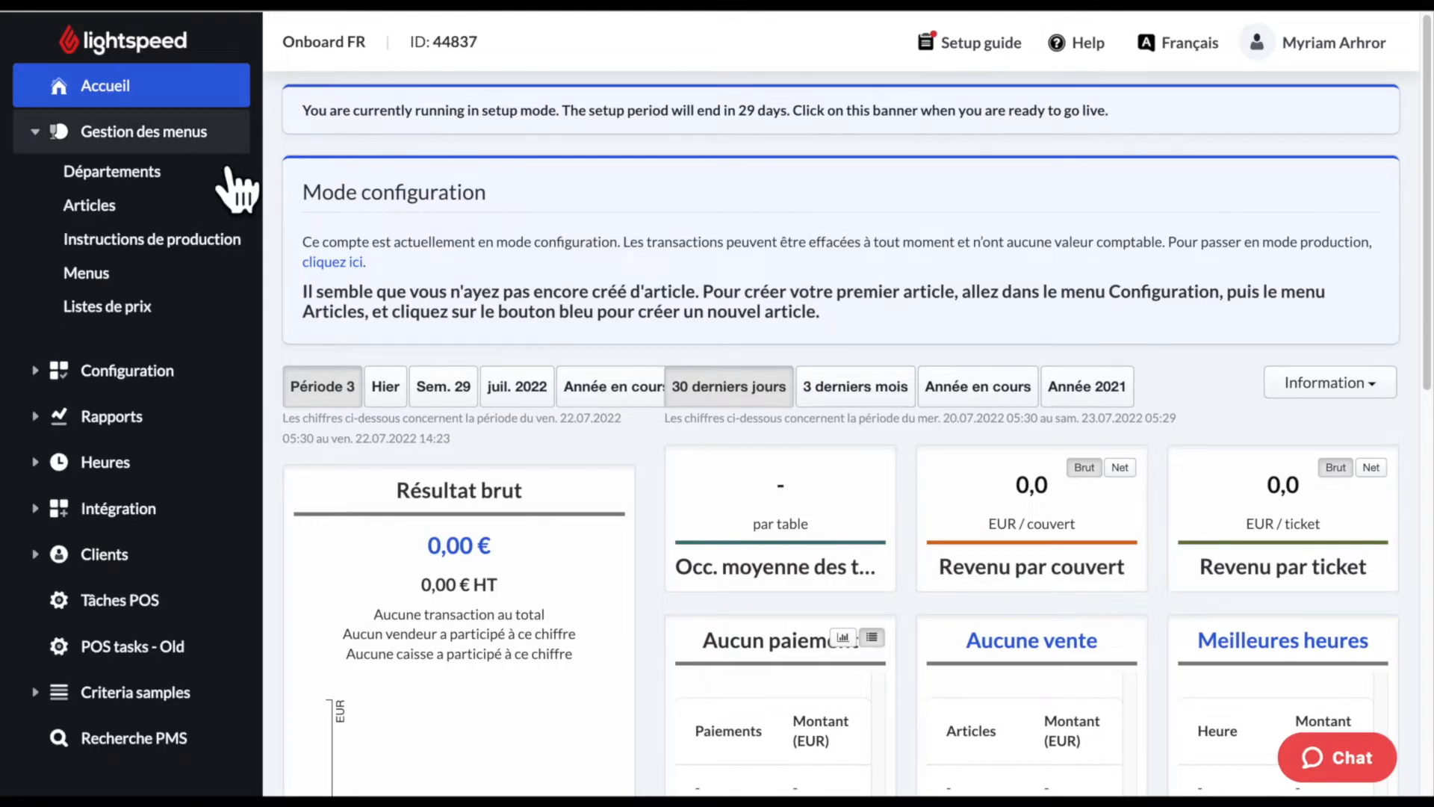
click(228, 179)
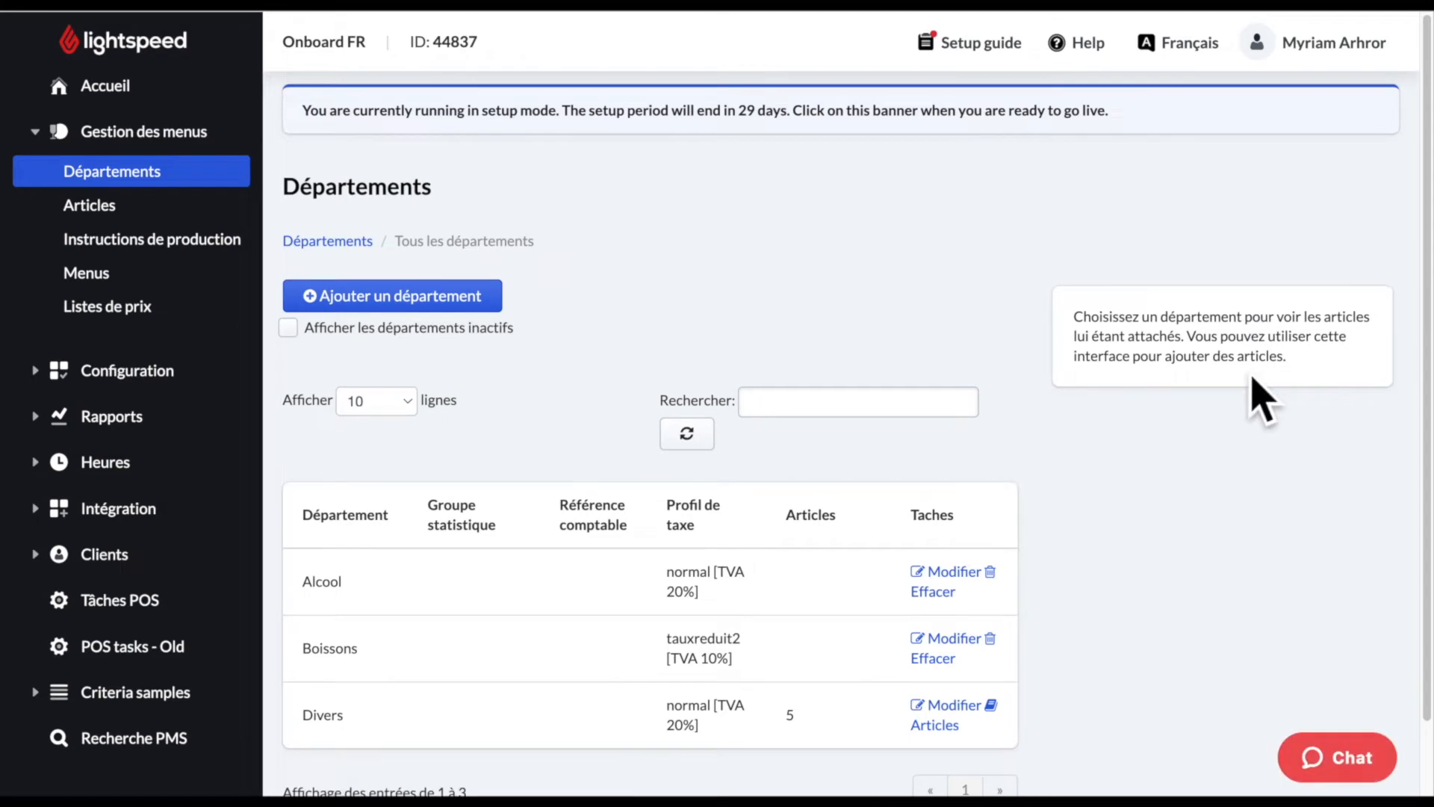
scroll(1249, 394, down, 1)
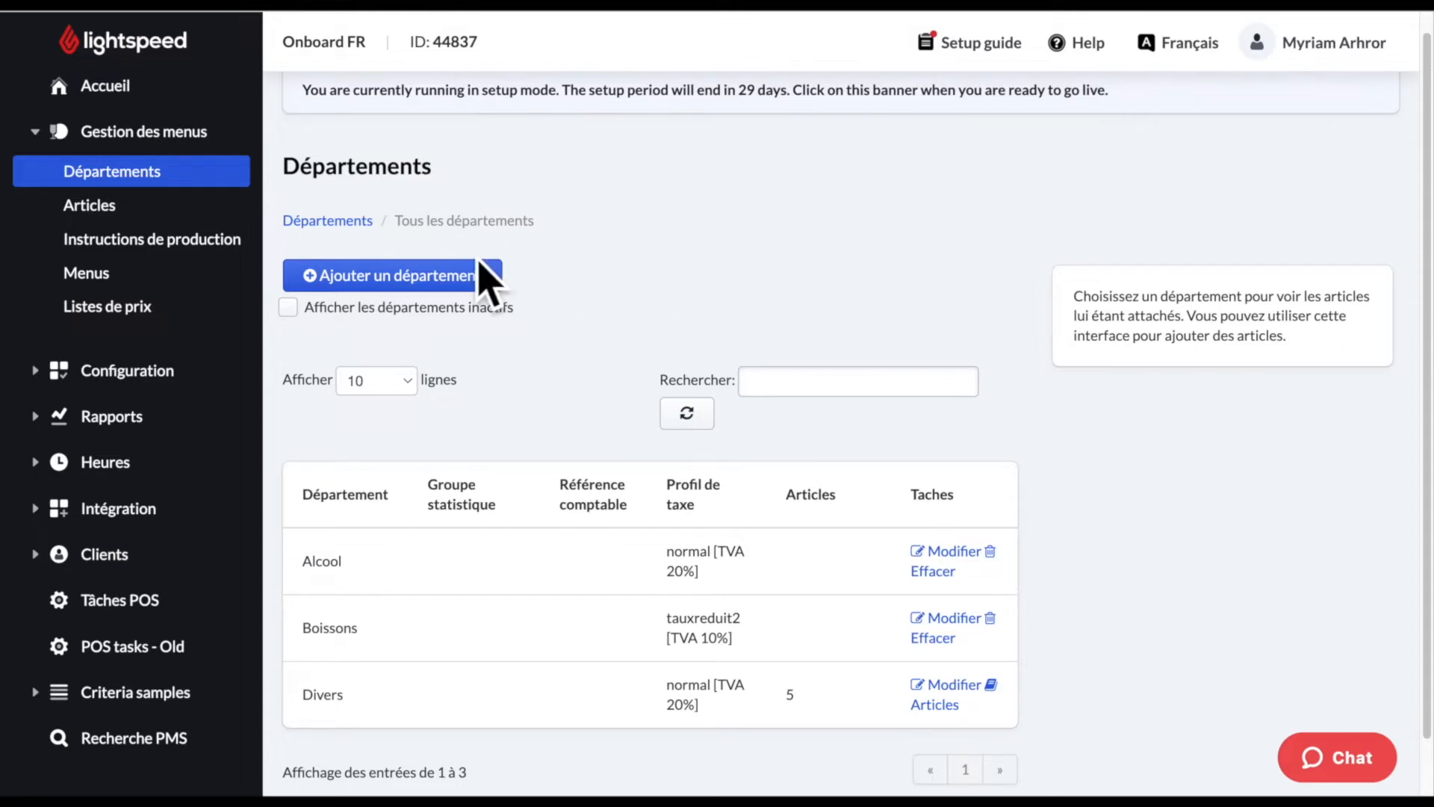
- Add a new department named Cuisine and open its tax profile list
click(427, 282)
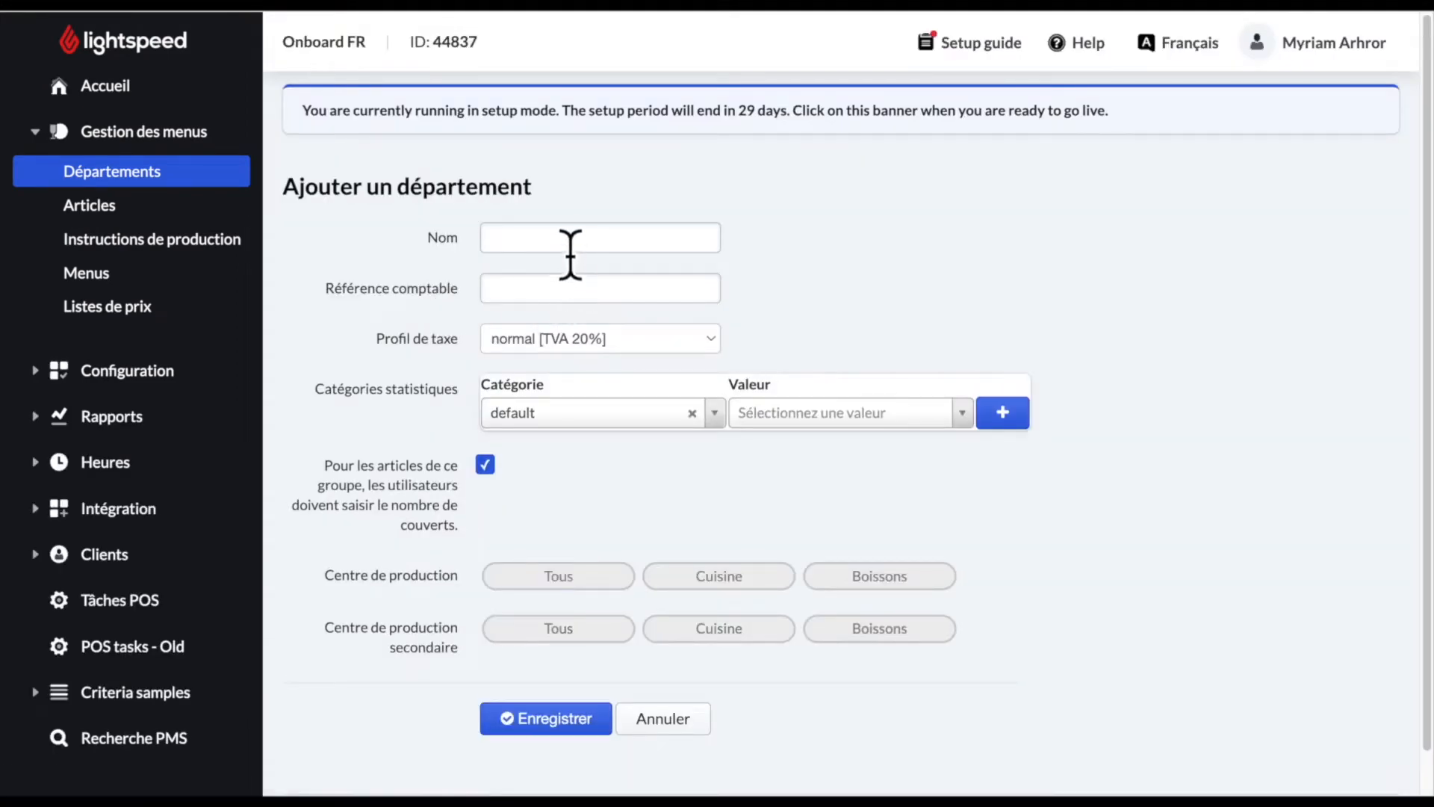
click(568, 249)
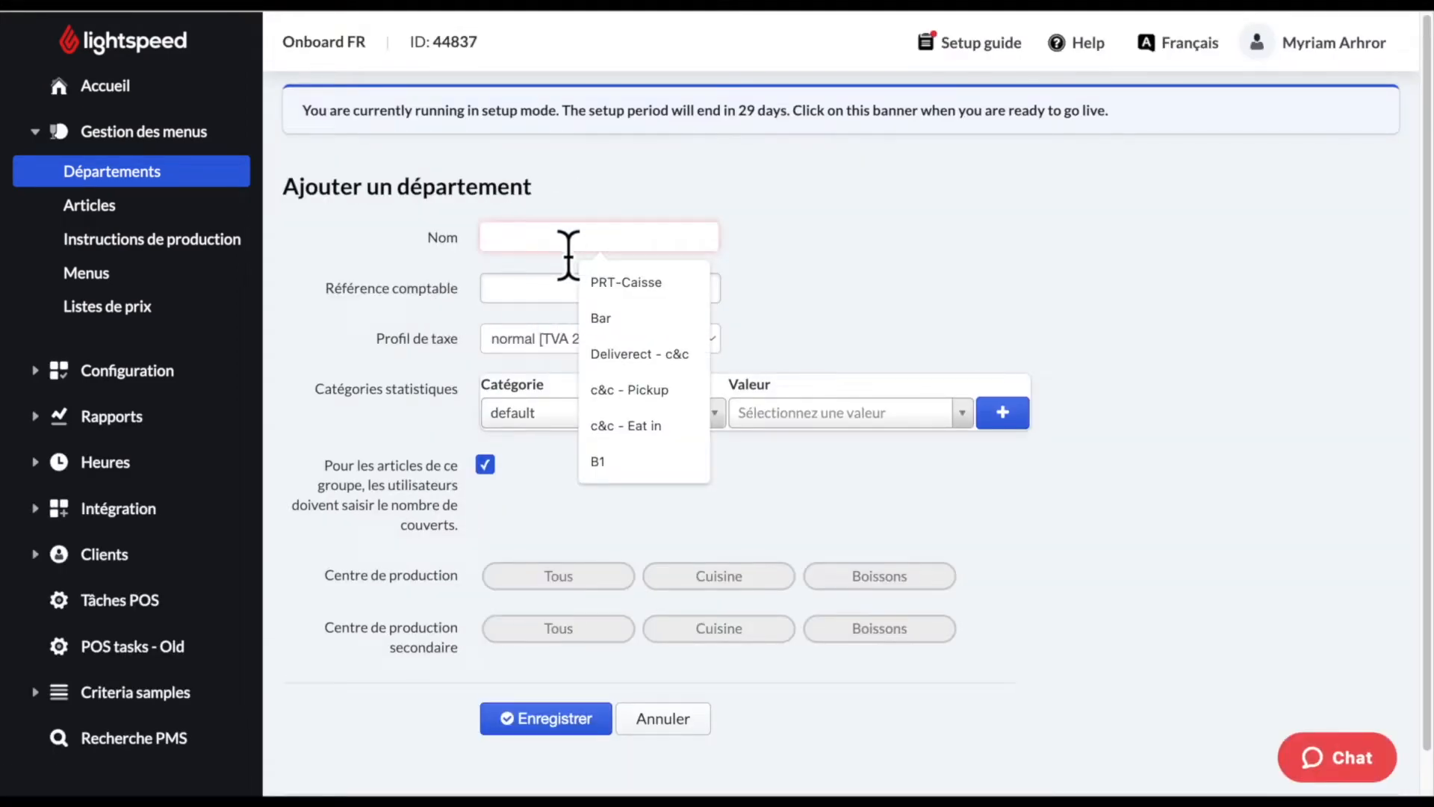
text(Cuisine)
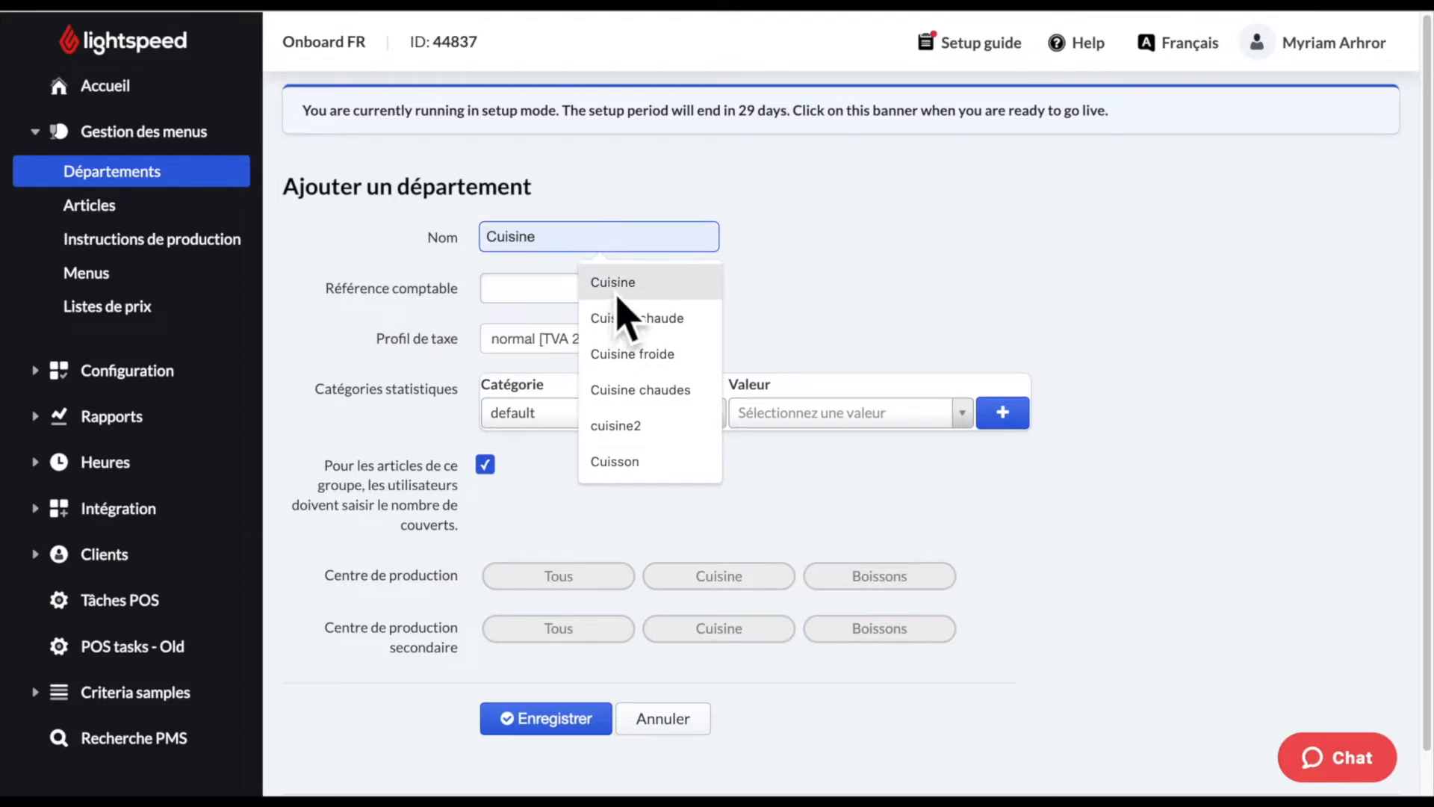
click(617, 298)
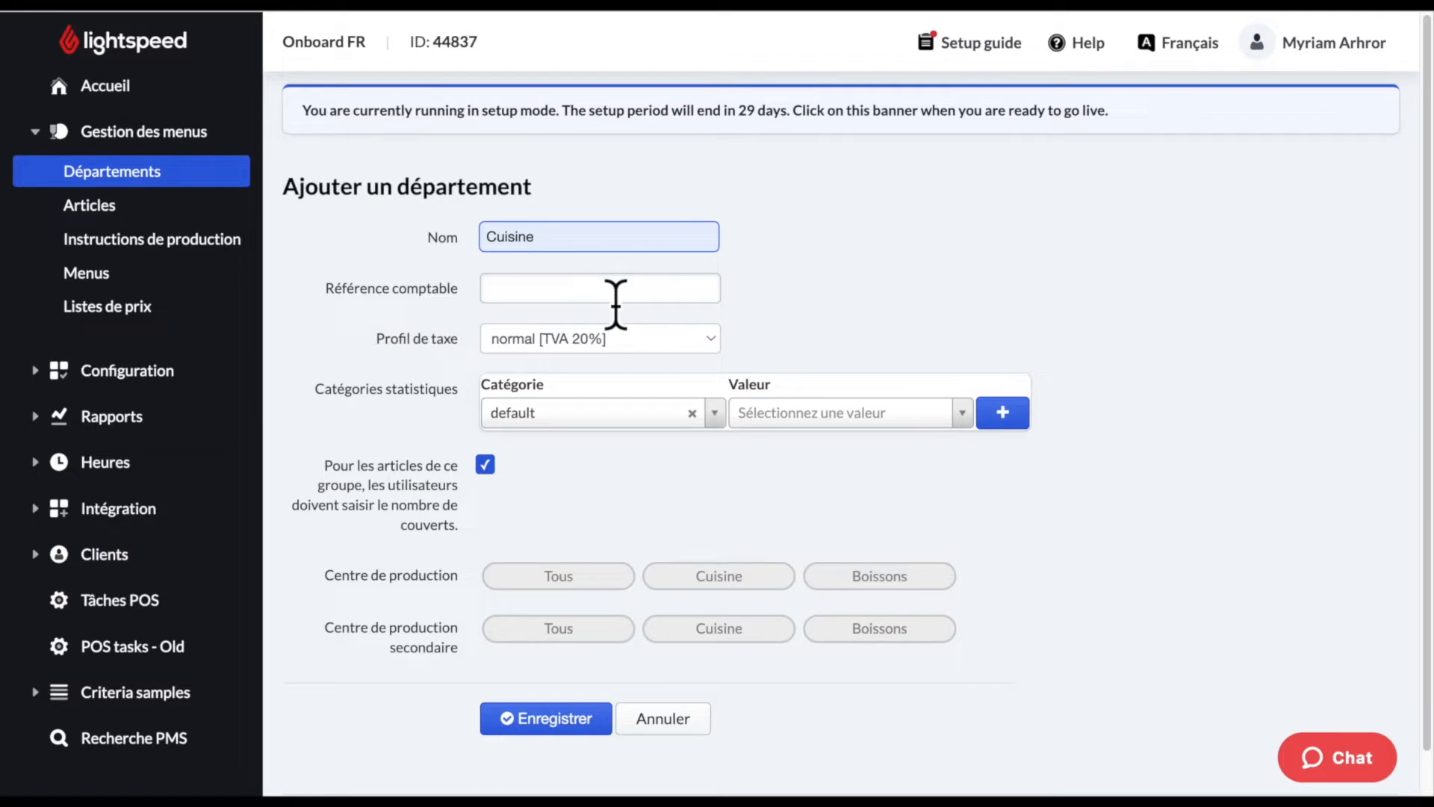
click(737, 359)
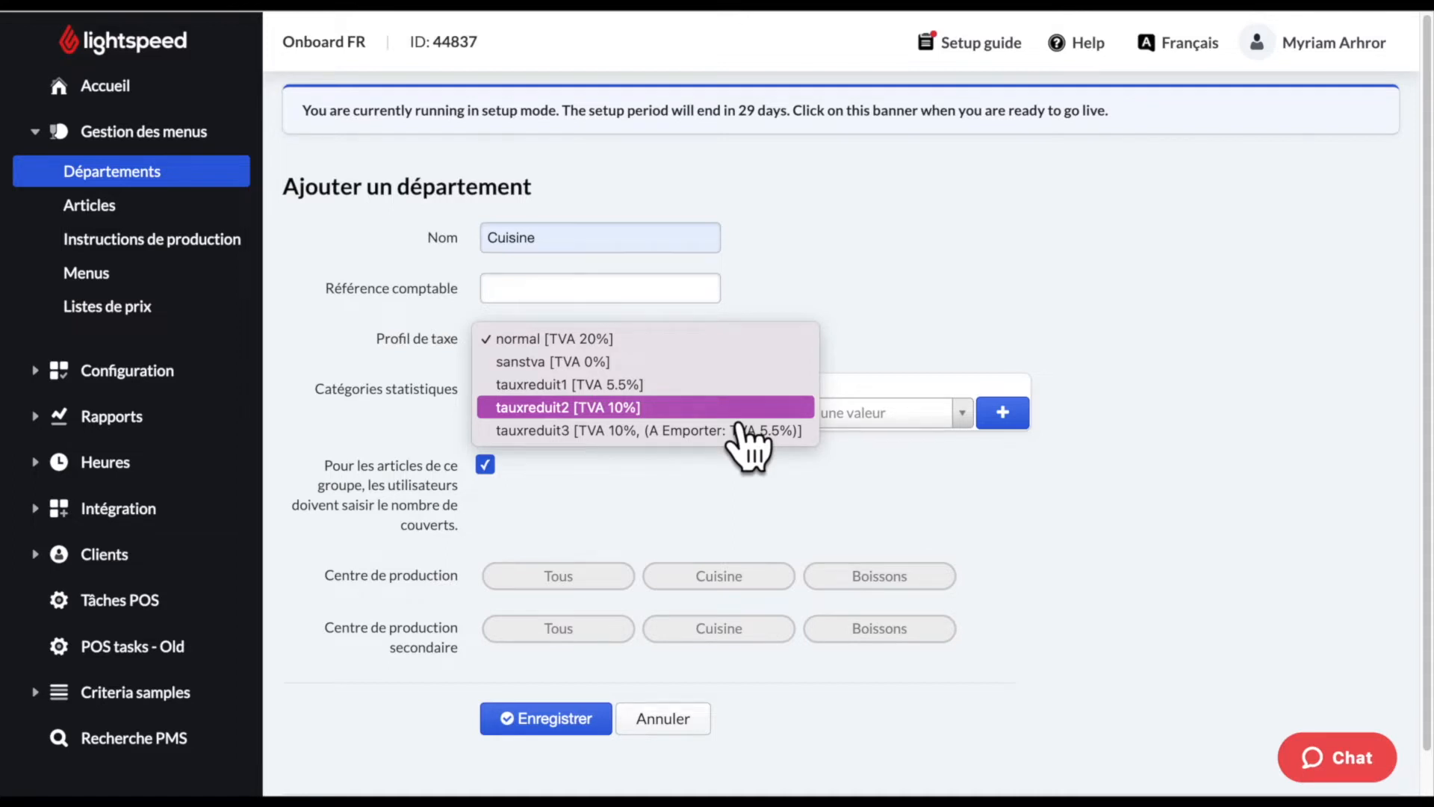
- Give Cuisine tax profile tauxreduit2 [TVA 10%] and production centre Cuisine, then save it
click(735, 416)
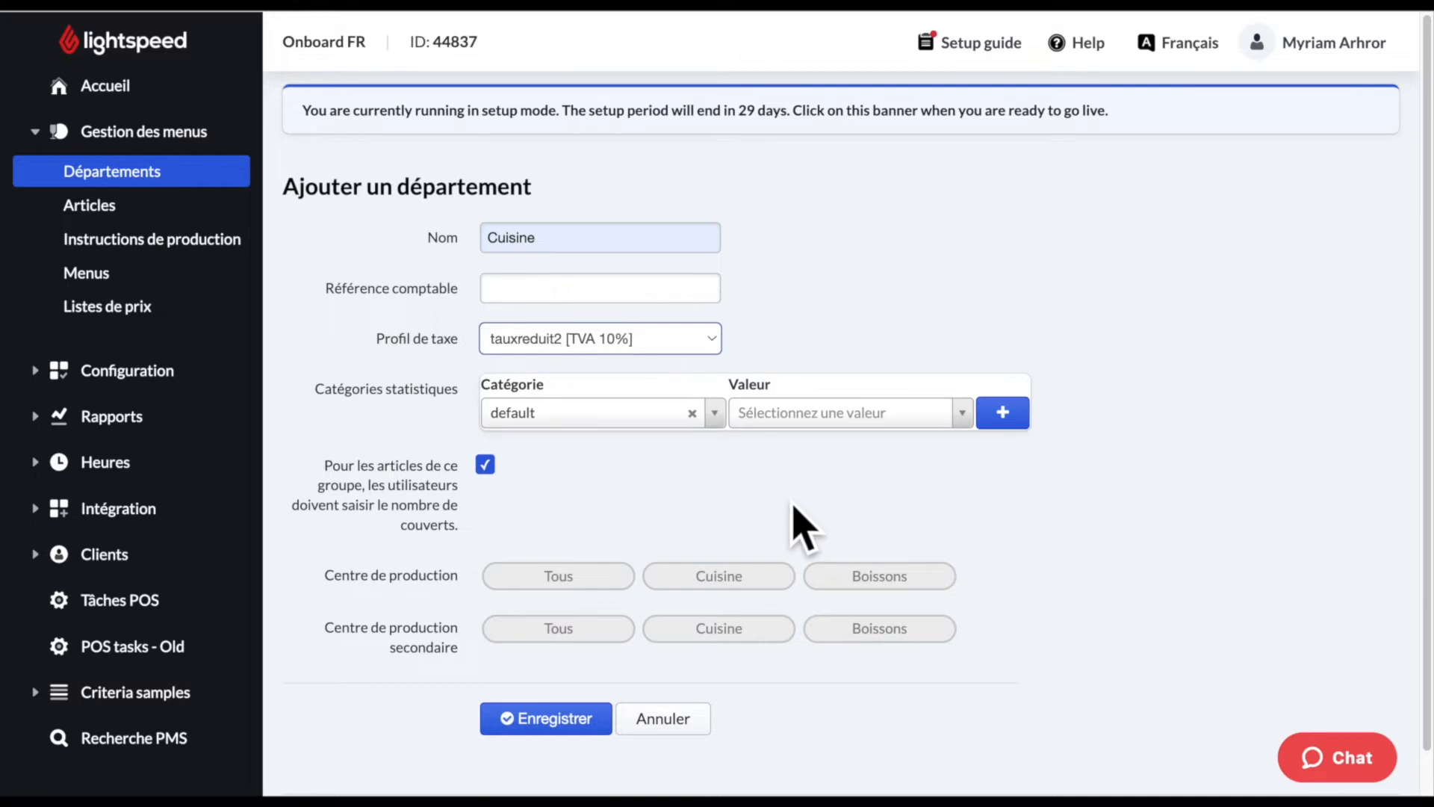
click(756, 588)
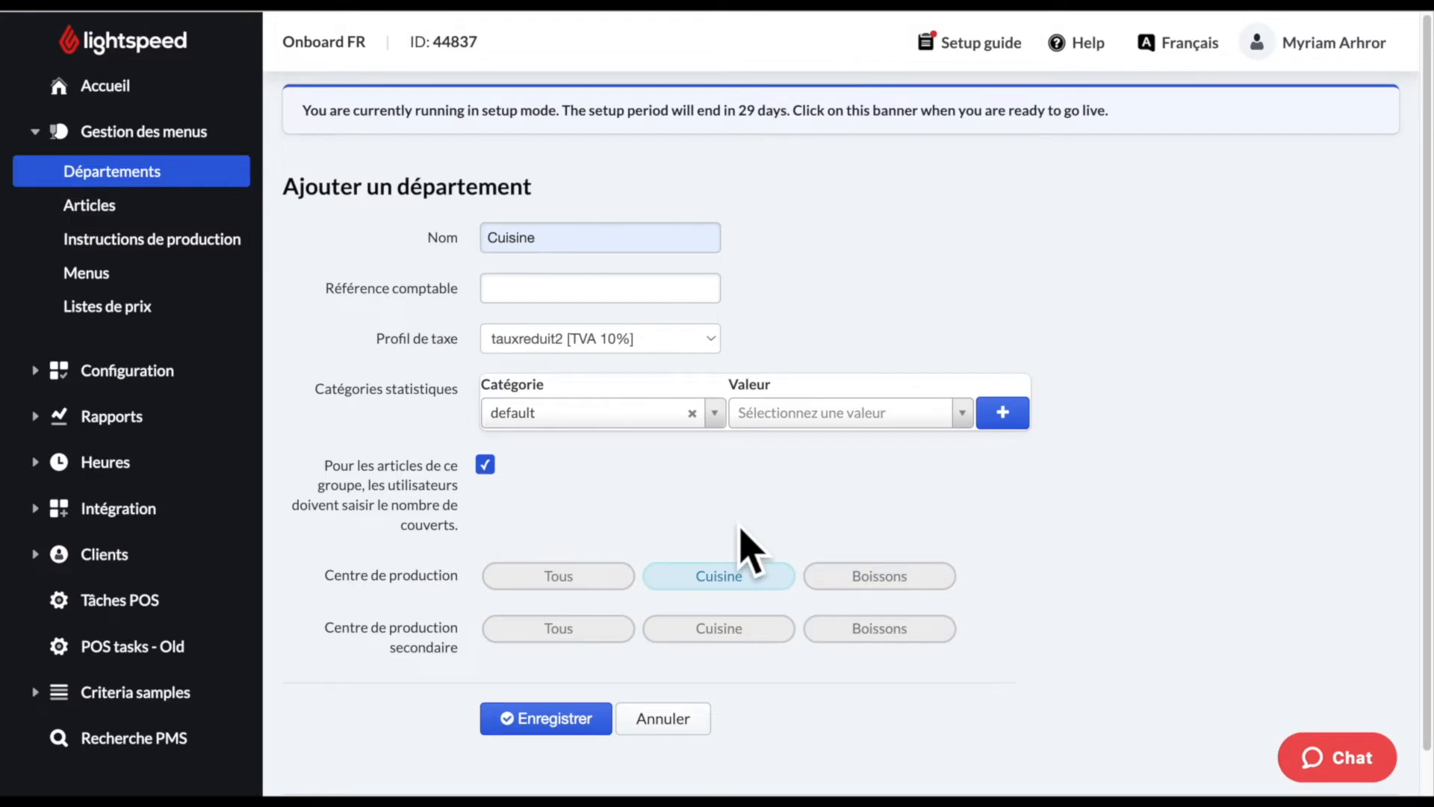
click(589, 730)
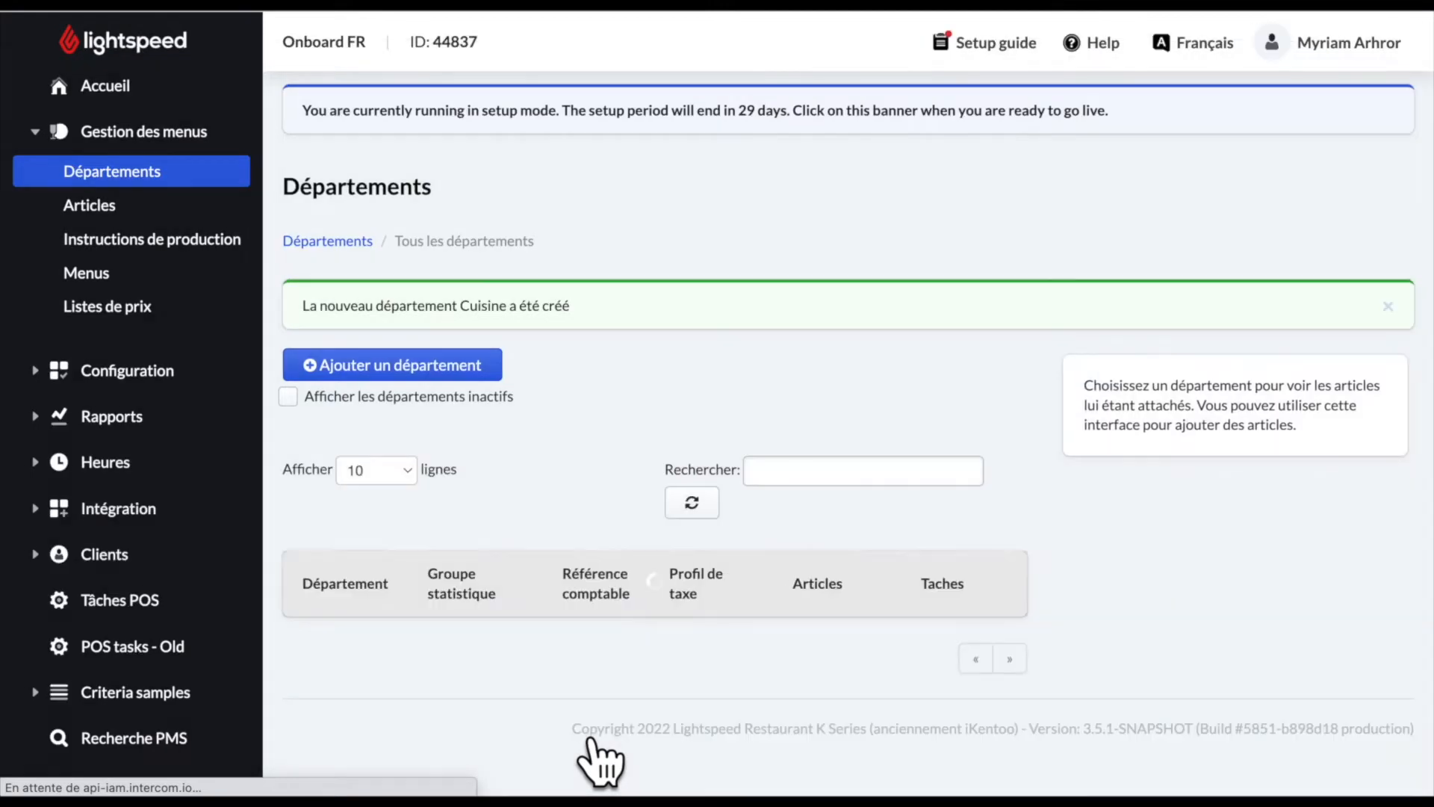
scroll(826, 710, down, 2)
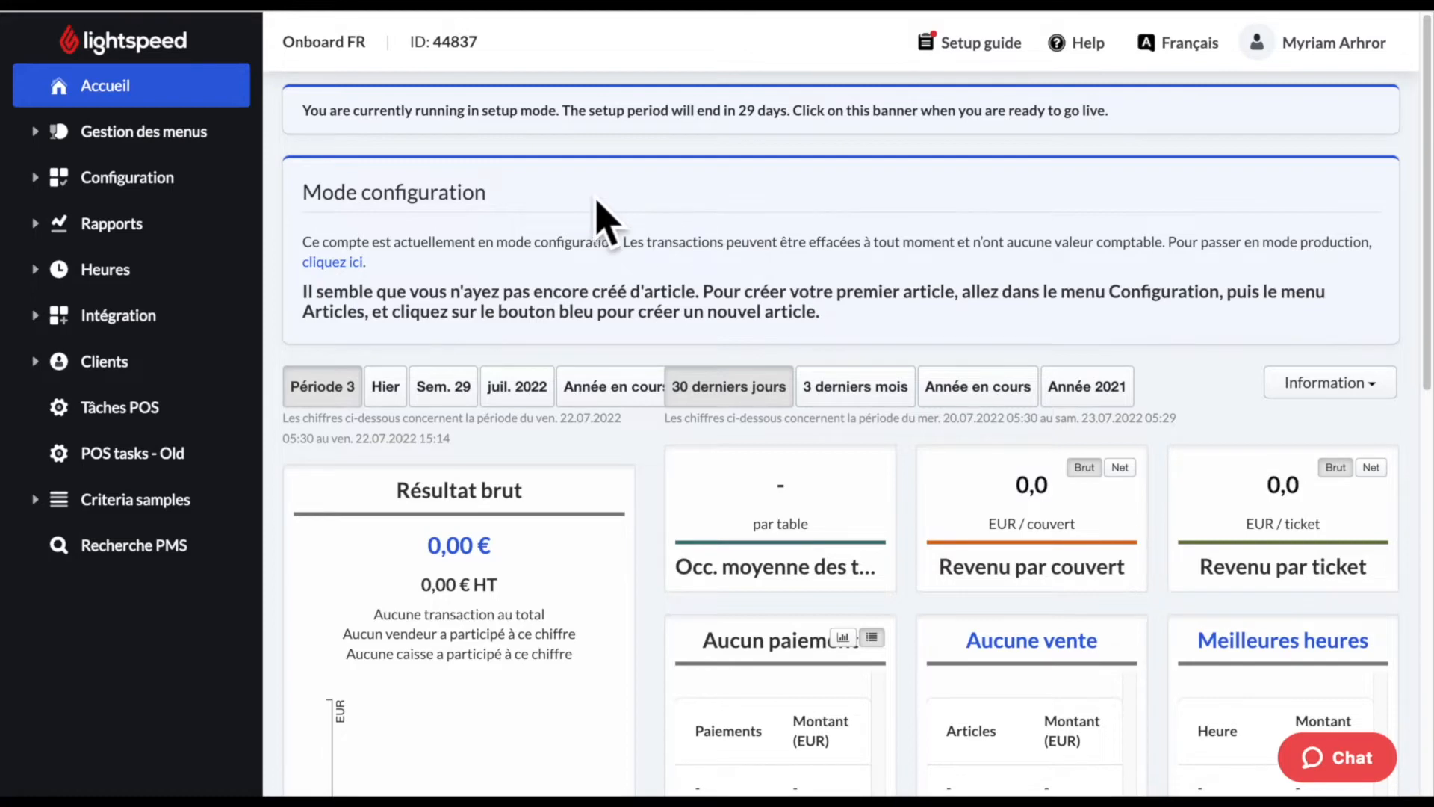
- Expand the Gestion des menus section in the sidebar
click(183, 149)
- Go to the Articles list and bring up the options for adding a new article
click(171, 214)
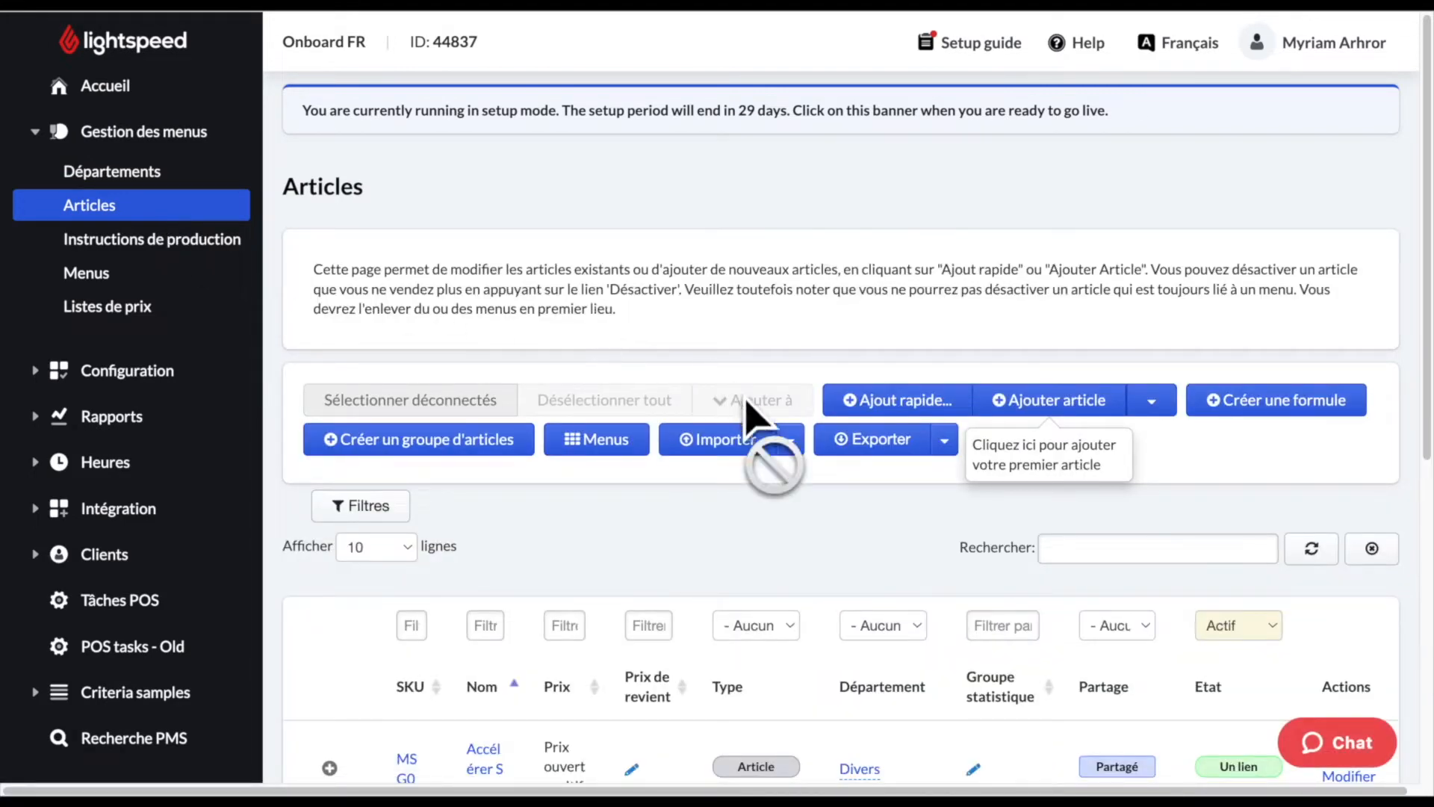
scroll(826, 481, down, 2)
scroll(826, 480, down, 3)
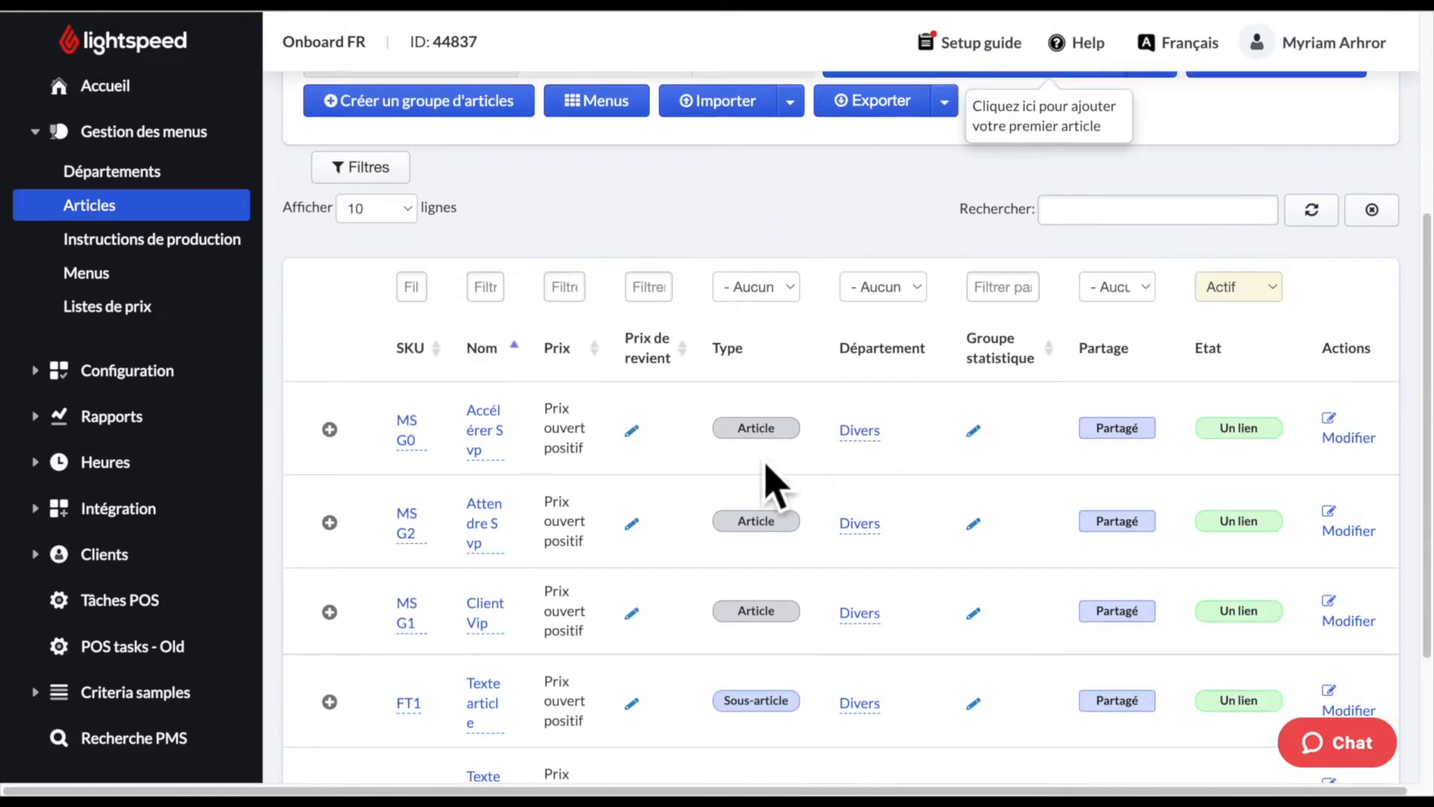
scroll(784, 377, up, 2)
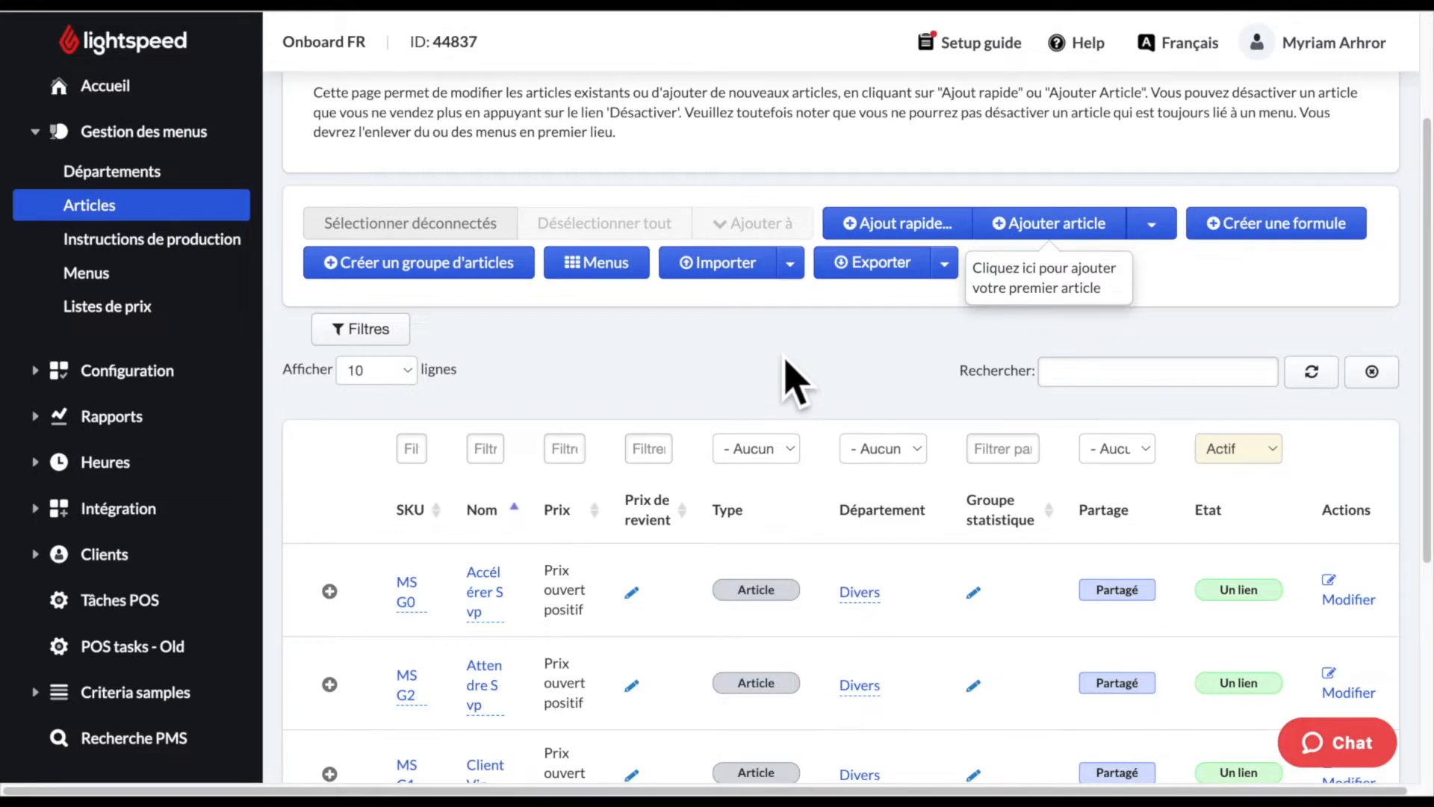
scroll(799, 385, up, 2)
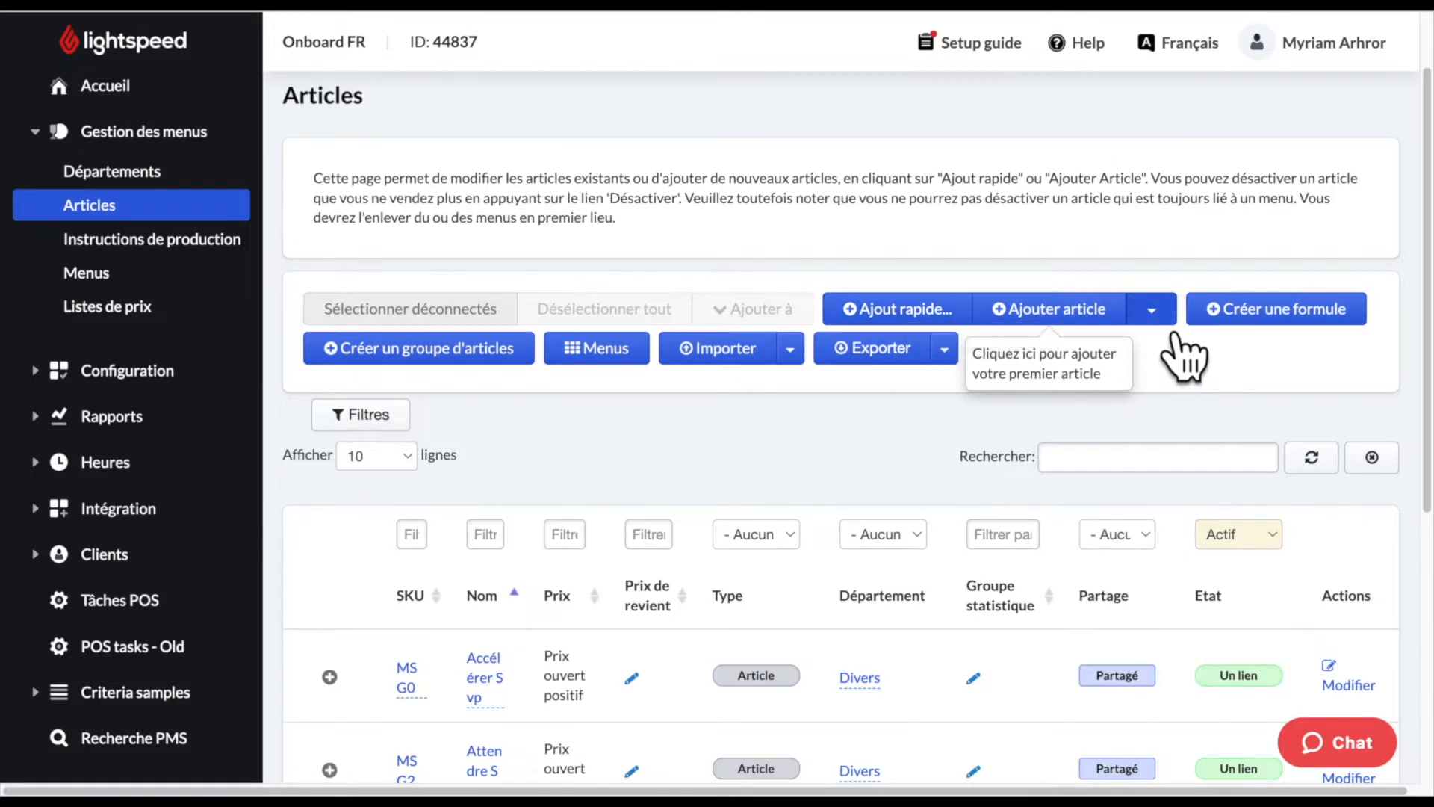
click(1151, 309)
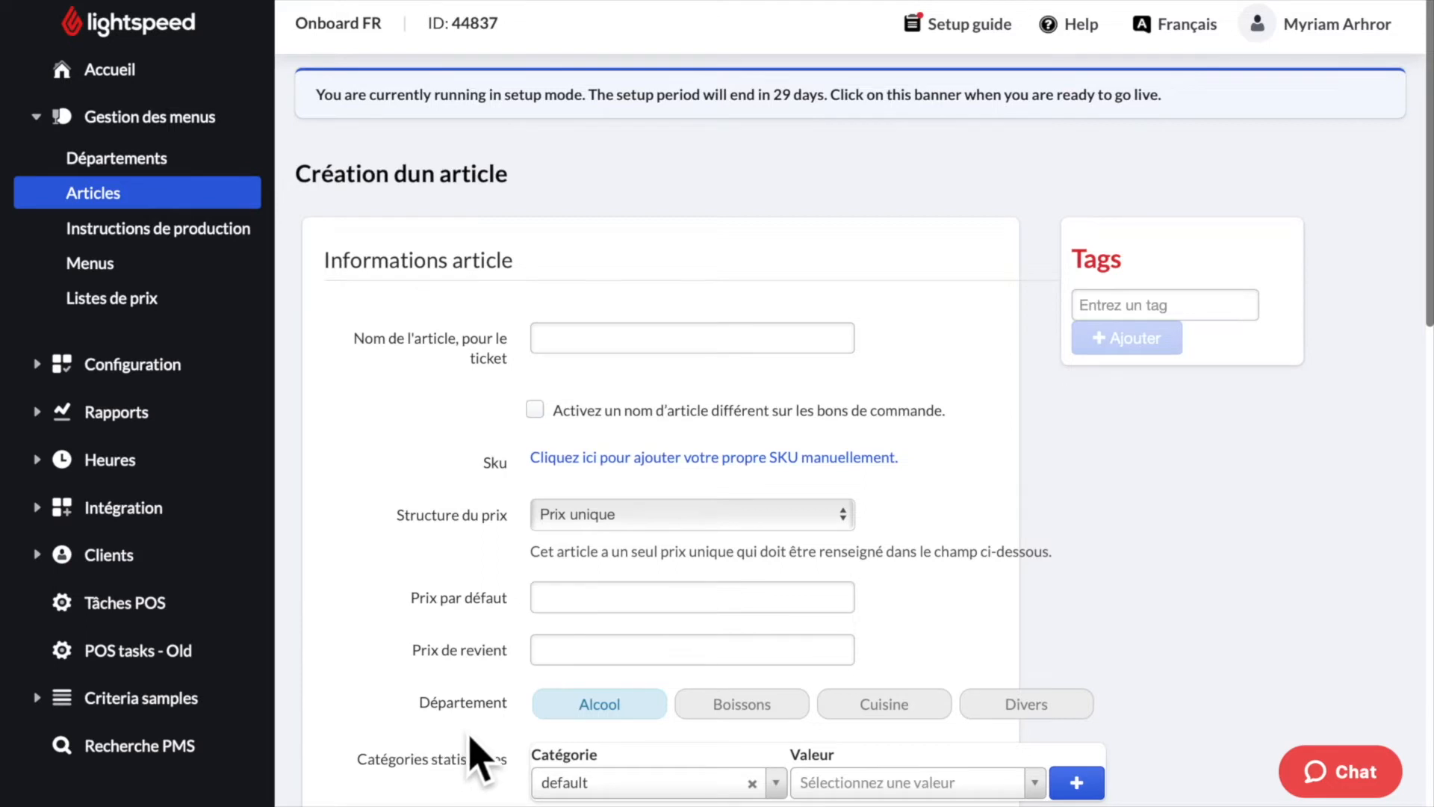
- Give the article a separate order-ticket name 'Burger T' and reveal the custom SKU field
click(624, 352)
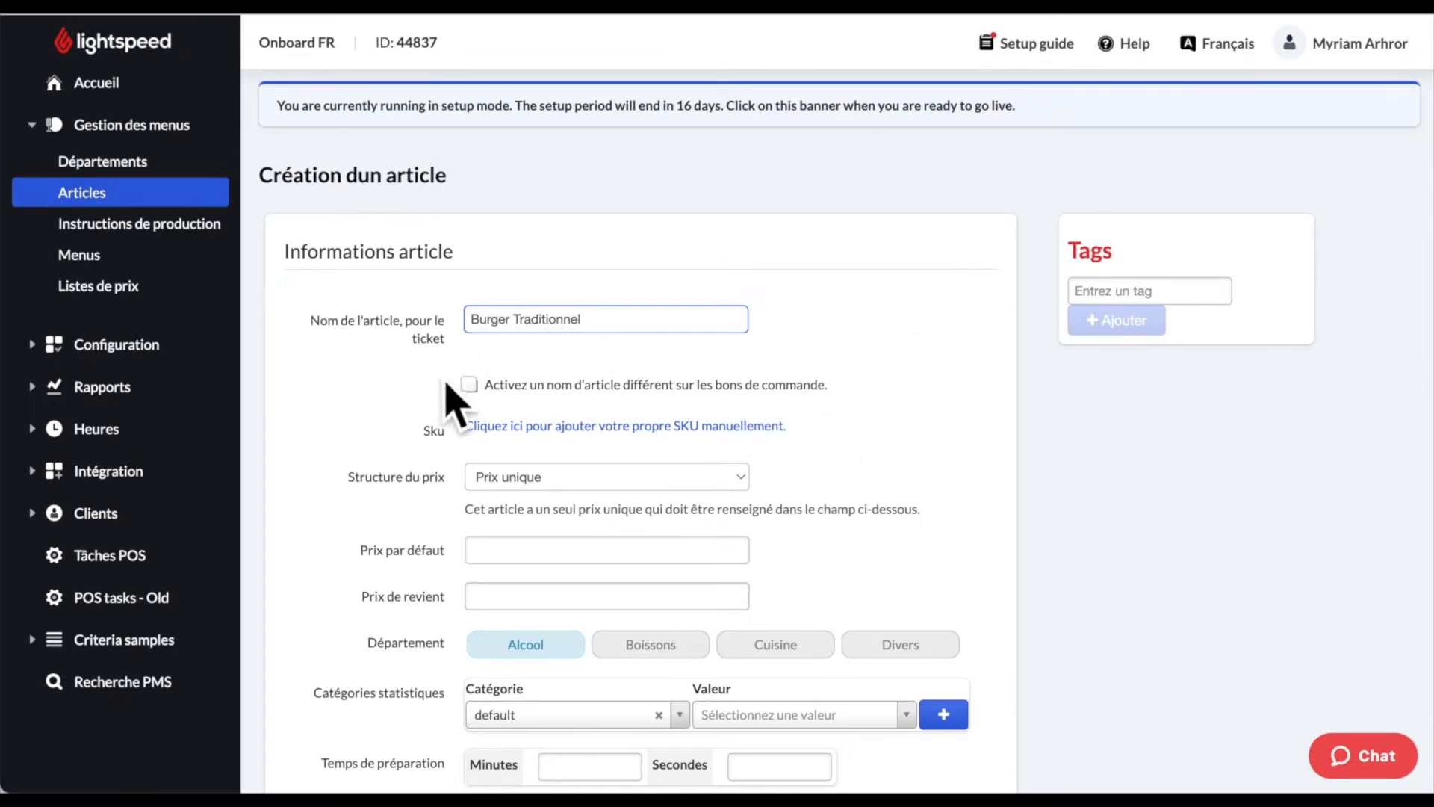
click(495, 402)
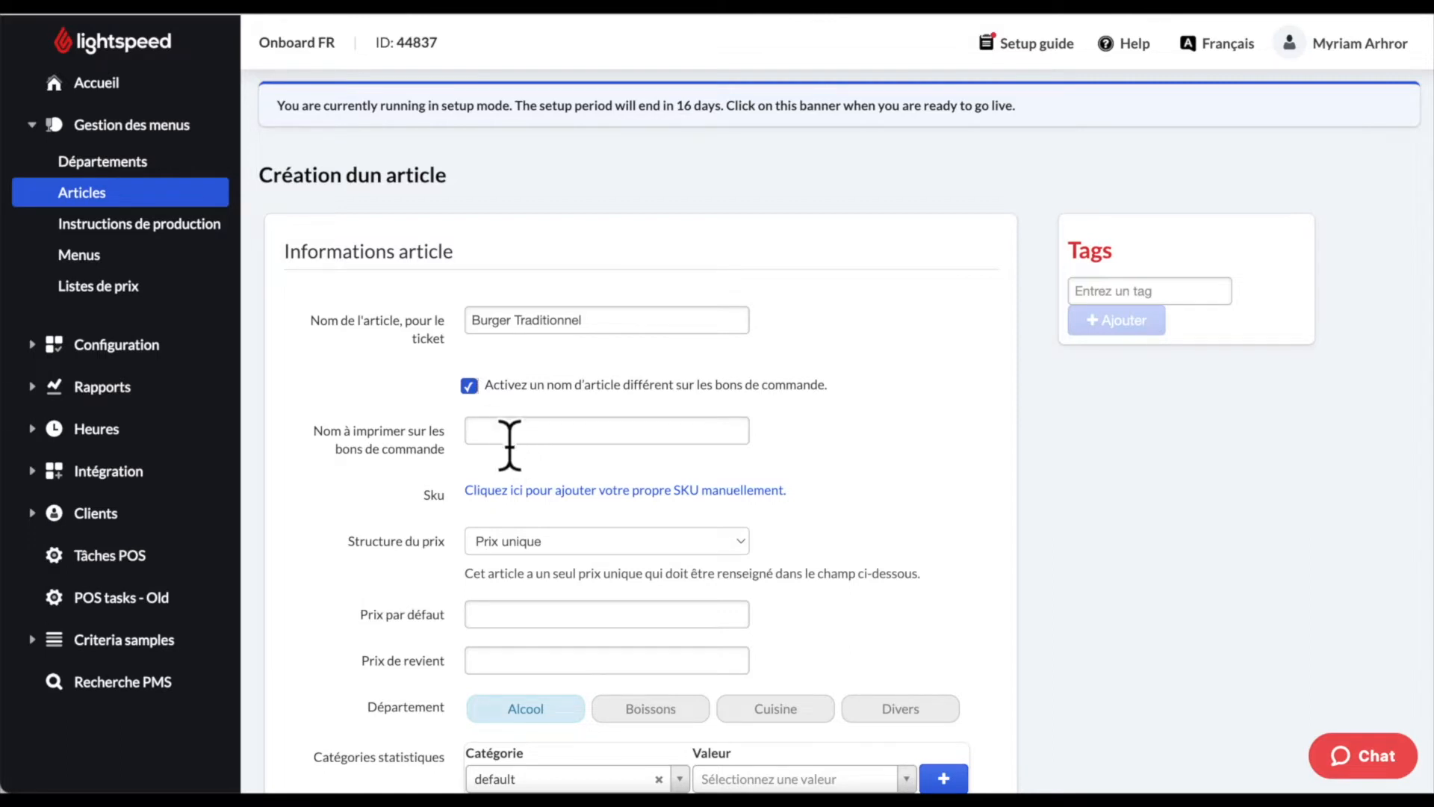
click(522, 431)
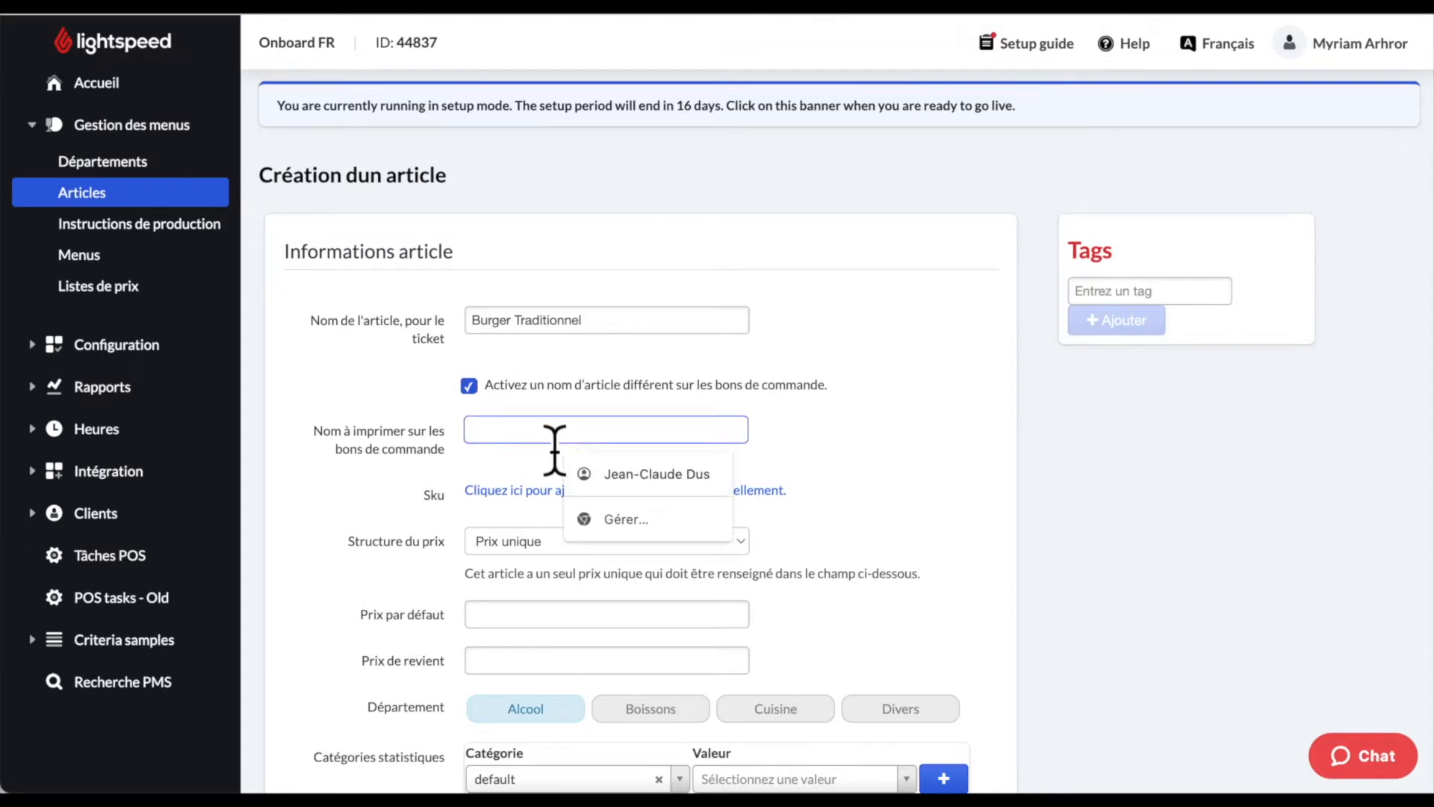
text(Burger T)
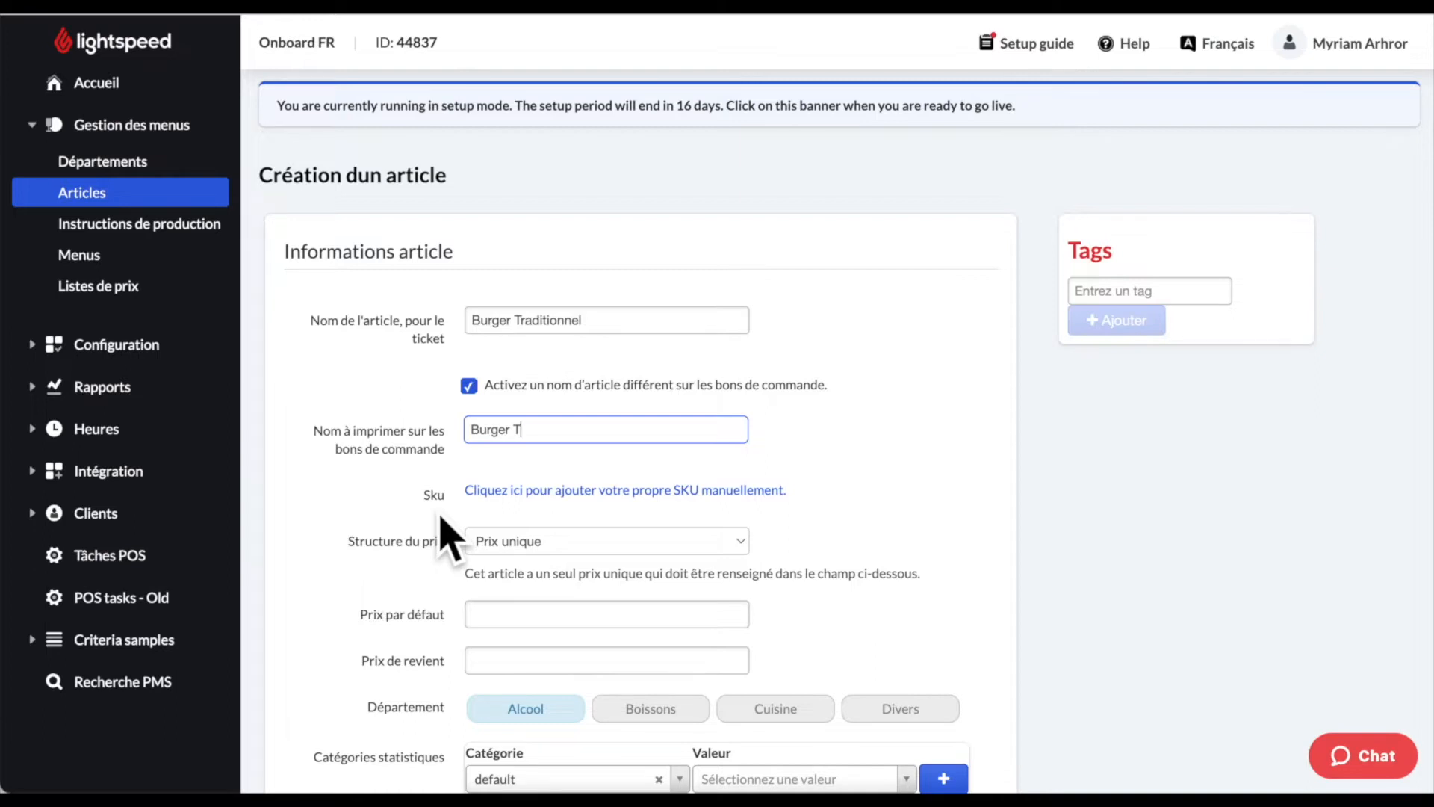
click(568, 494)
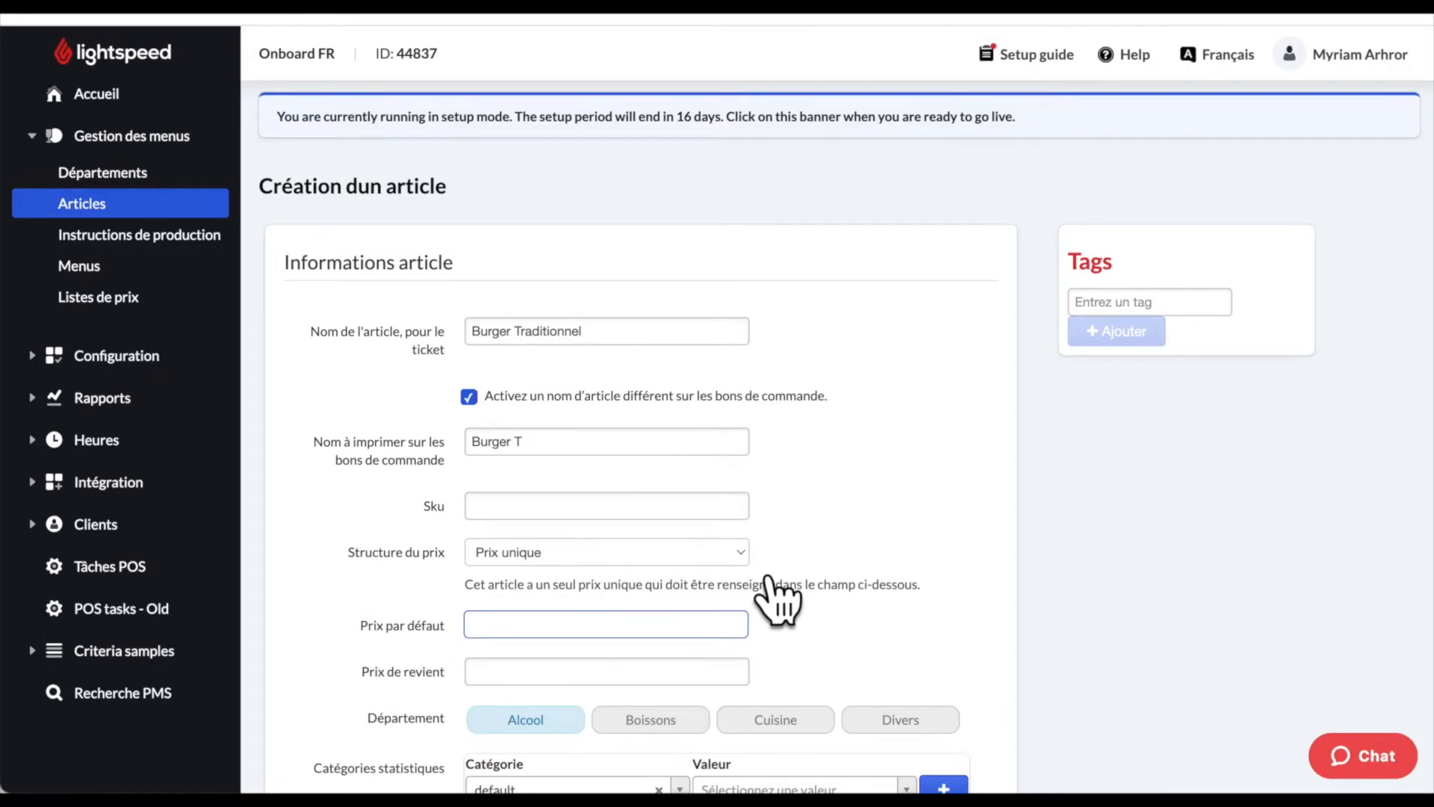
- Keep the single-price structure and enter 15,90 as the default price
click(741, 557)
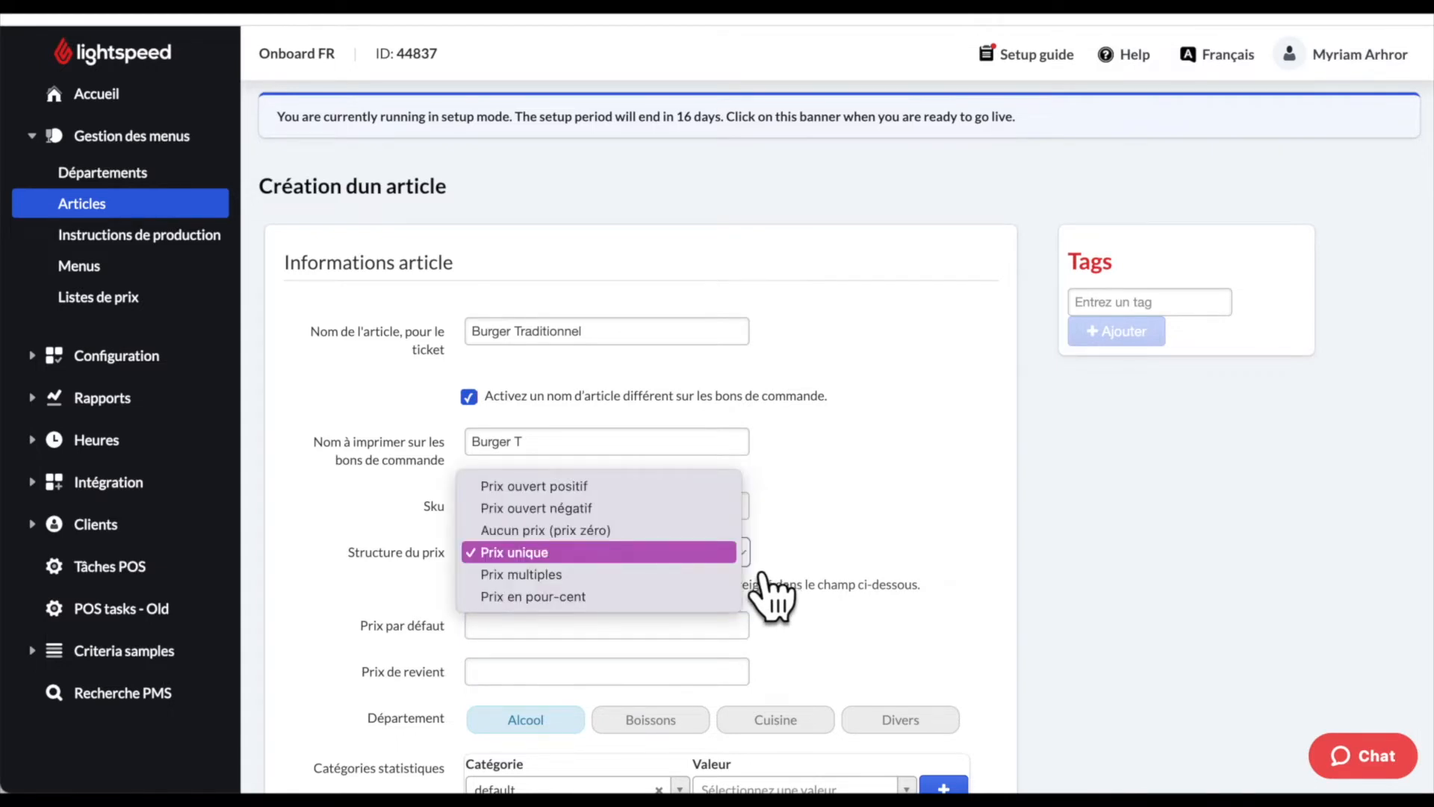
click(741, 575)
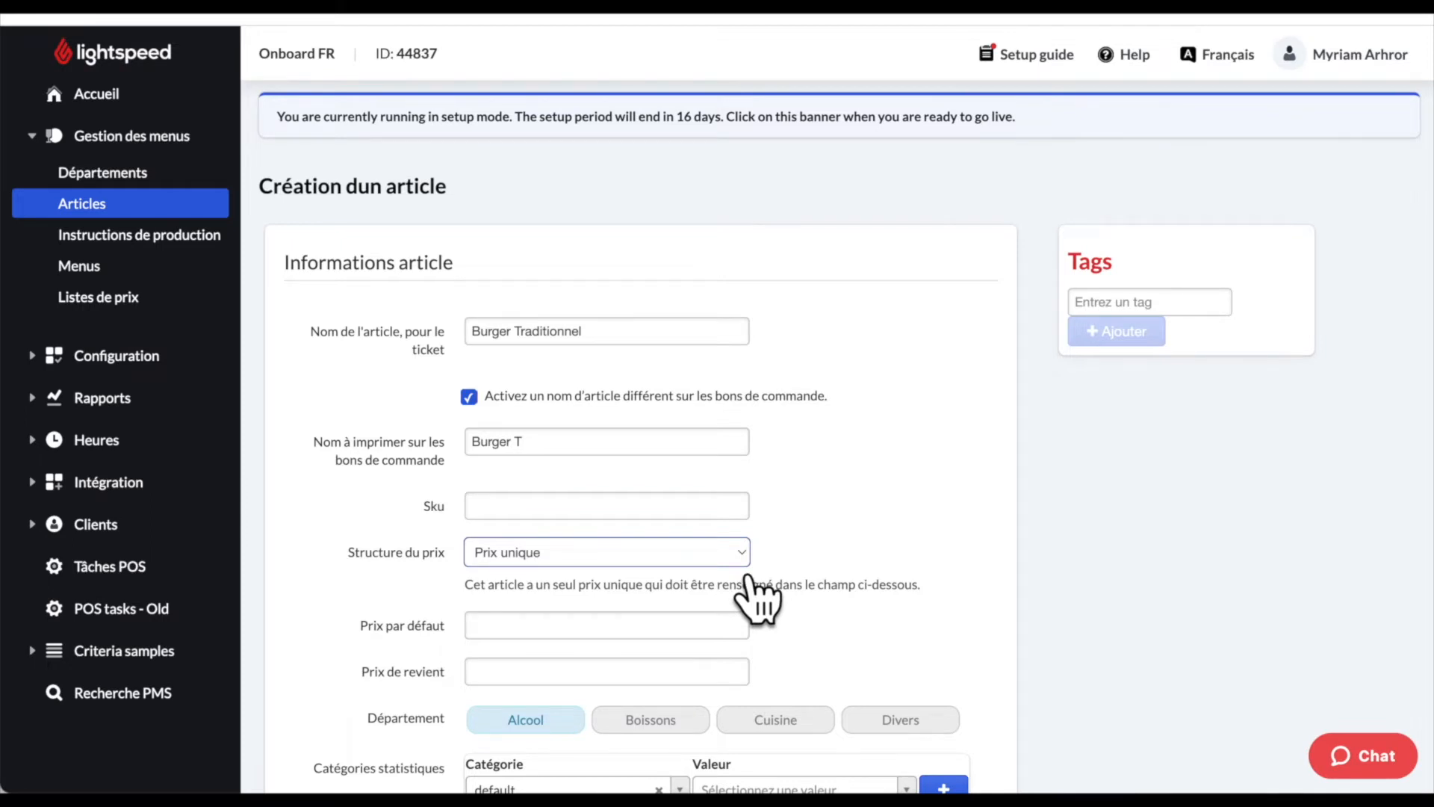
click(604, 625)
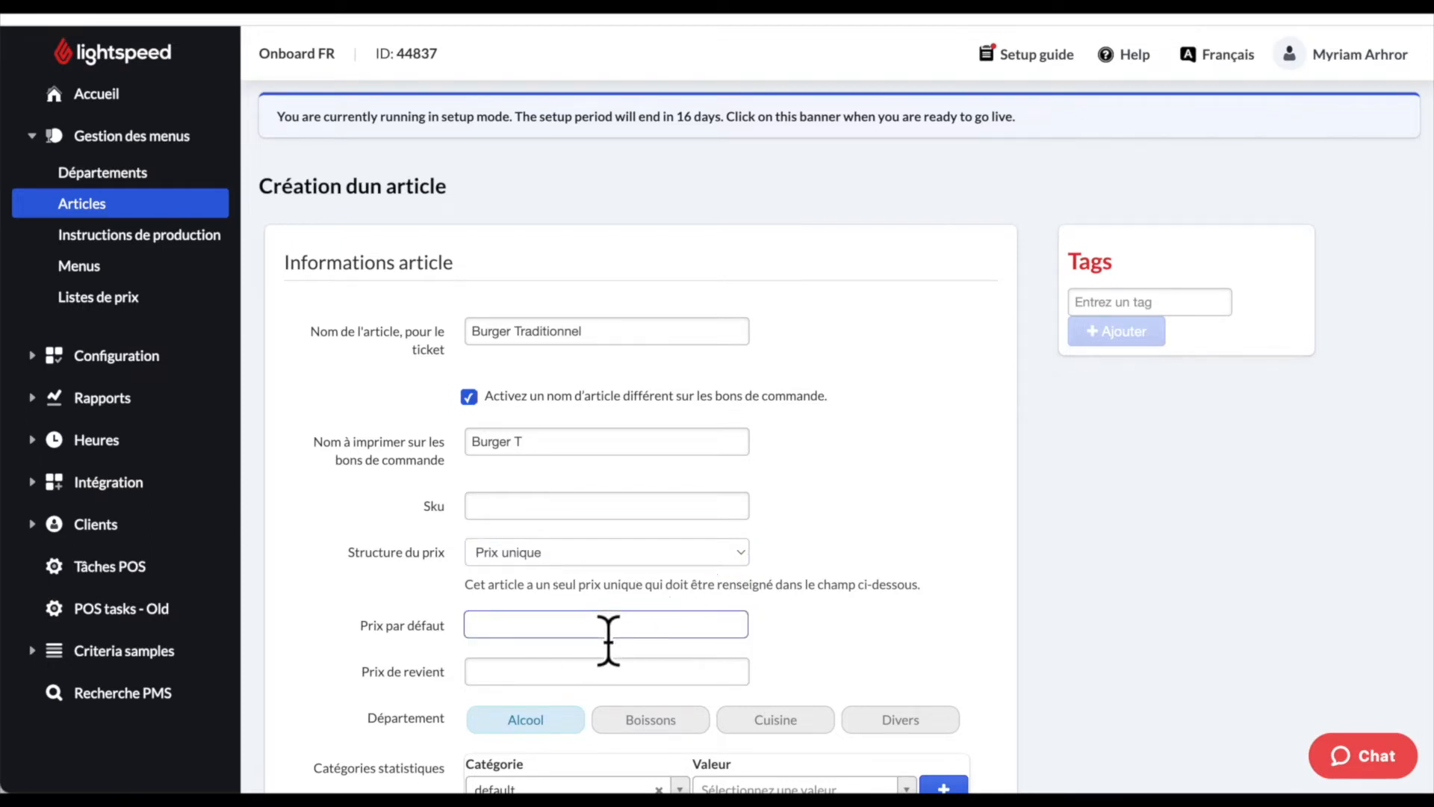
text(15,90)
- Try Aucun prix, then switch the price structure to Prix ouvert positif
click(745, 558)
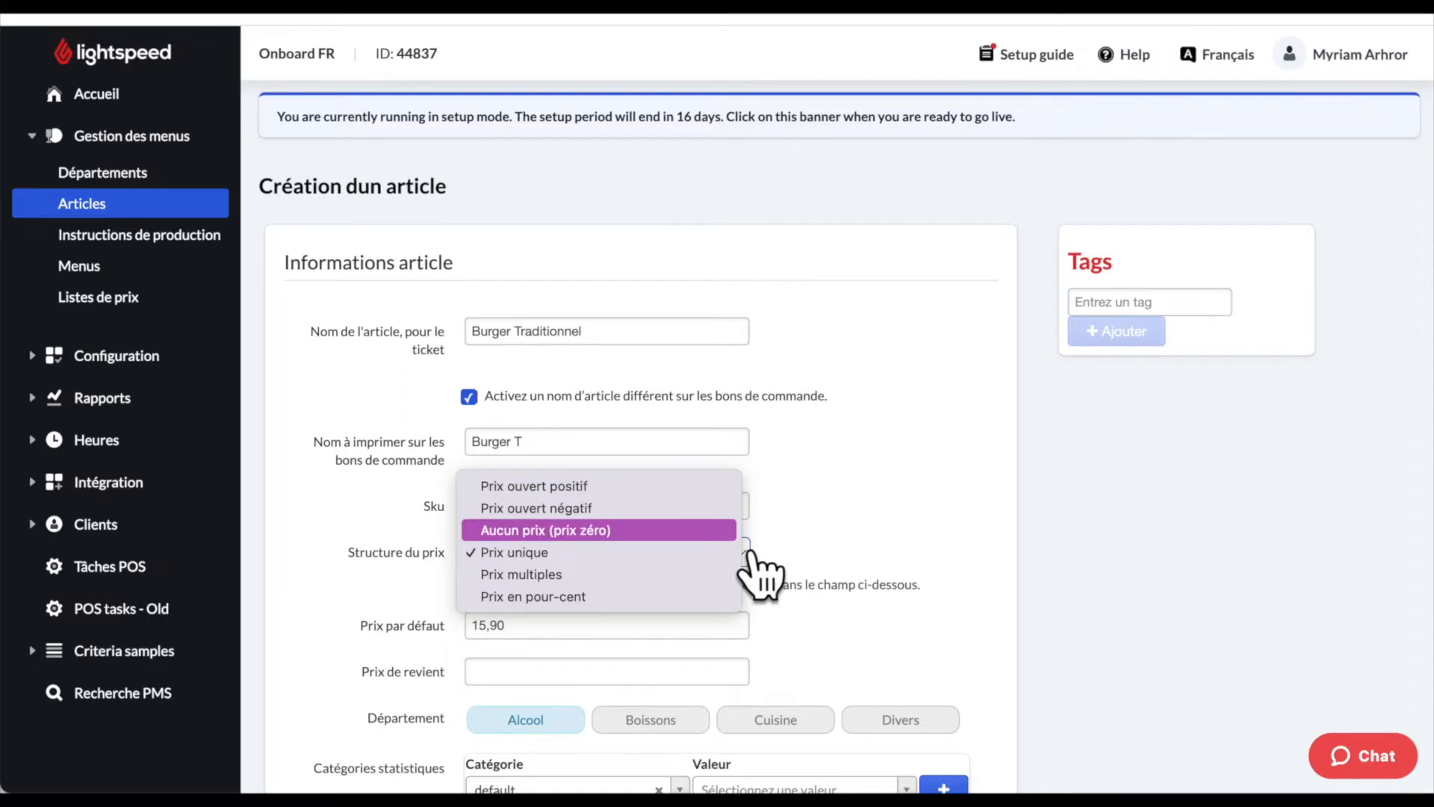
key(Return)
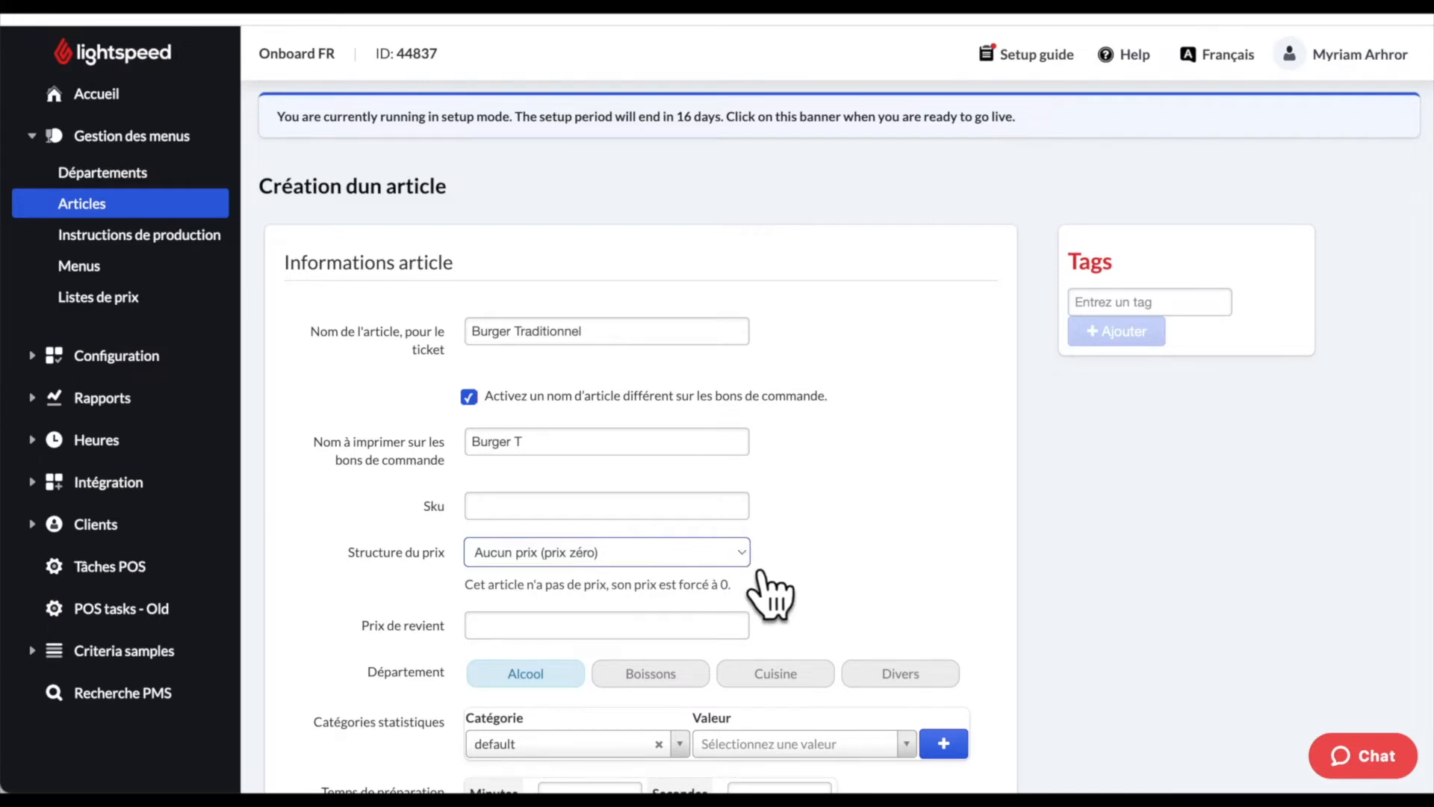
click(748, 563)
key(Up)
key(Up)
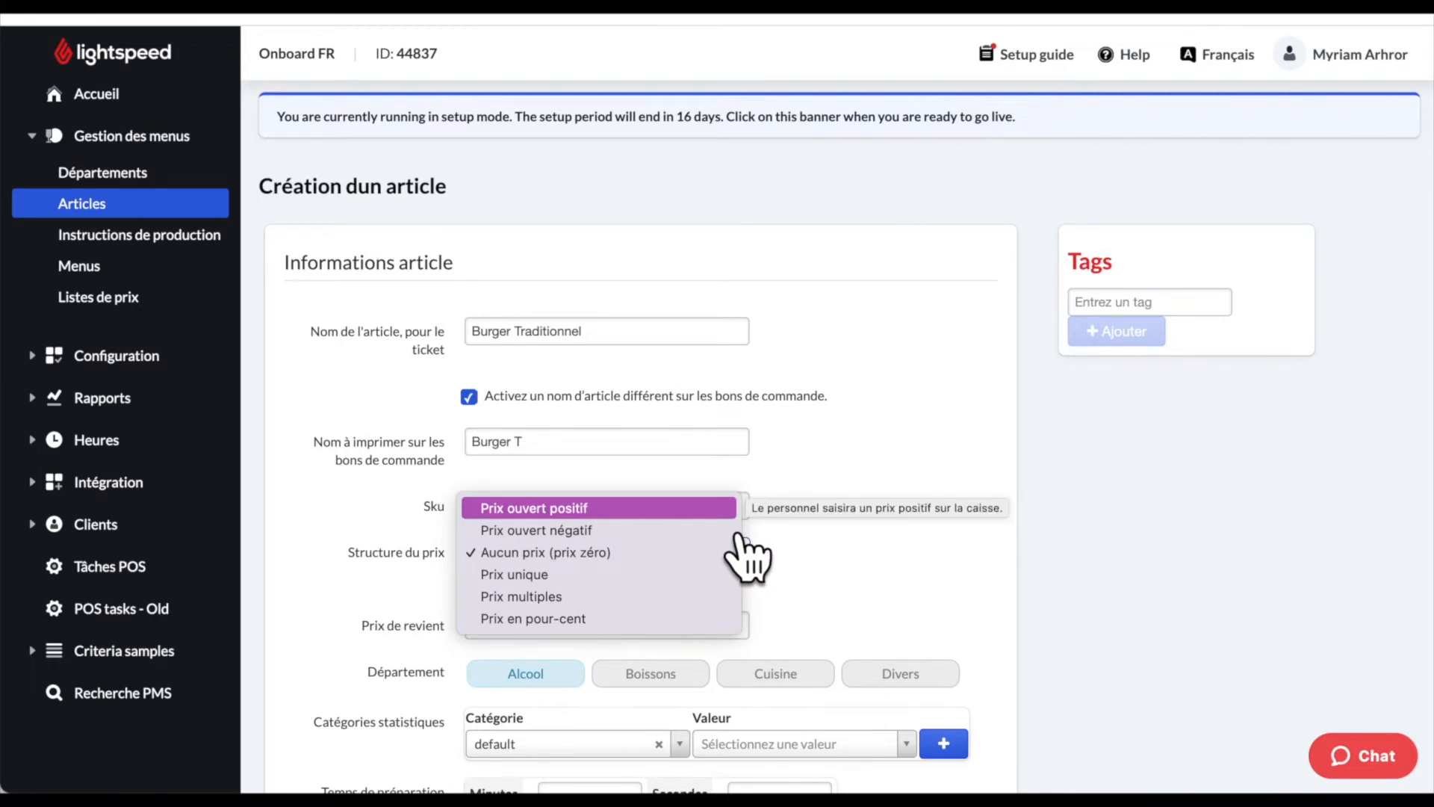
key(Return)
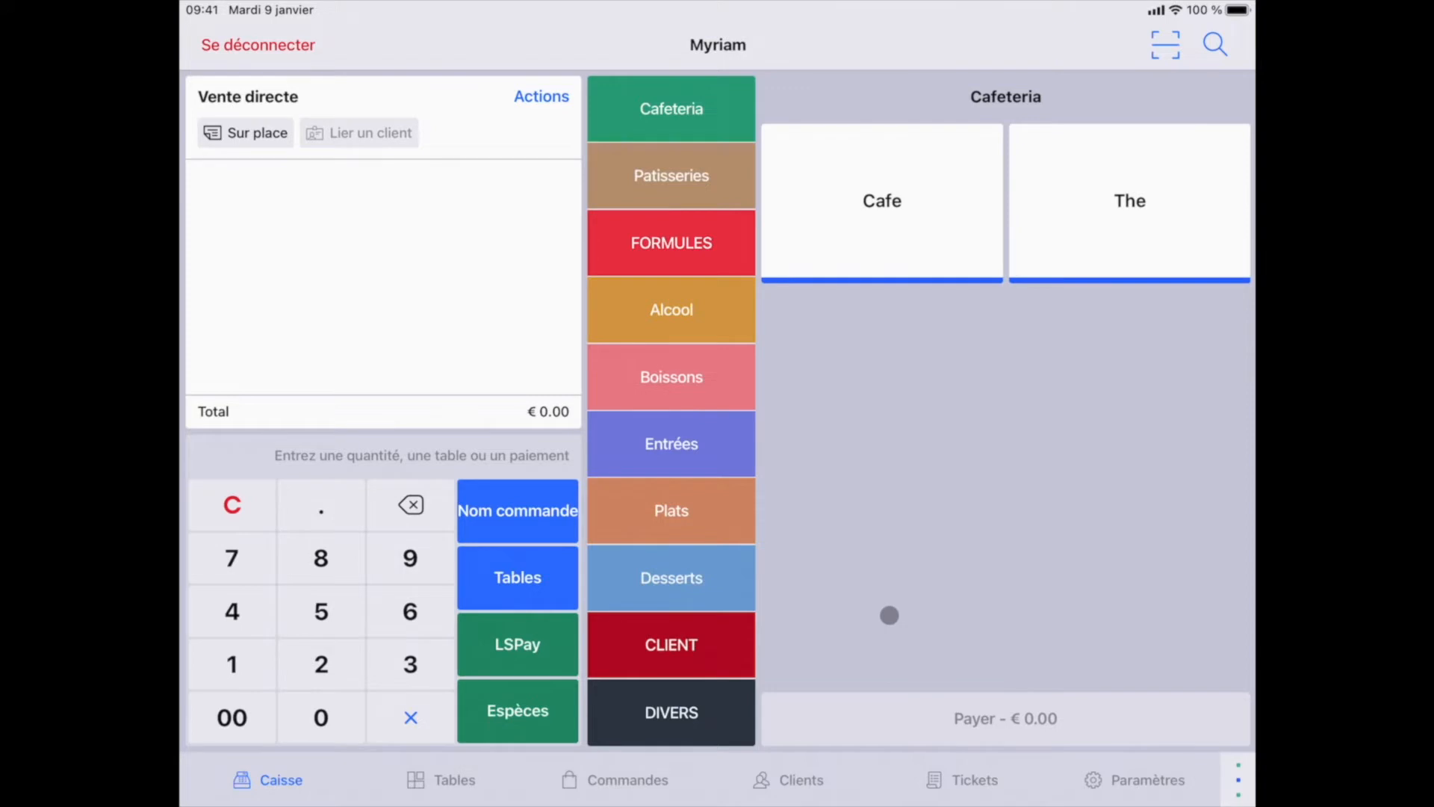
- Ring up a Plat du jour from Plats on the register at an entered price of €15.00
click(707, 507)
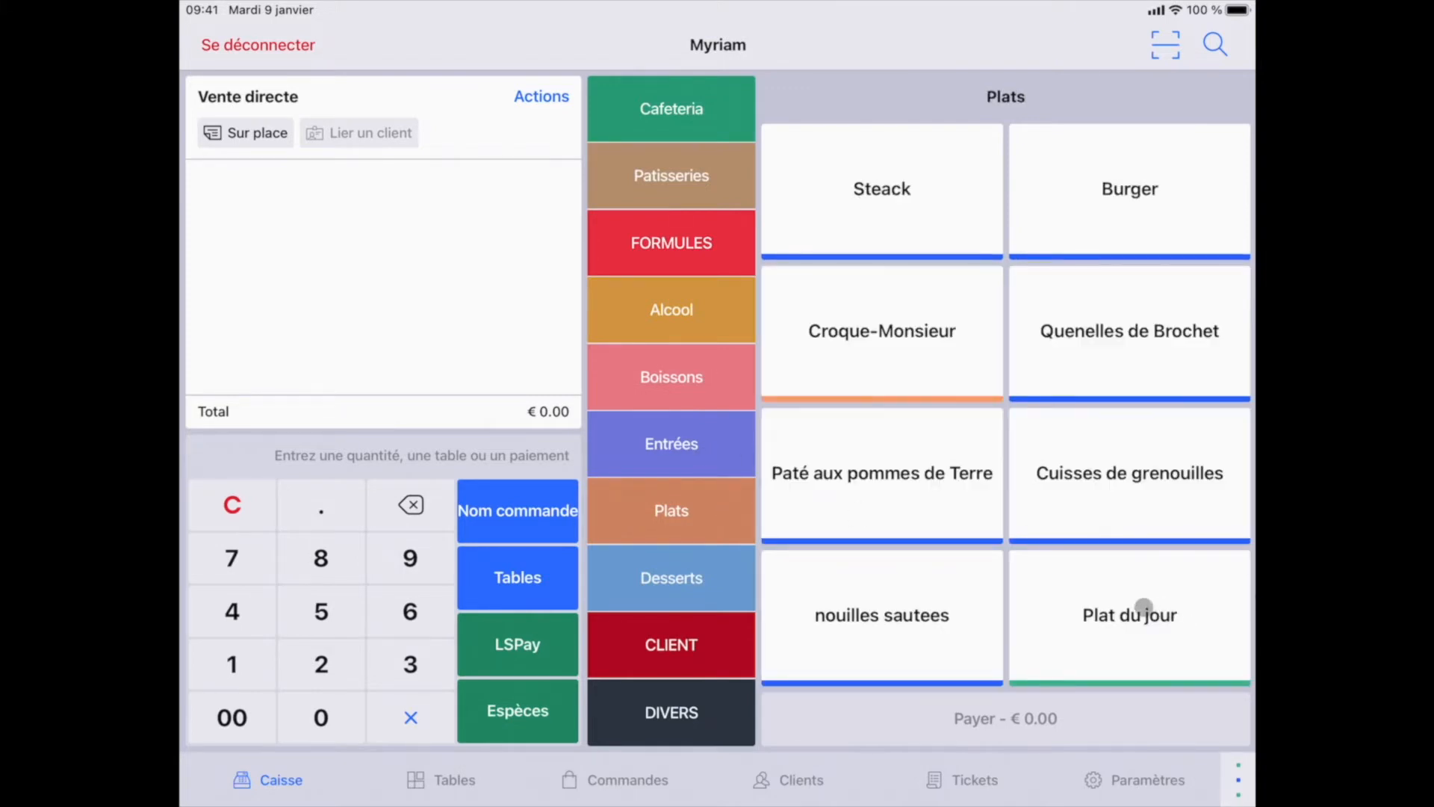
click(1143, 605)
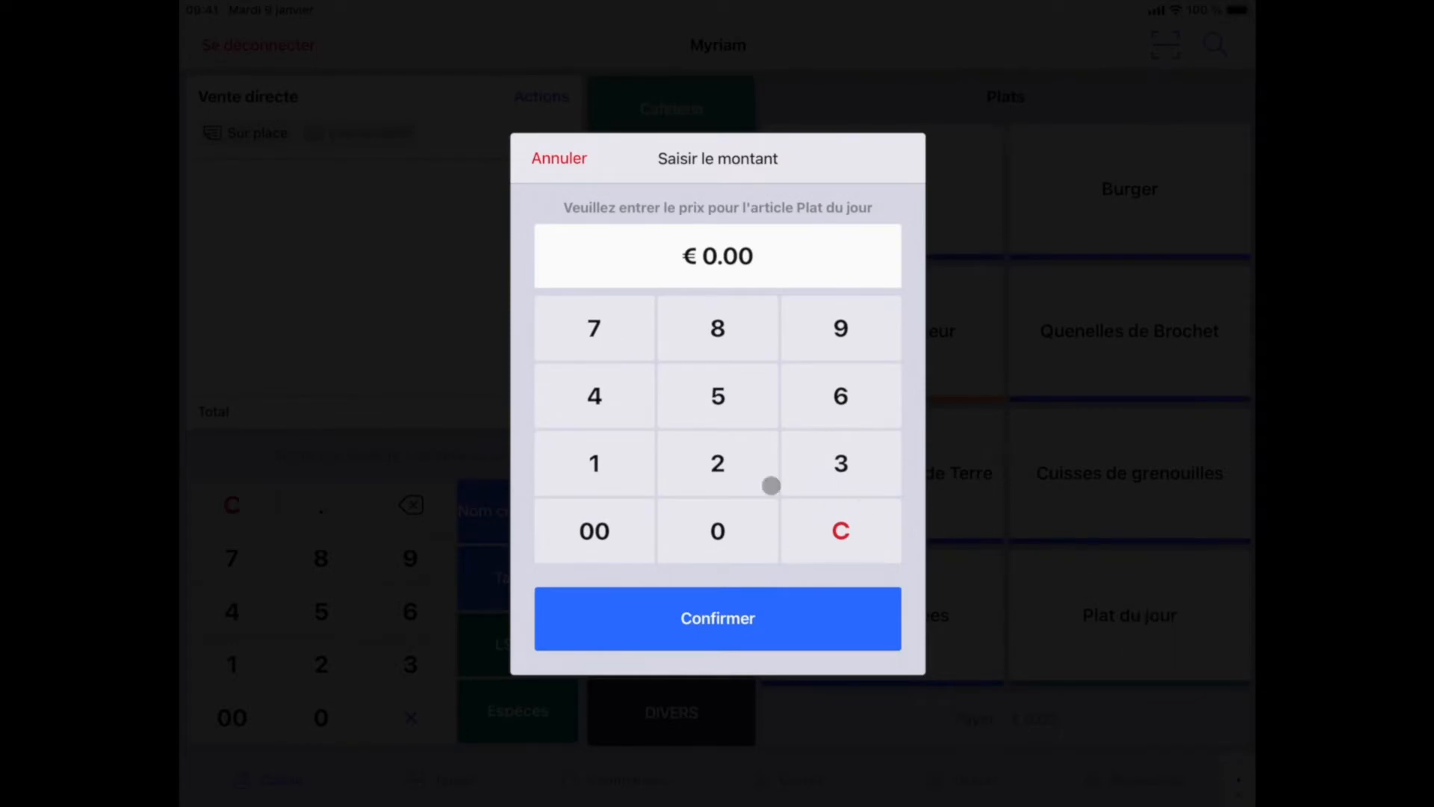
click(631, 454)
click(711, 418)
click(605, 531)
click(737, 616)
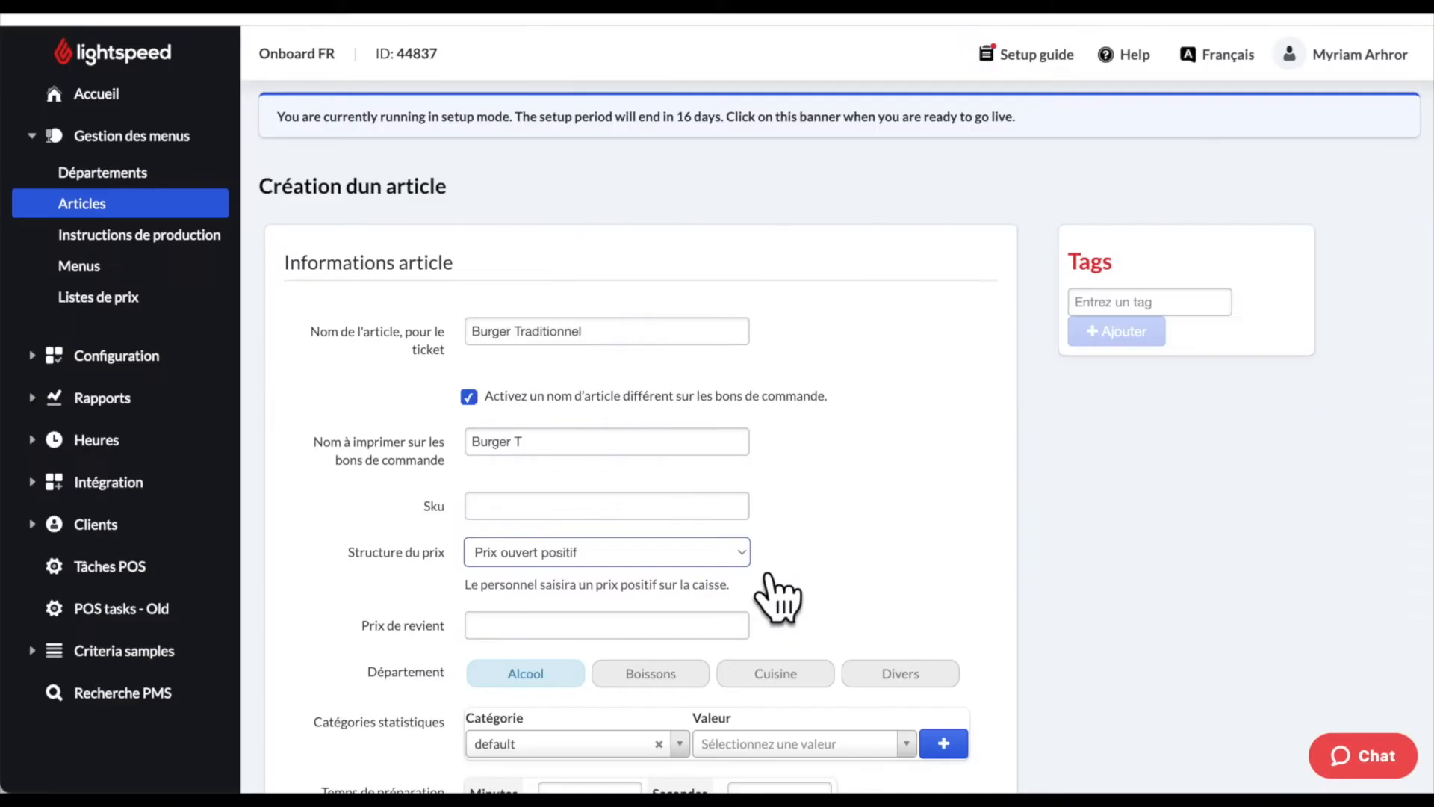
click(747, 556)
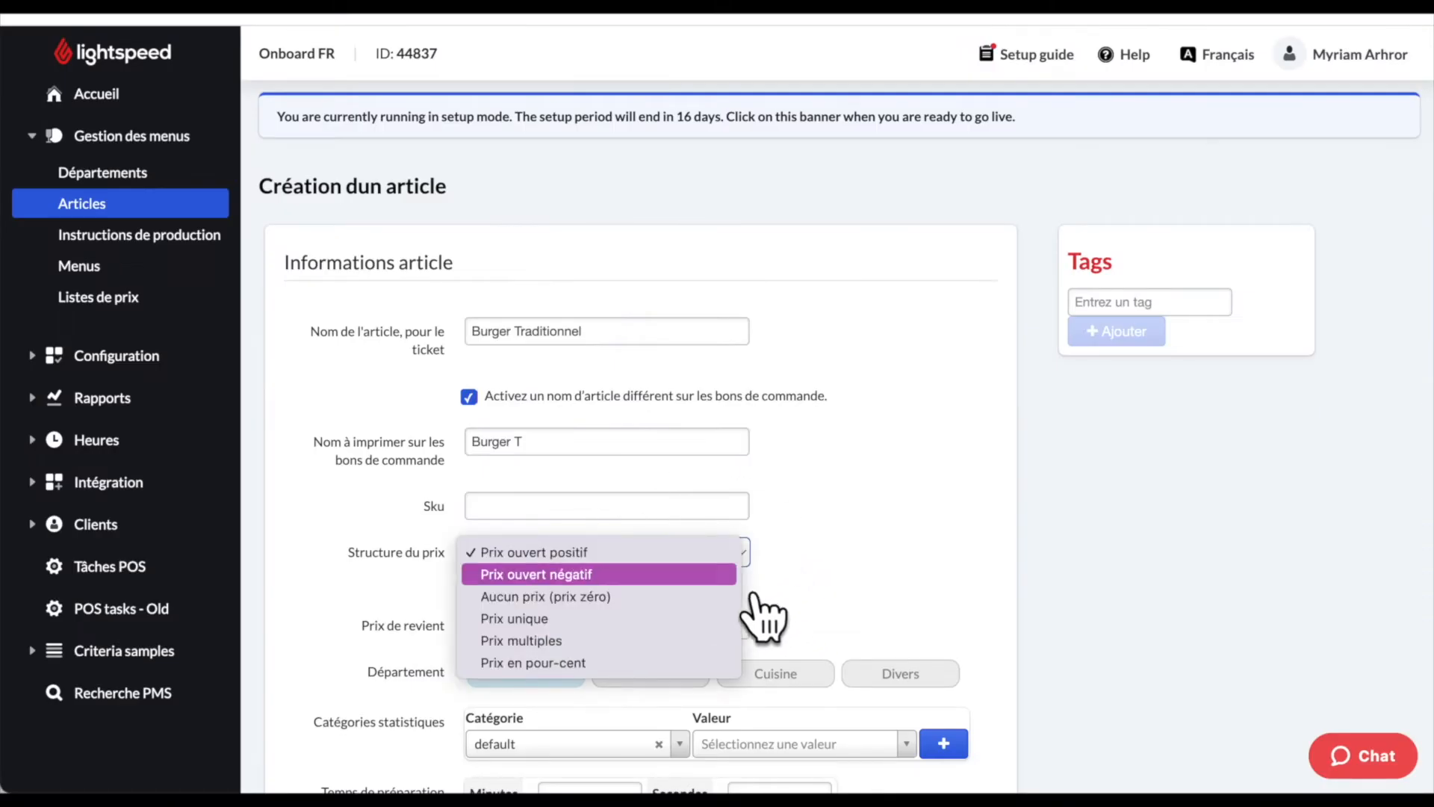
- Choose Prix ouvert négatif as the burger's price structure
click(749, 594)
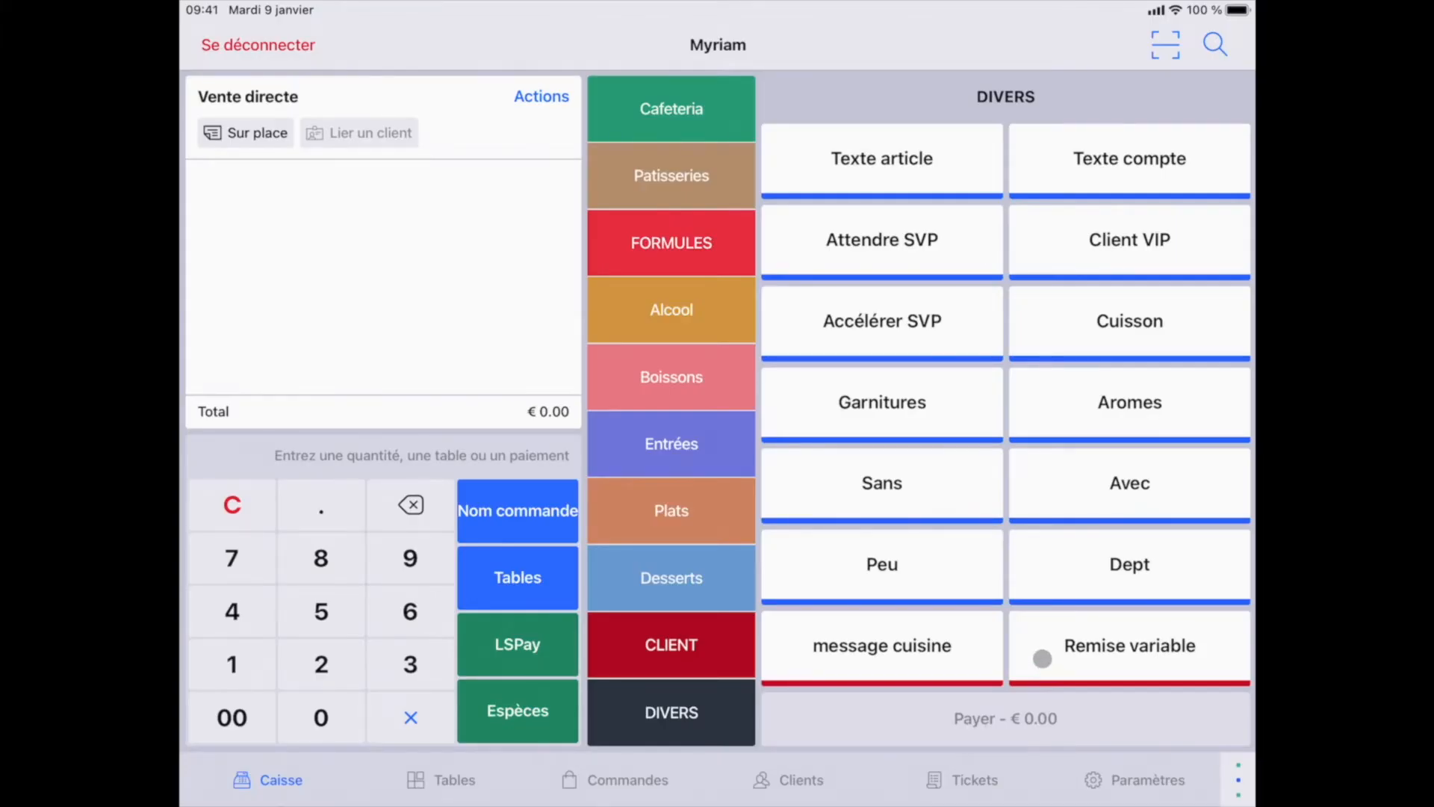
- Add a Remise variable of €2.00 to the direct sale on the register
click(1112, 648)
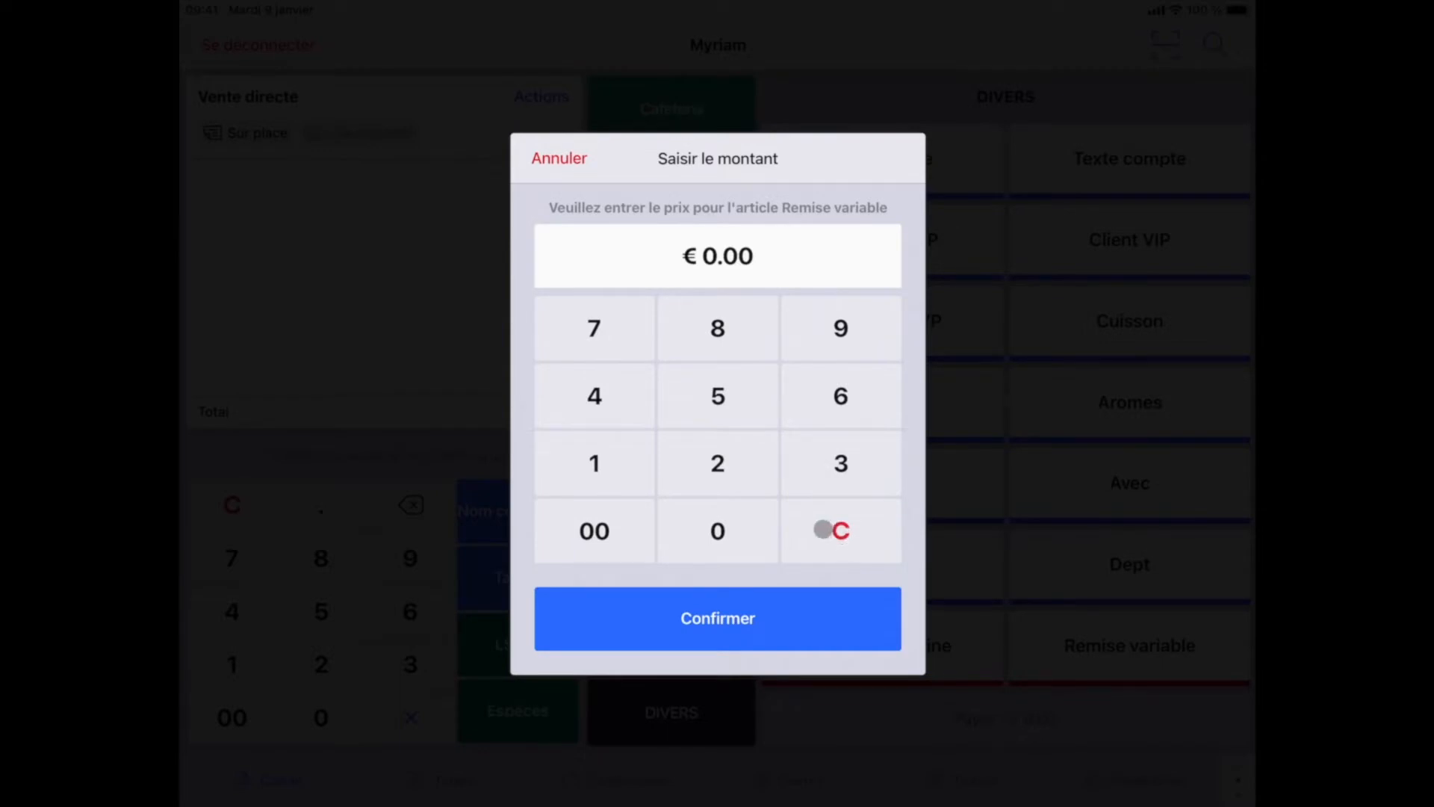
click(715, 467)
click(602, 532)
click(710, 632)
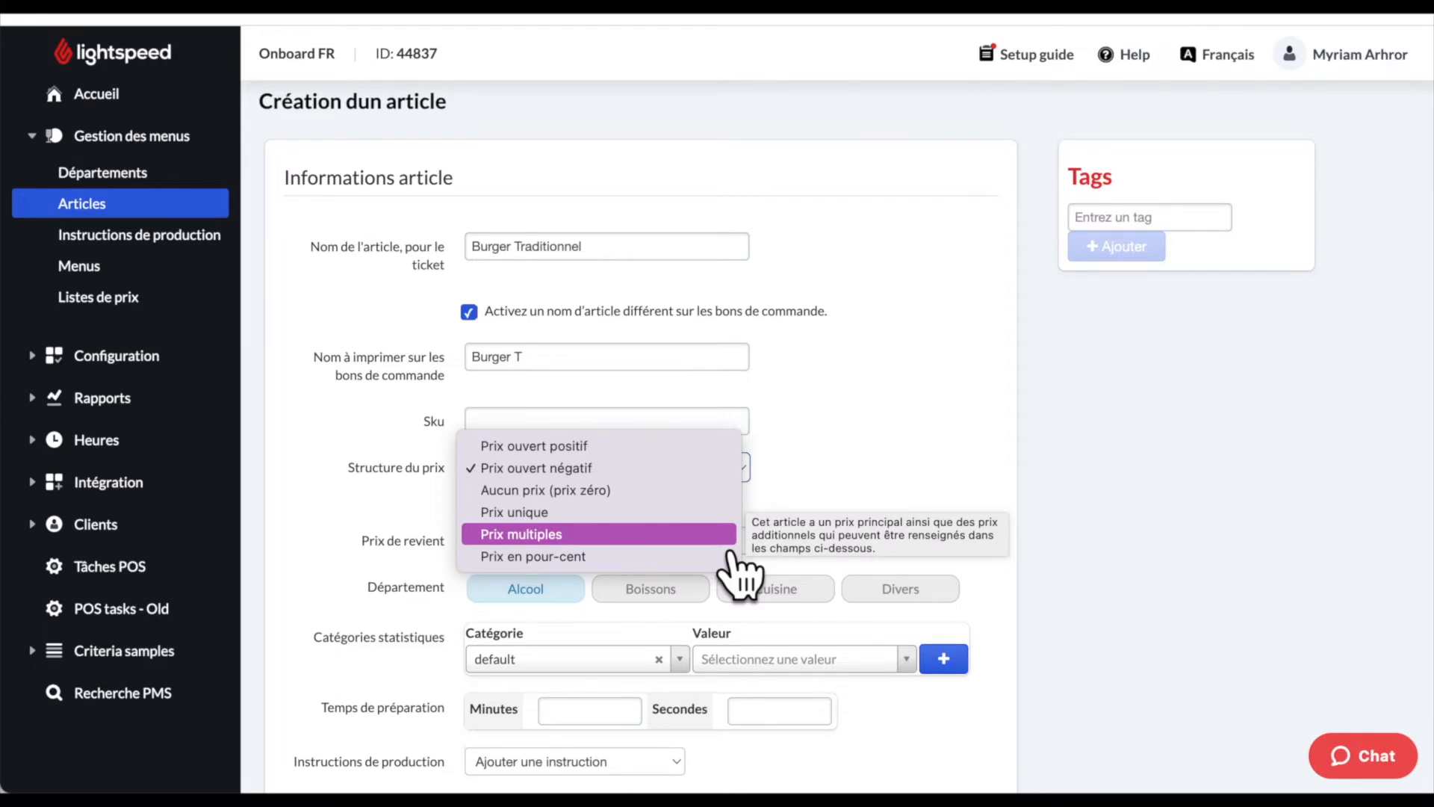
- Switch the burger to Prix multiples with an additional À Emporter price of 14,90
click(731, 549)
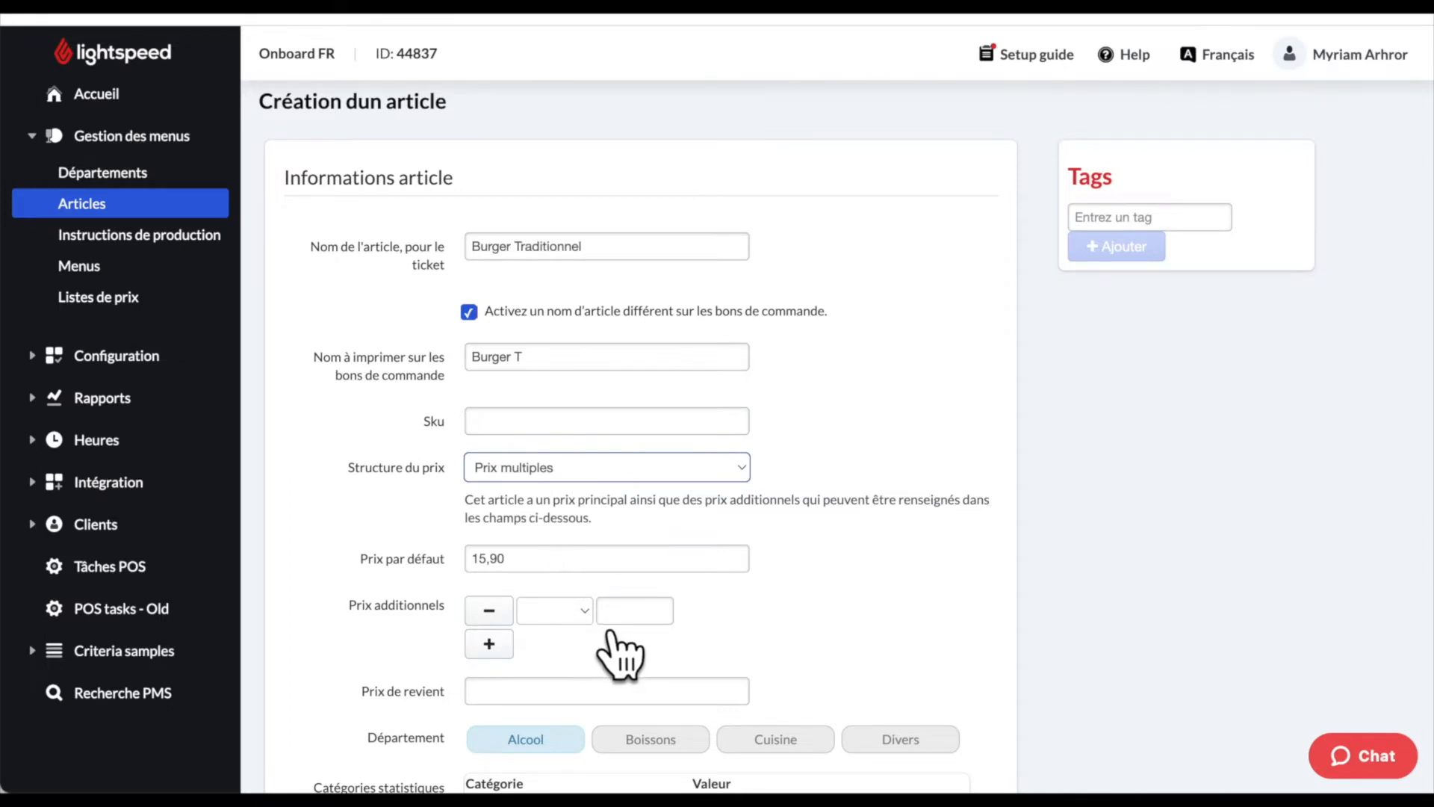
click(584, 613)
click(598, 653)
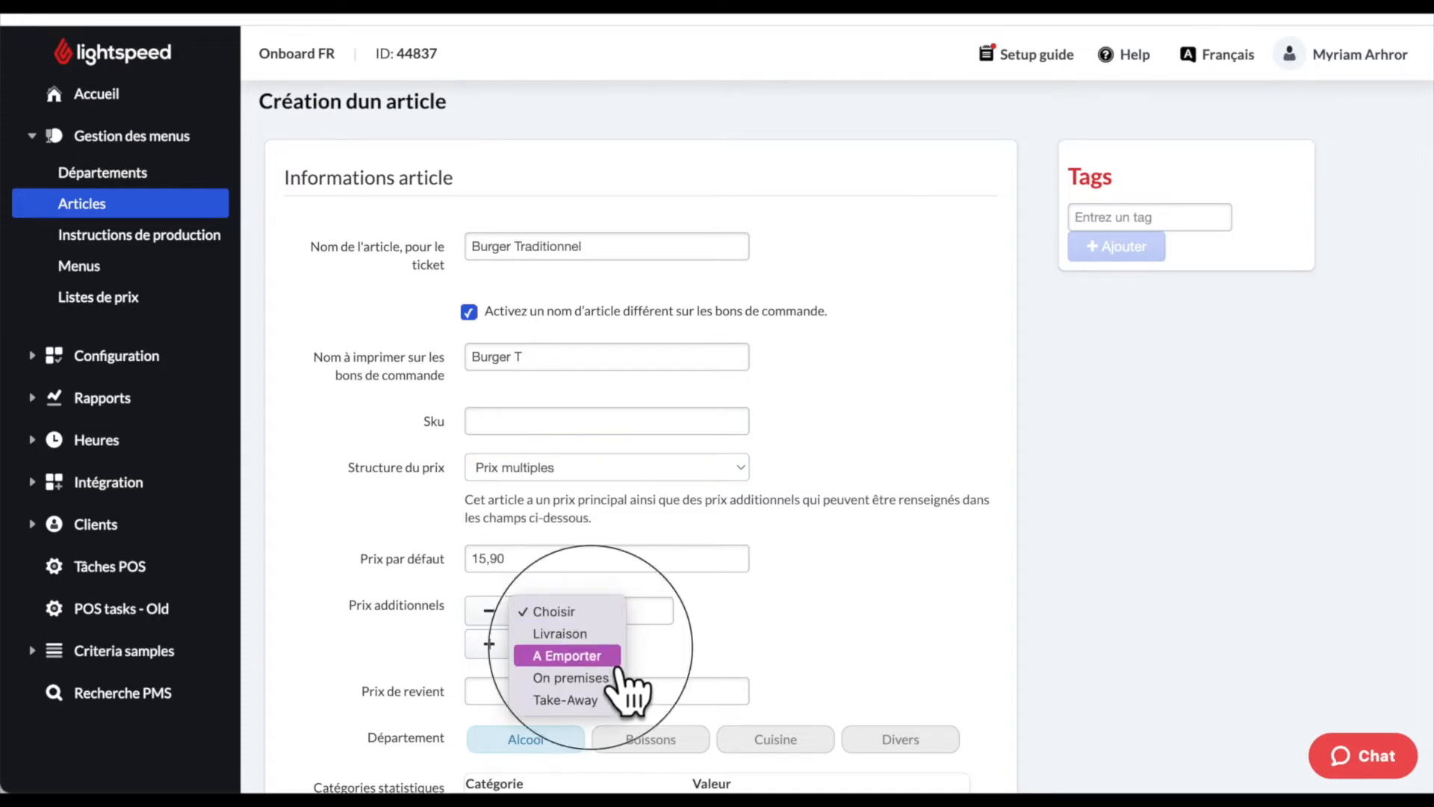
click(643, 615)
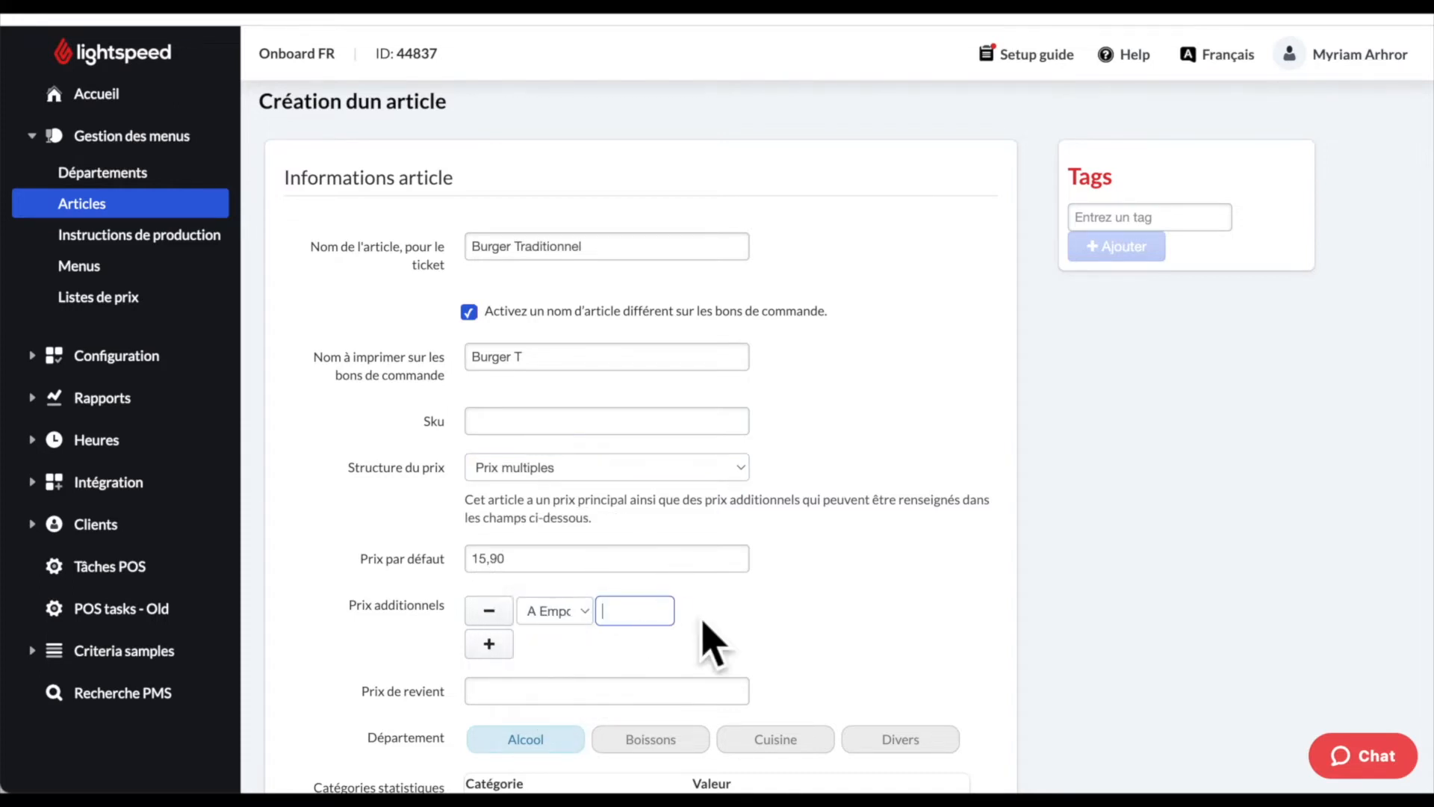
text(14,90)
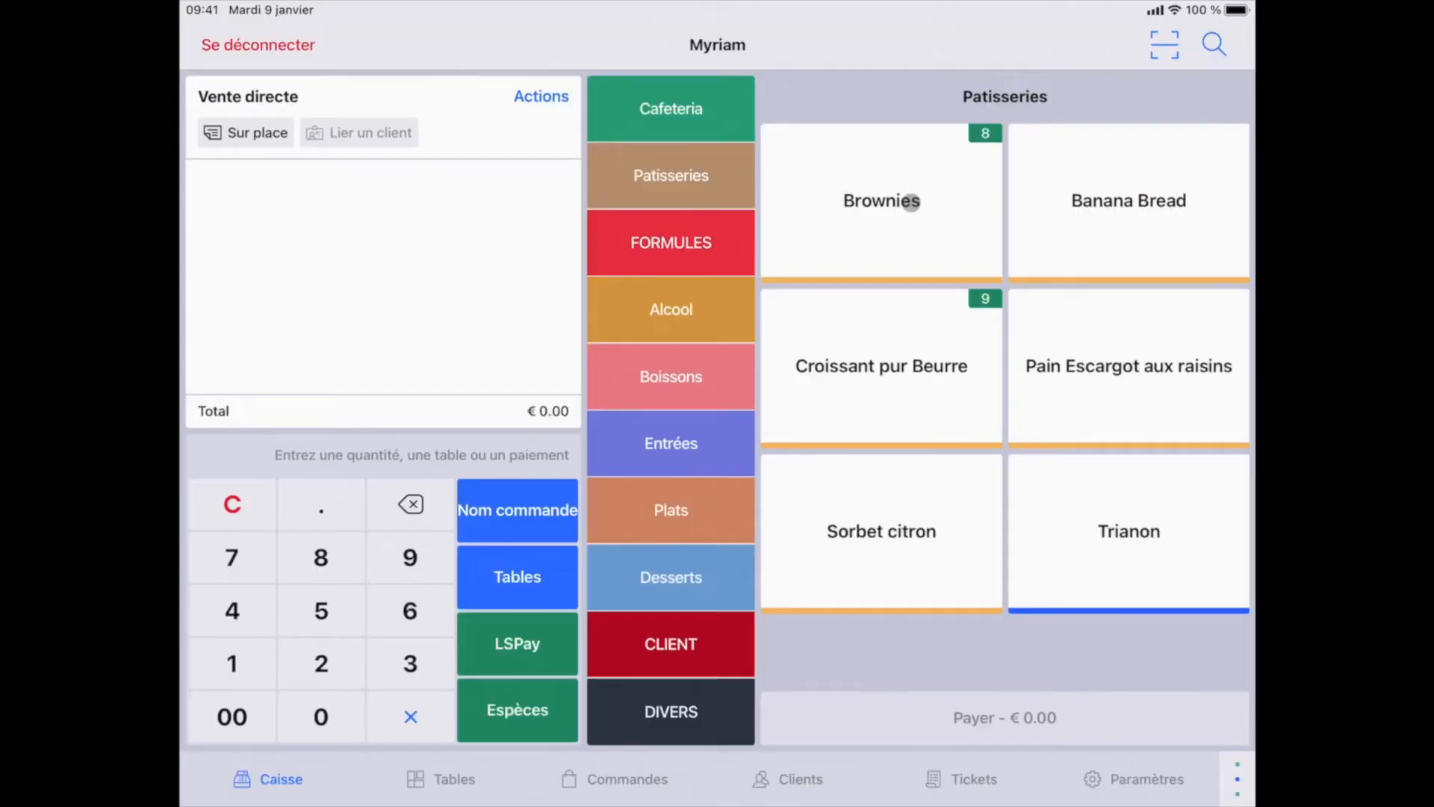
- Ring up a Brownies and apply the A emporter account profile, bringing it to €2.50
click(896, 202)
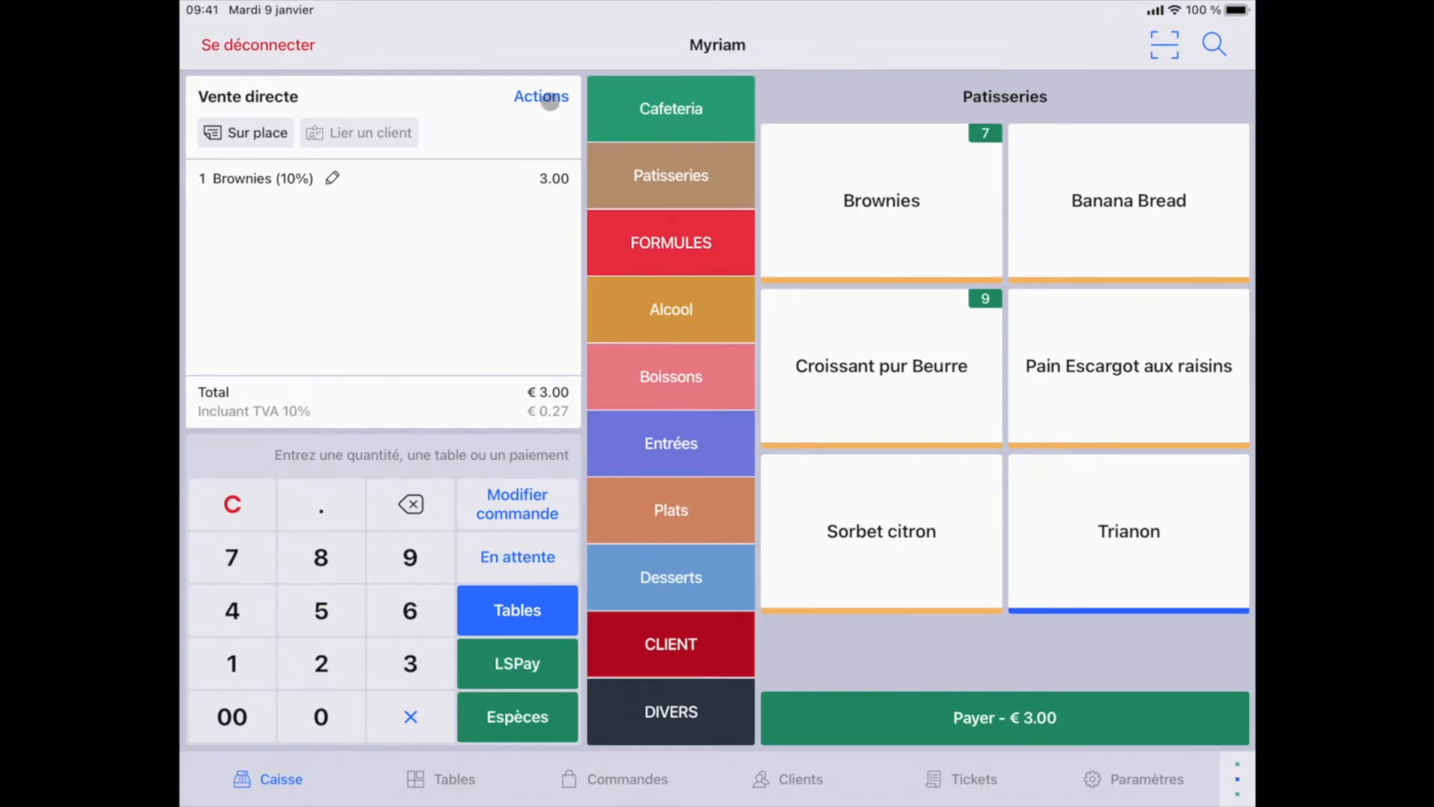
click(548, 97)
scroll(713, 512, down, 5)
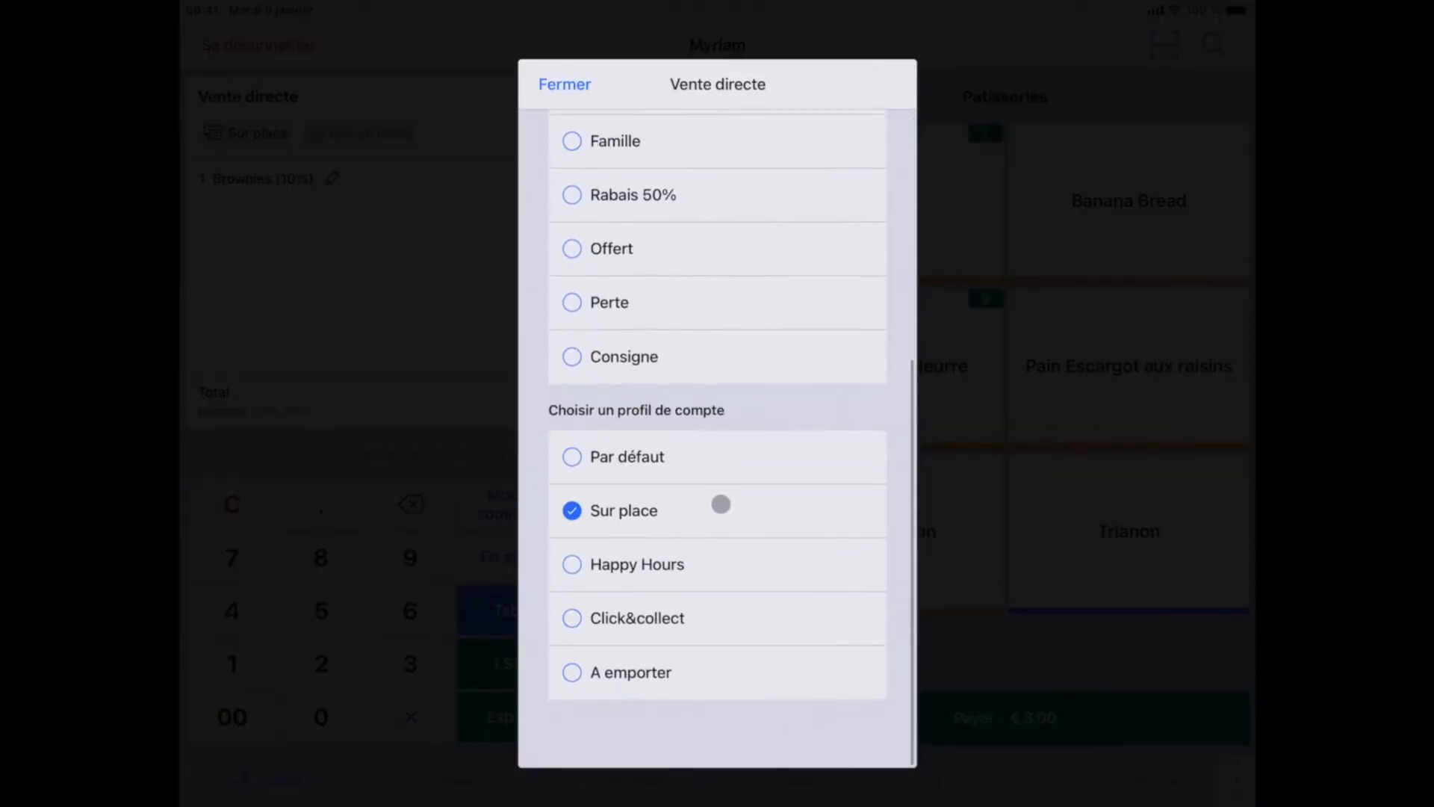
click(630, 711)
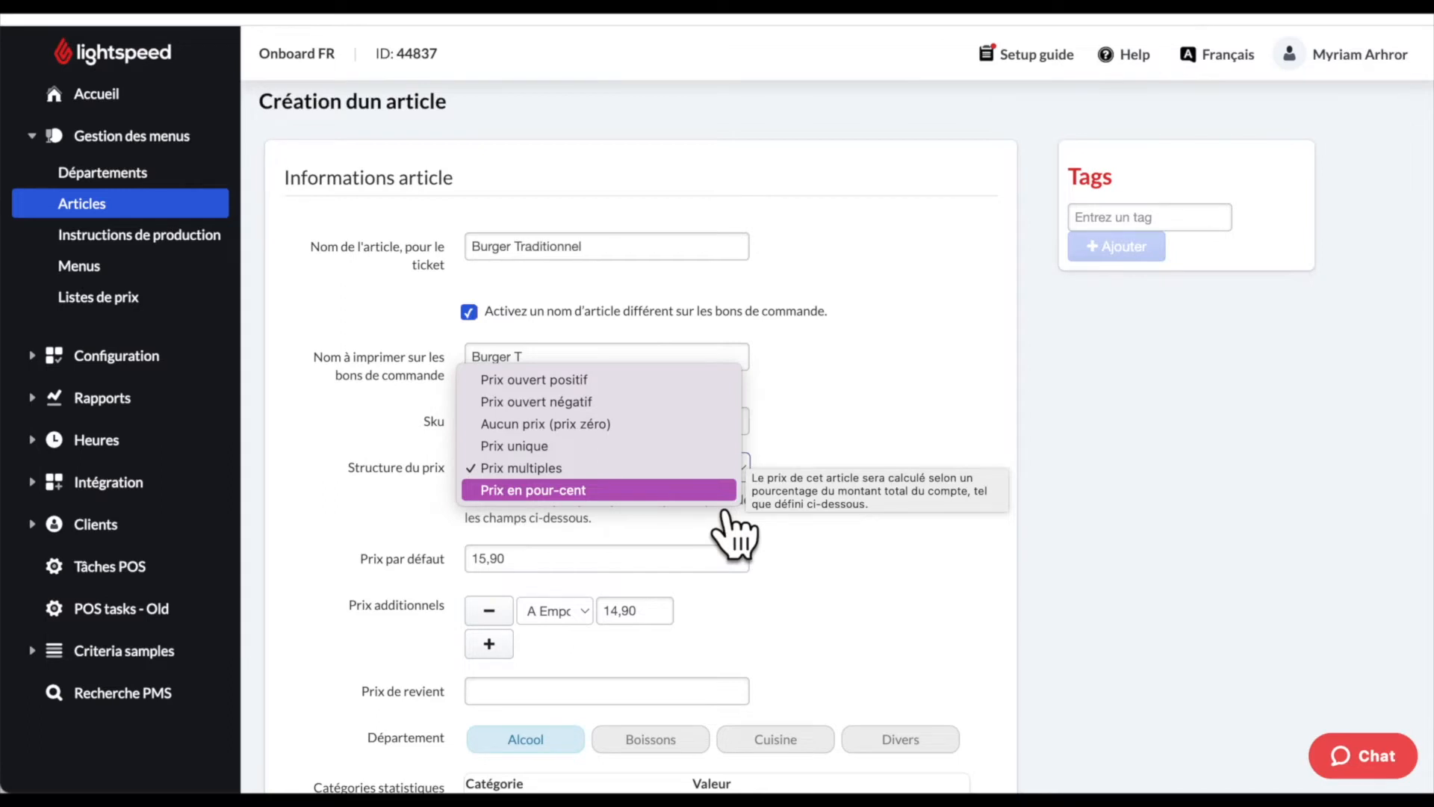
- Try the Prix en pour-cent price structure with a 5 percent value
click(717, 491)
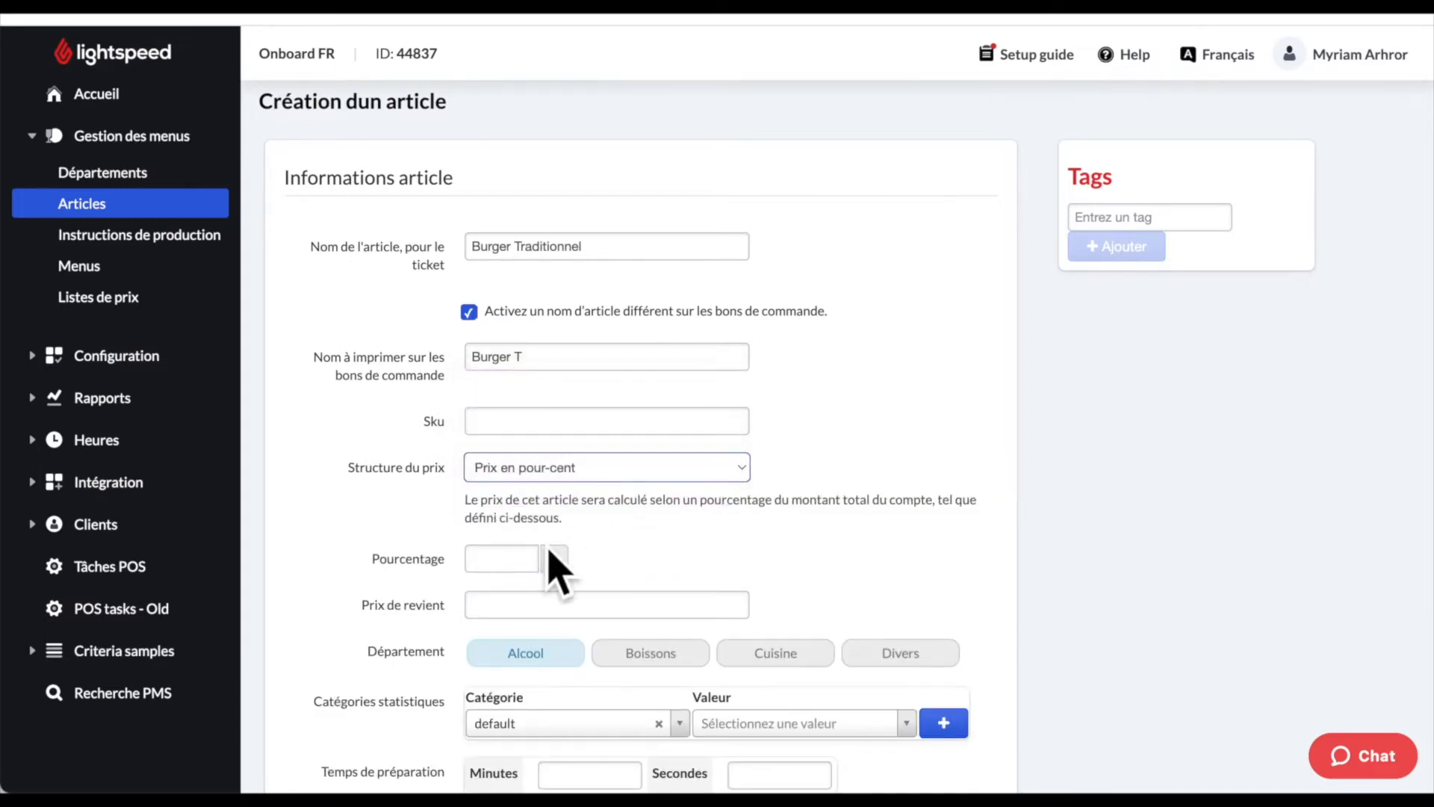
click(505, 566)
text(5,90)
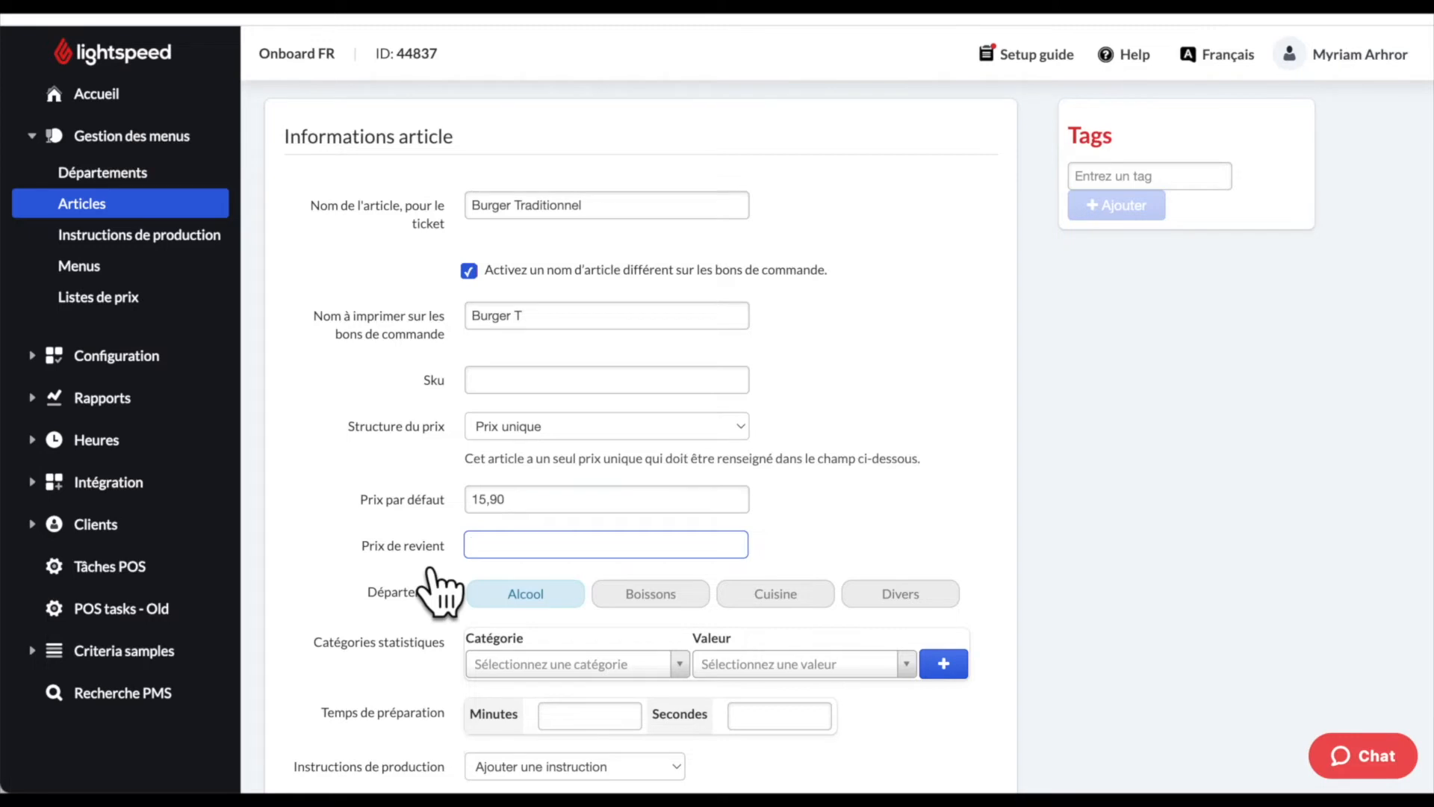
- Move Burger Traditionnel from the Alcool department to Cuisine
scroll(426, 631, down, 2)
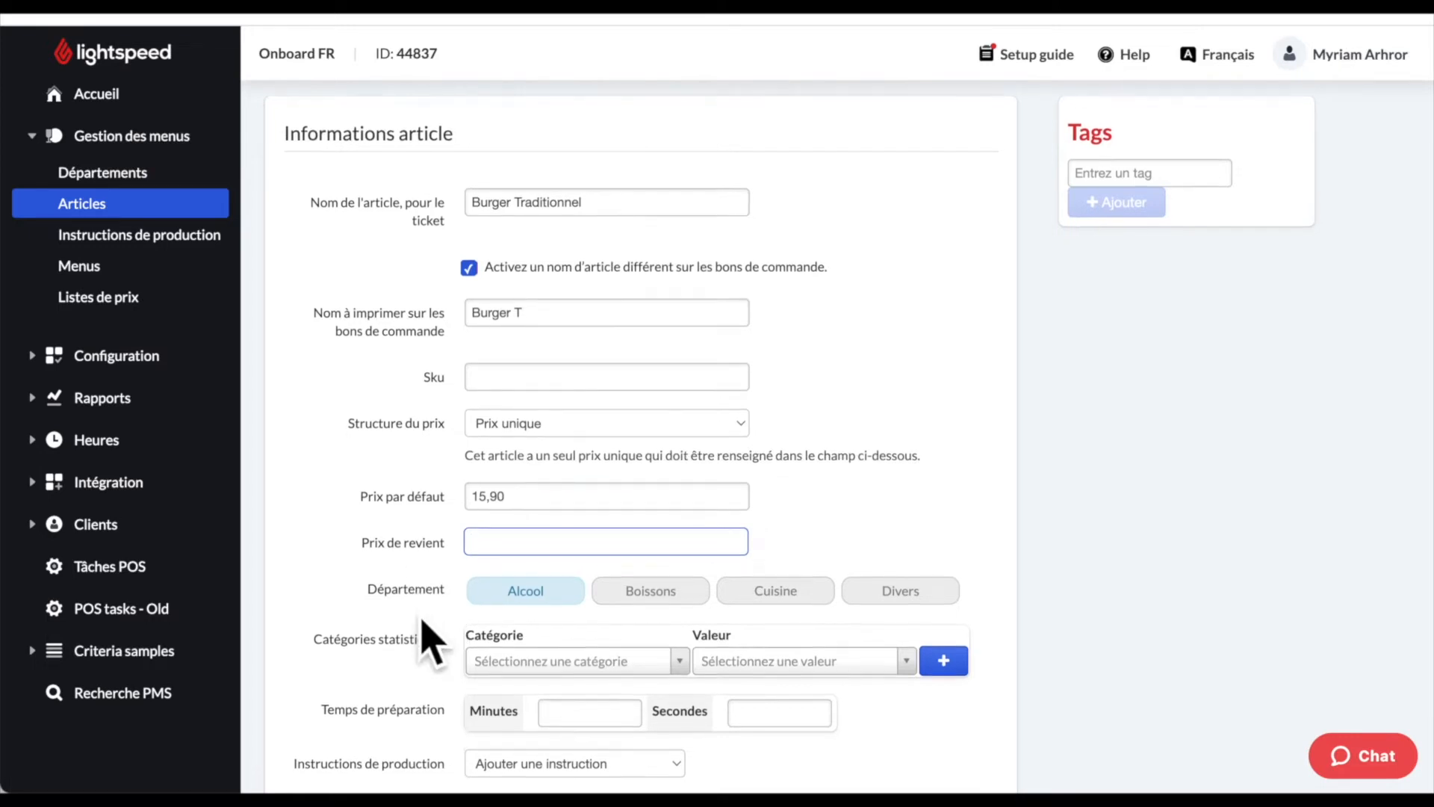
scroll(422, 597, down, 1)
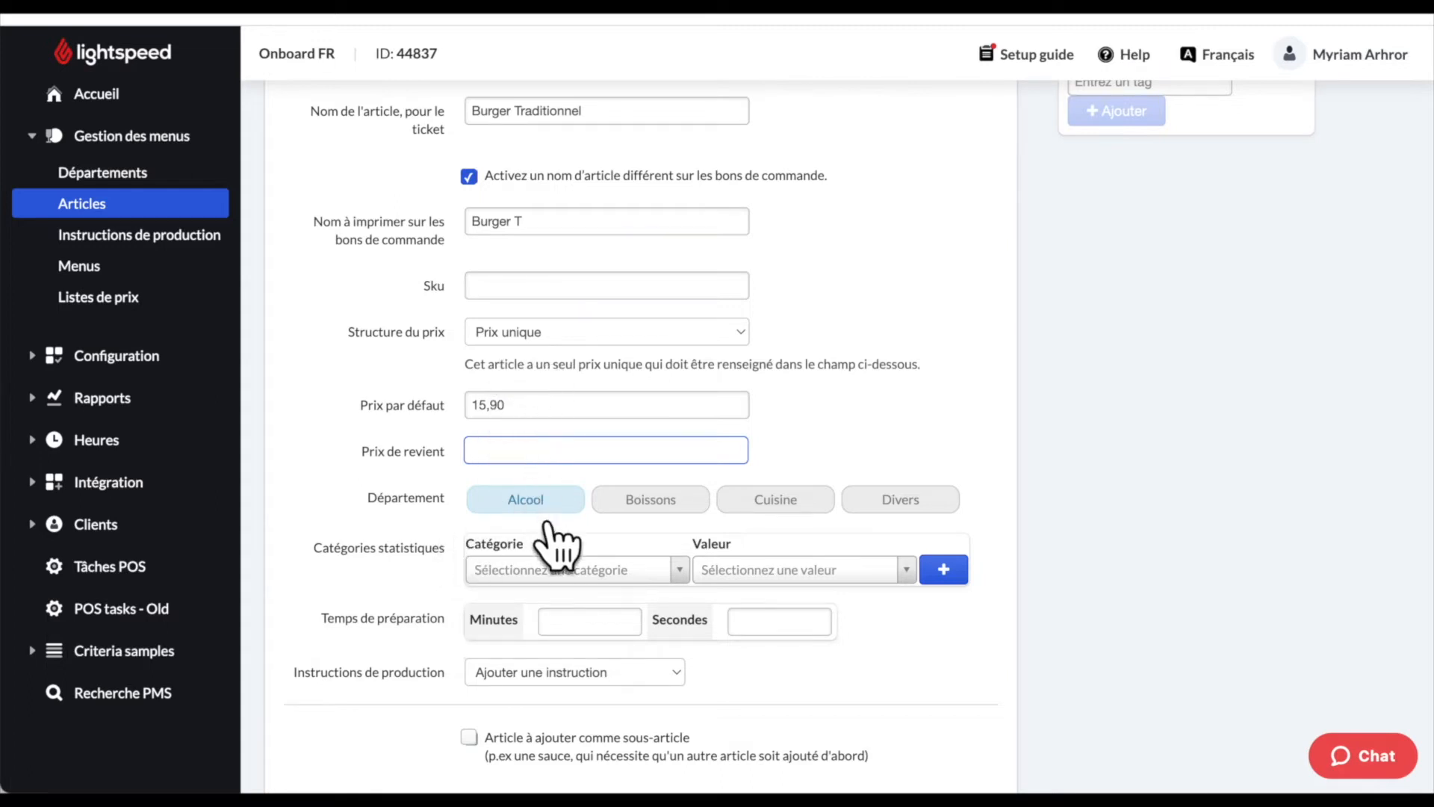
click(796, 514)
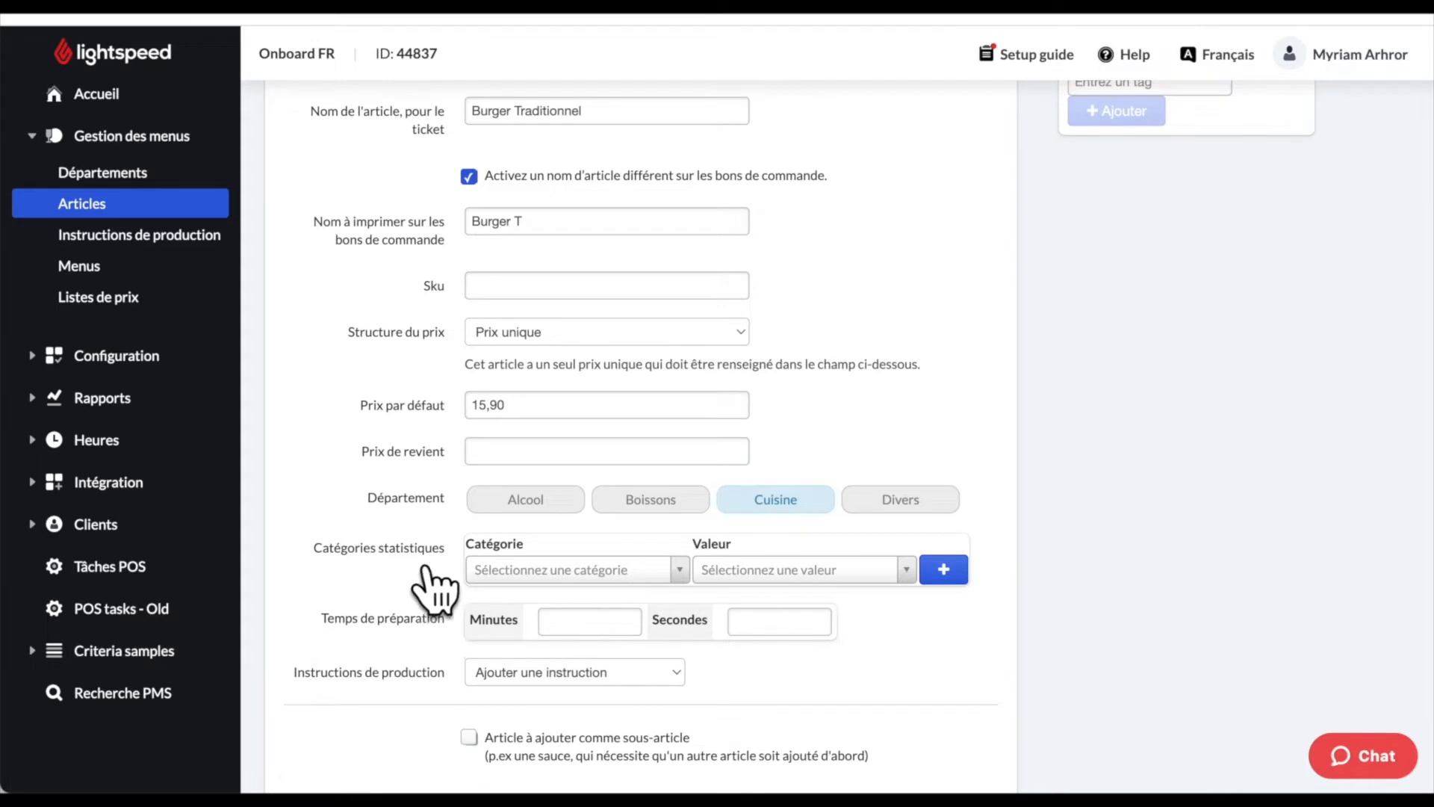
- Search for and assign the Cuisine statistical category to Burger Traditionnel, with the value Burger
click(585, 580)
text(Cuicine)
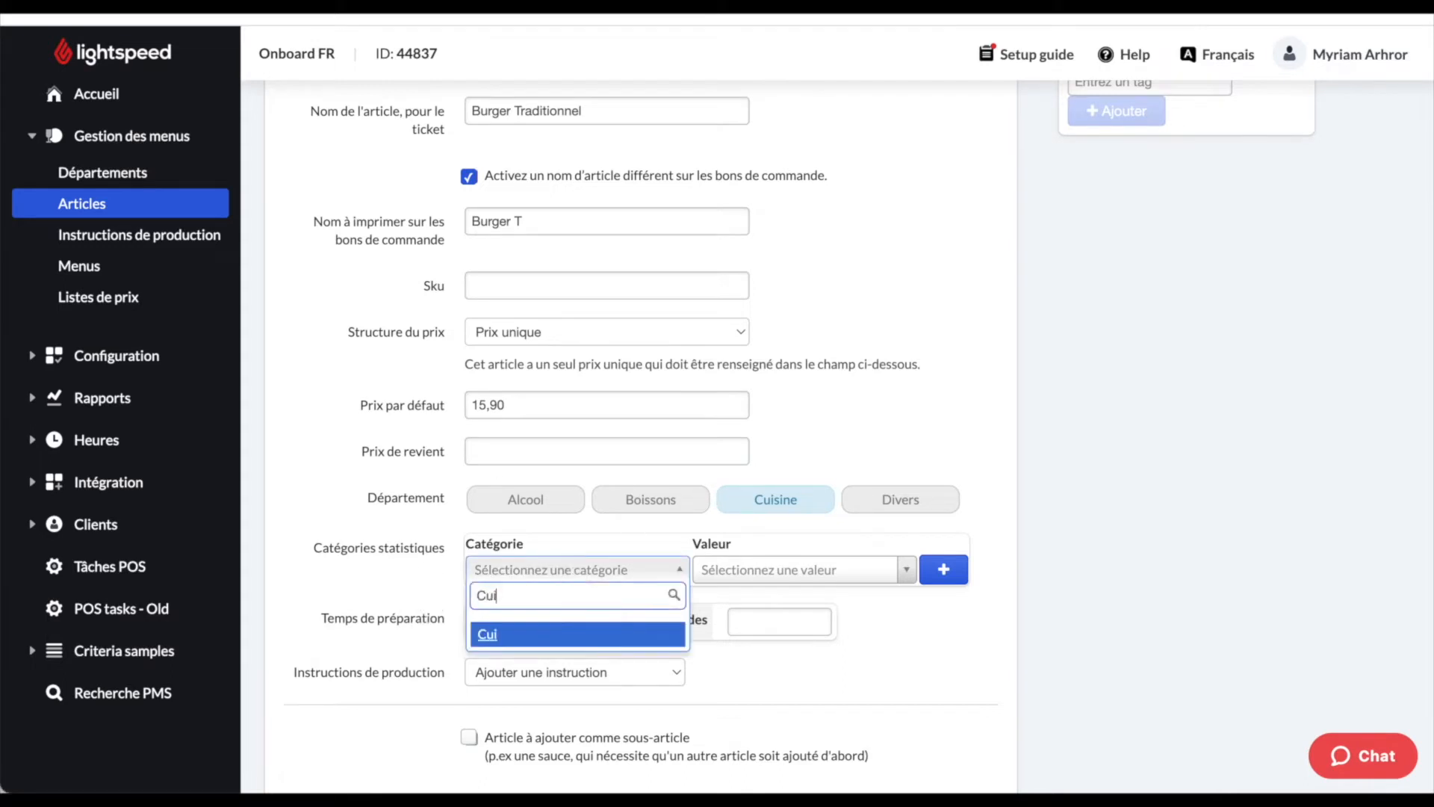
key(BackSpace)
key(BackSpace)
key(BackSpace)
key(BackSpace)
text(sine)
click(578, 634)
click(795, 579)
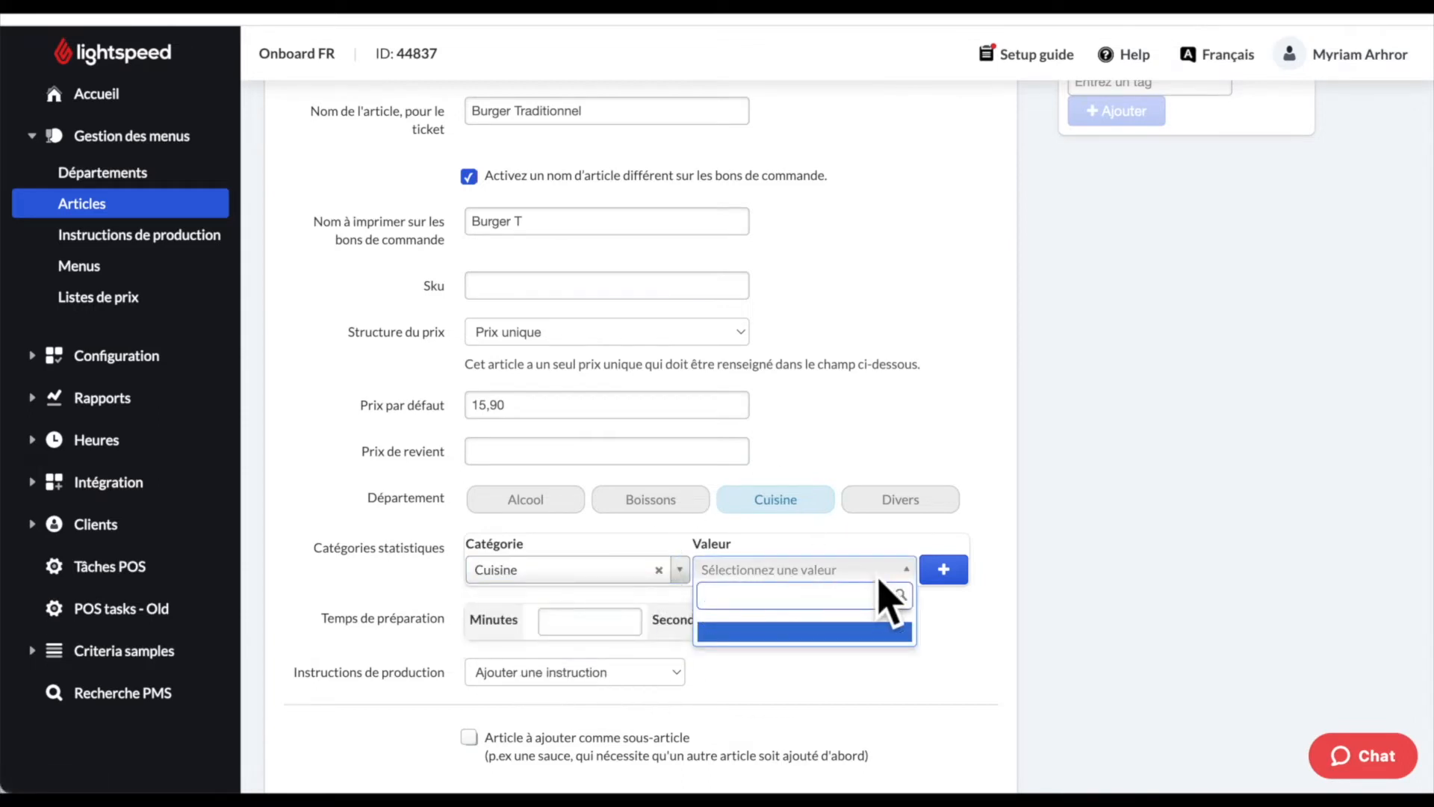
text(Burger)
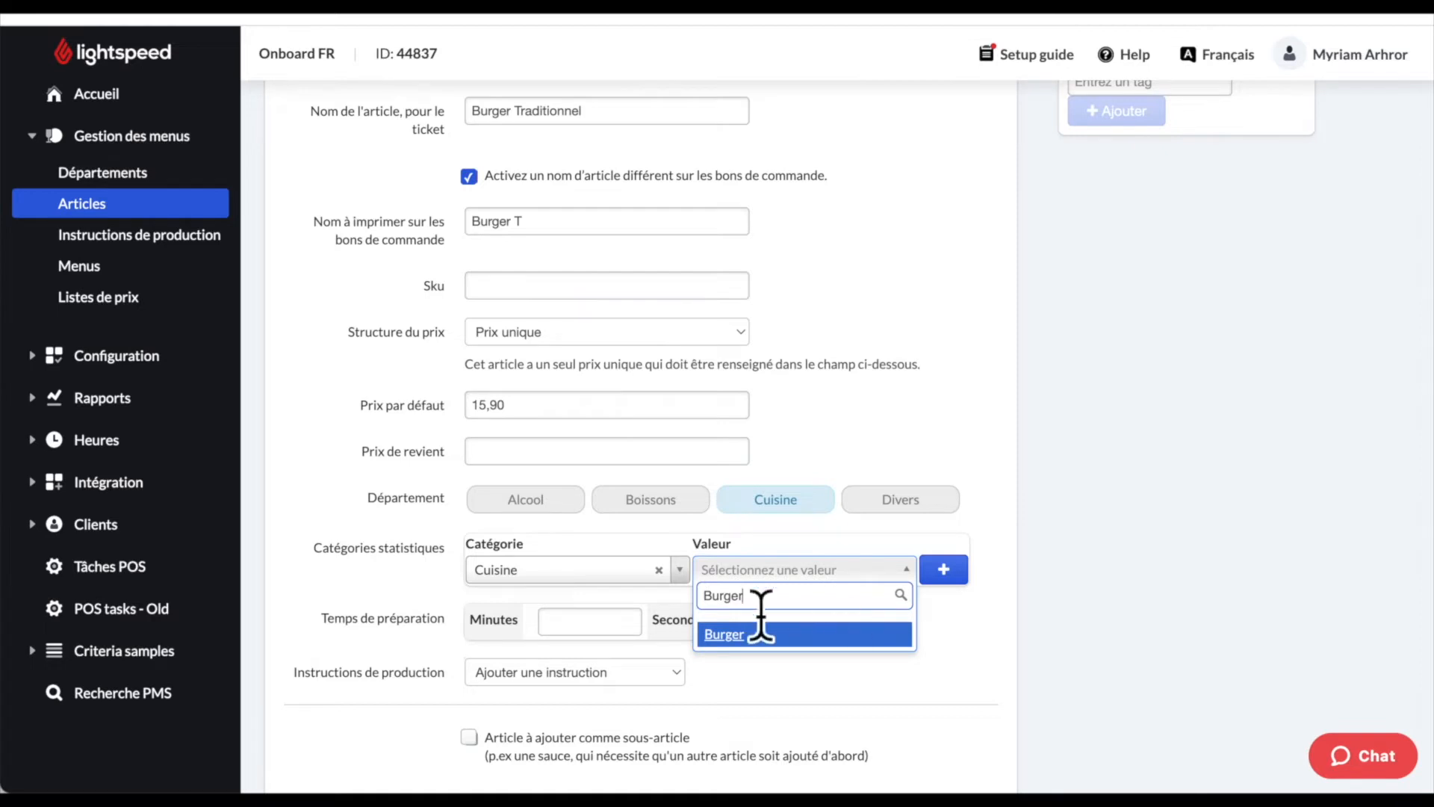
click(821, 637)
scroll(704, 532, down, 2)
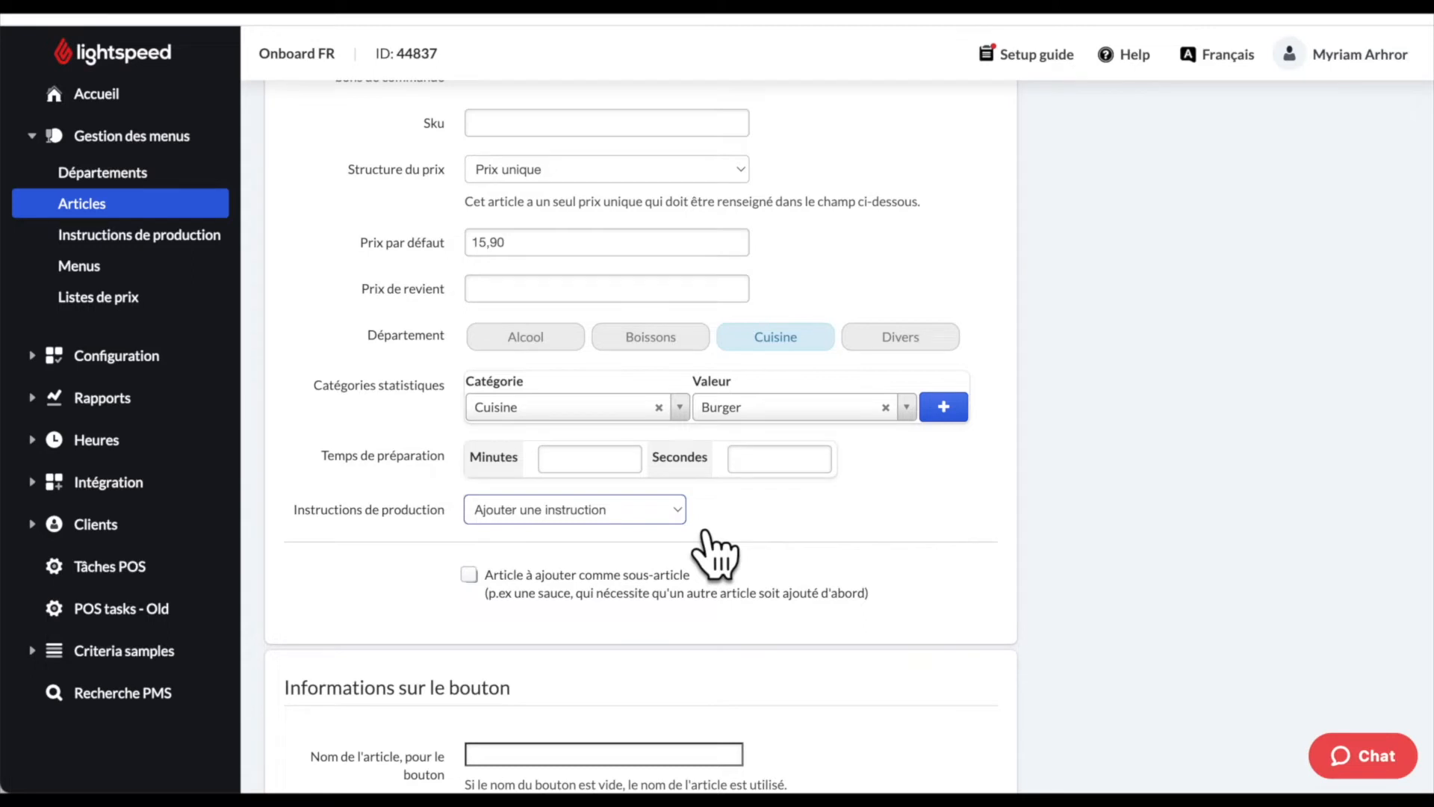
- Add the Cuisson production instruction and tick 'Article à ajouter comme sous-article'
click(702, 529)
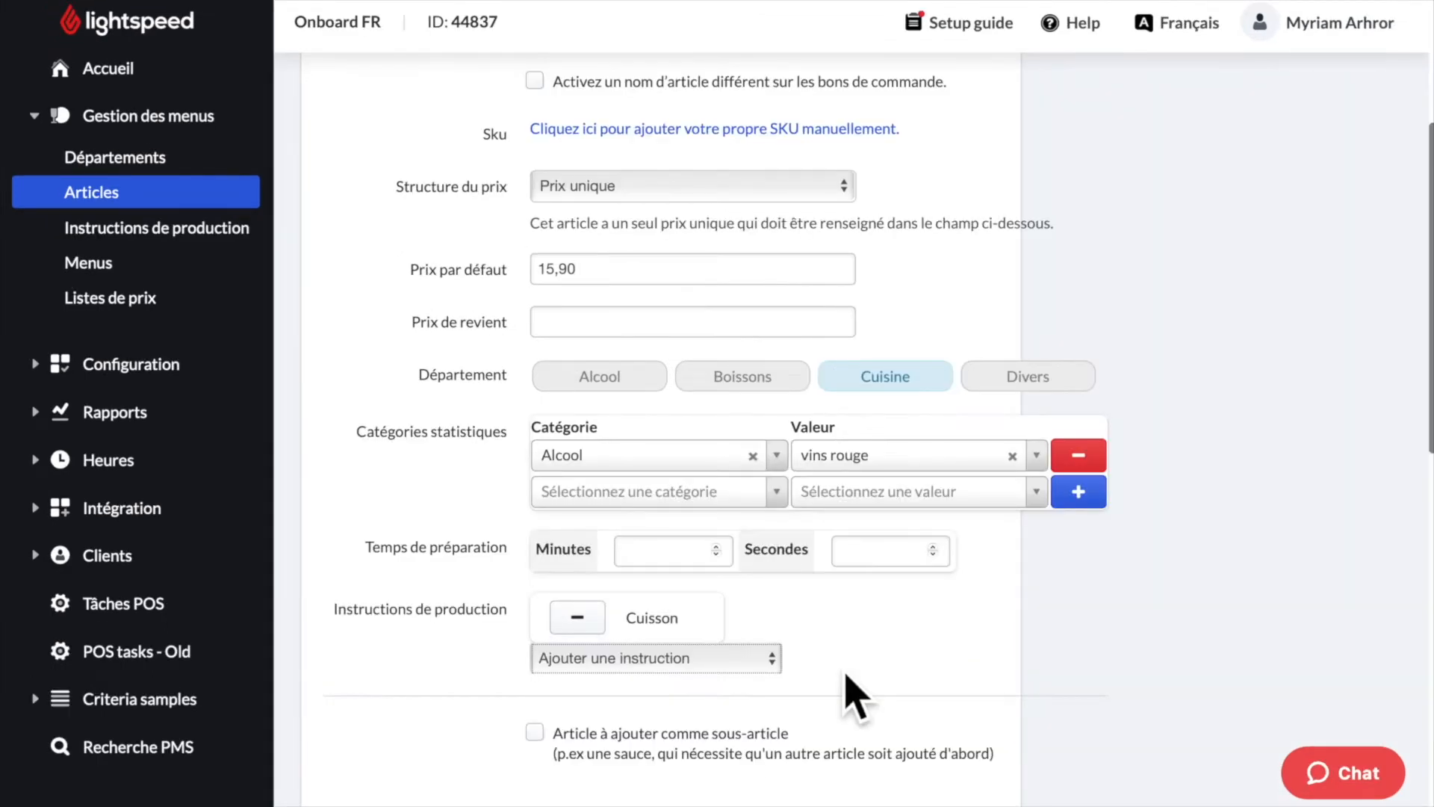
scroll(846, 674, down, 1)
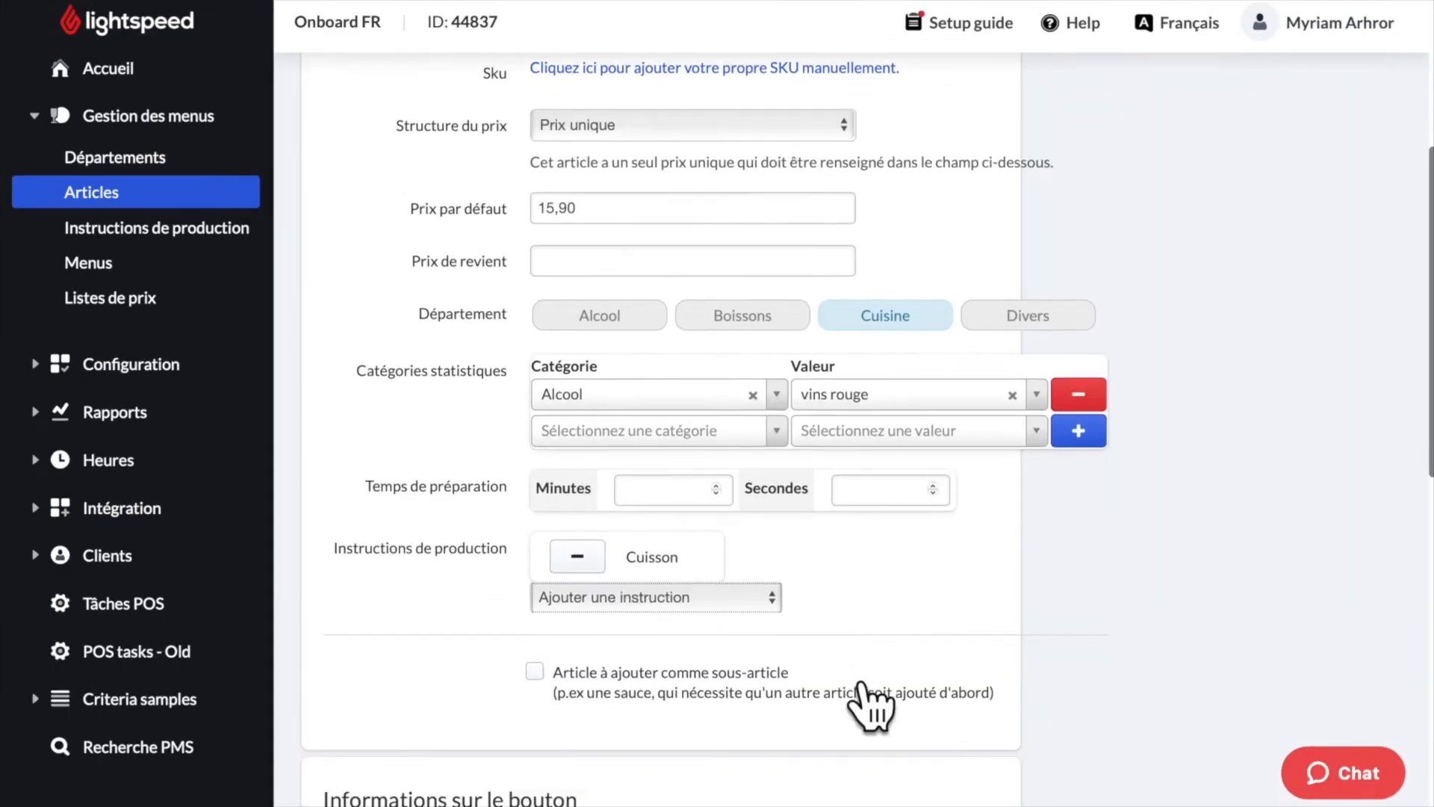
click(581, 694)
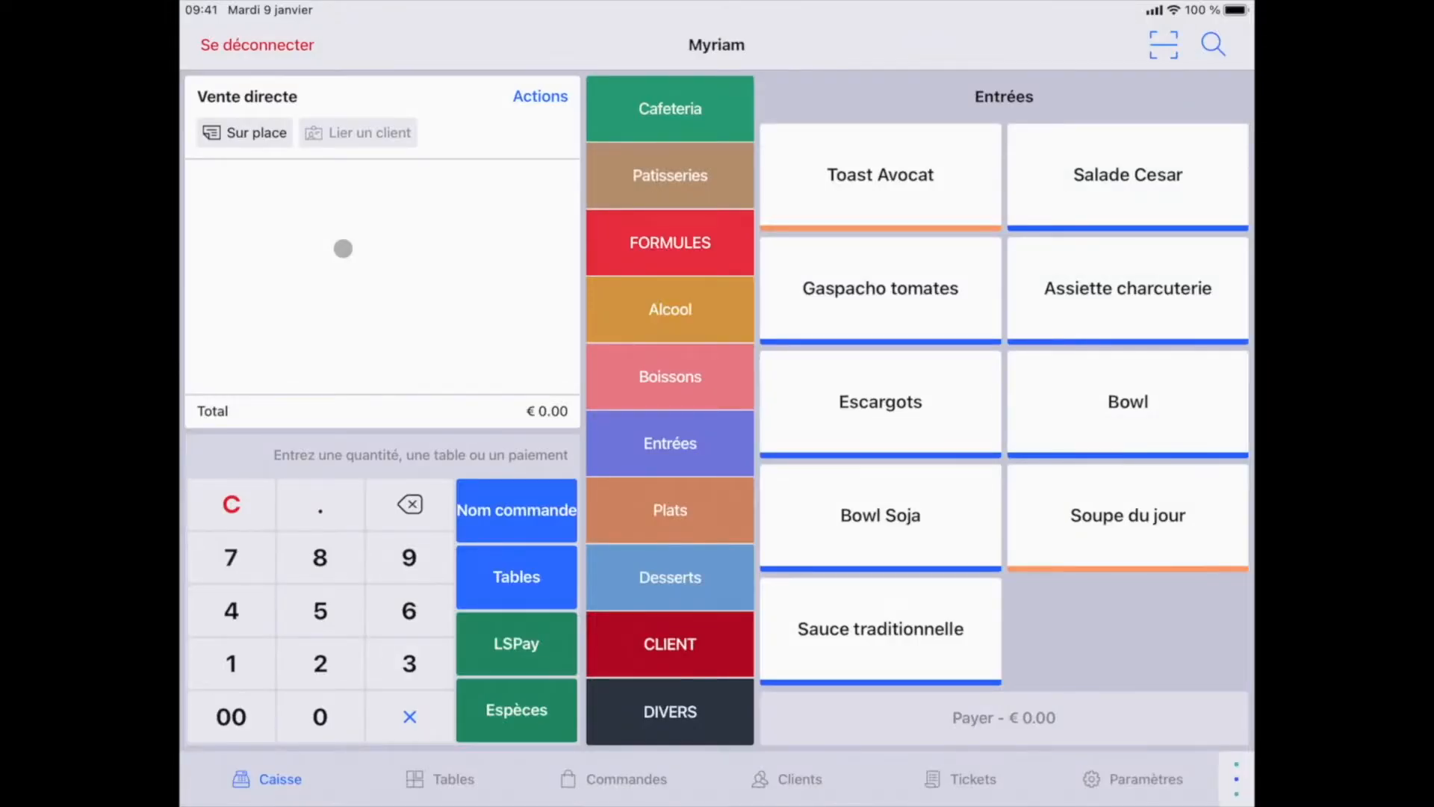
- Ring up a Salade Cesar and then a Sauce traditionnelle on the iPad register, totalling €7.00
click(1162, 187)
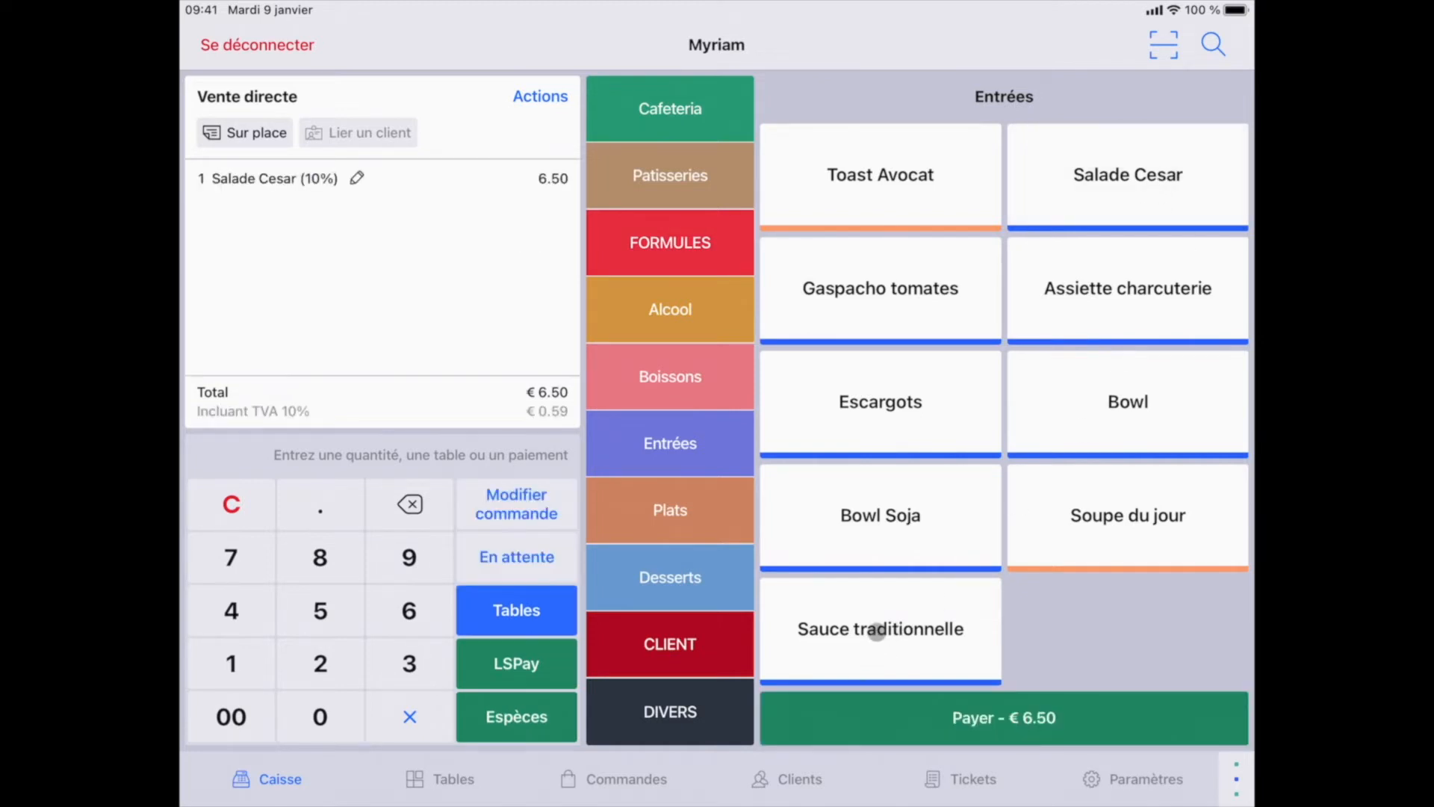
click(878, 631)
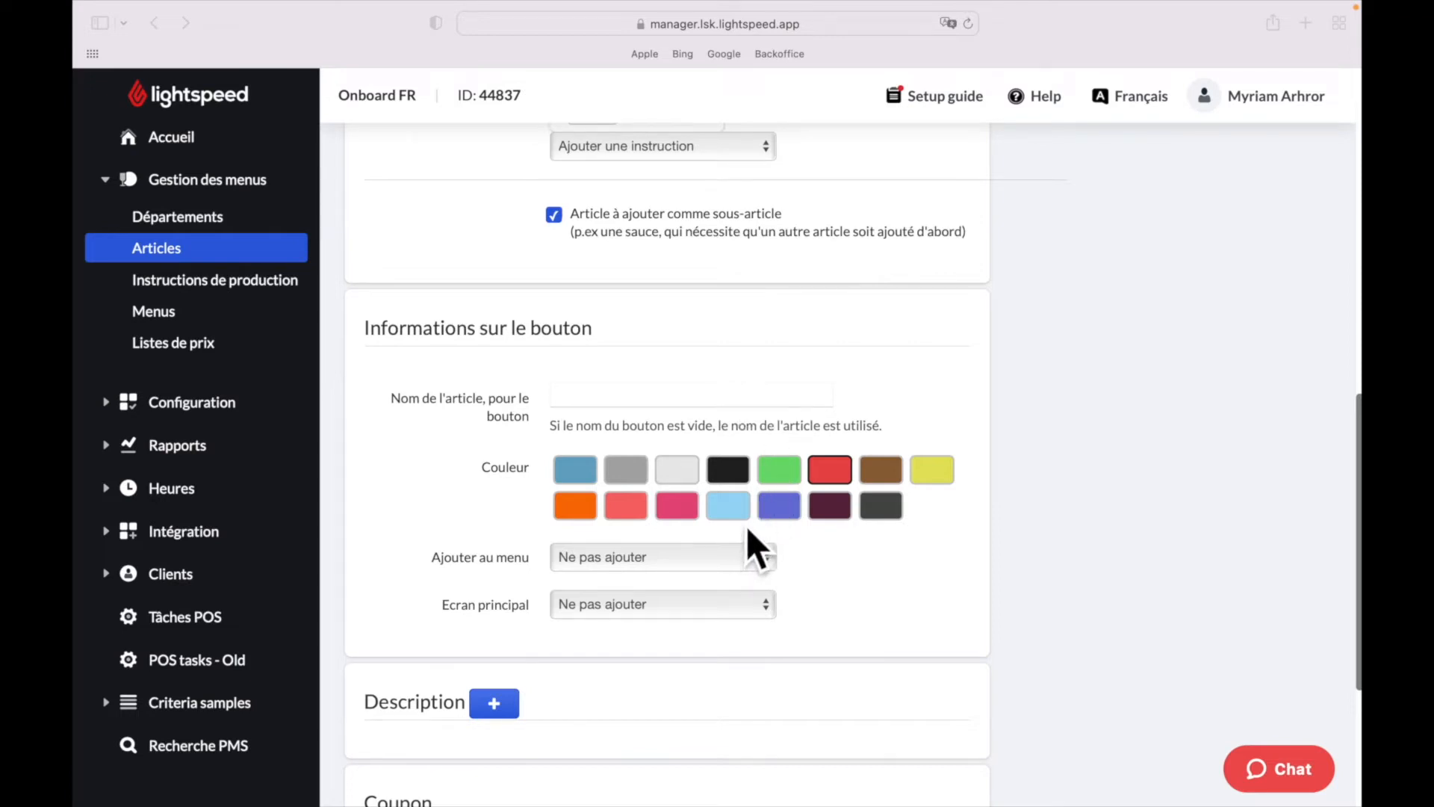
- Assign the article's button to the Carte menu with Plats as its main screen
click(833, 479)
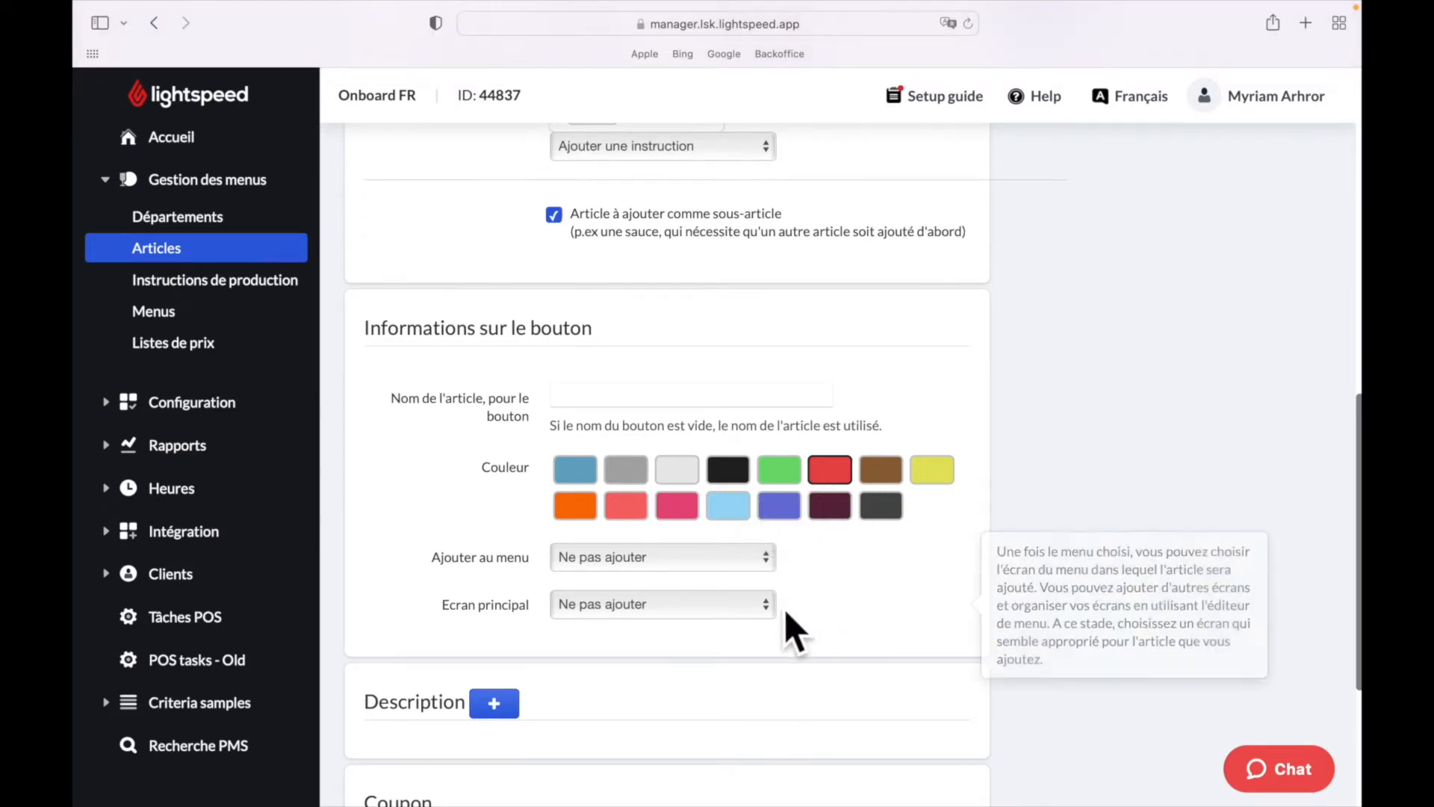
click(764, 569)
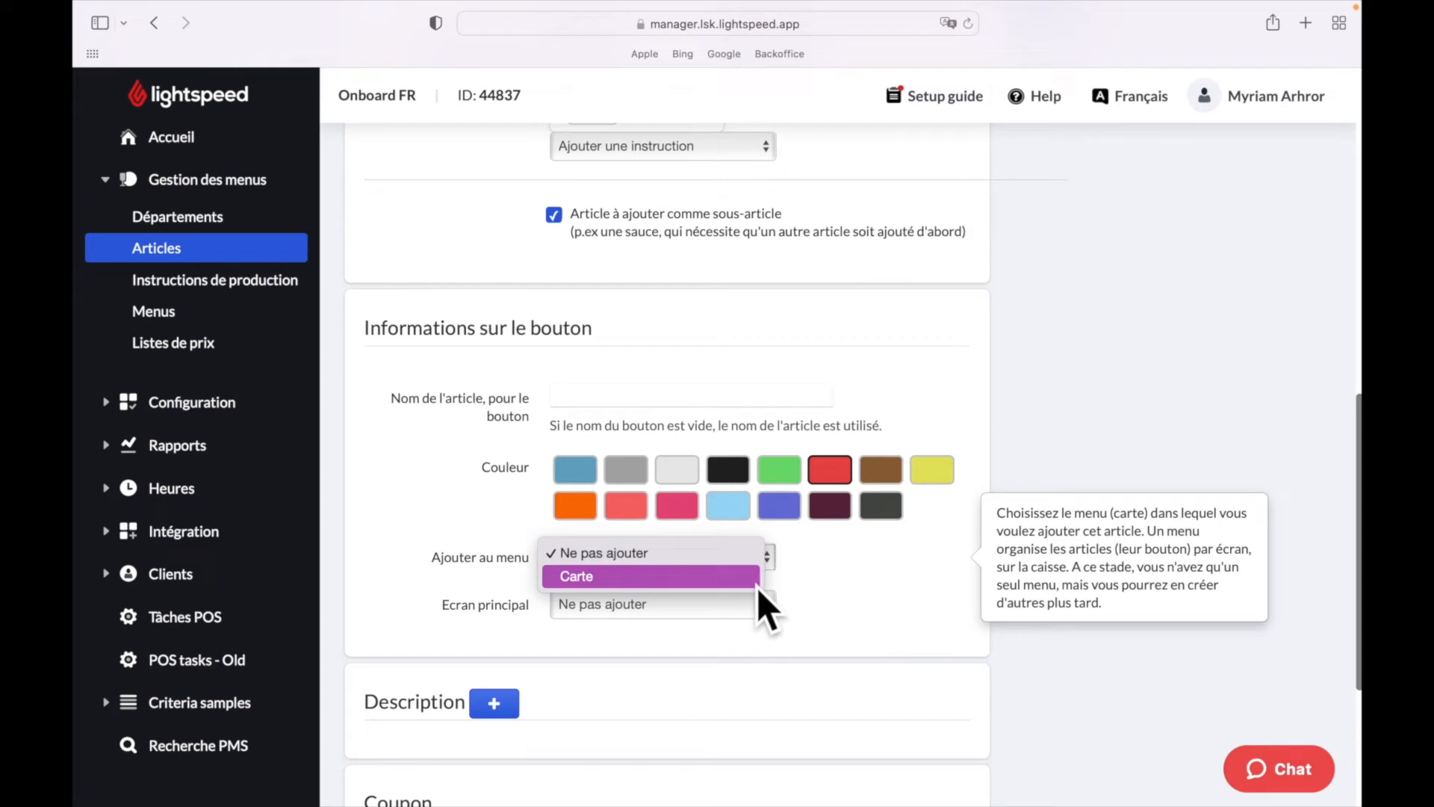
click(757, 587)
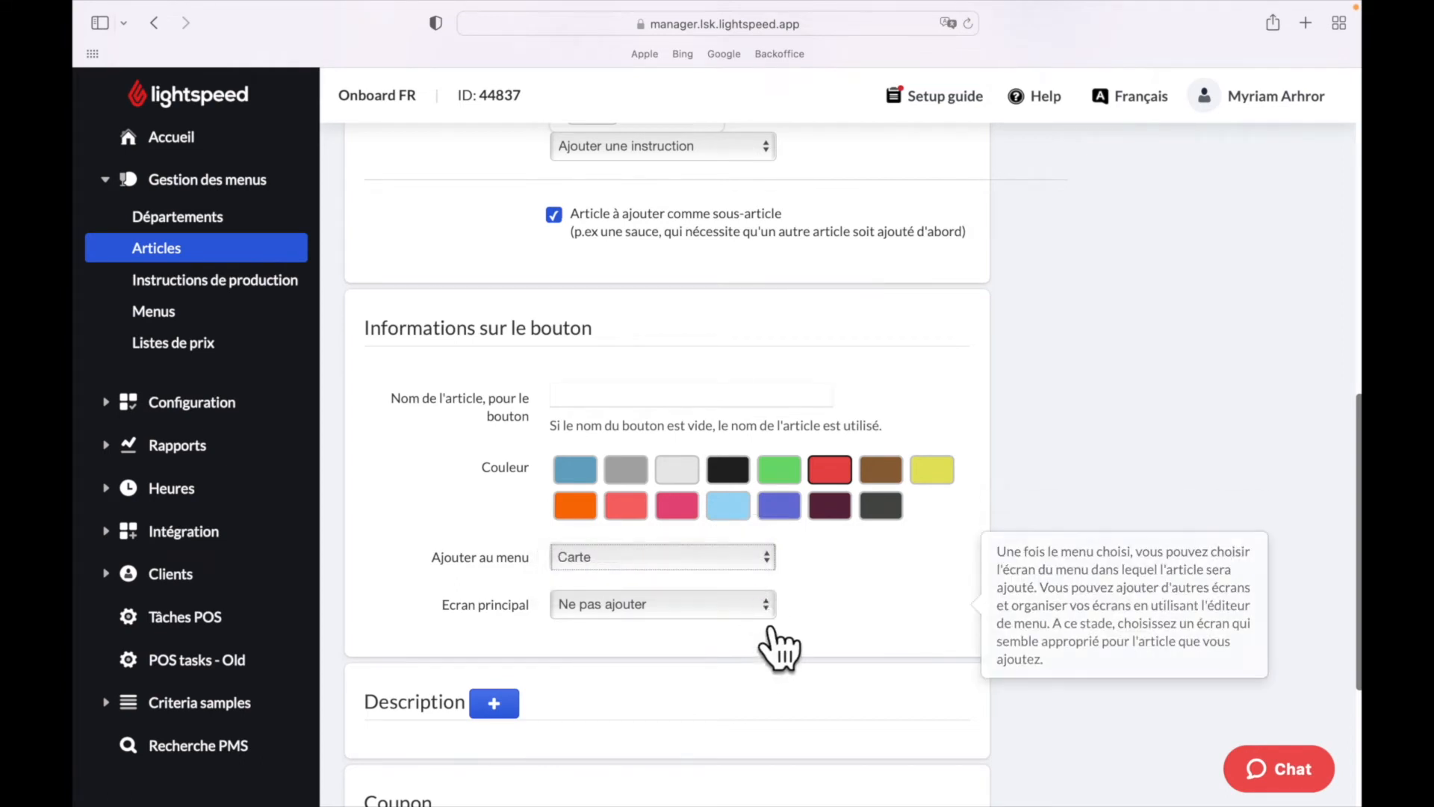
click(757, 609)
click(747, 677)
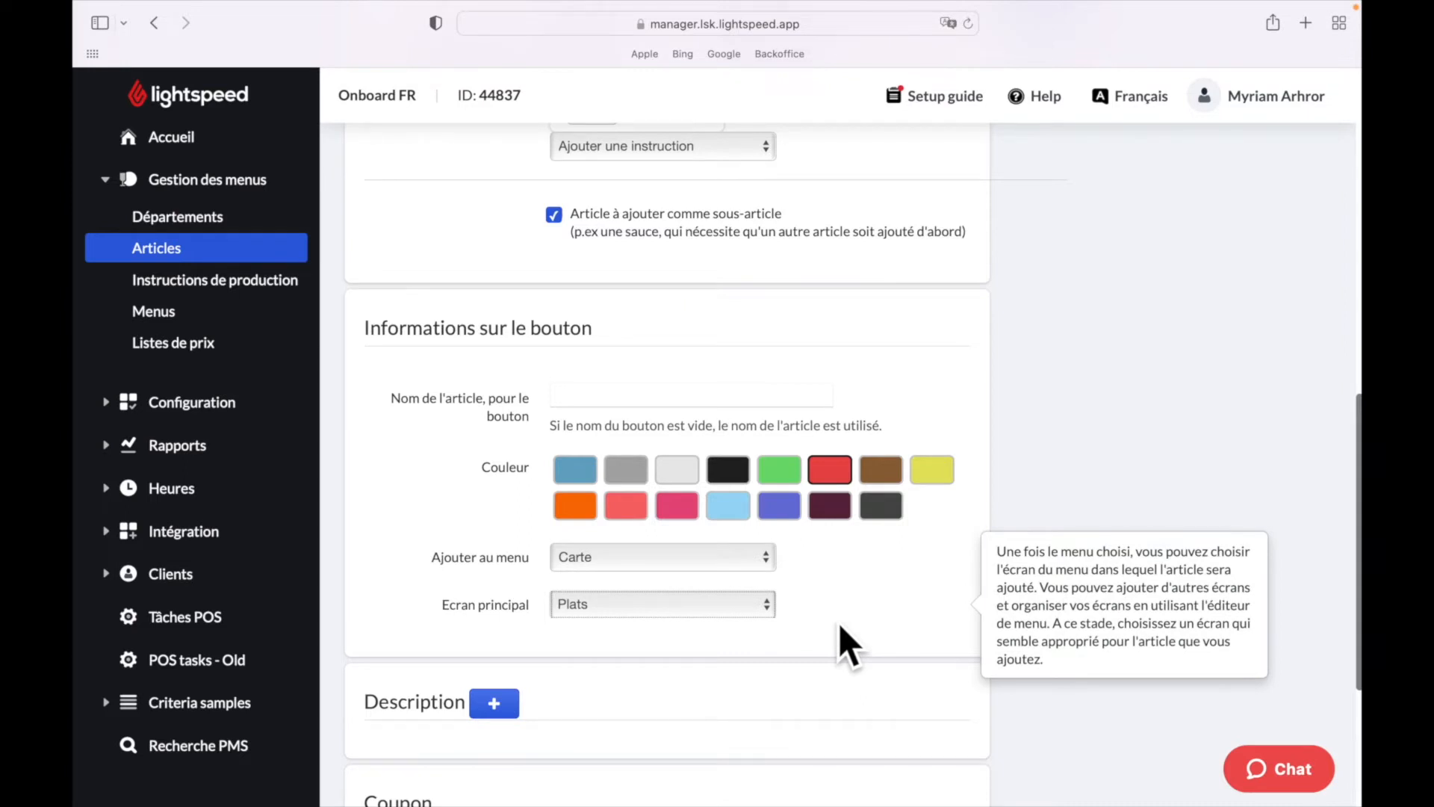
scroll(777, 590, down, 5)
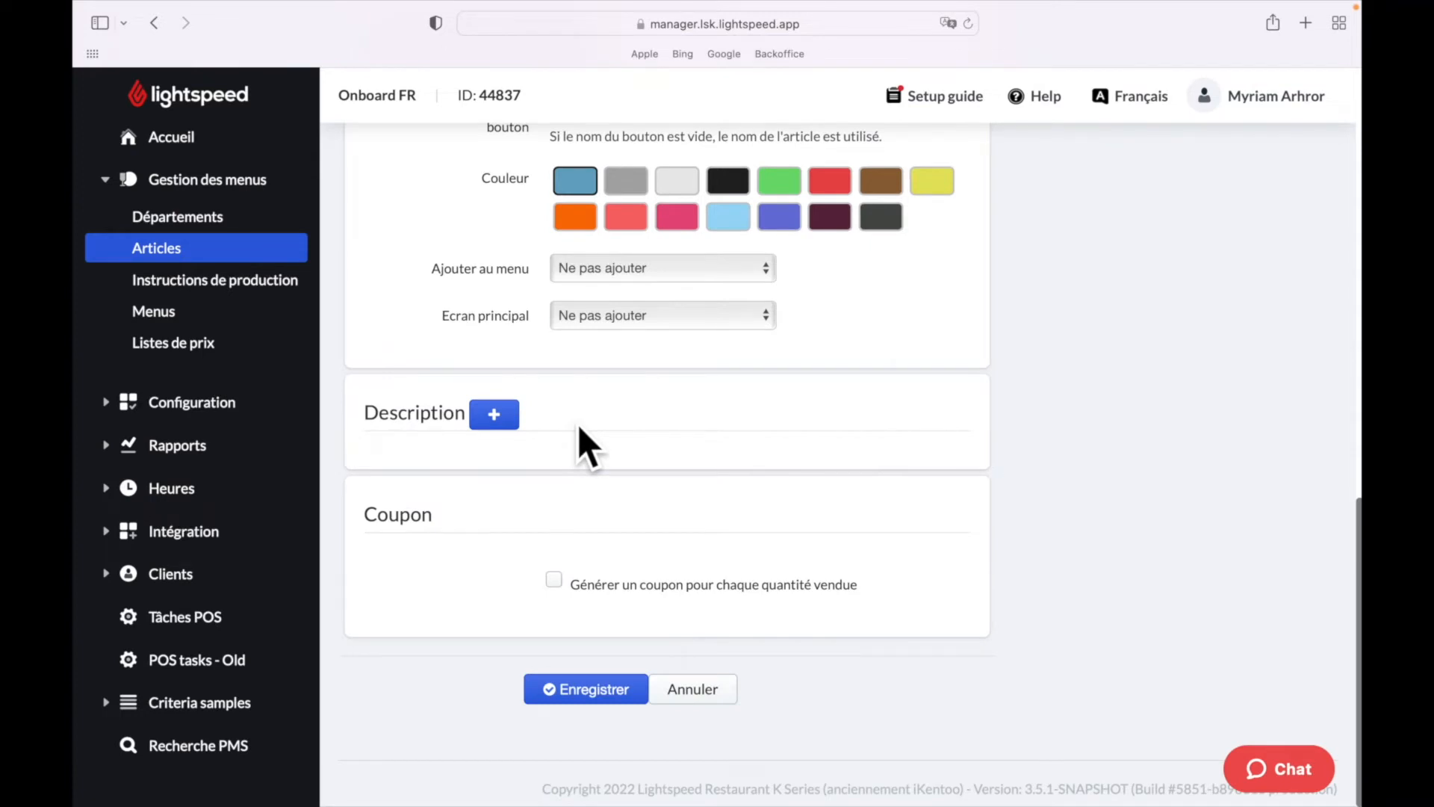
- Expand Description and drop the burger image in as the article's new photo
click(508, 423)
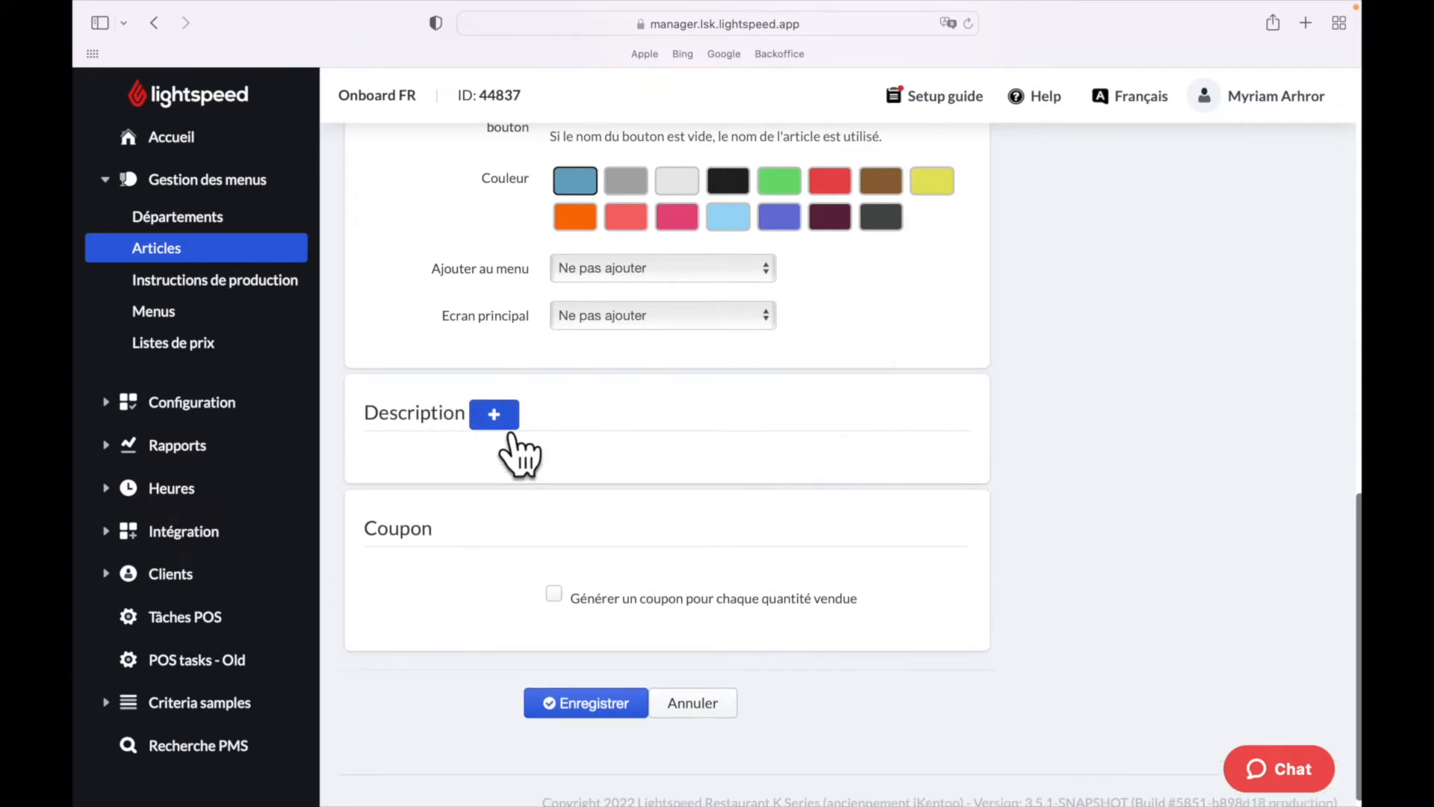
scroll(1009, 509, down, 2)
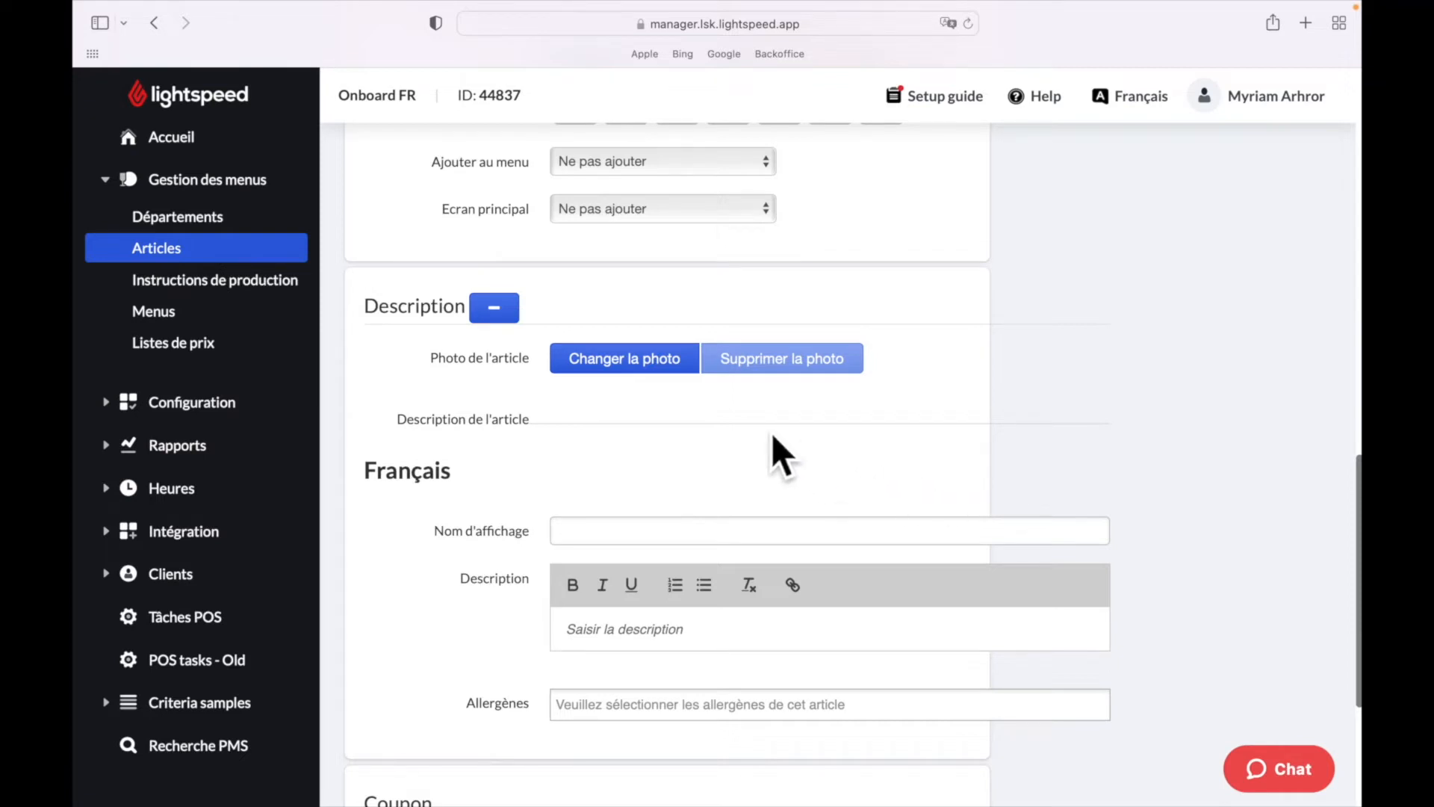
click(633, 365)
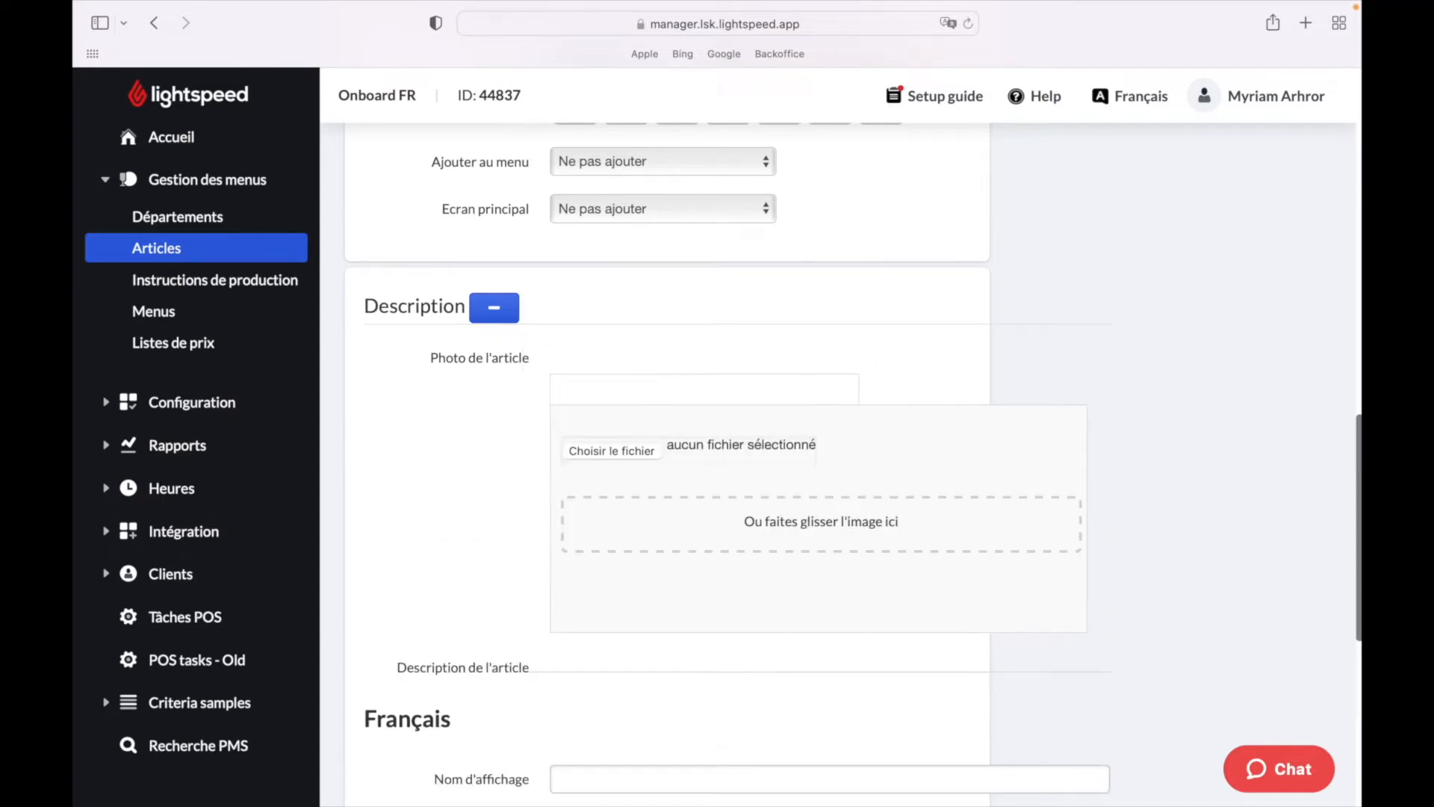
click(611, 451)
drag(1269, 642, 773, 545)
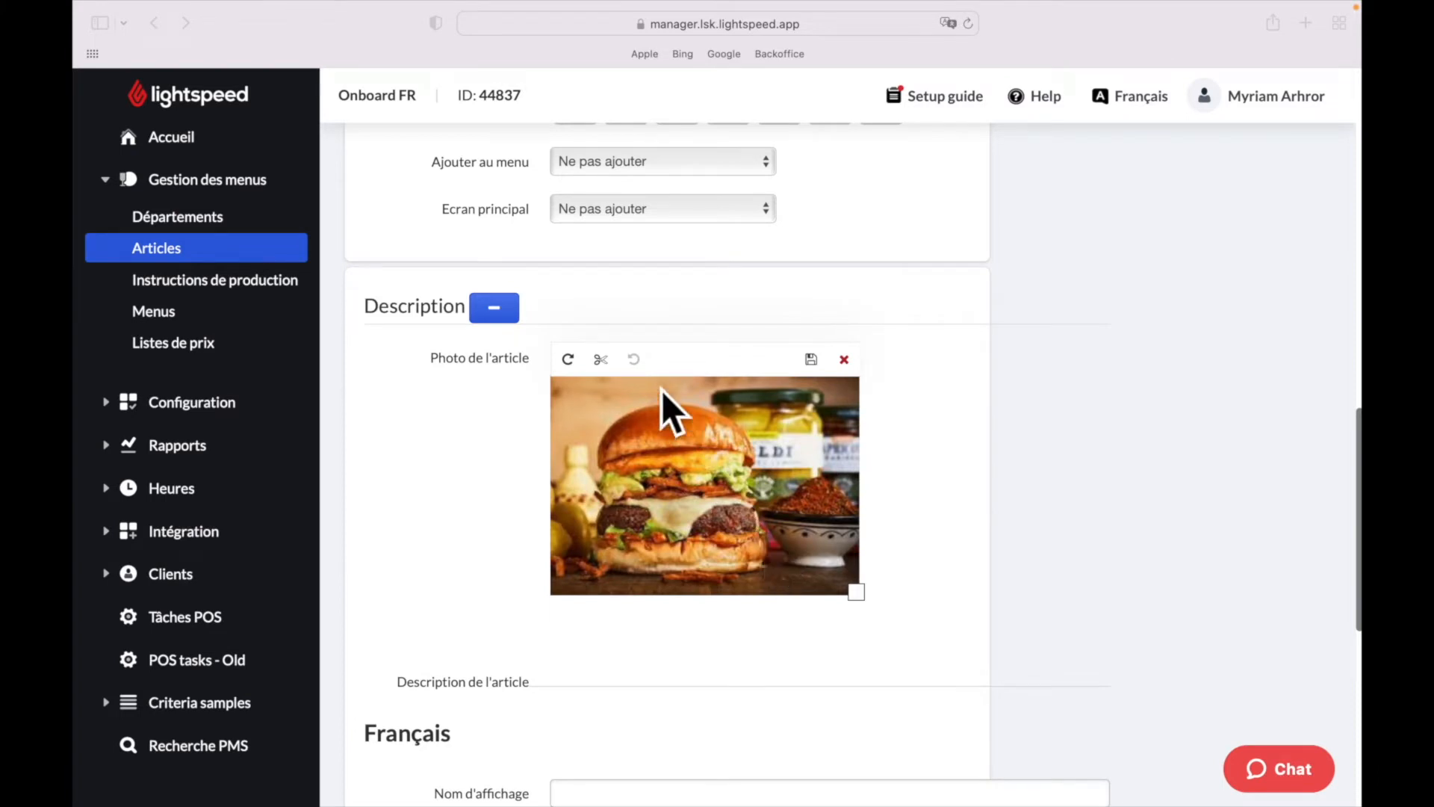
- Crop the right side off the burger photo, apply it and save
click(603, 363)
drag(866, 603, 788, 603)
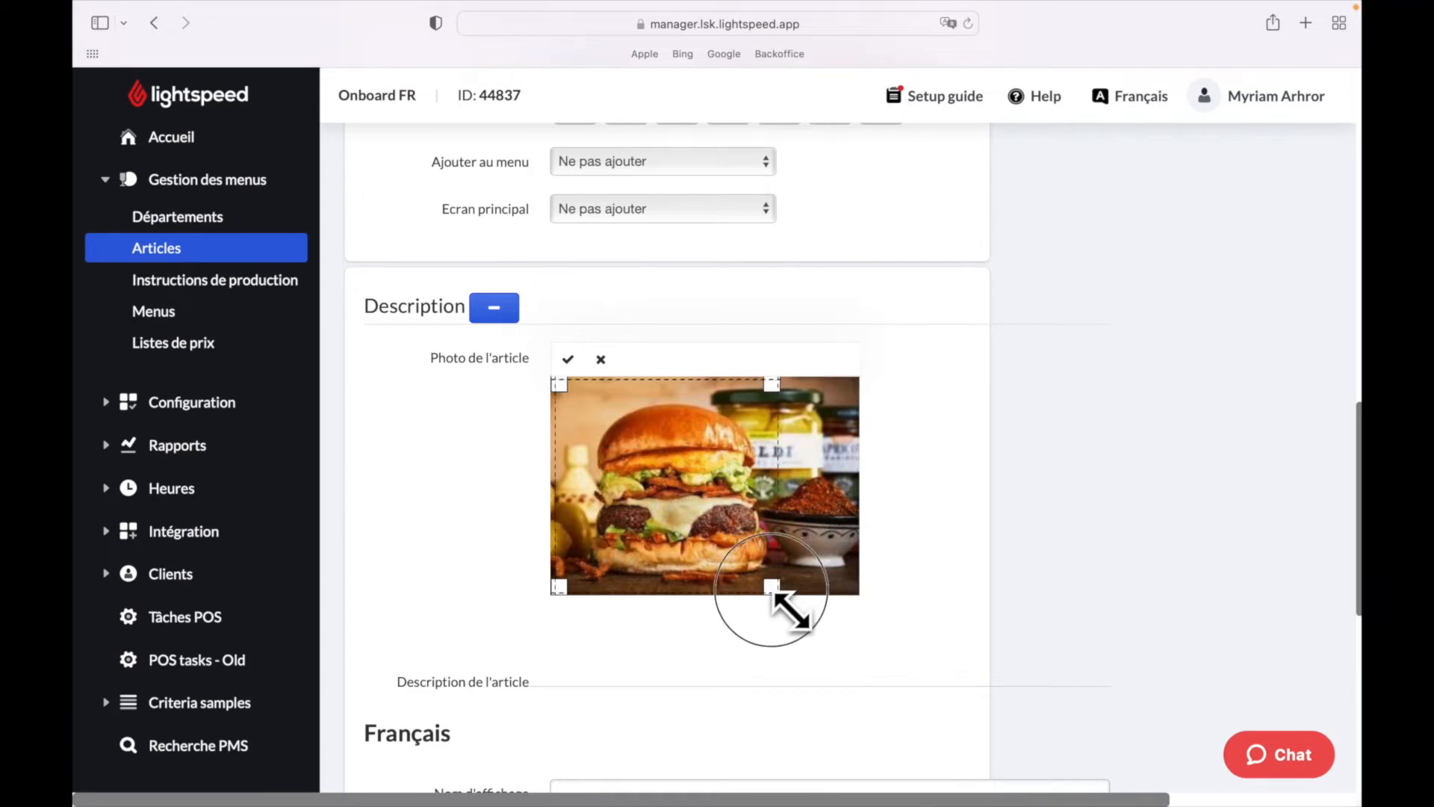
click(567, 360)
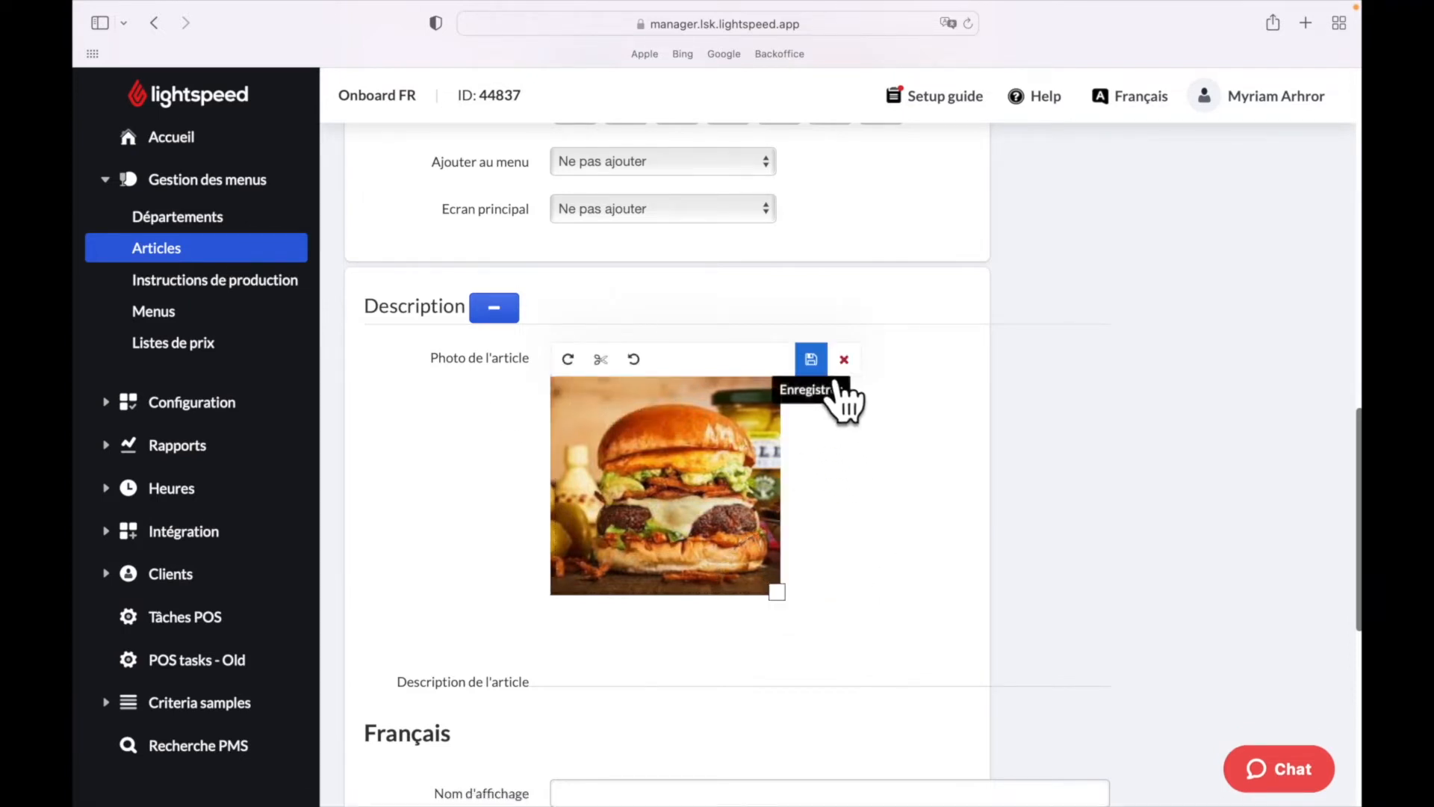
click(813, 360)
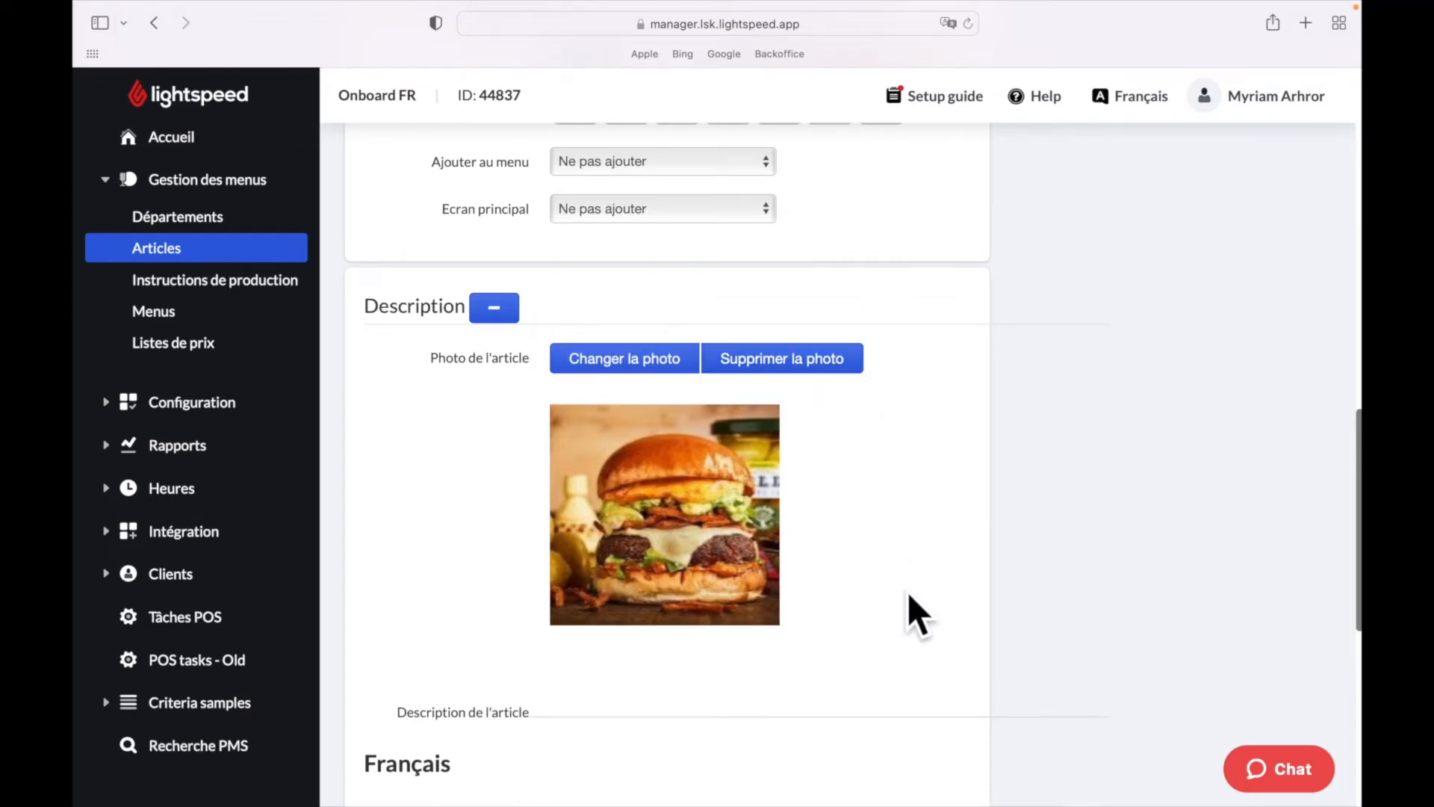
- Enter 'Burger' as the French display name, then move on to Description and the allergens list
scroll(908, 593, down, 5)
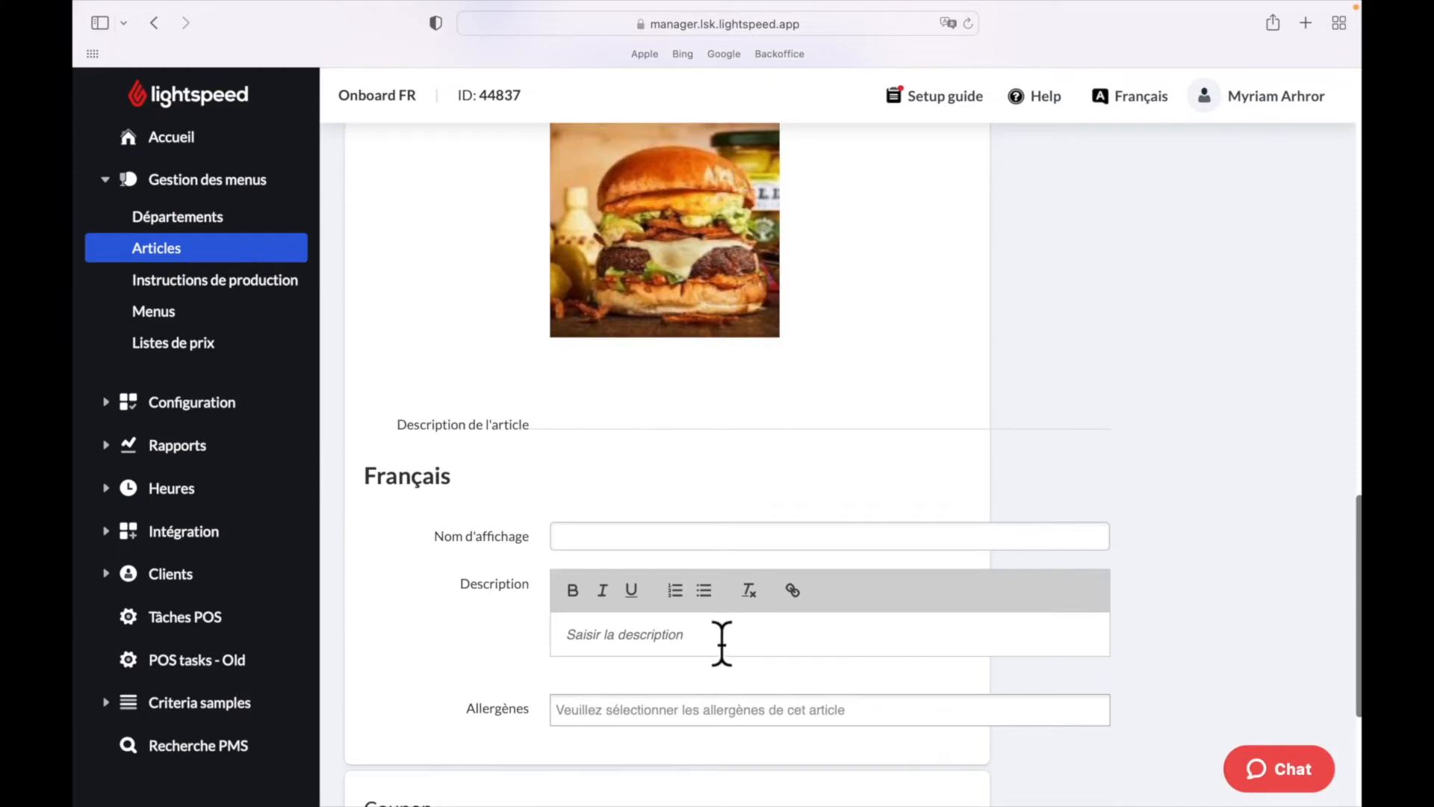
click(673, 536)
text(Burger)
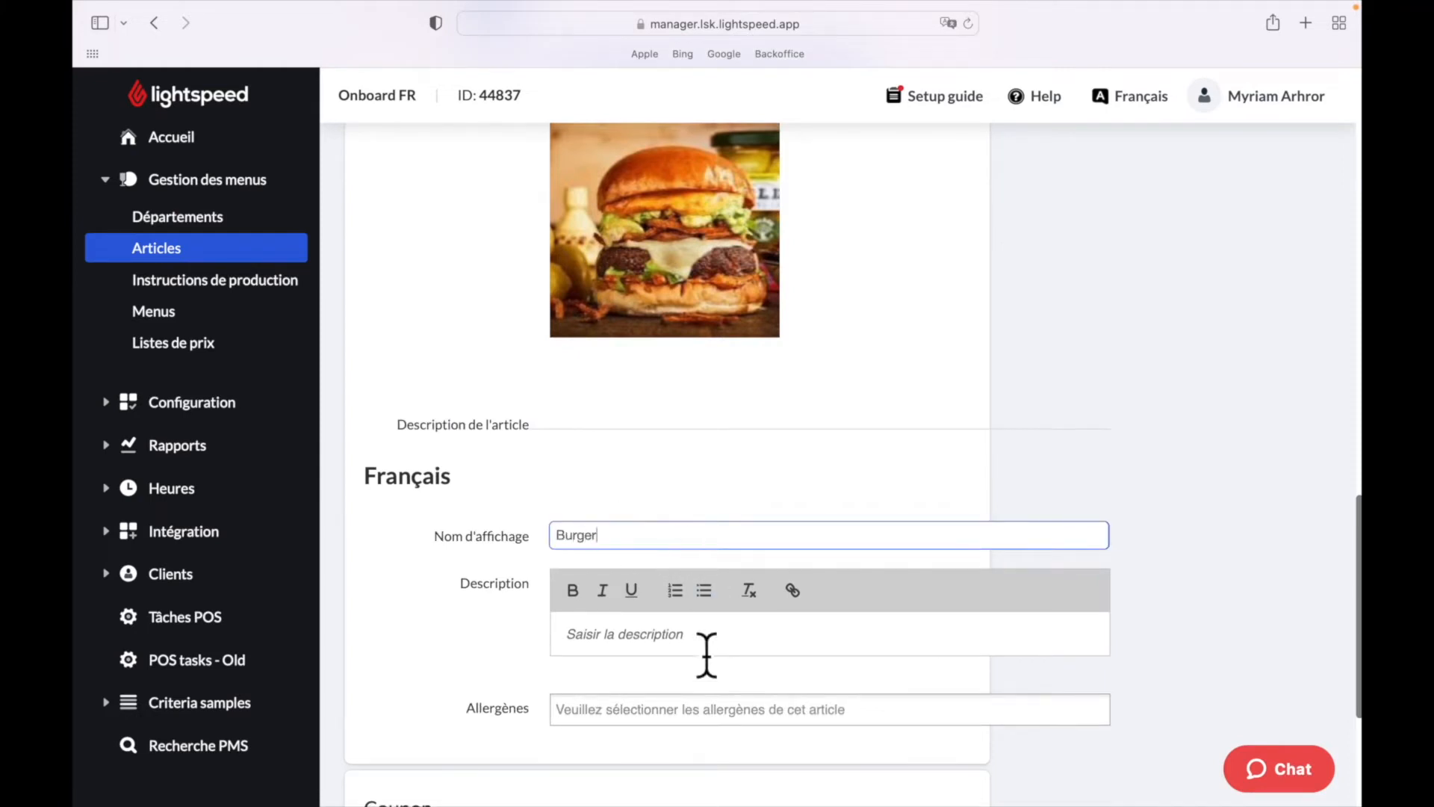
click(698, 657)
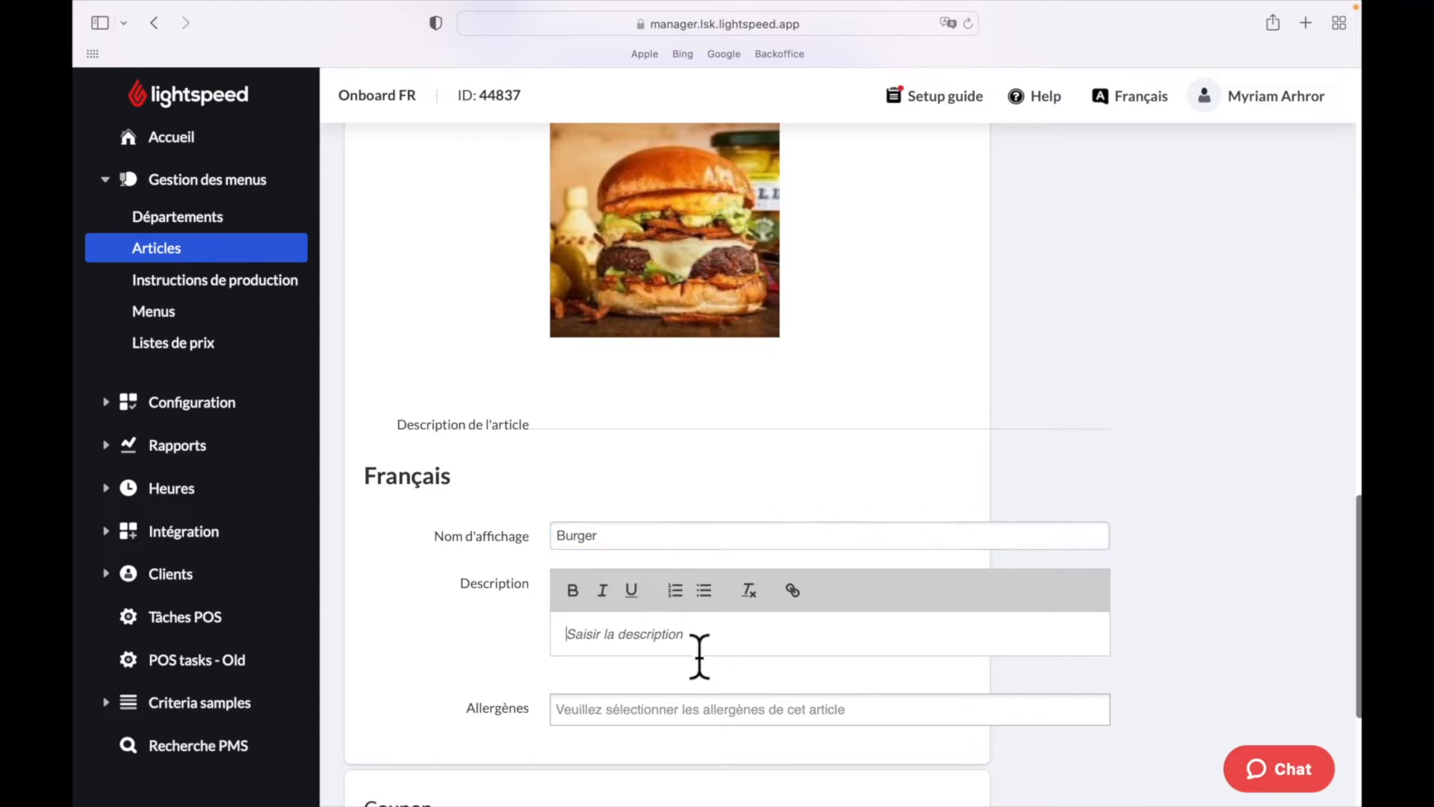
scroll(697, 658, down, 3)
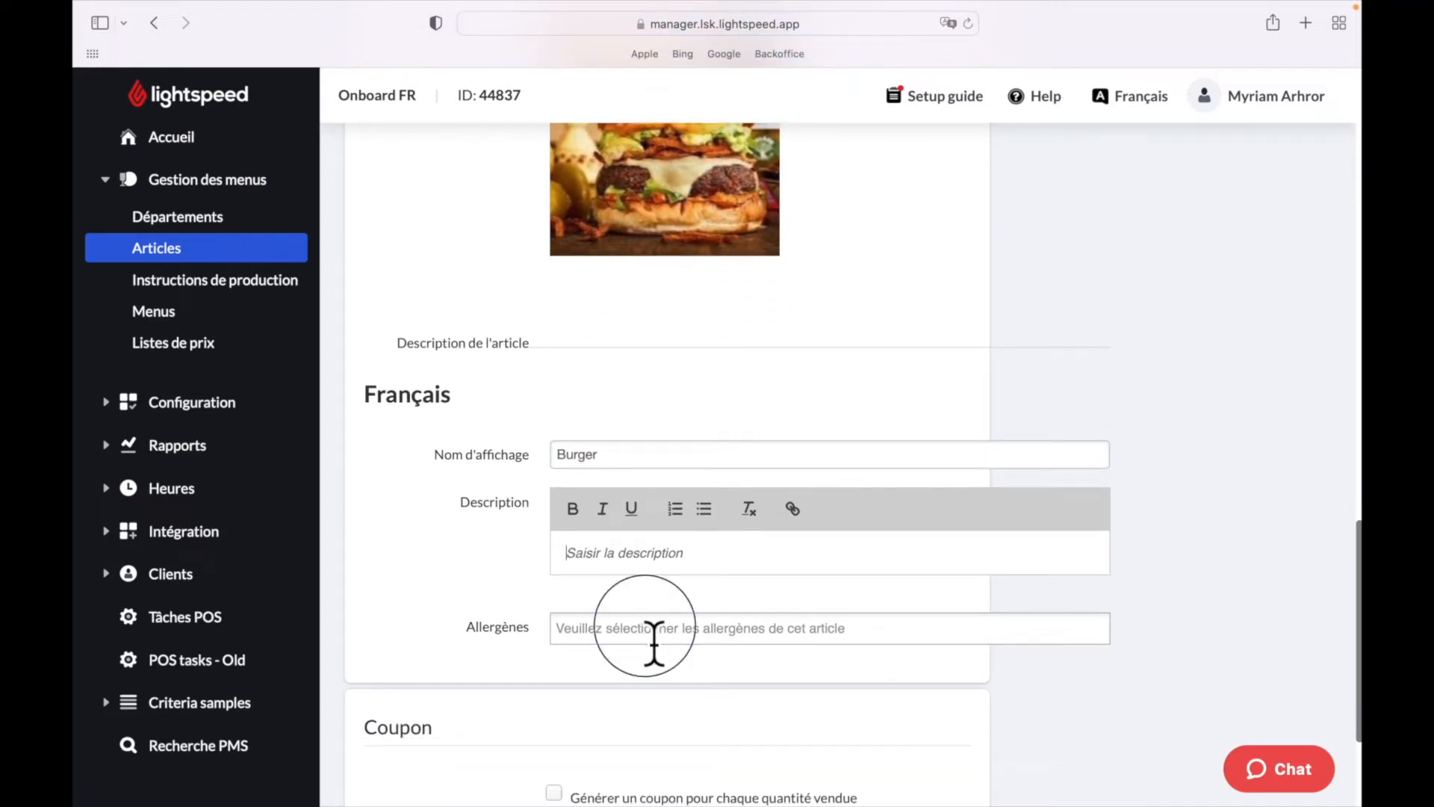
click(654, 643)
- Select Gluten as the allergen and check the Burger item on the iPad preview
scroll(669, 576, down, 1)
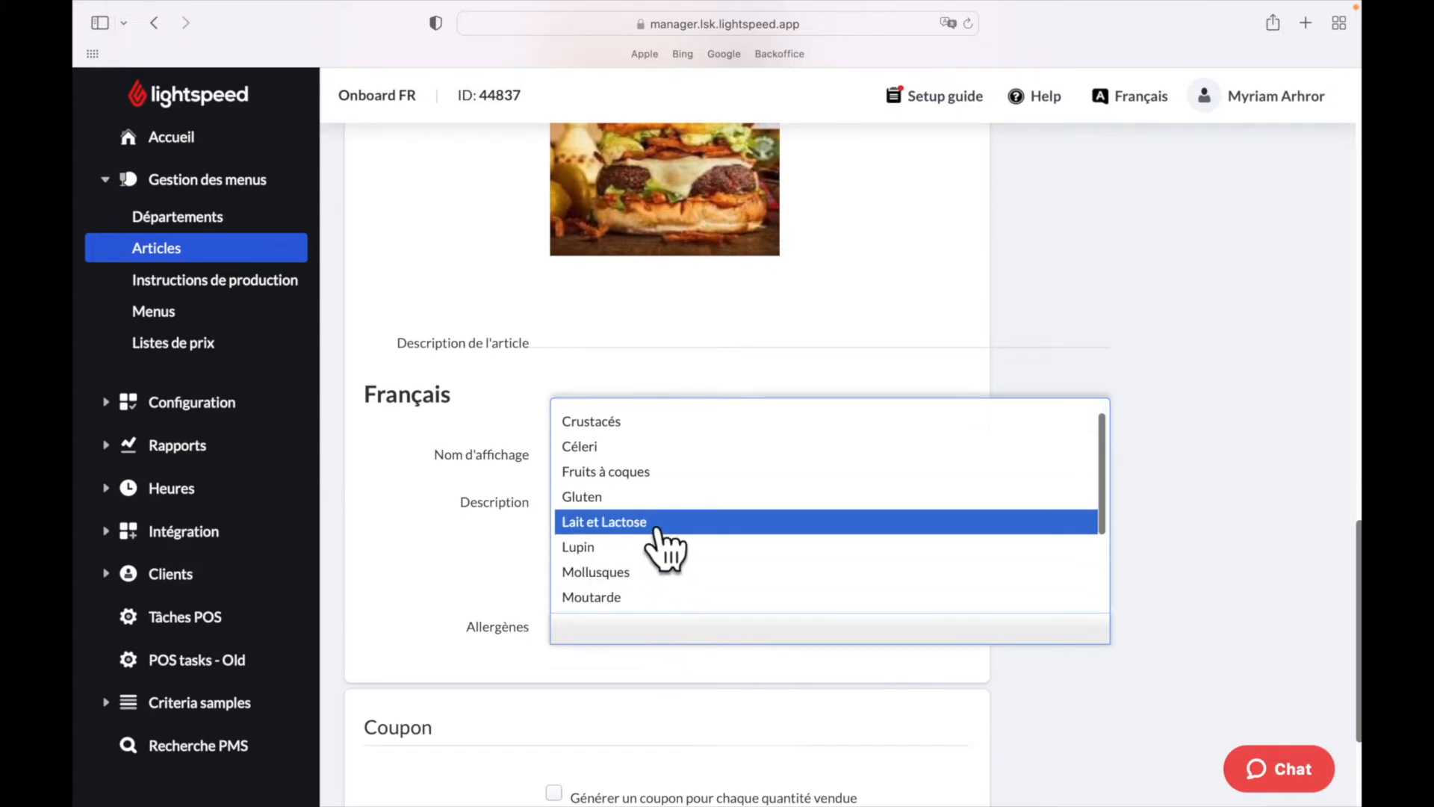
click(657, 496)
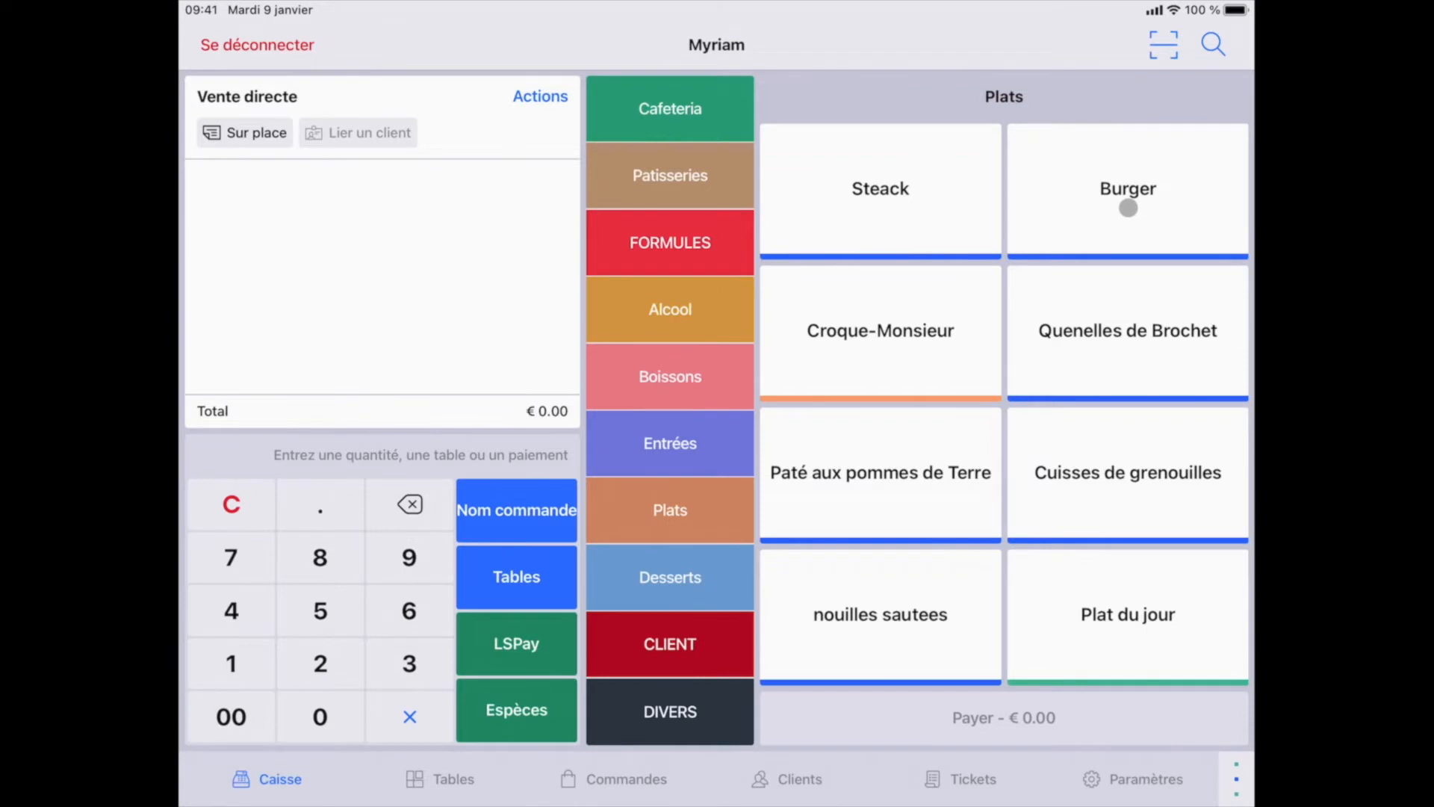
click(1127, 208)
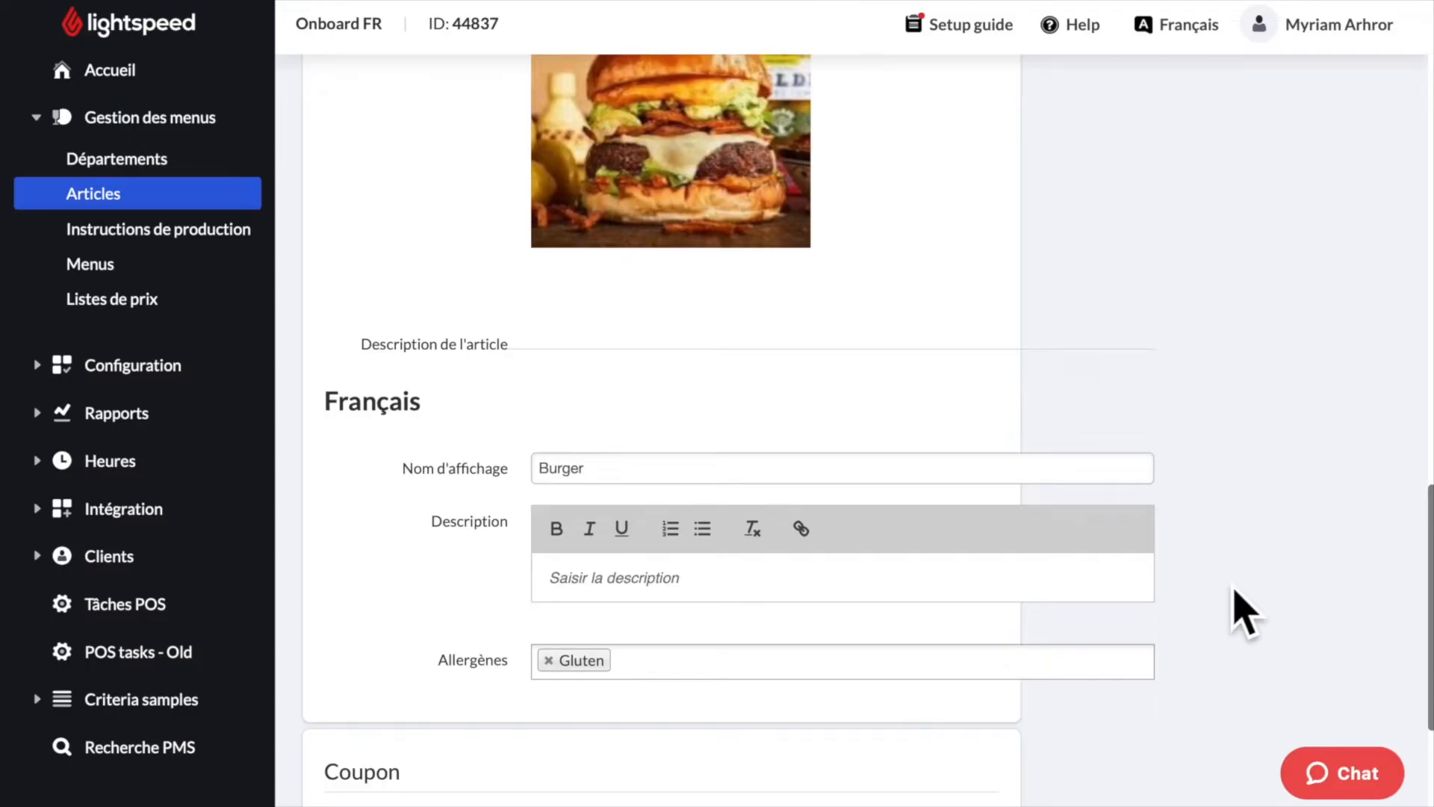
- Save the Burger article with Enregistrer, returning to the Articles list
scroll(1239, 610, down, 4)
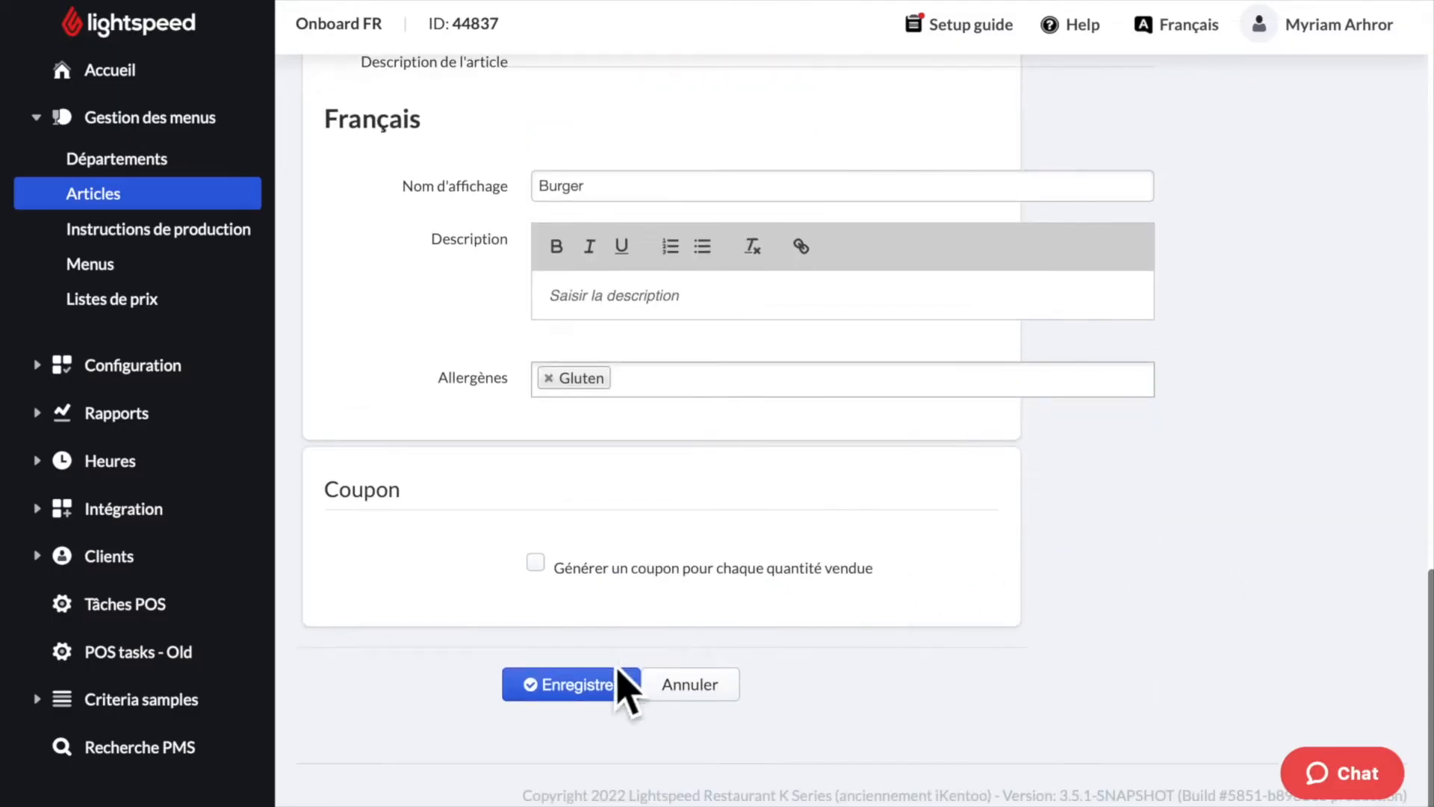
click(586, 690)
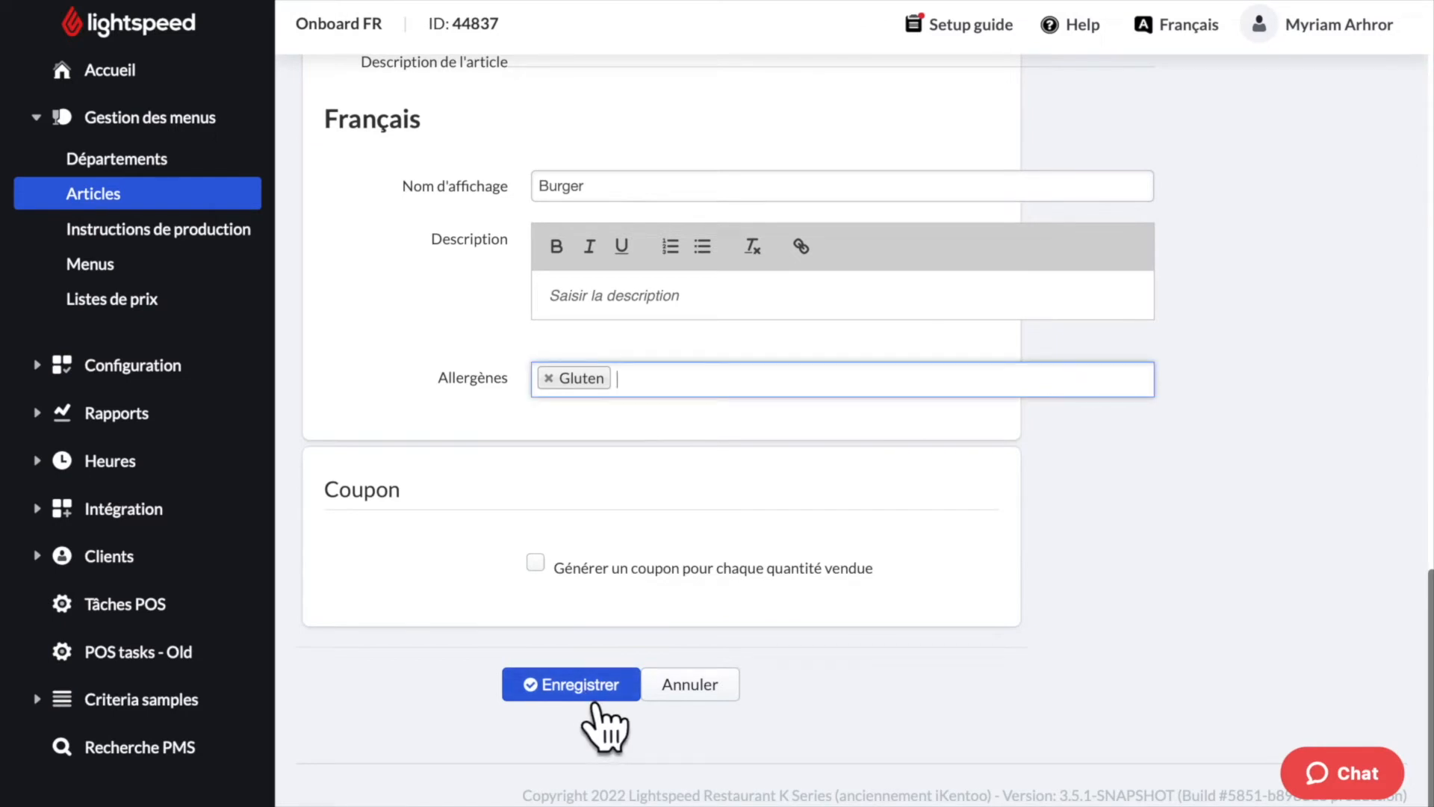
click(596, 702)
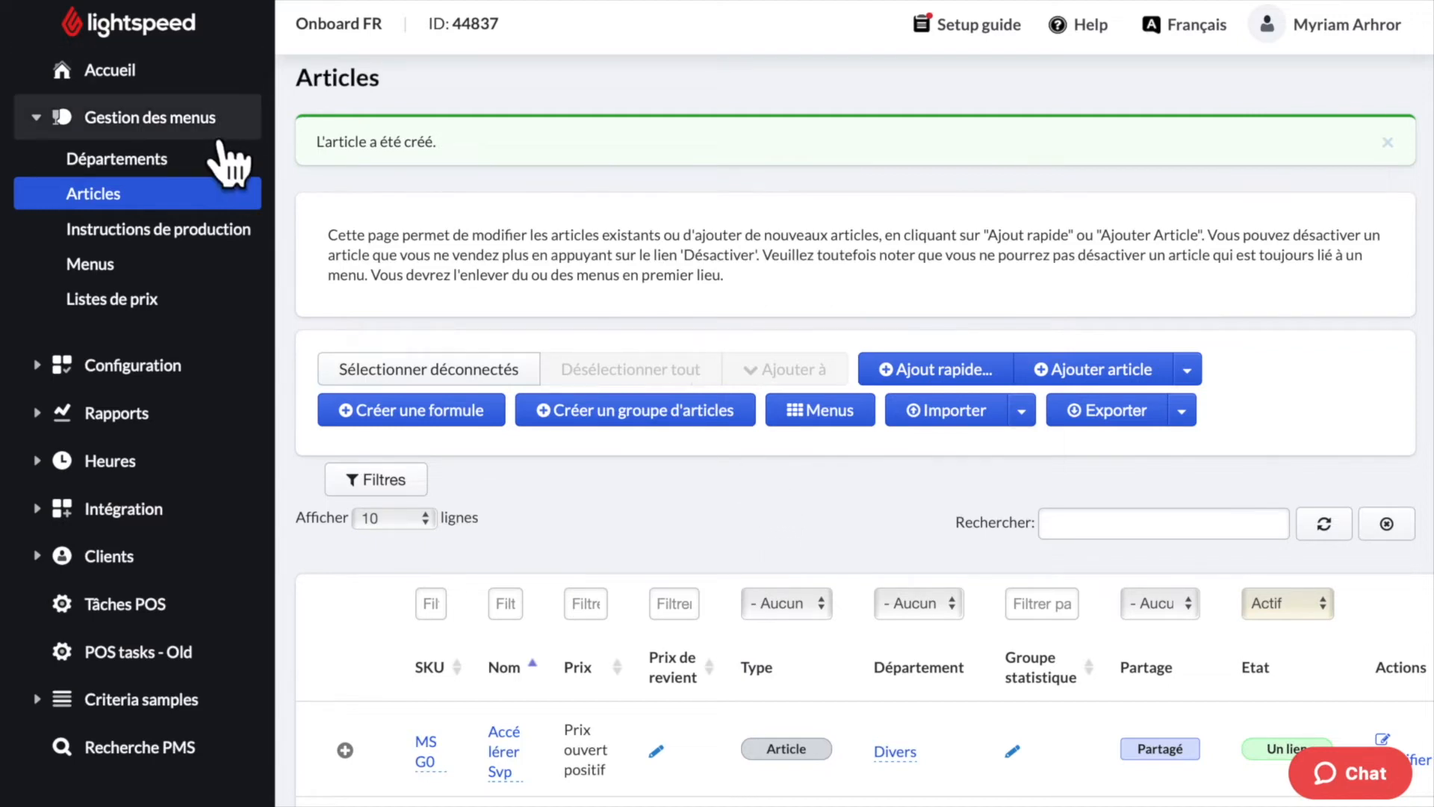
click(993, 383)
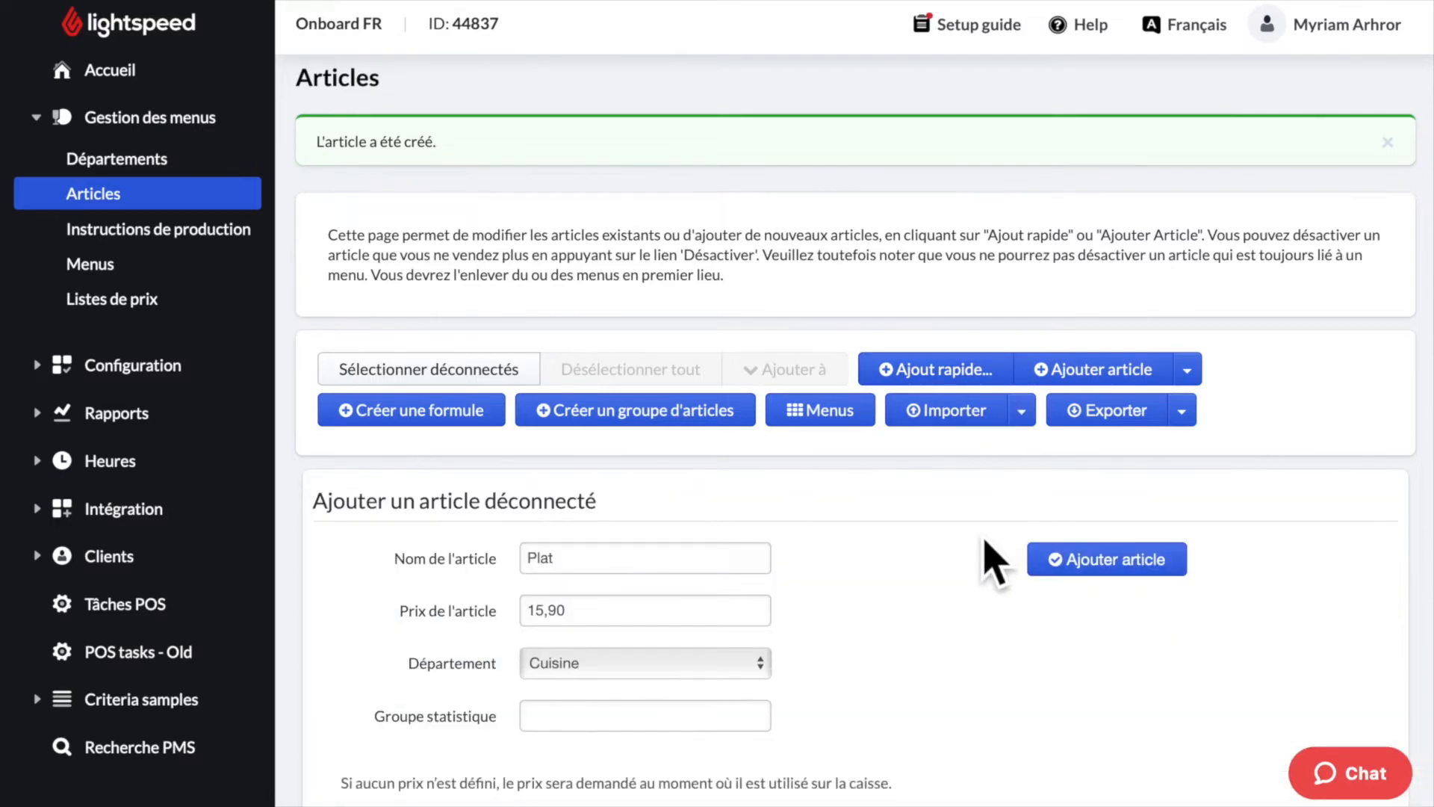
scroll(988, 536, down, 1)
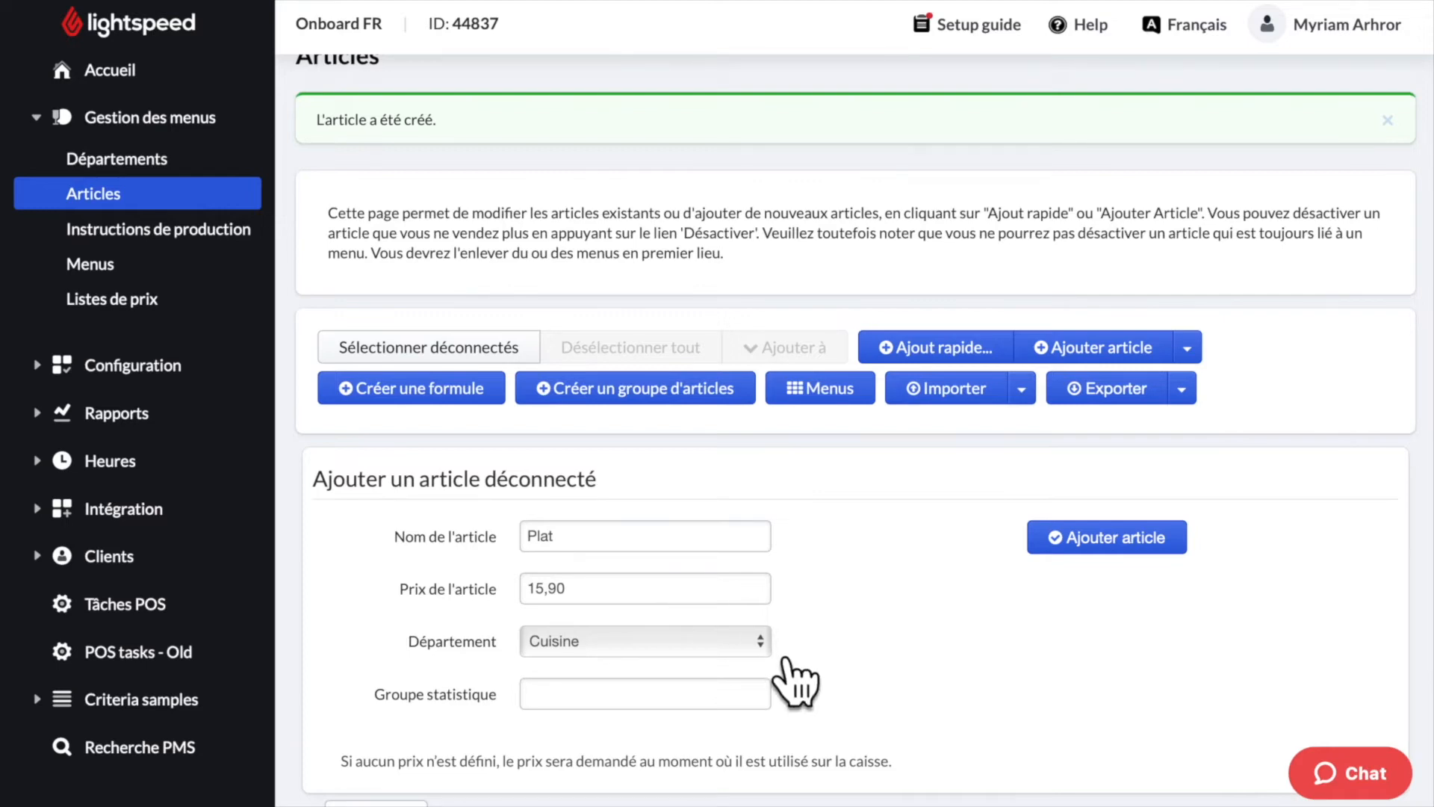
click(766, 643)
click(756, 643)
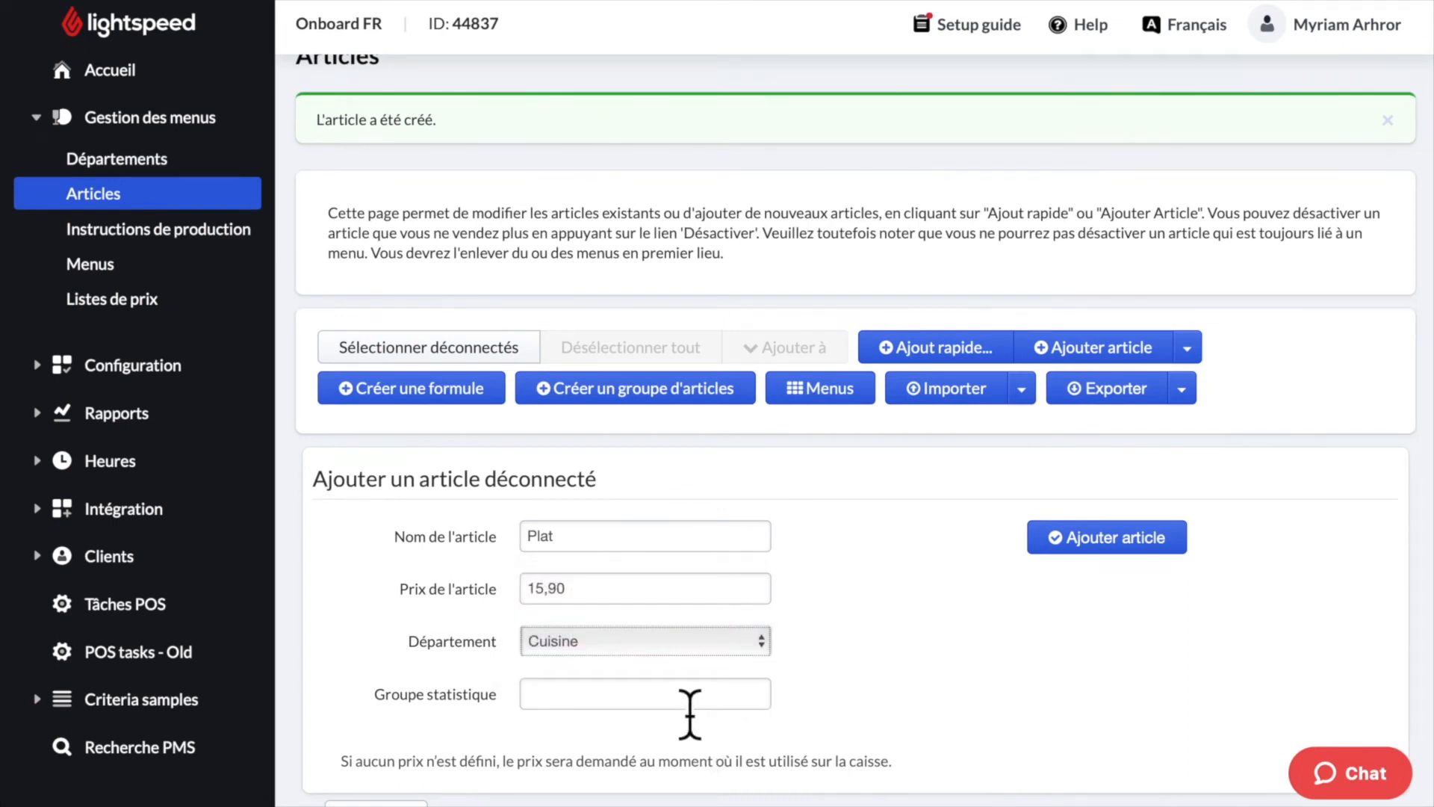
click(1145, 560)
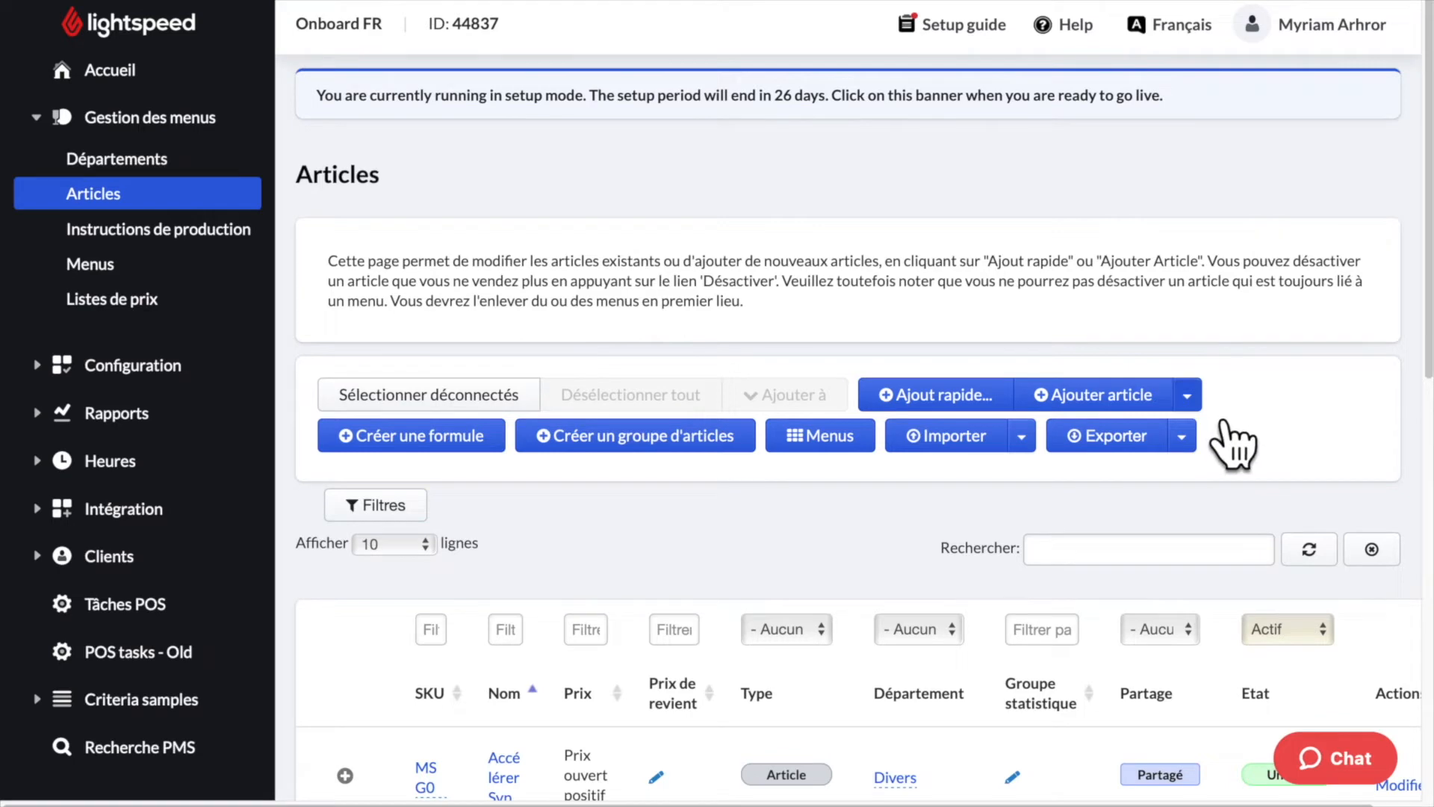
click(1187, 395)
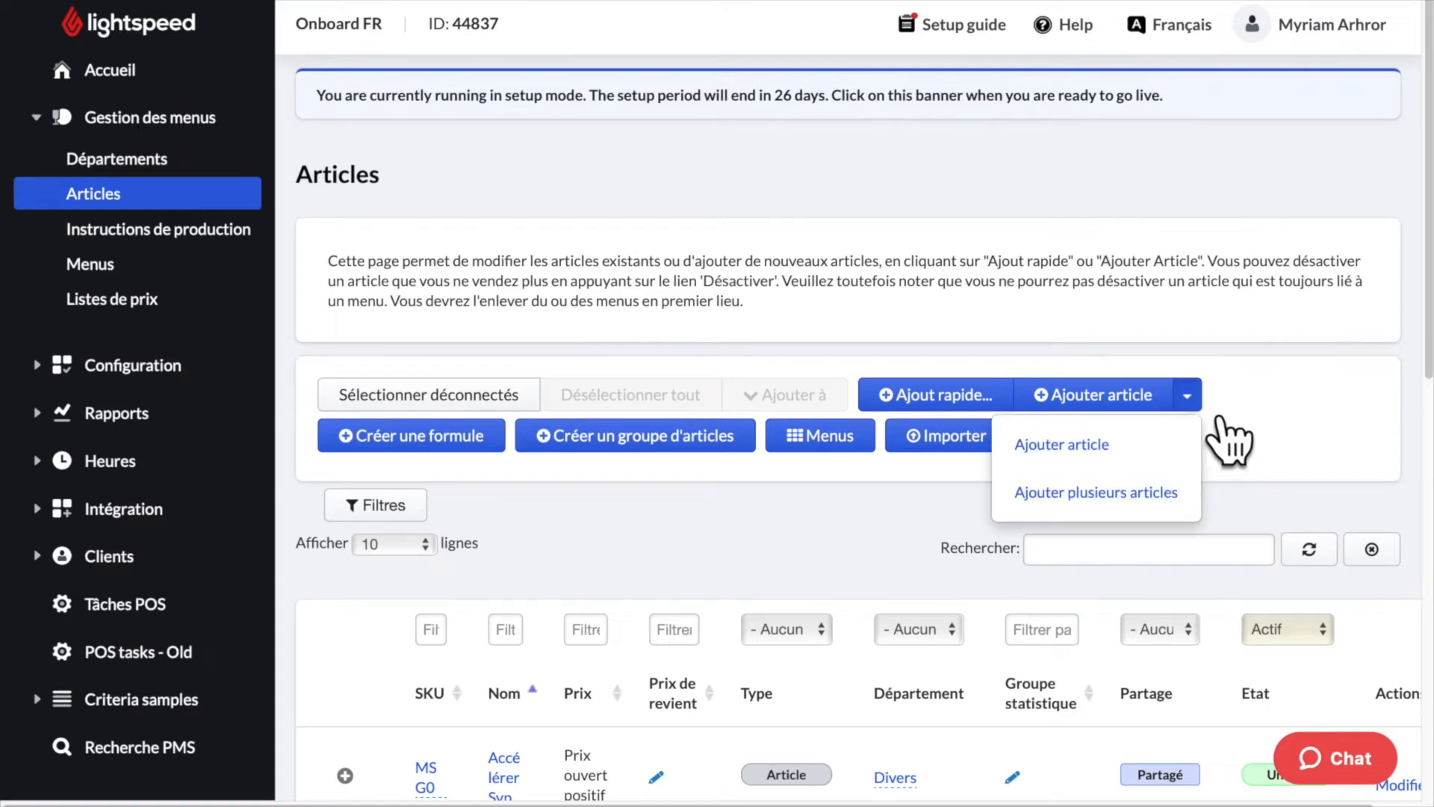
- In Ajouter plusieurs articles, enter Vin priced 10 in the Alcool department
click(1169, 502)
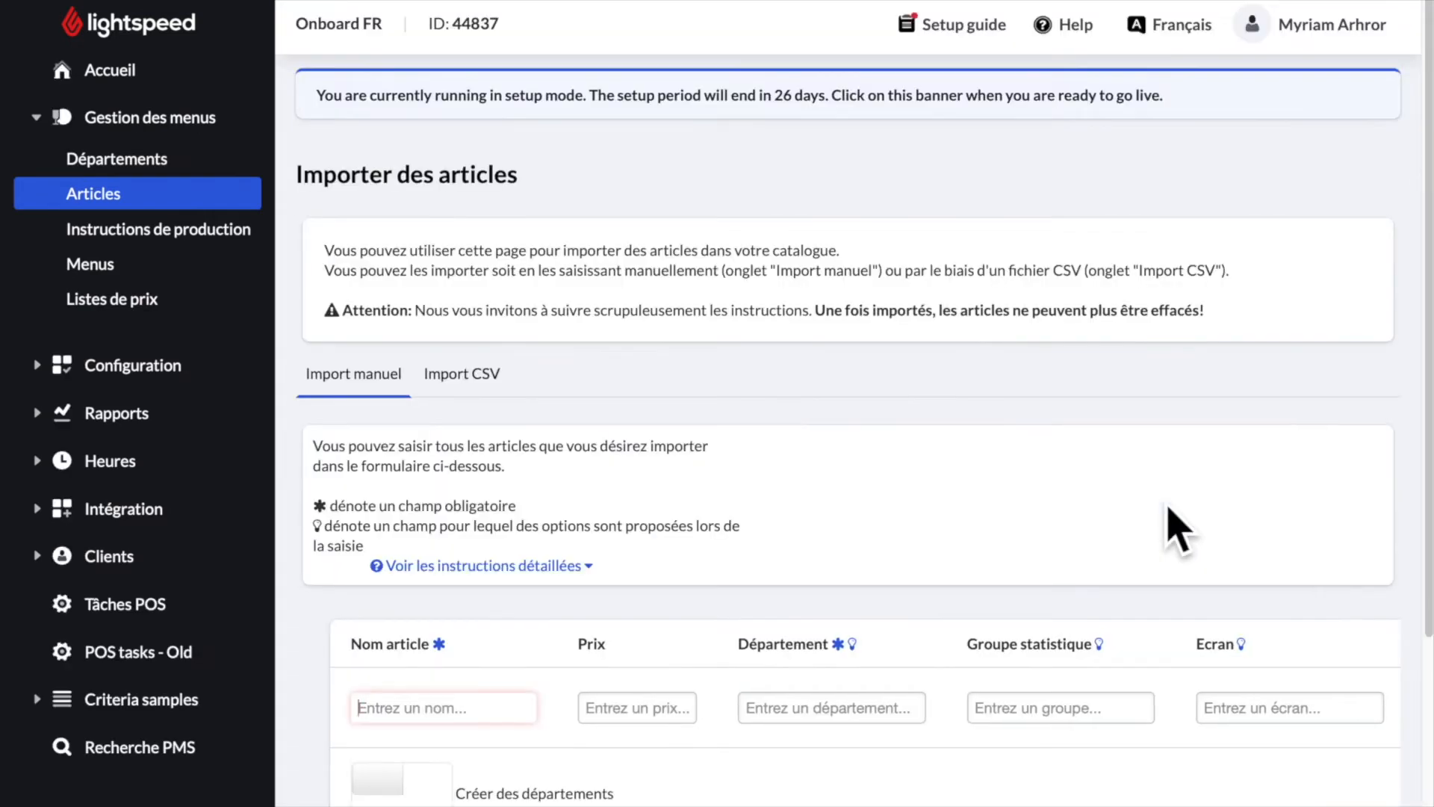
scroll(903, 528, down, 1)
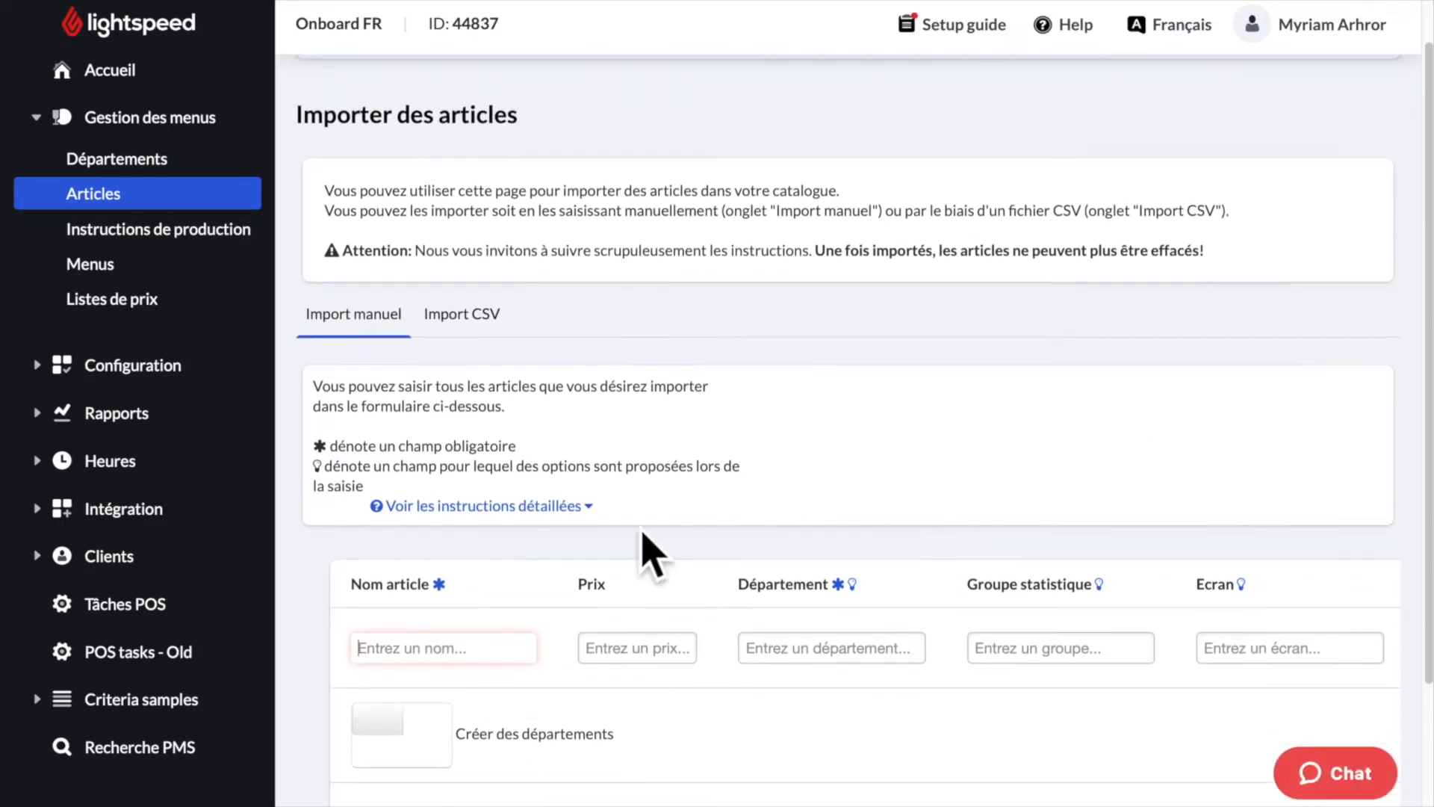
click(480, 650)
text(Vin)
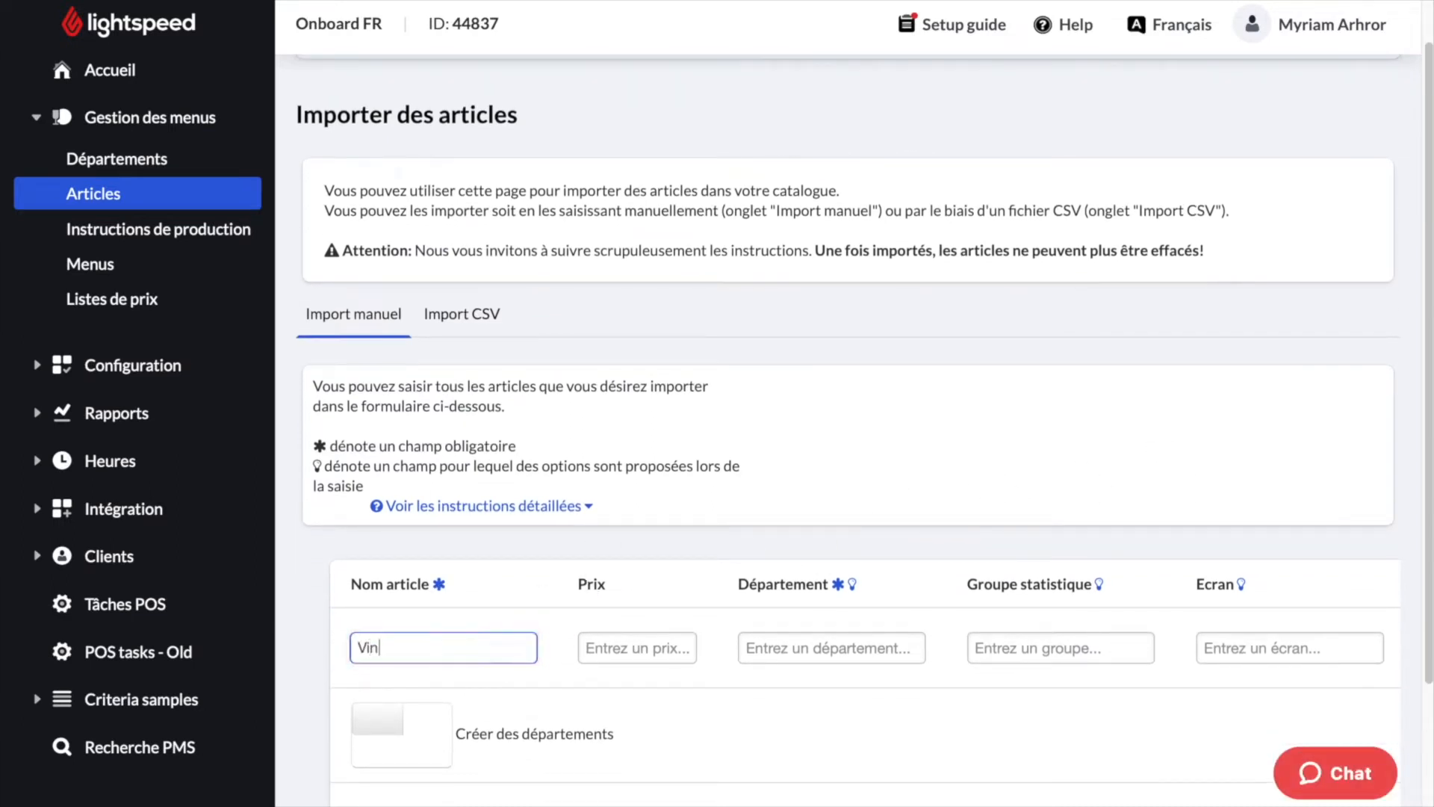
click(669, 660)
text(10)
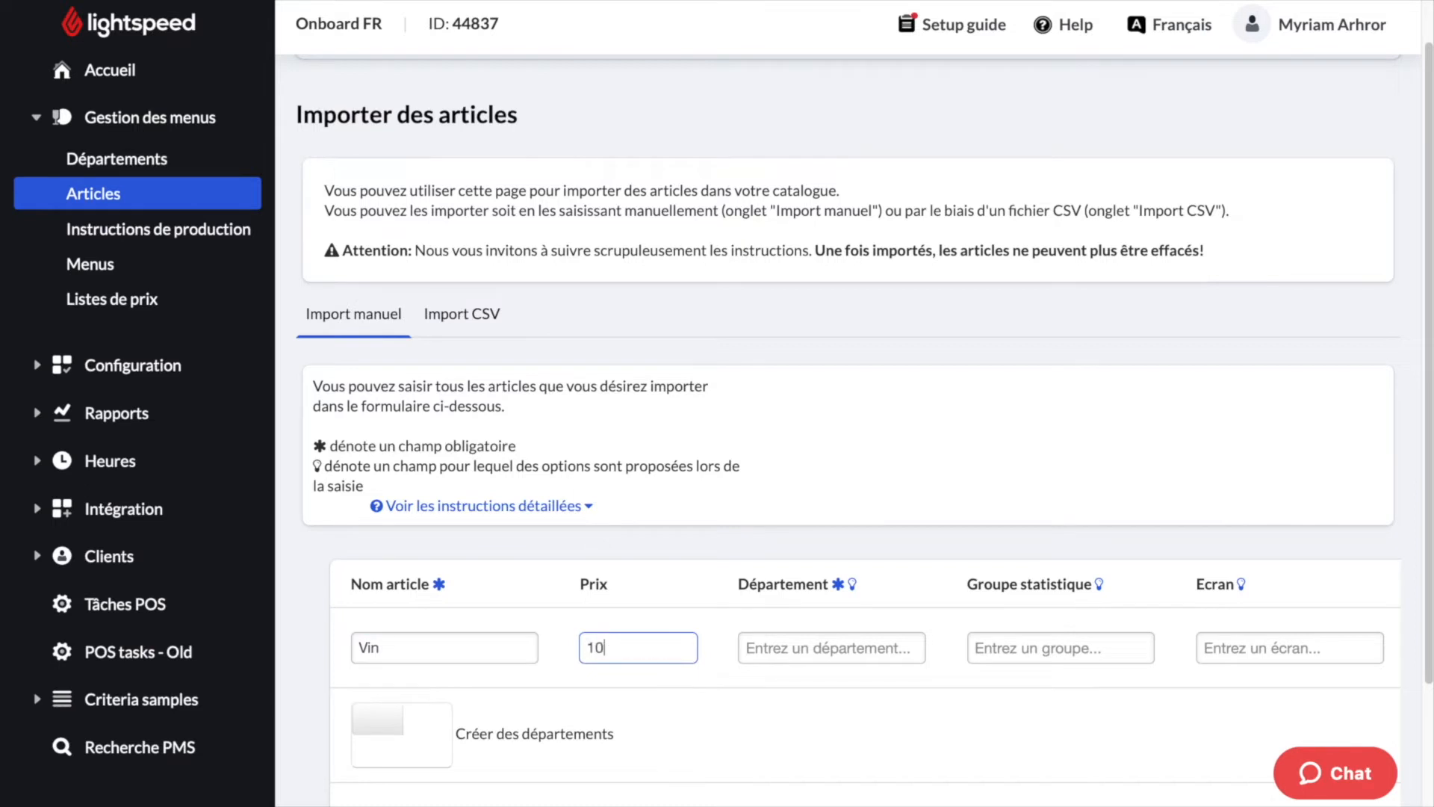
click(804, 665)
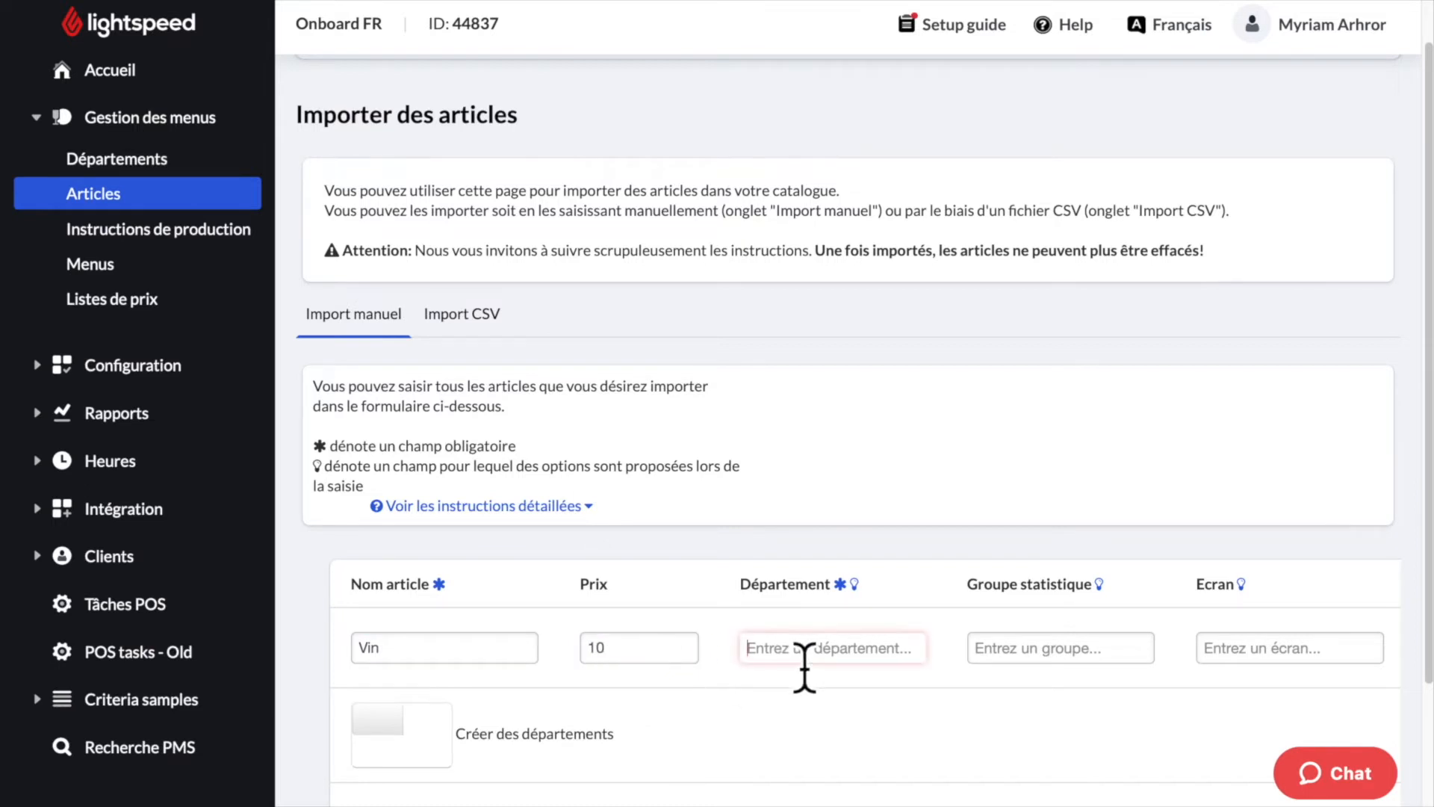
text(A)
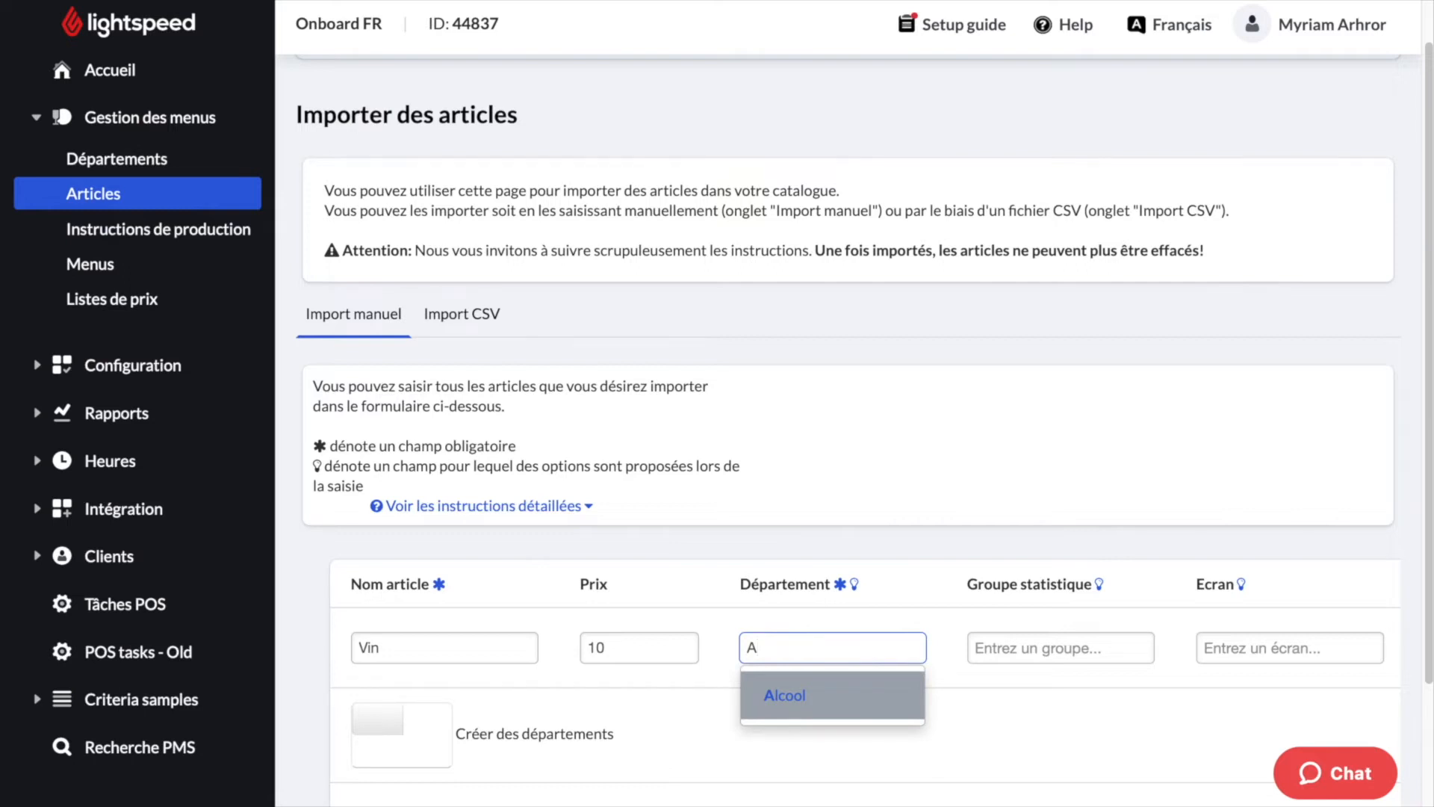
click(816, 709)
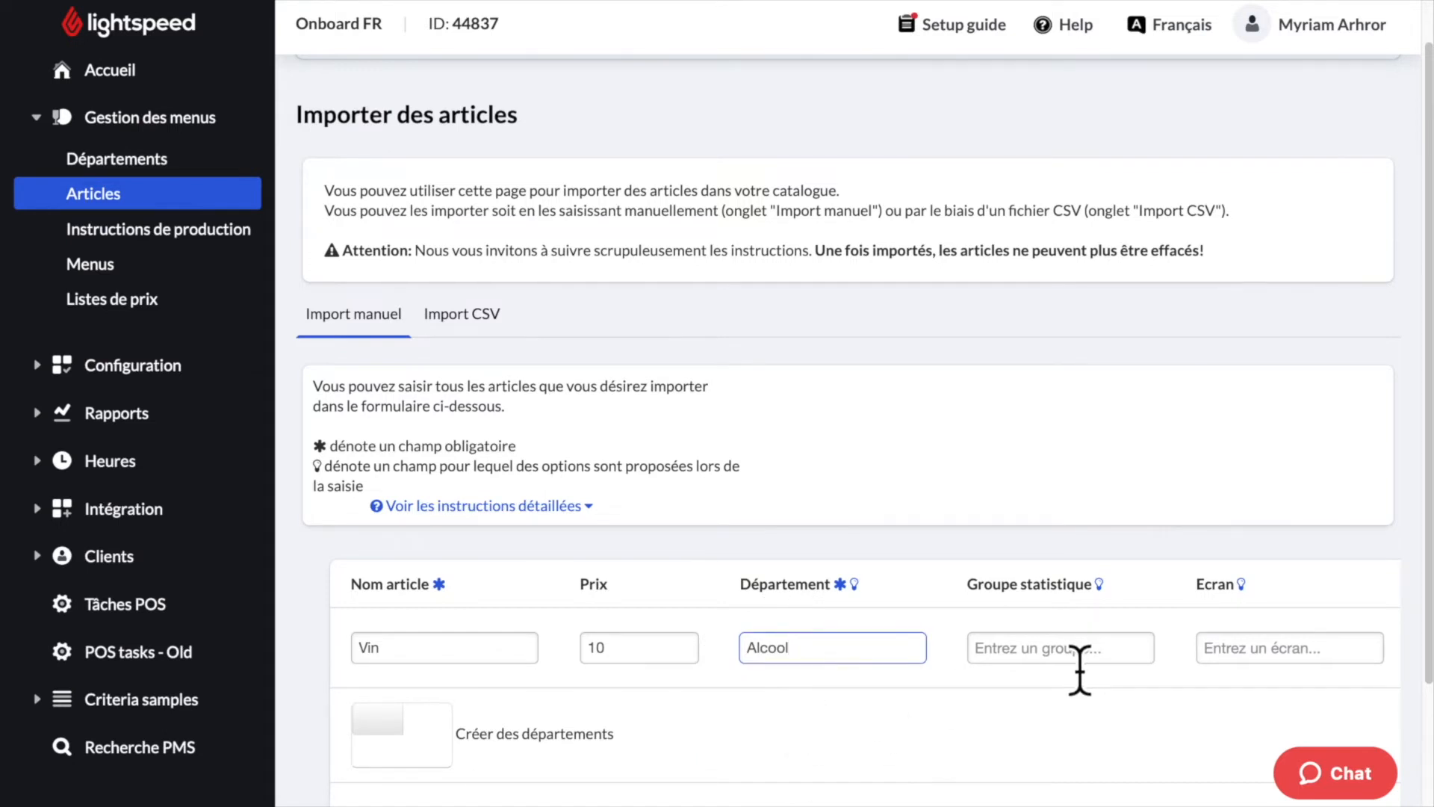
- Set the Vin row's screen to Alcool##Vins and add a second empty row
scroll(1079, 668, down, 2)
click(1235, 536)
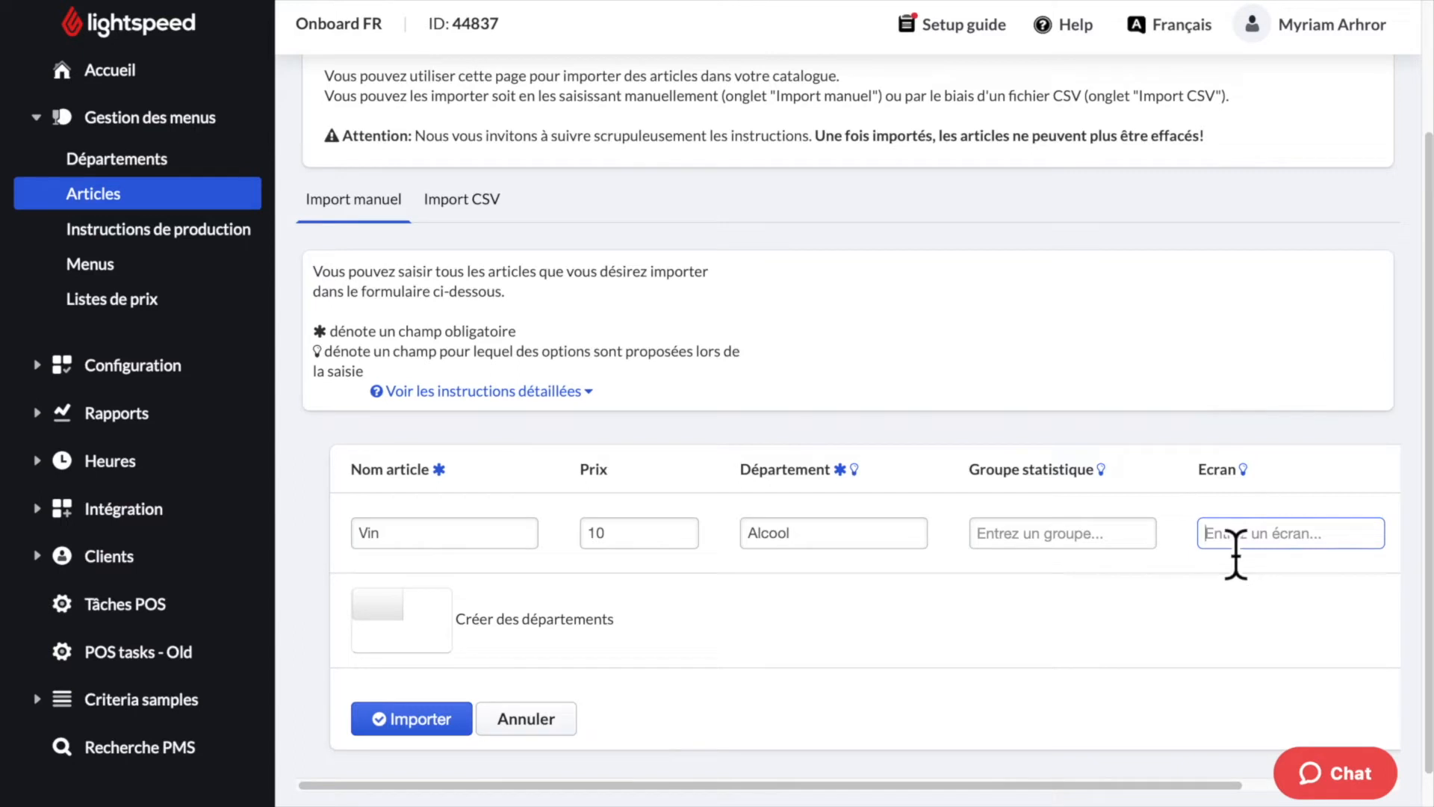
text(Alcool)
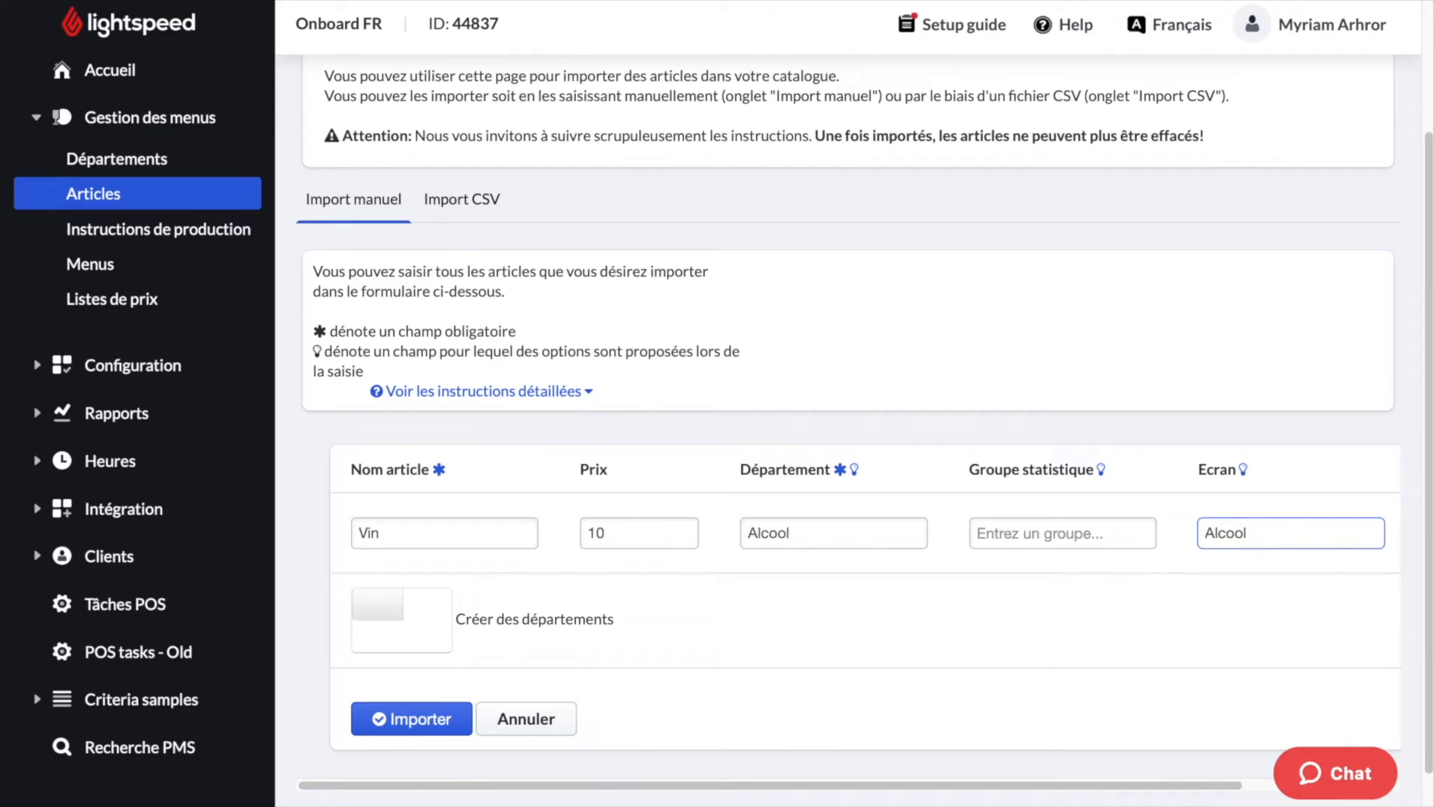
text(##)
text(Vins)
drag(1001, 786, 1130, 796)
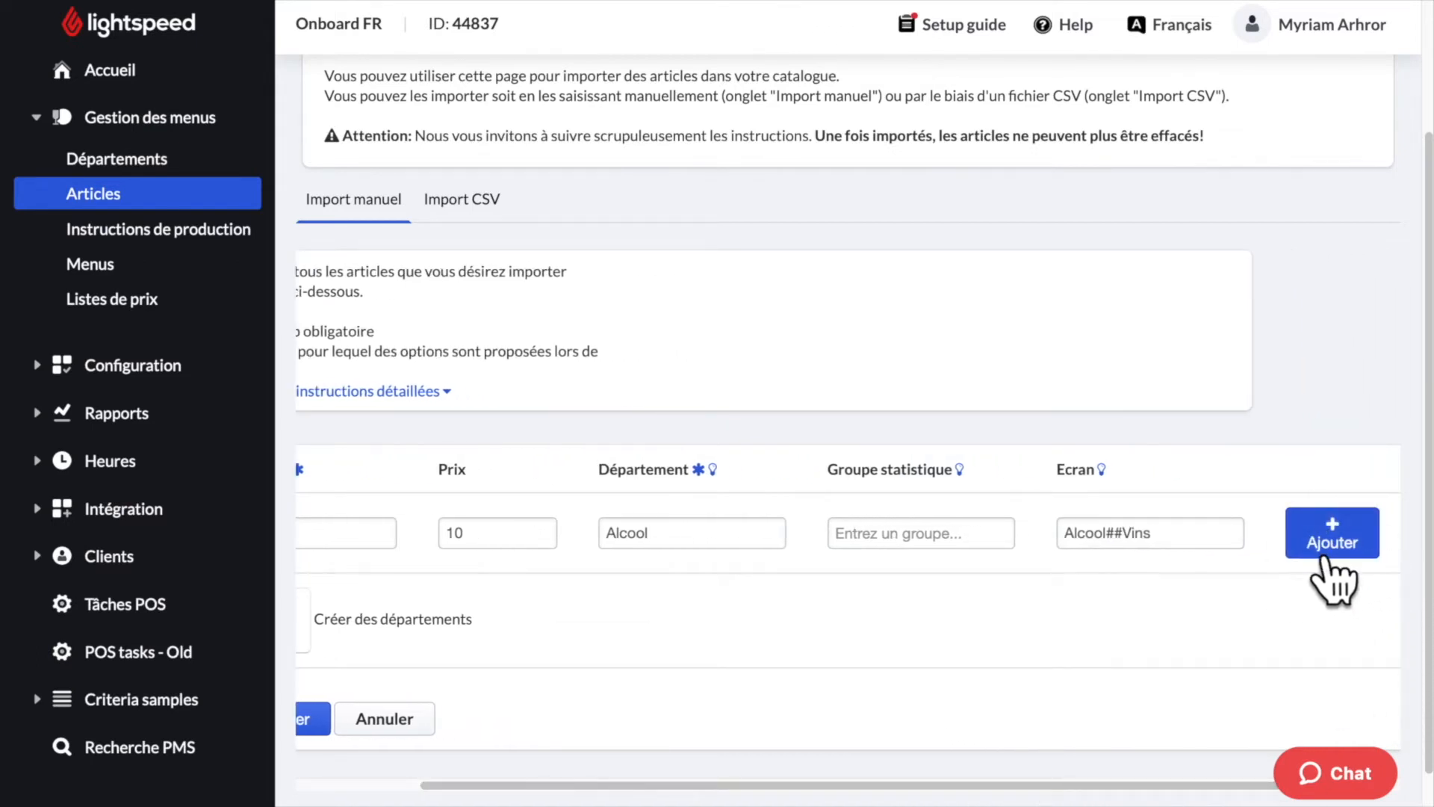
click(1360, 555)
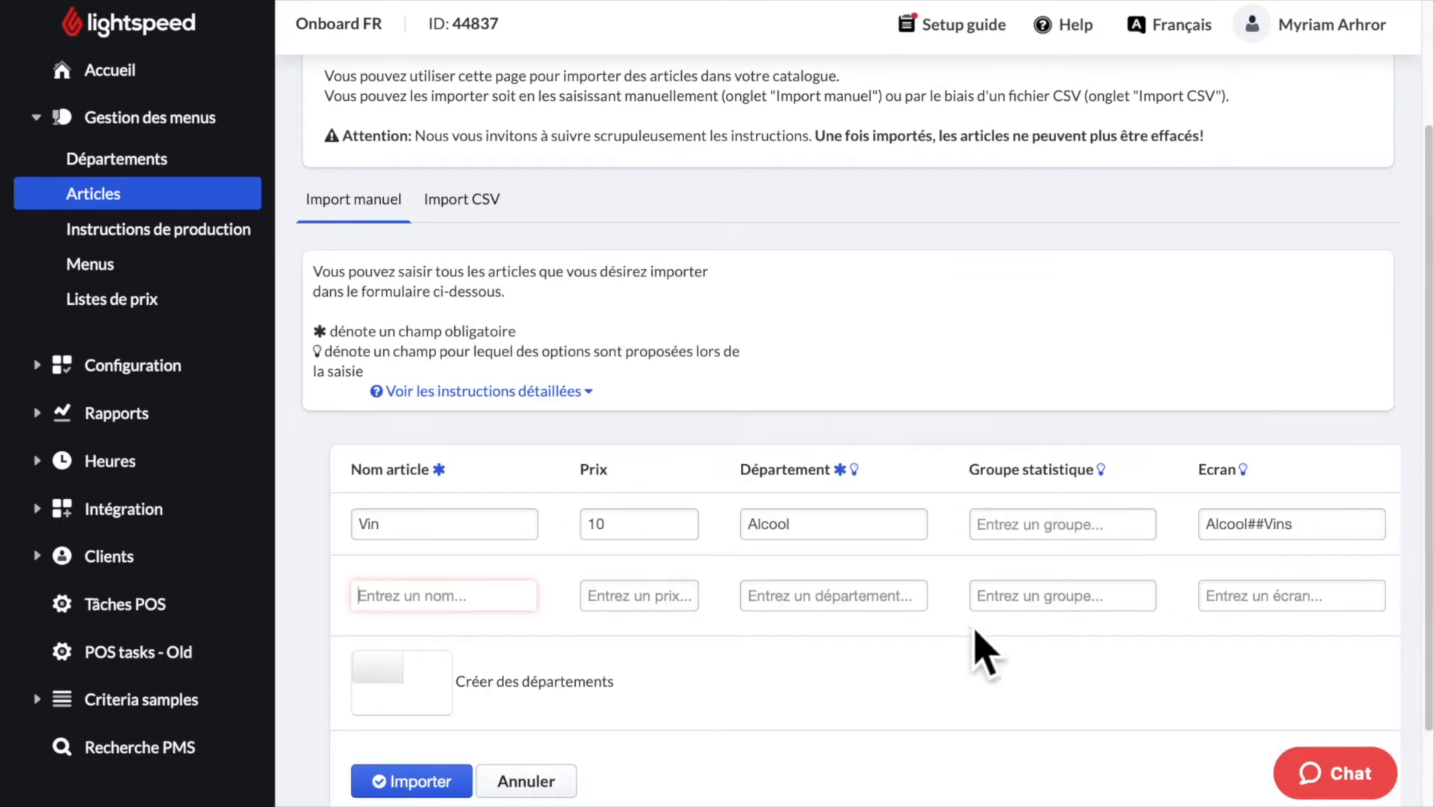
- Set the Créer des départements toggle and import the Vin article into the catalogue
scroll(926, 657, down, 1)
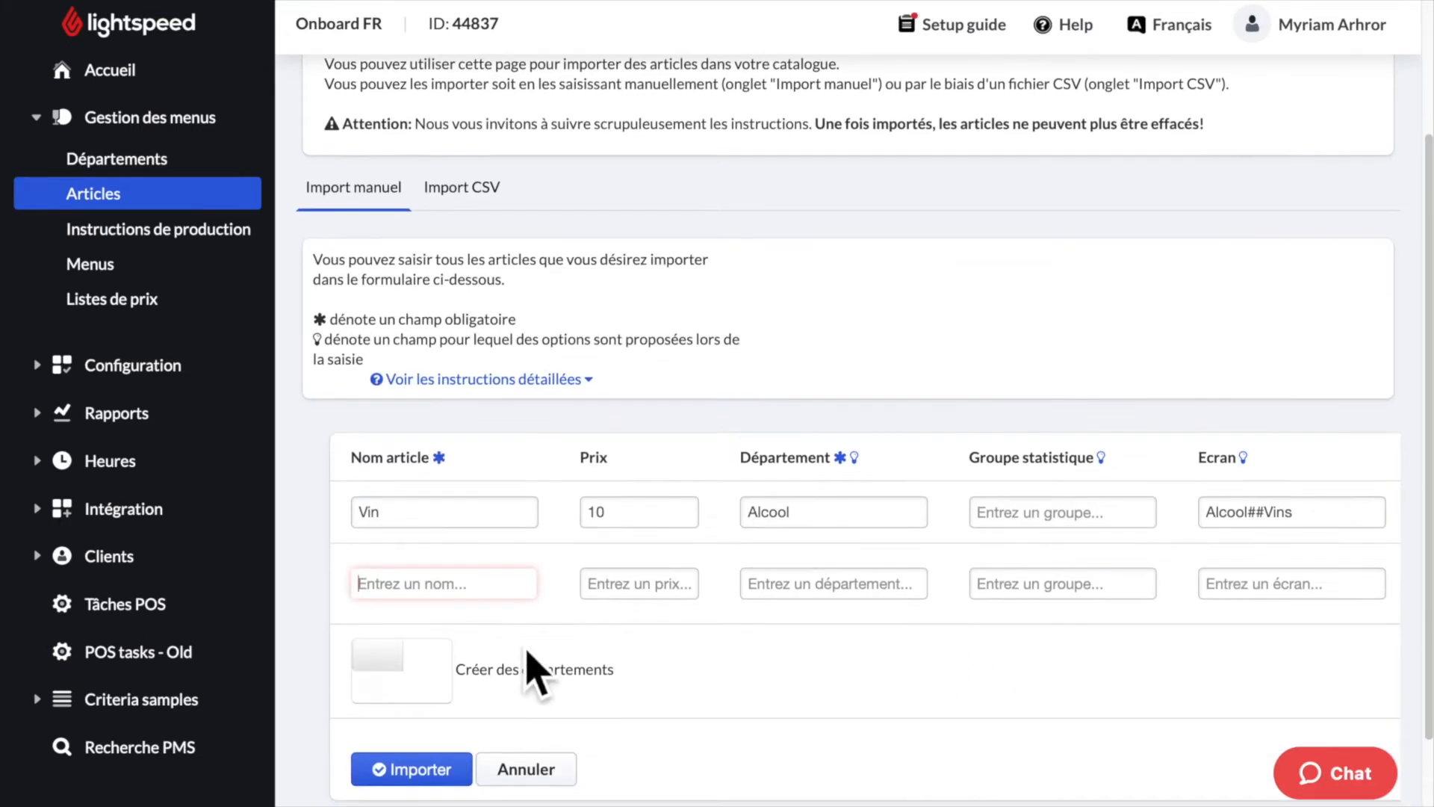
click(400, 675)
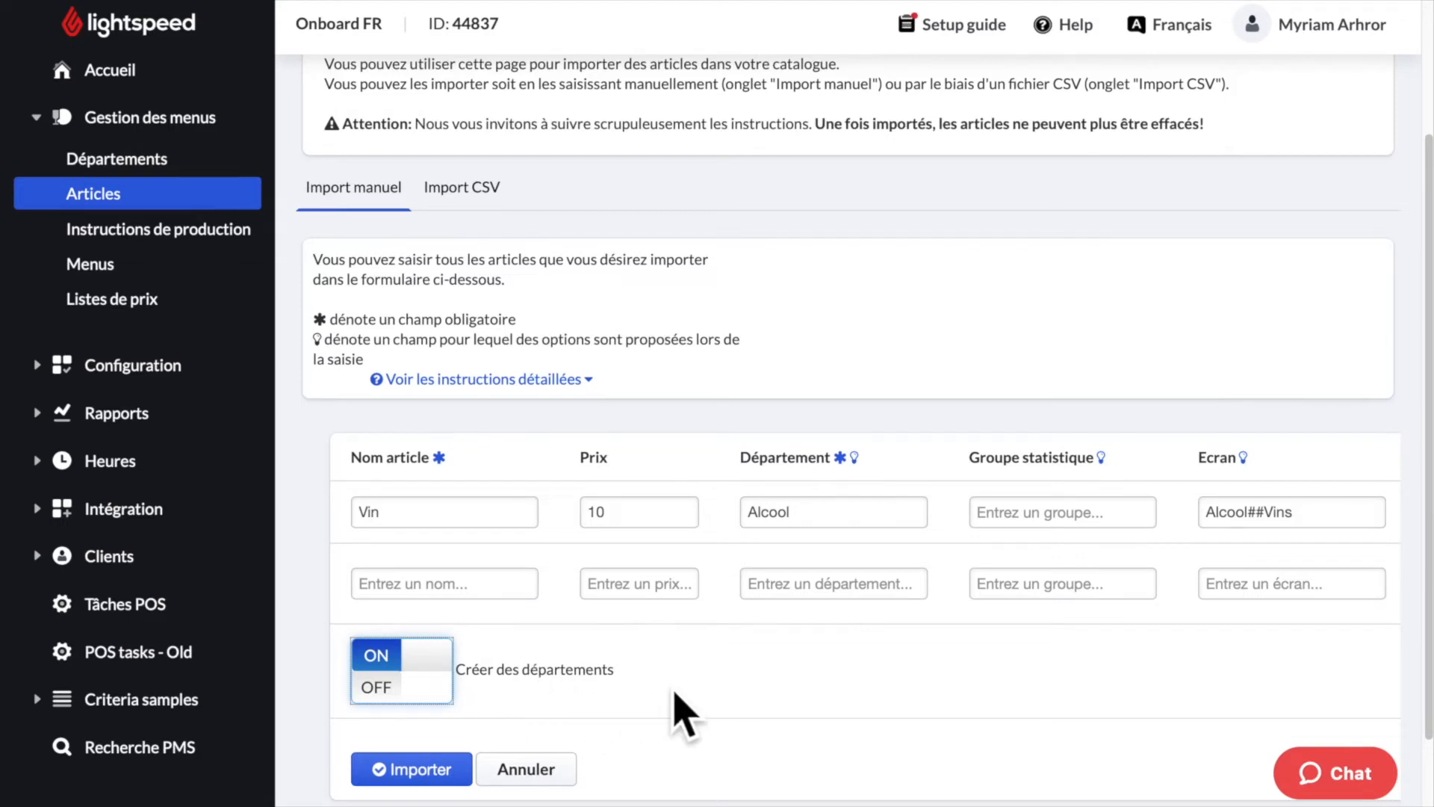
click(432, 783)
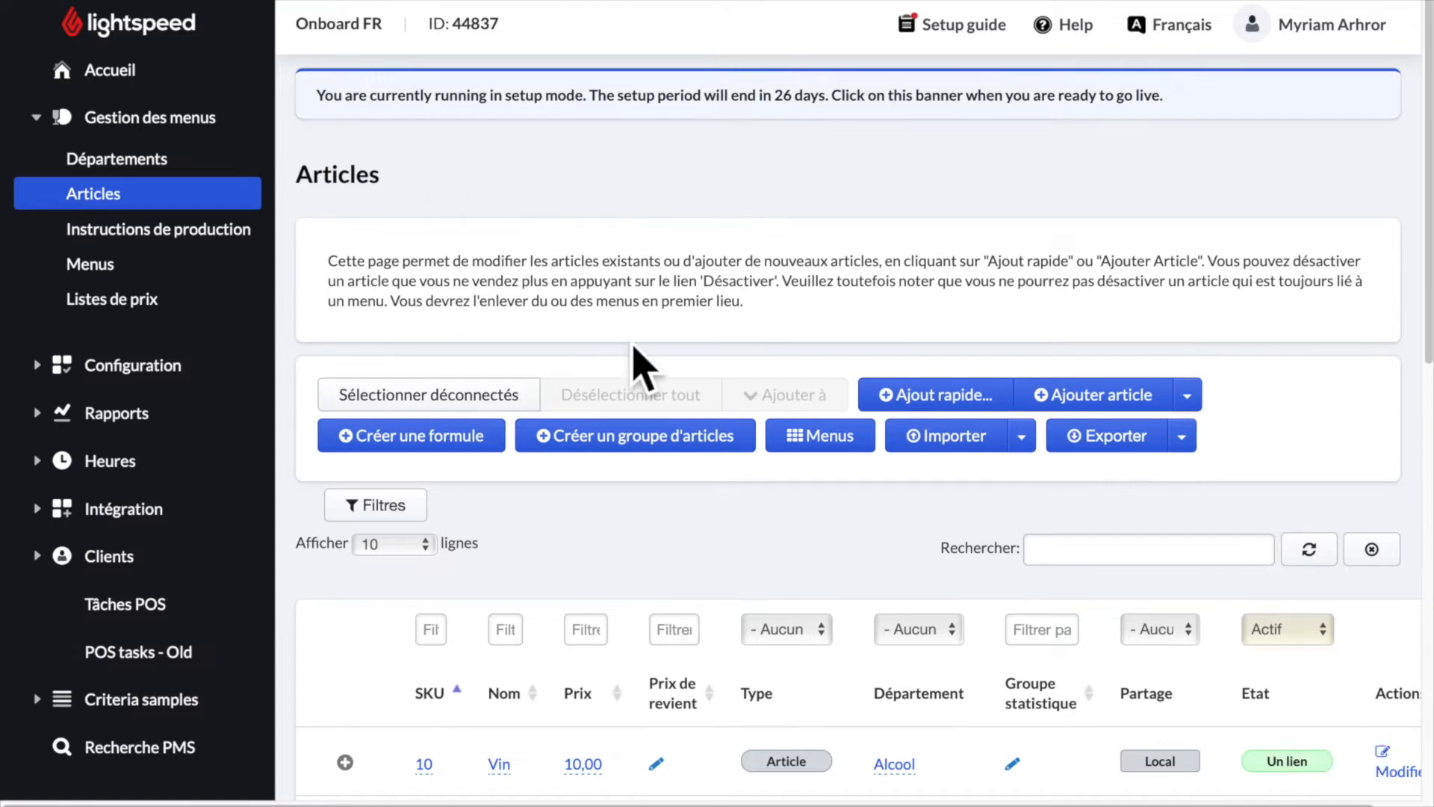
scroll(640, 368, down, 3)
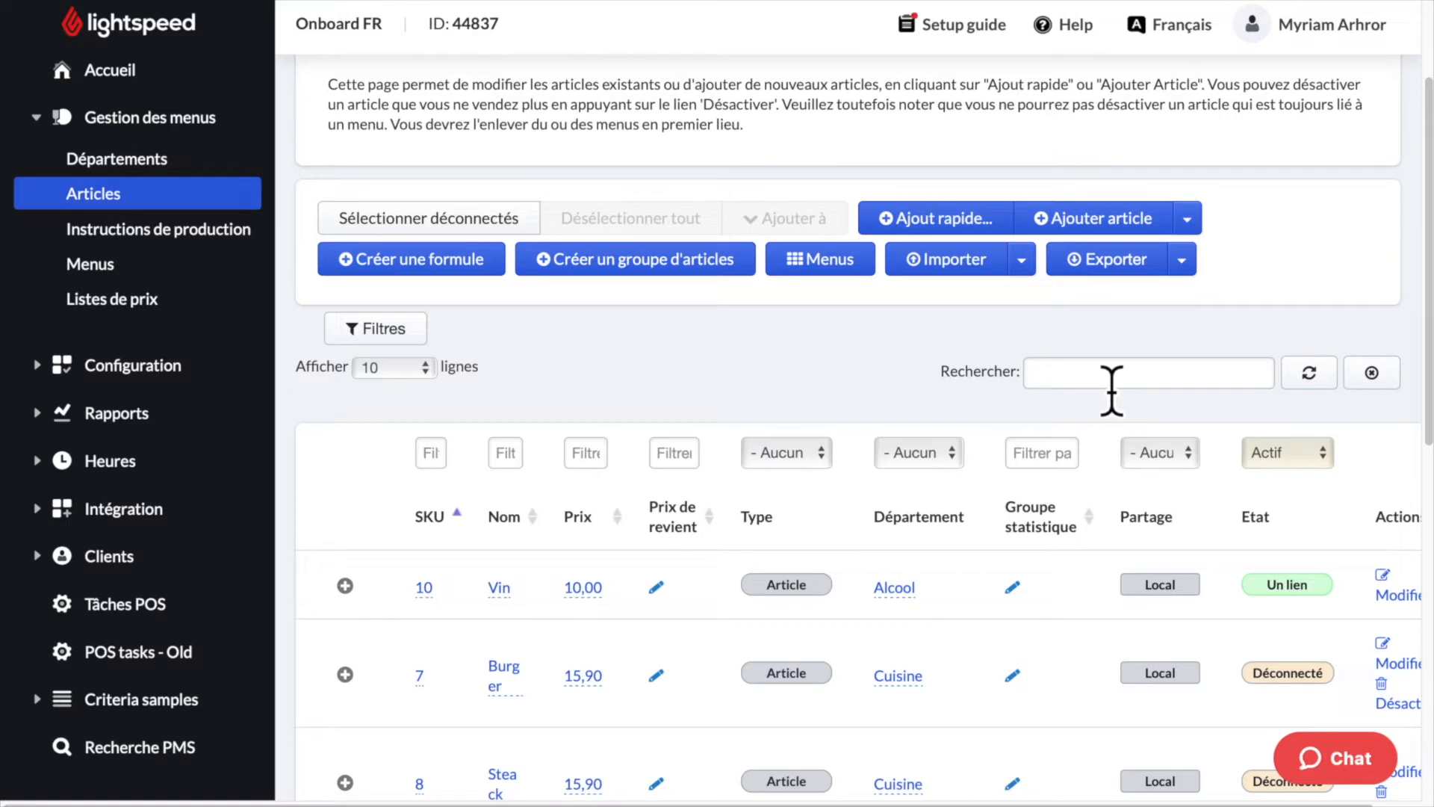
- Search Articles for 'burg' and change the Burger price to 15,90
click(1110, 389)
text(burg)
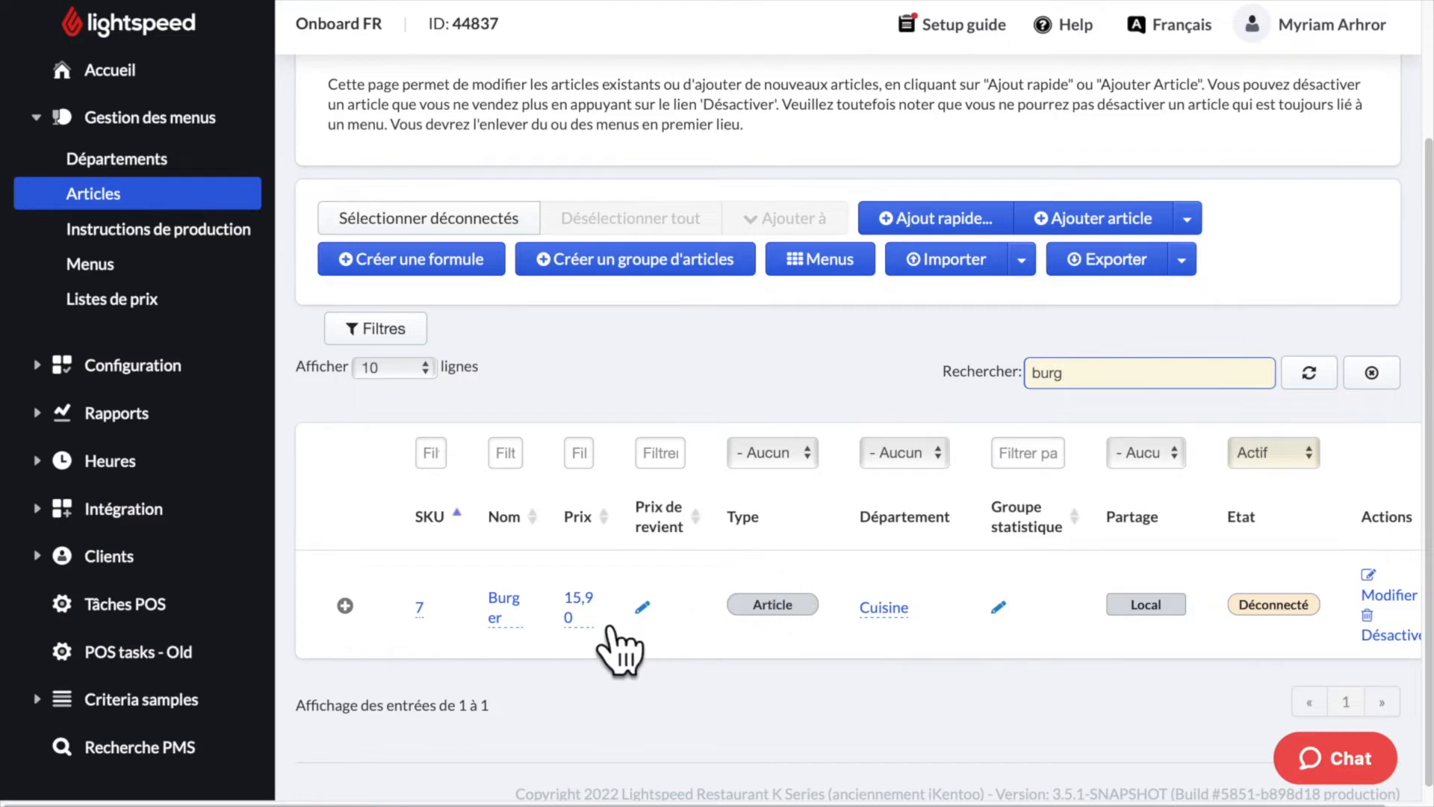
click(590, 608)
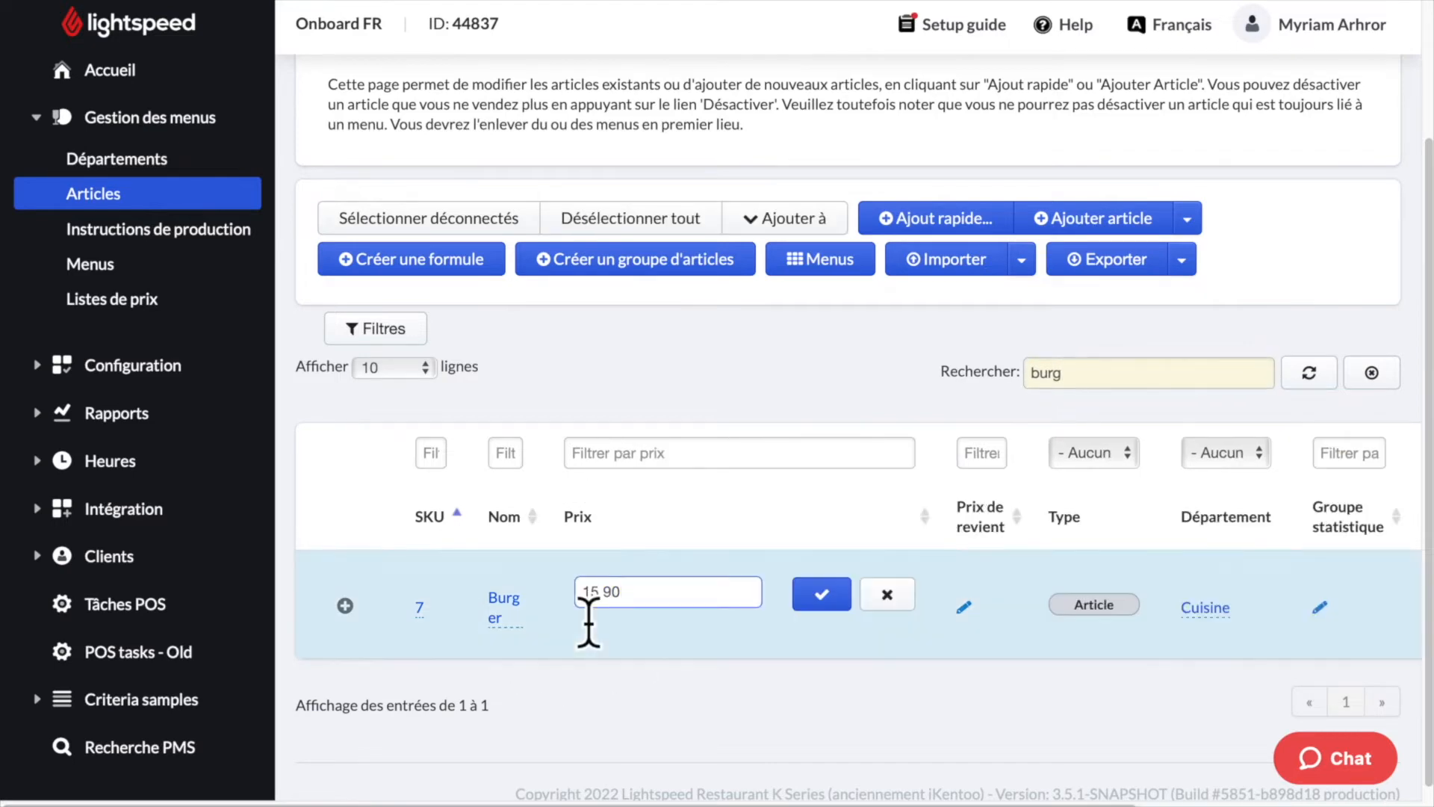
click(822, 595)
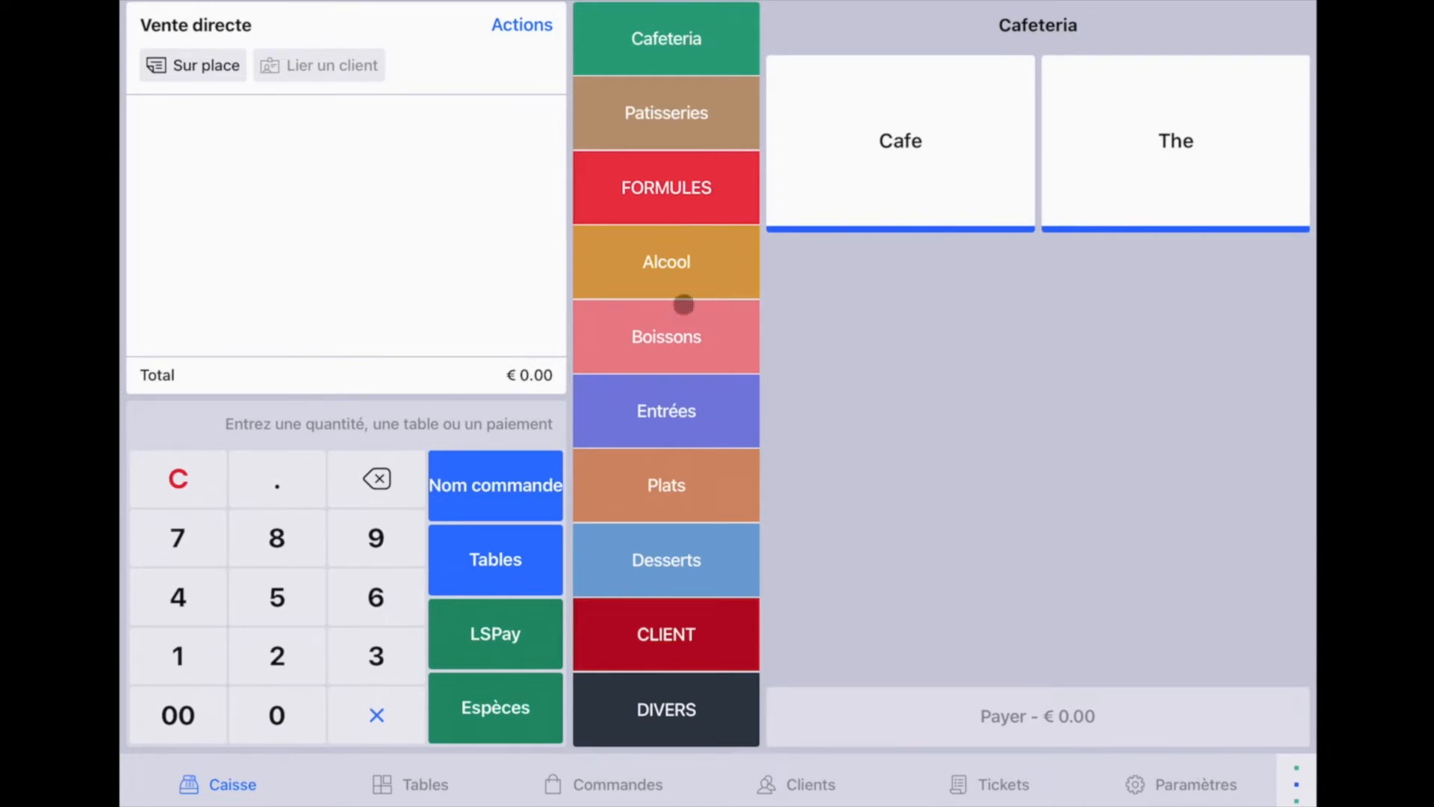
- Ring up Escargots and Assiette charcuterie from the Entrées screen
click(687, 420)
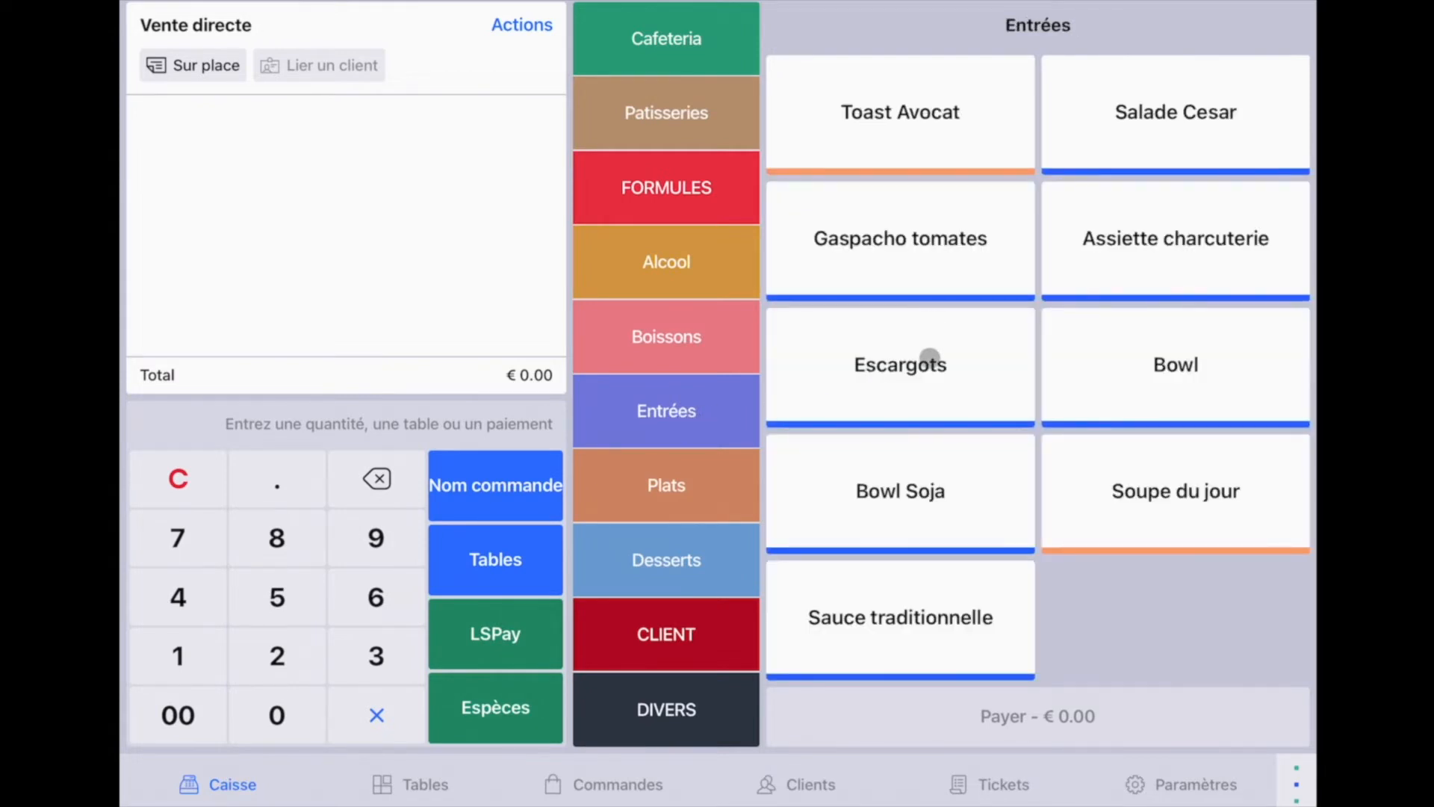
click(928, 361)
click(1120, 232)
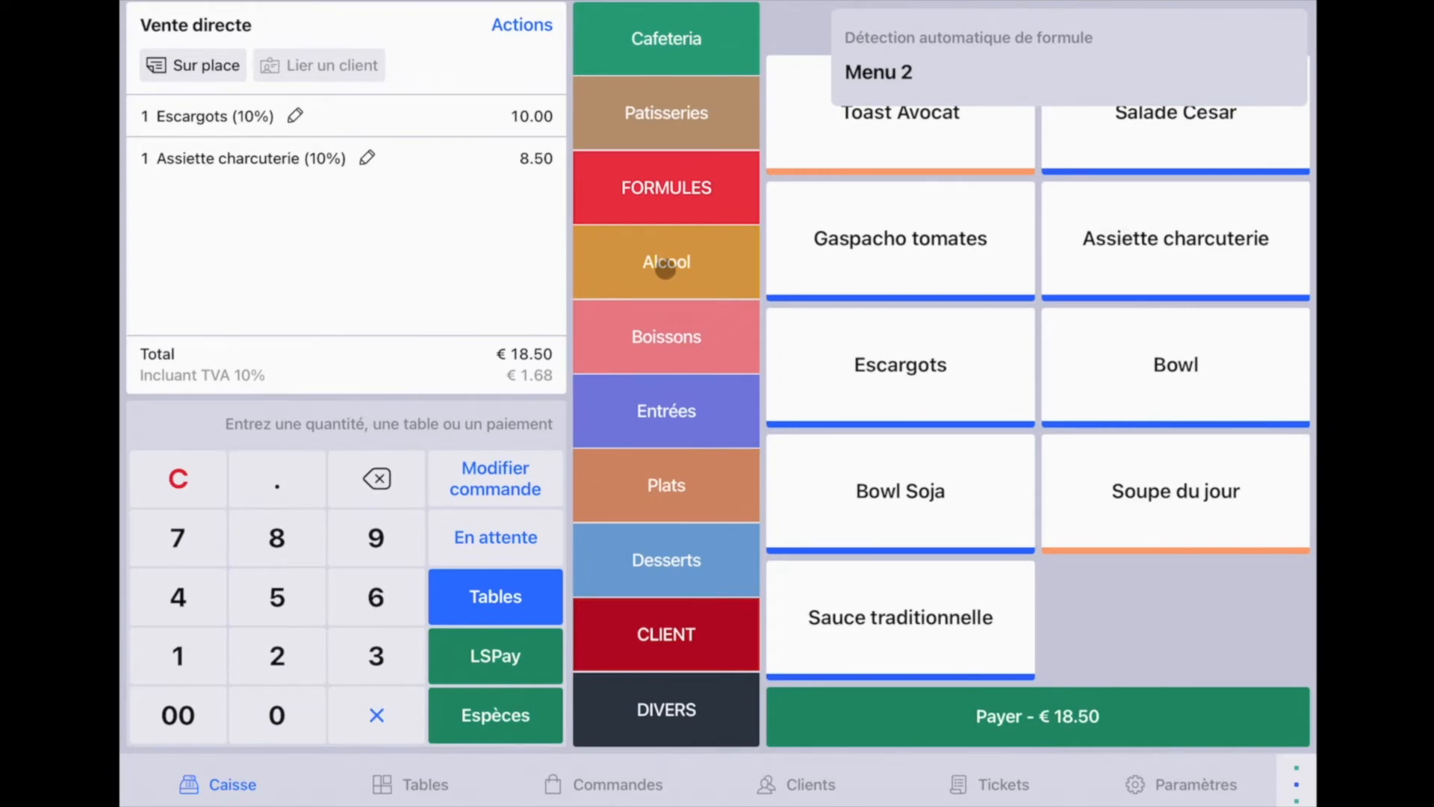
- Check that the Alcool screen holds the Bieres sub-screen
click(665, 269)
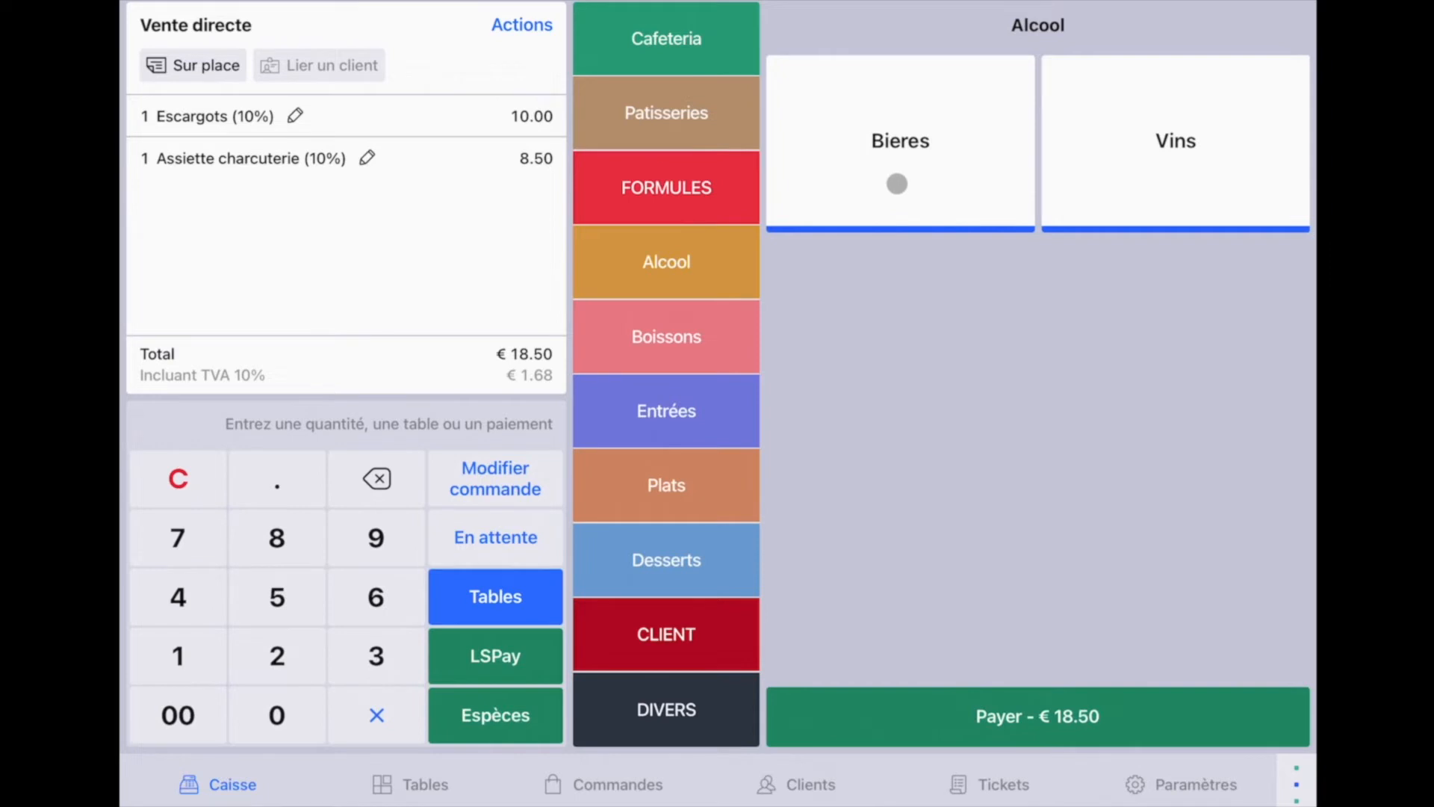
click(897, 184)
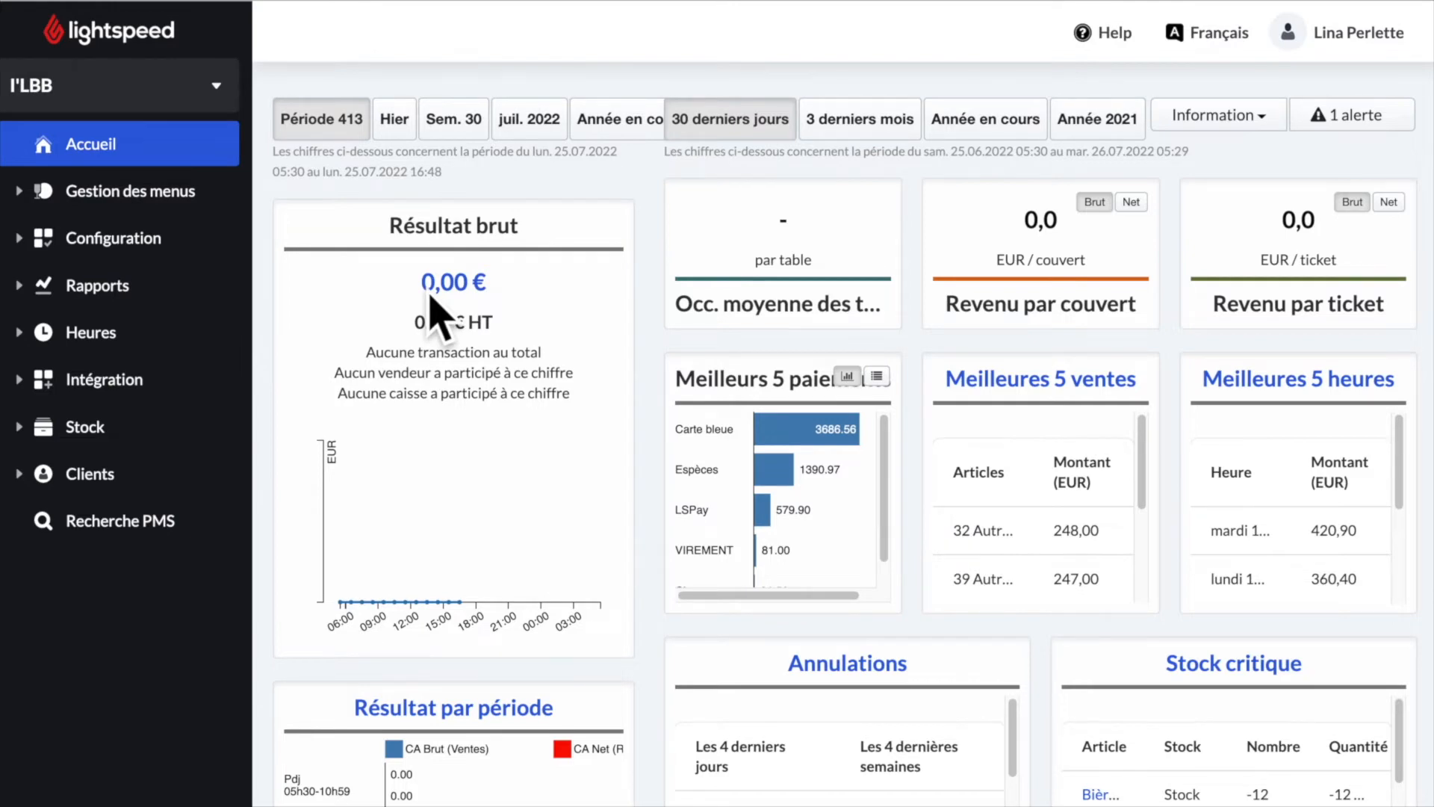
click(213, 212)
- Open the Carte menu and browse Entrées, then Cafeteria's Cafe sub-screen
click(145, 348)
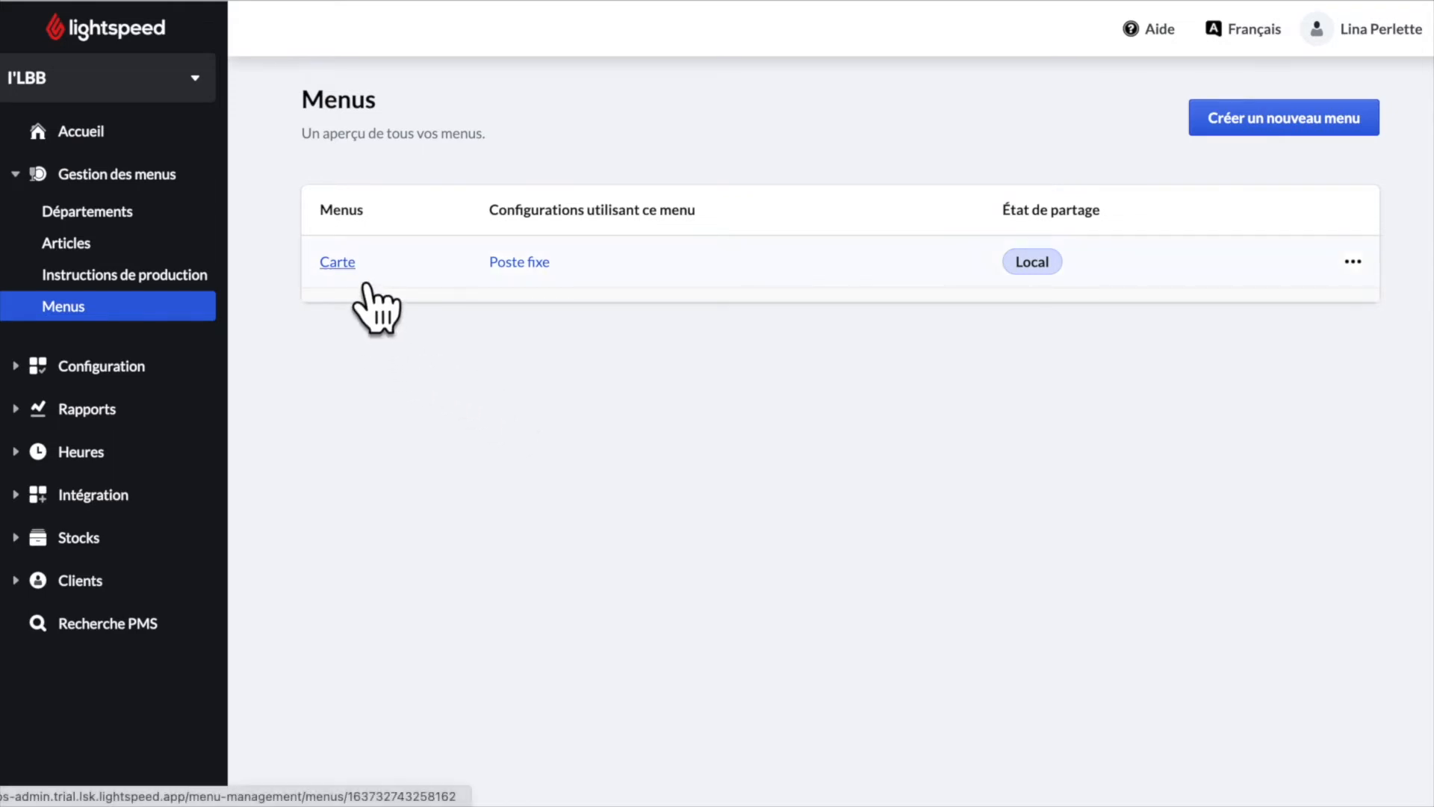
click(337, 262)
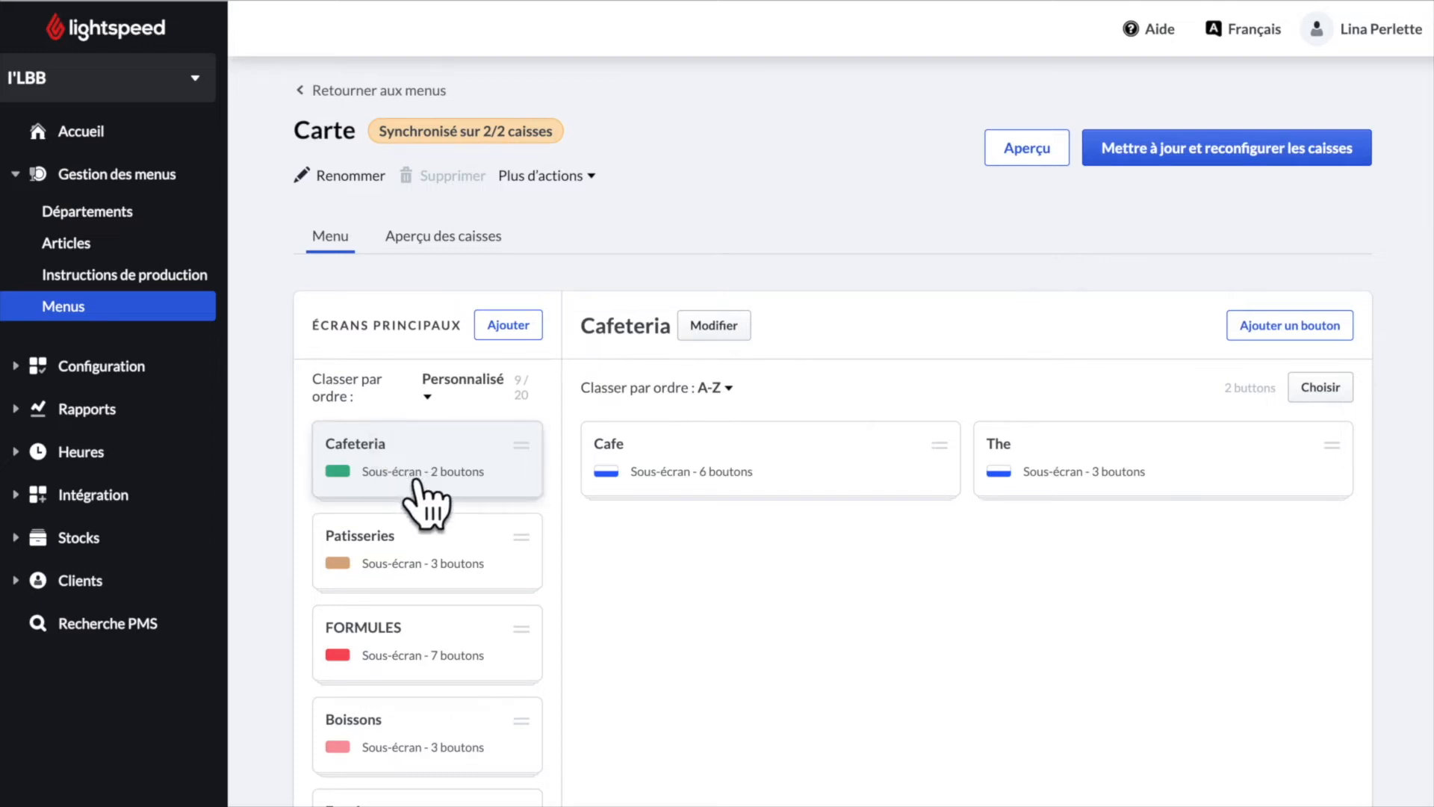
scroll(433, 515, down, 1)
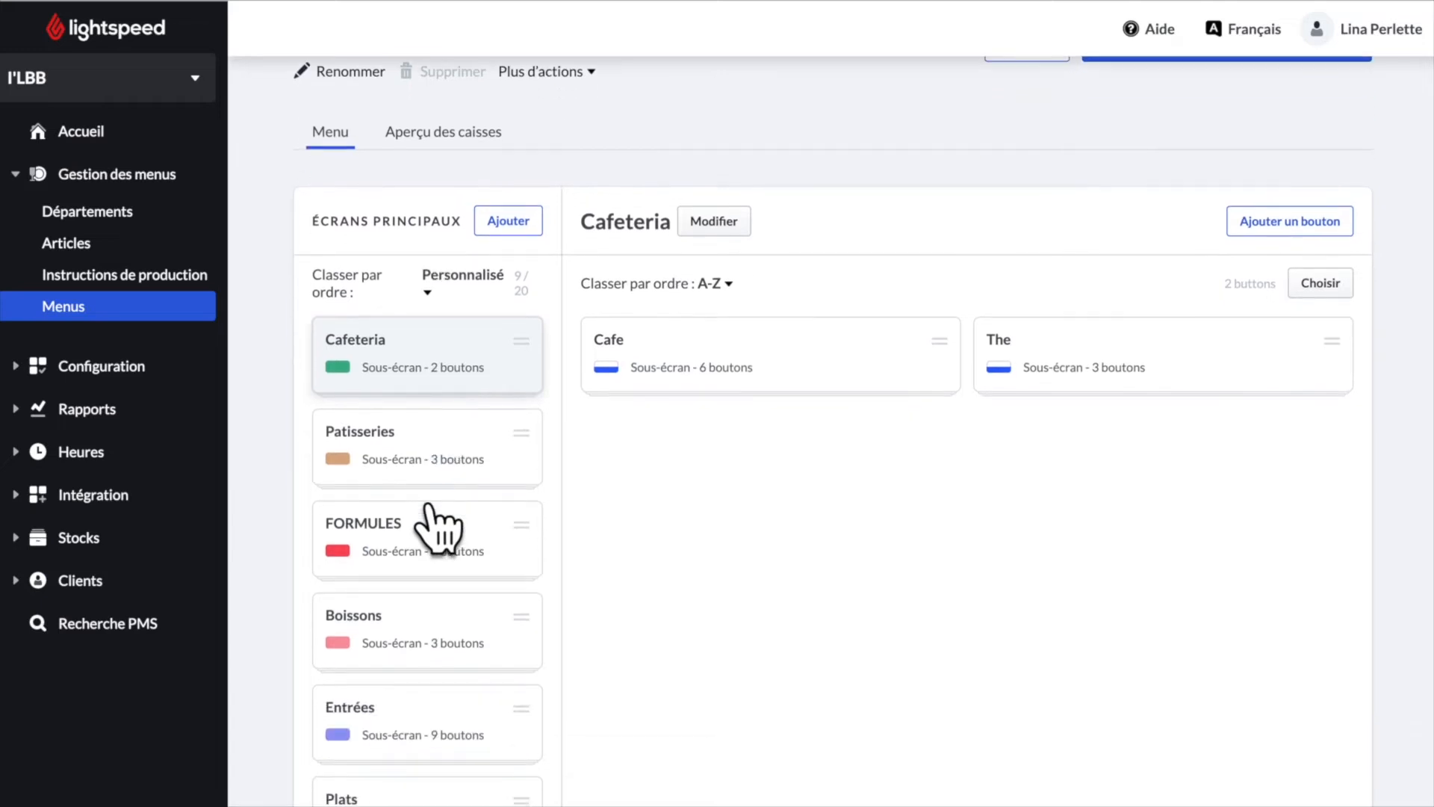
click(440, 732)
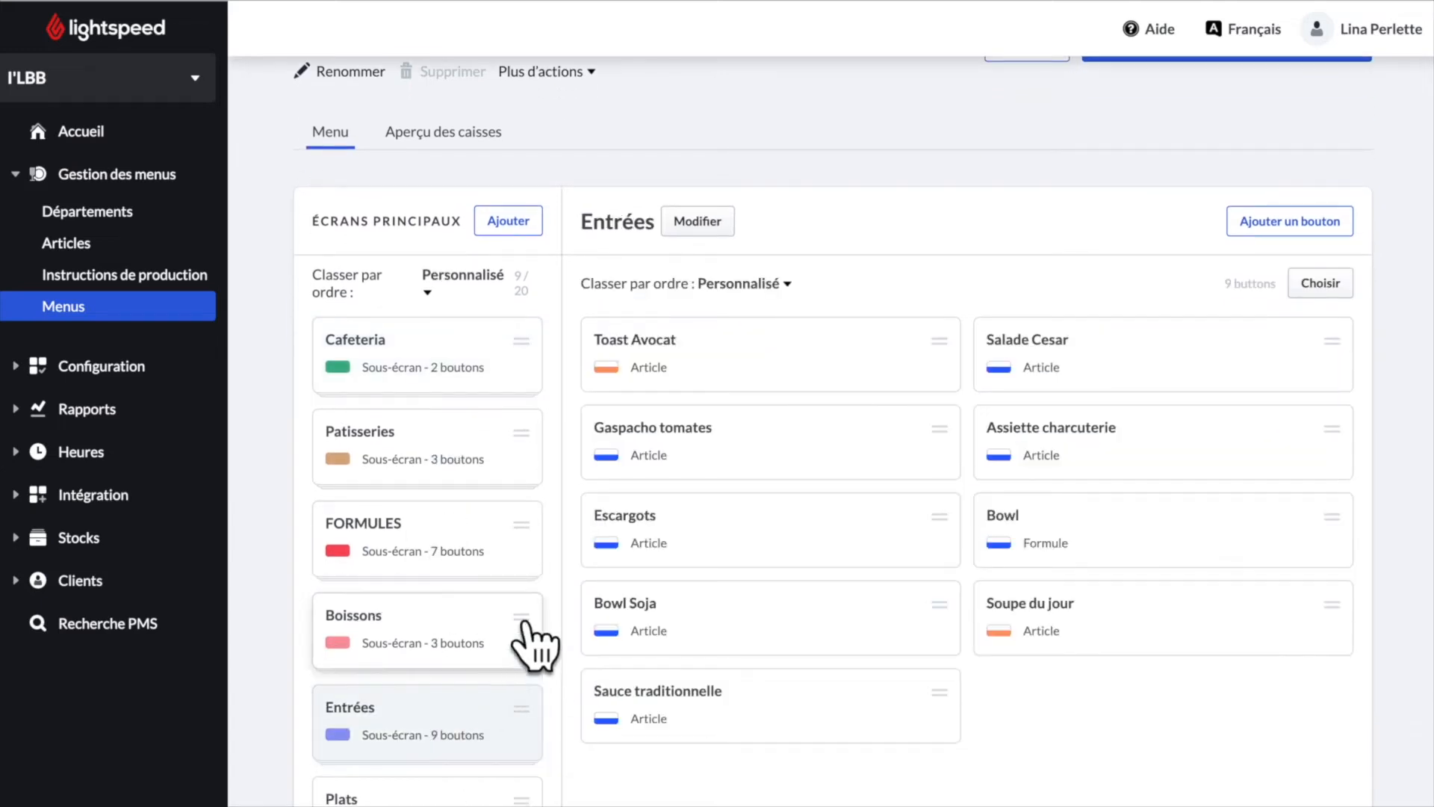
click(478, 400)
click(723, 383)
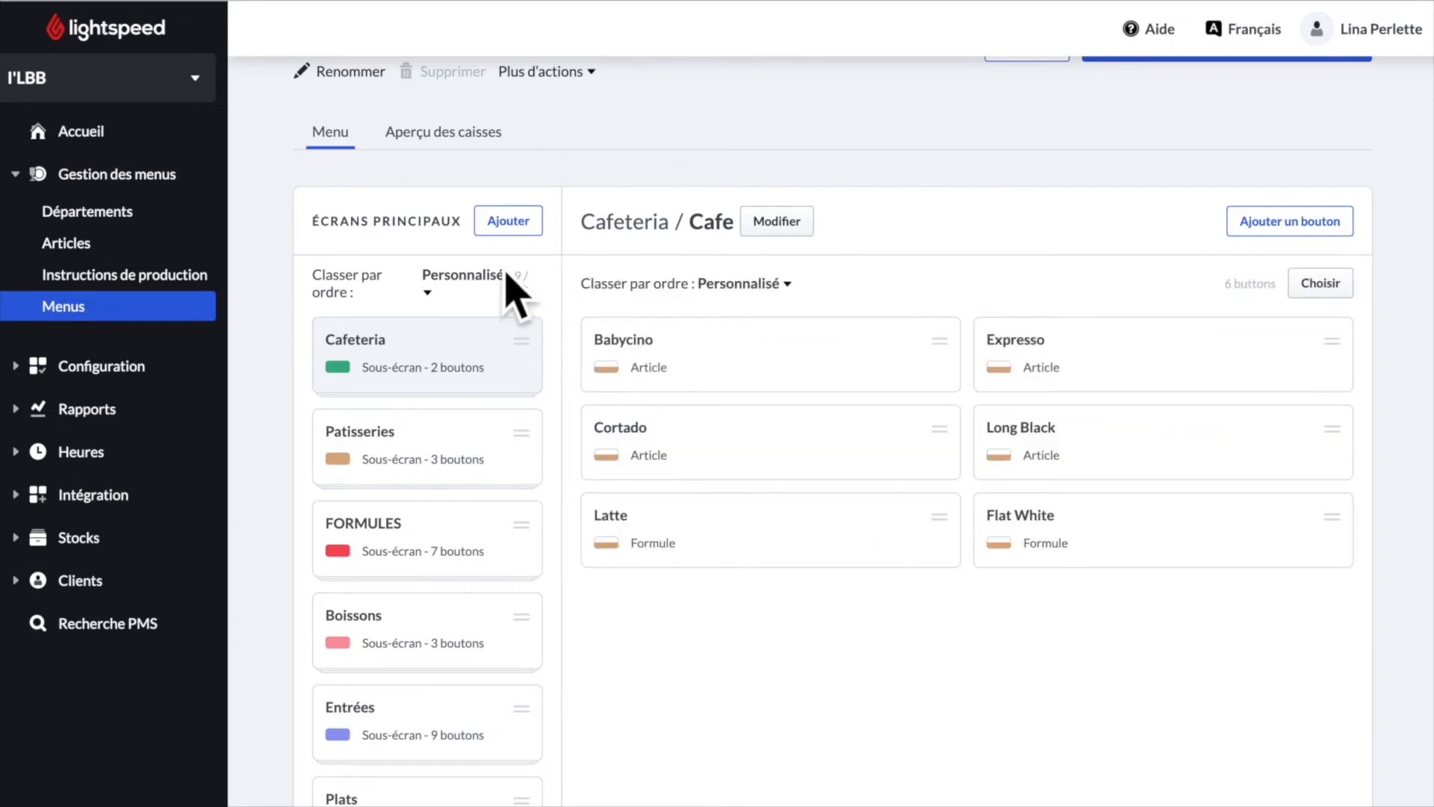
- Create a main screen named Alcool with a beige button colour and save it
click(526, 227)
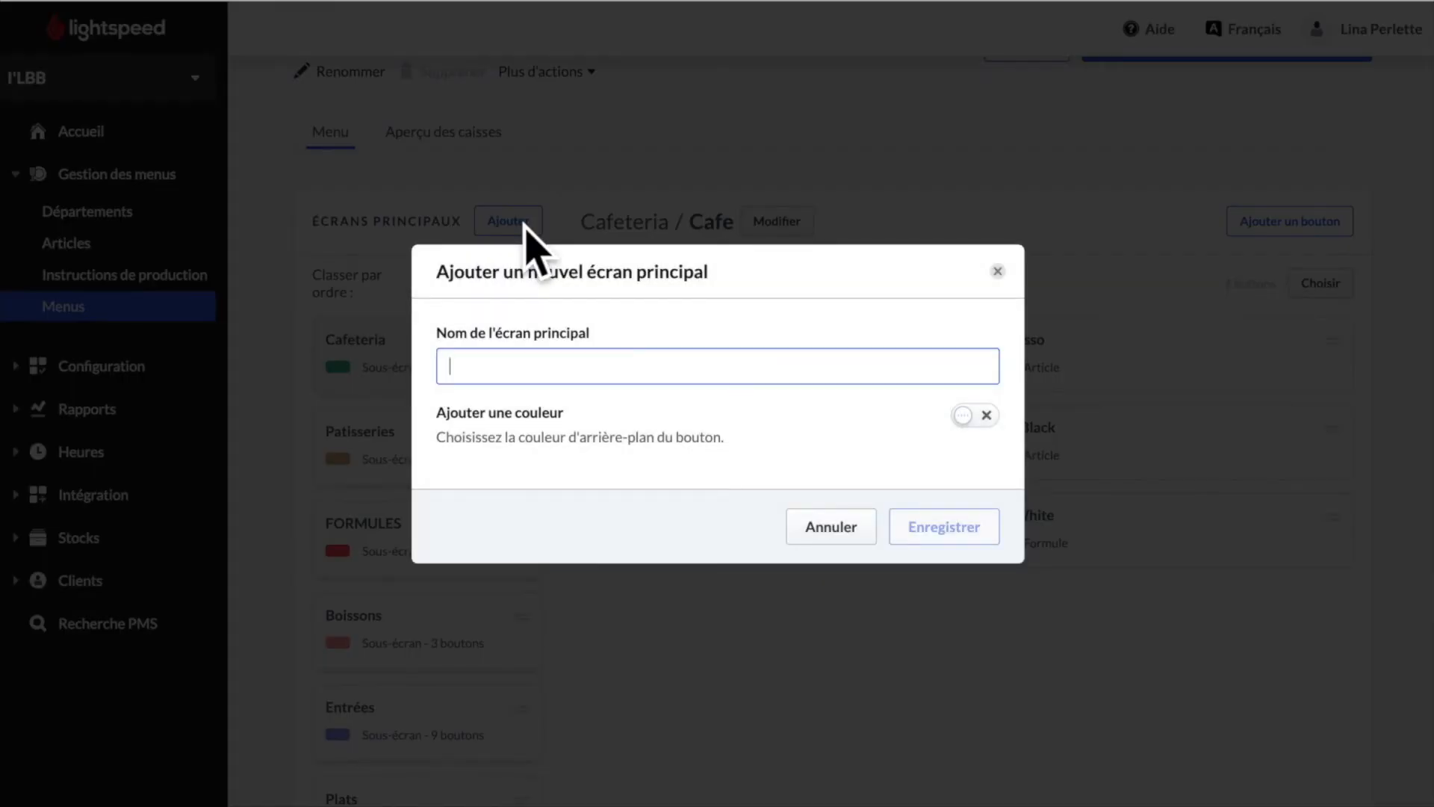
click(559, 377)
text(Alcool)
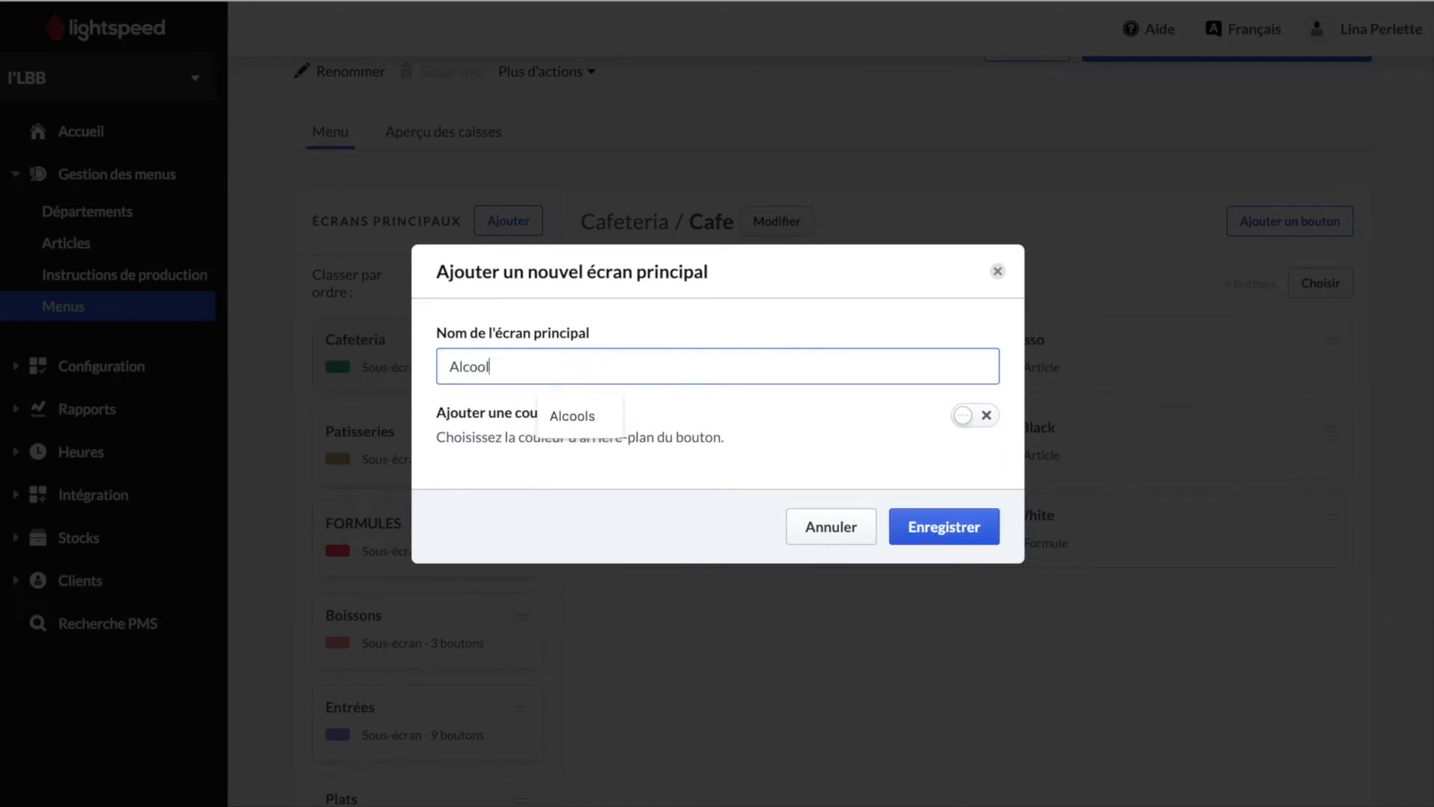
click(980, 416)
click(457, 458)
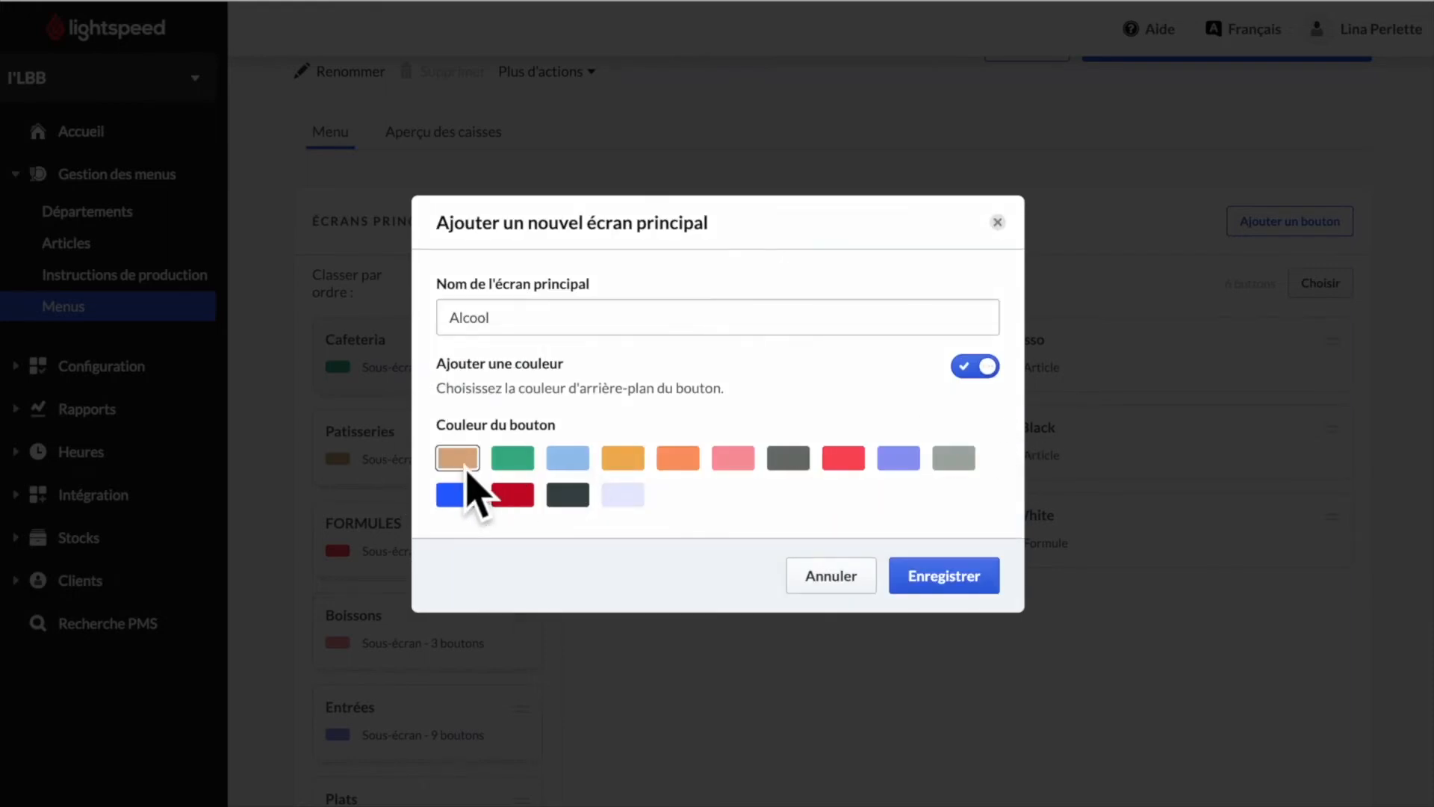
click(964, 597)
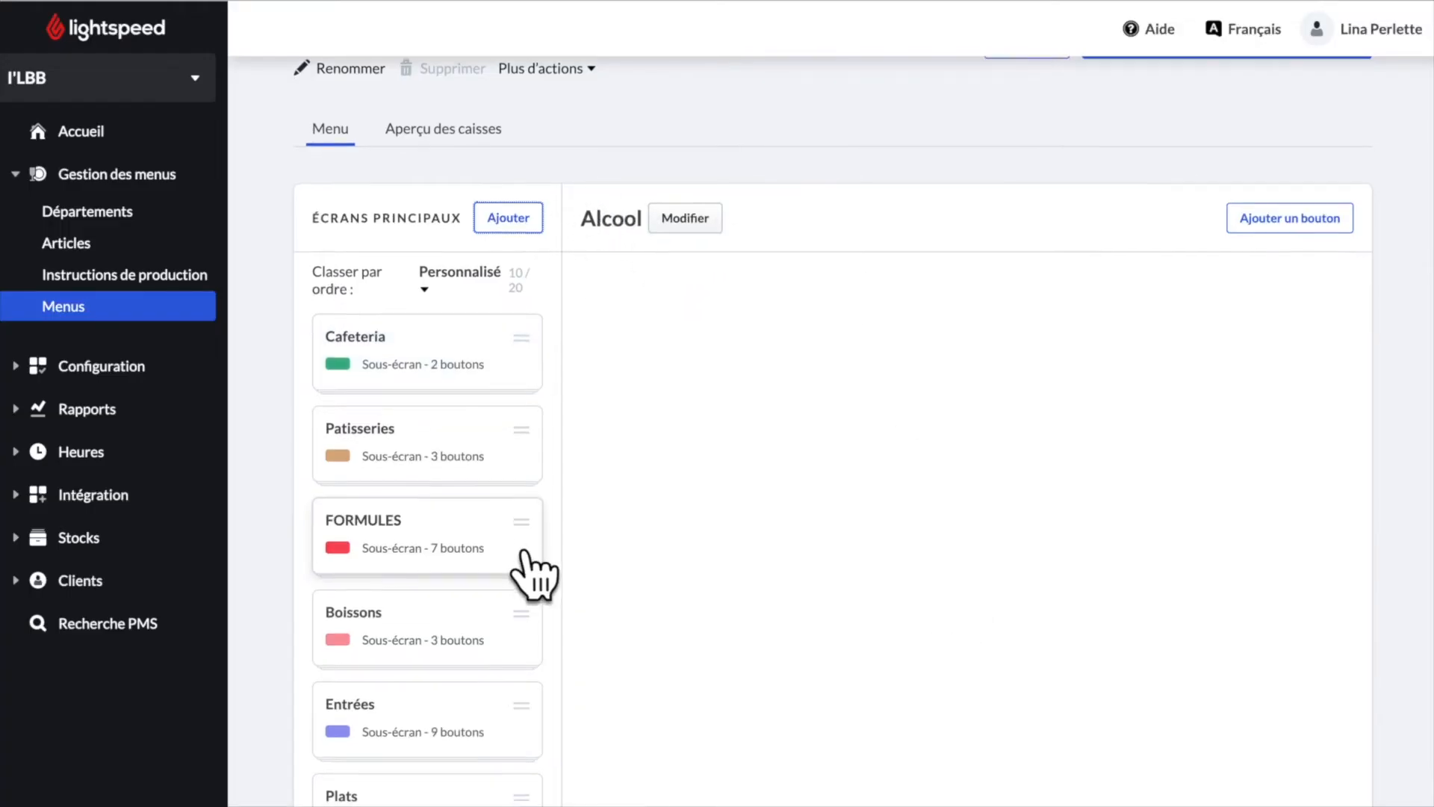
- Drag the Alcool main screen up to sit between FORMULES and Boissons
scroll(526, 568, down, 7)
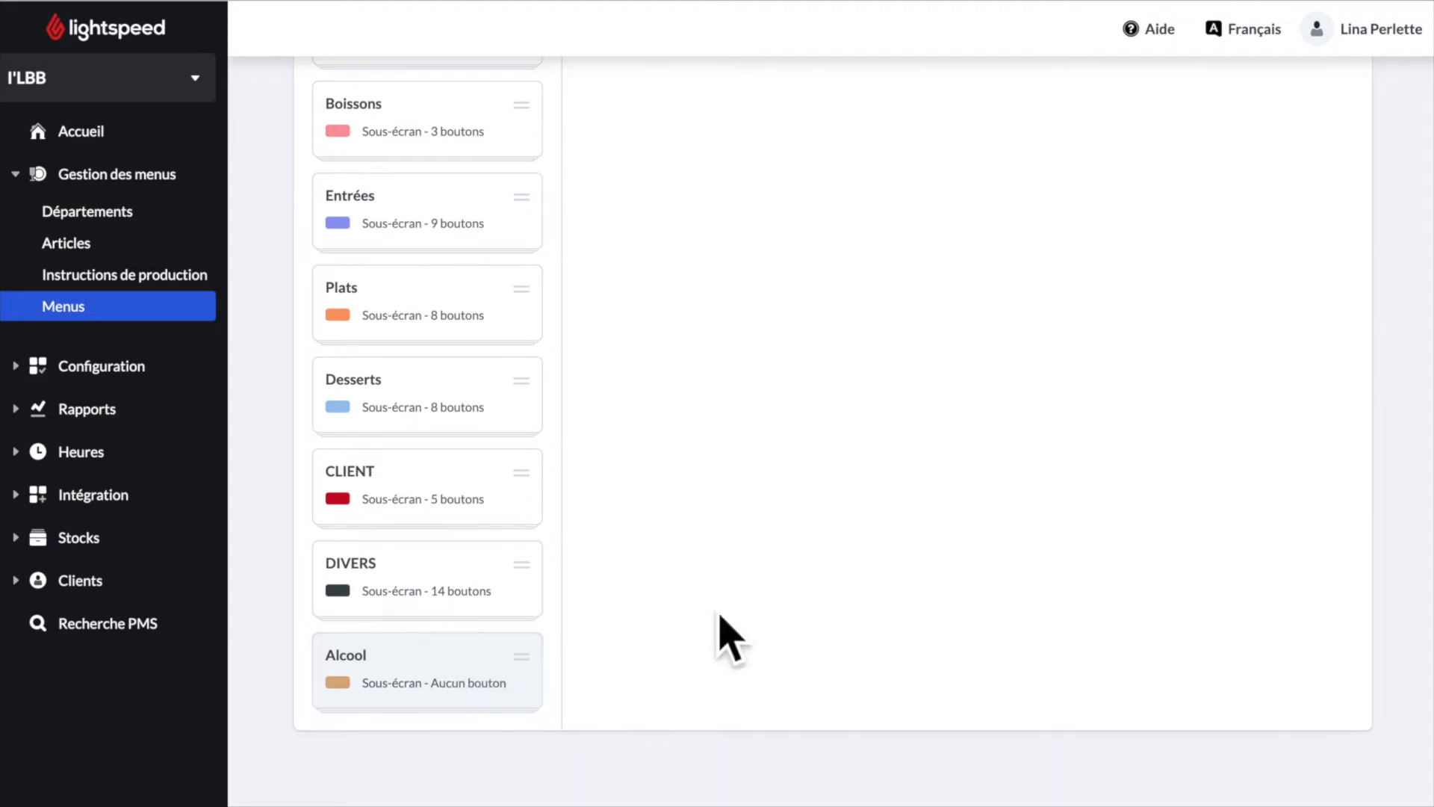
scroll(731, 604, up, 3)
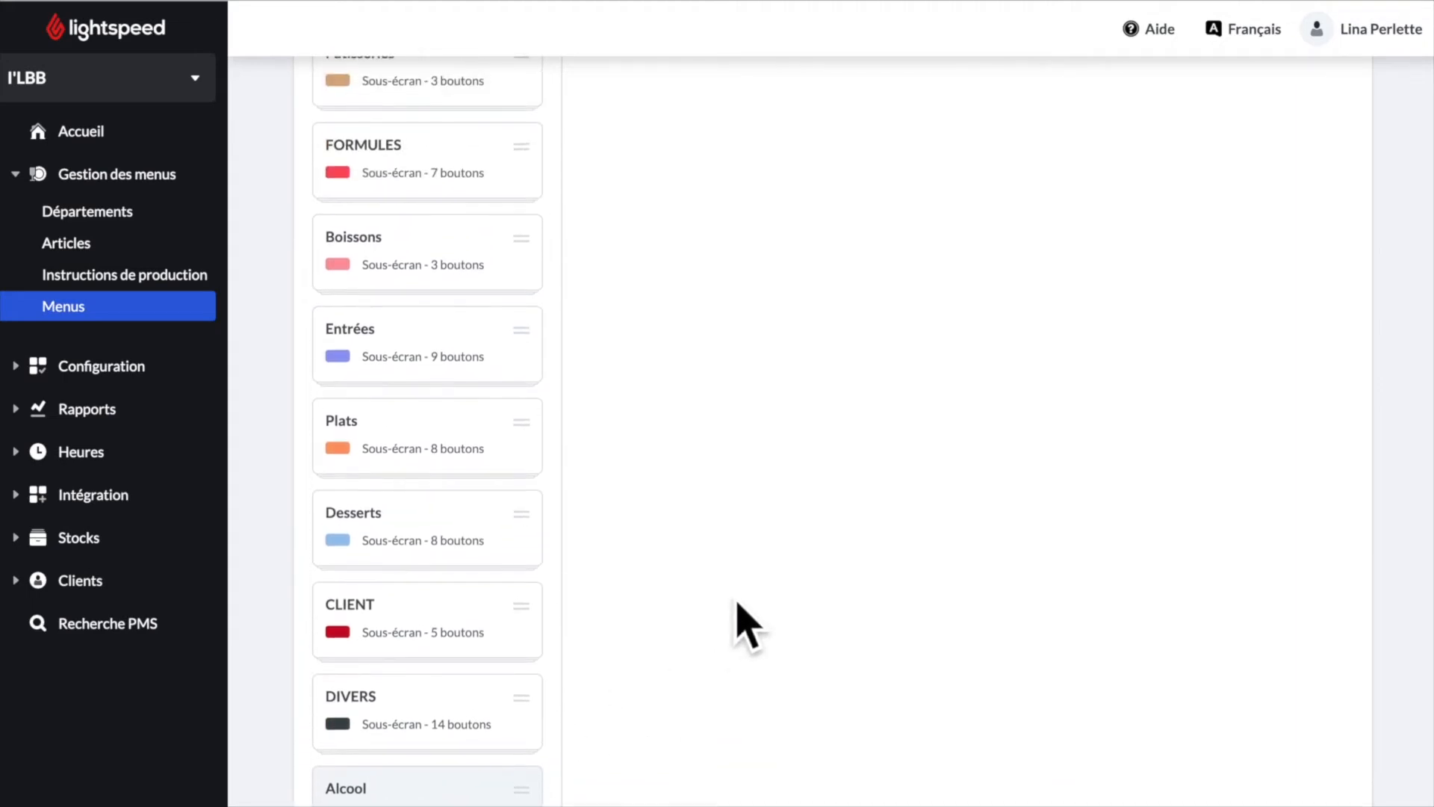
scroll(732, 597, up, 2)
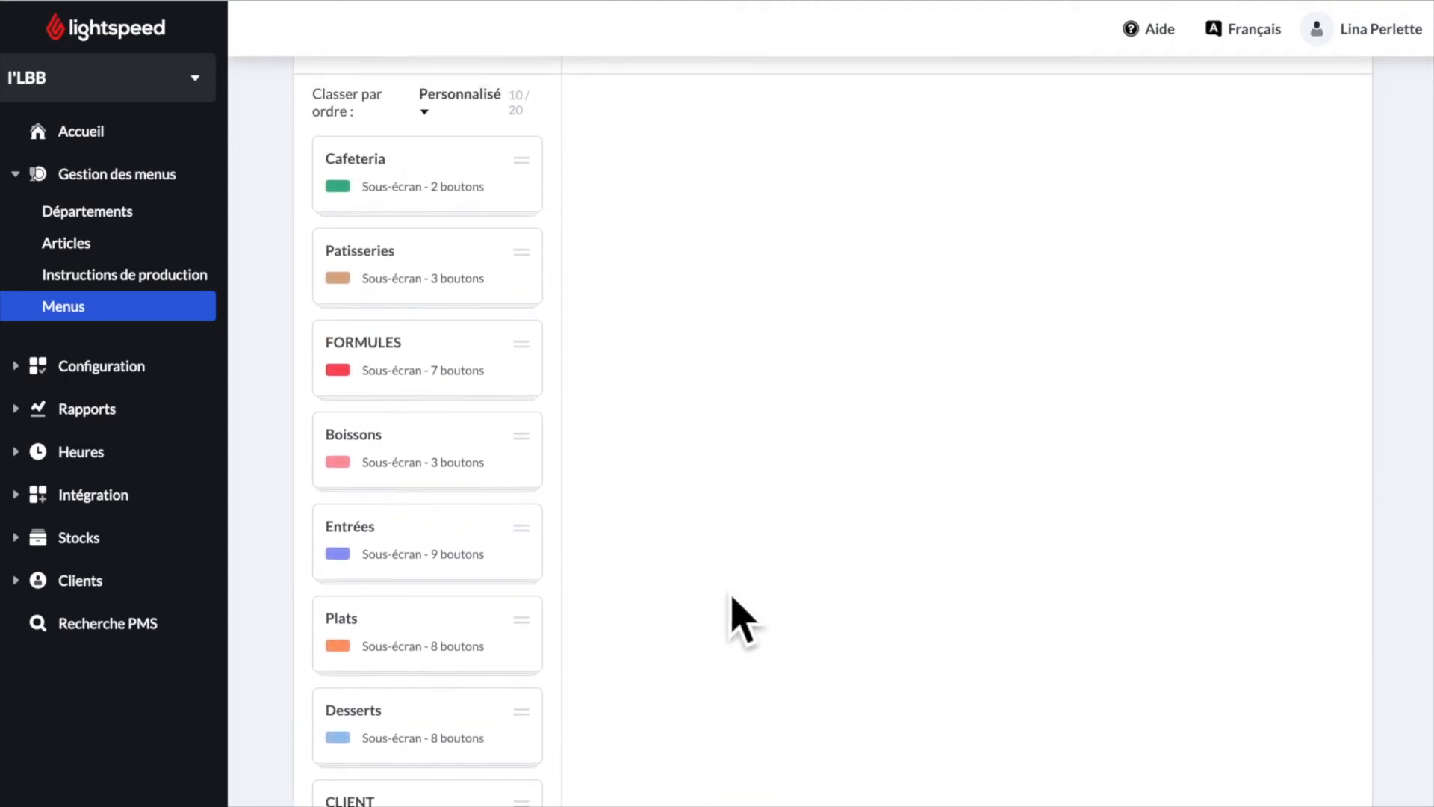
scroll(732, 605, down, 5)
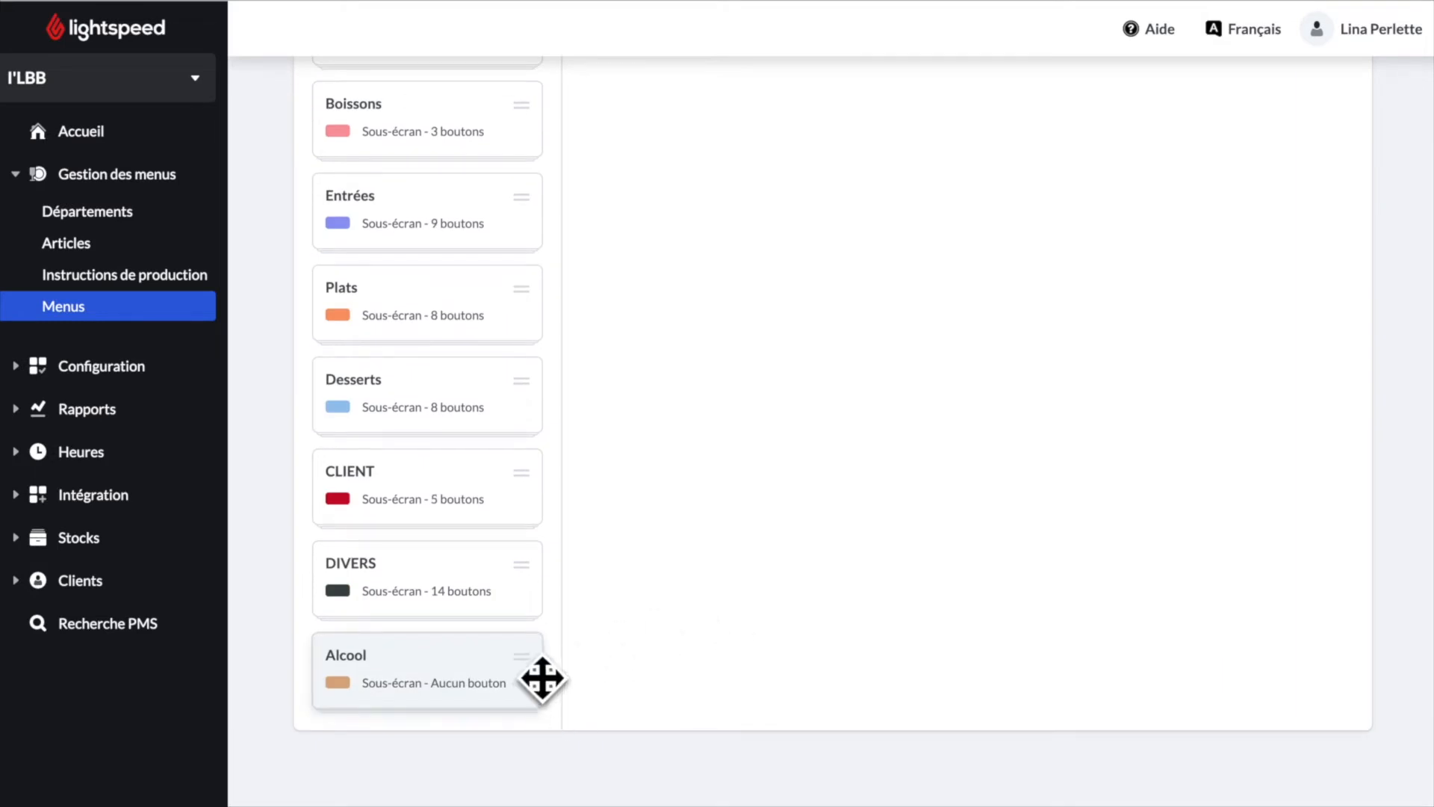
drag(542, 678, 485, 474)
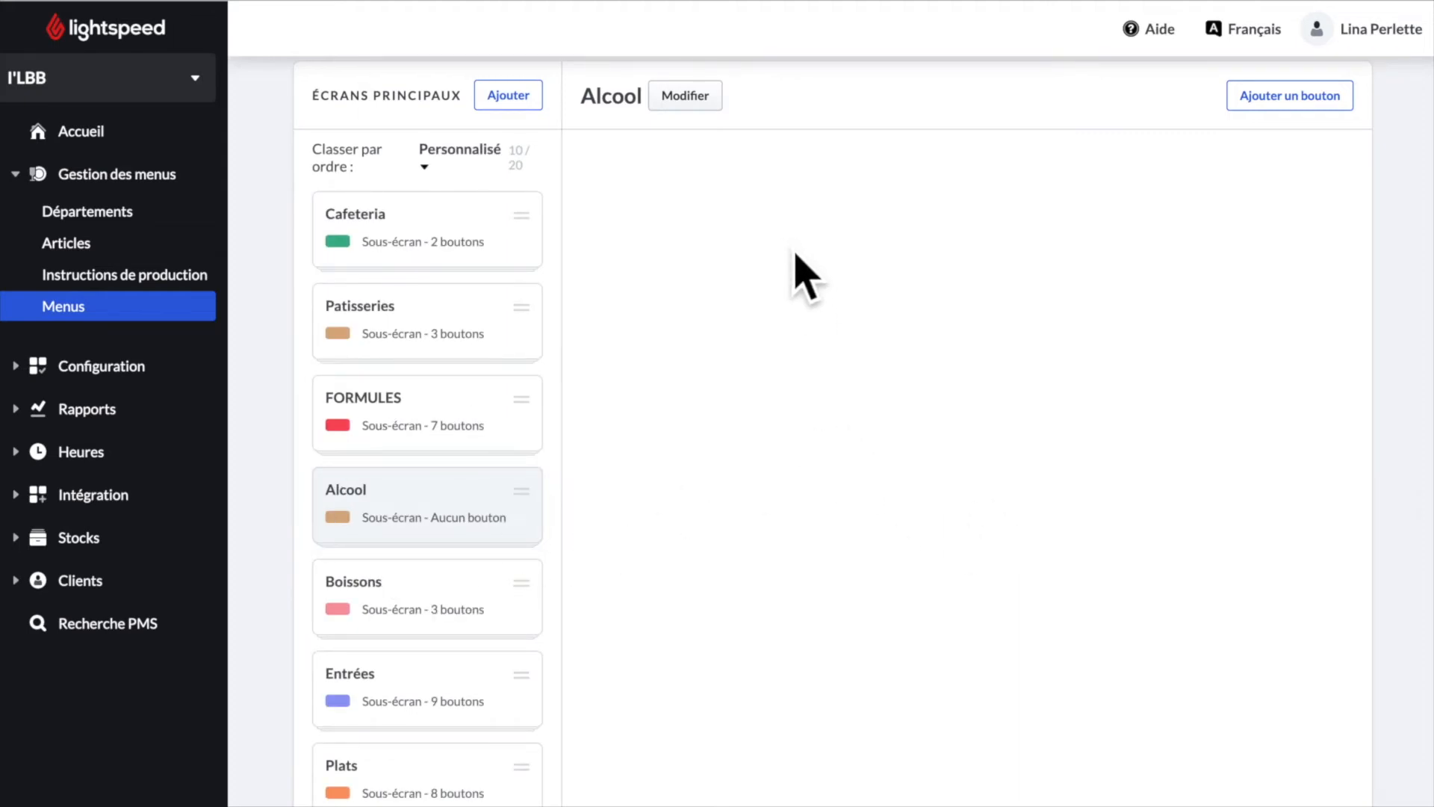
scroll(814, 276, up, 1)
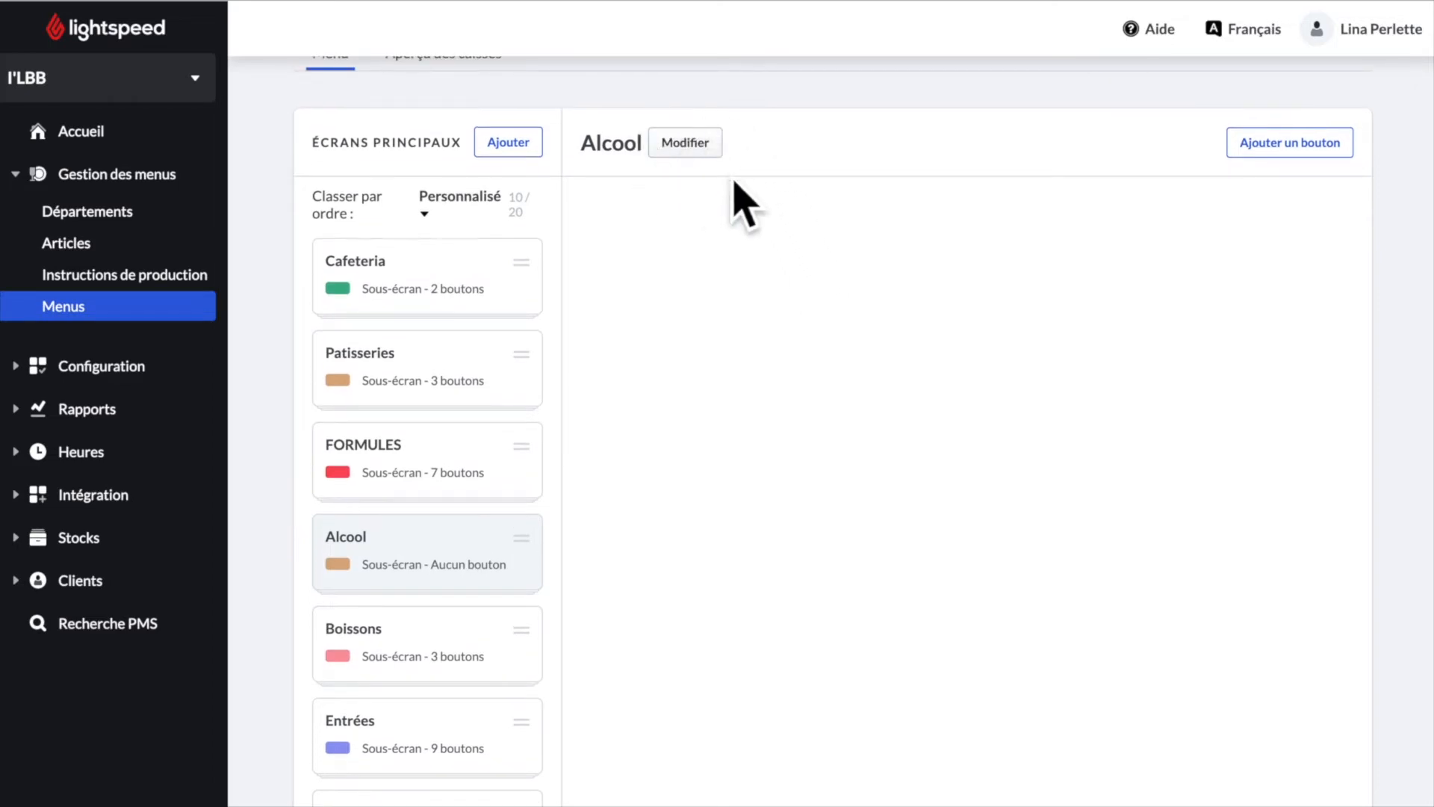
click(704, 154)
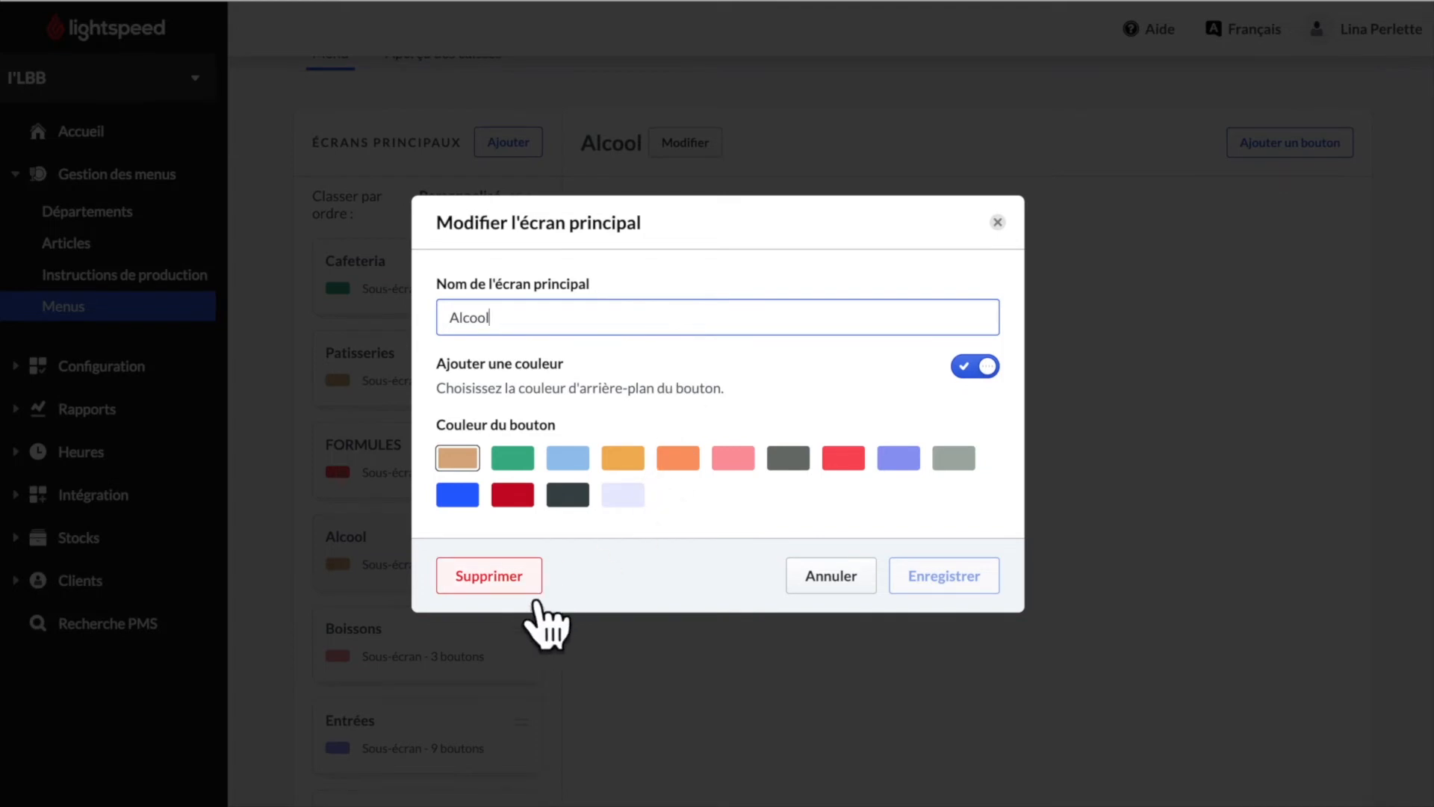
click(837, 586)
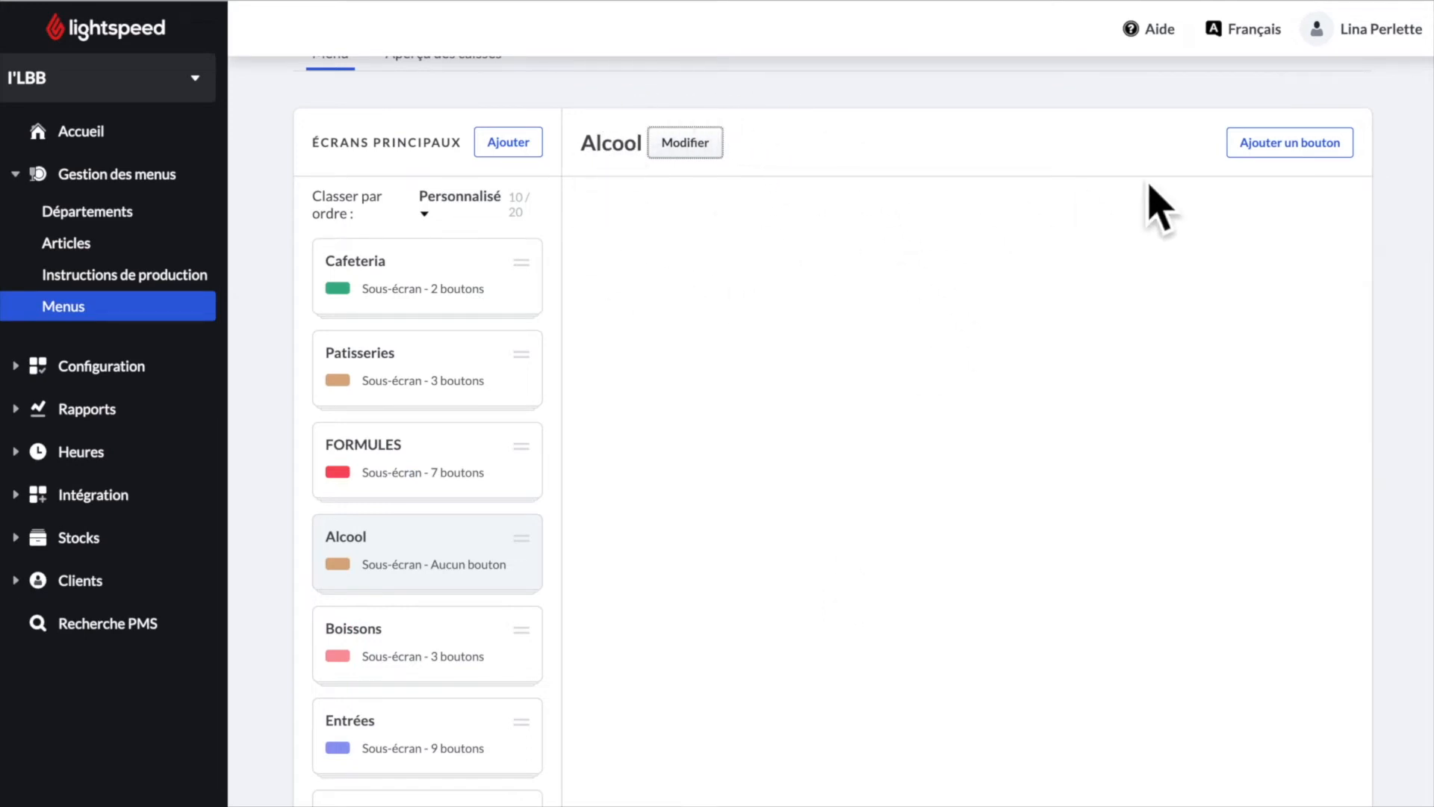
- Add seven Alcool-department article buttons, Bière American Pale Ale through vin pause - verre
click(1333, 158)
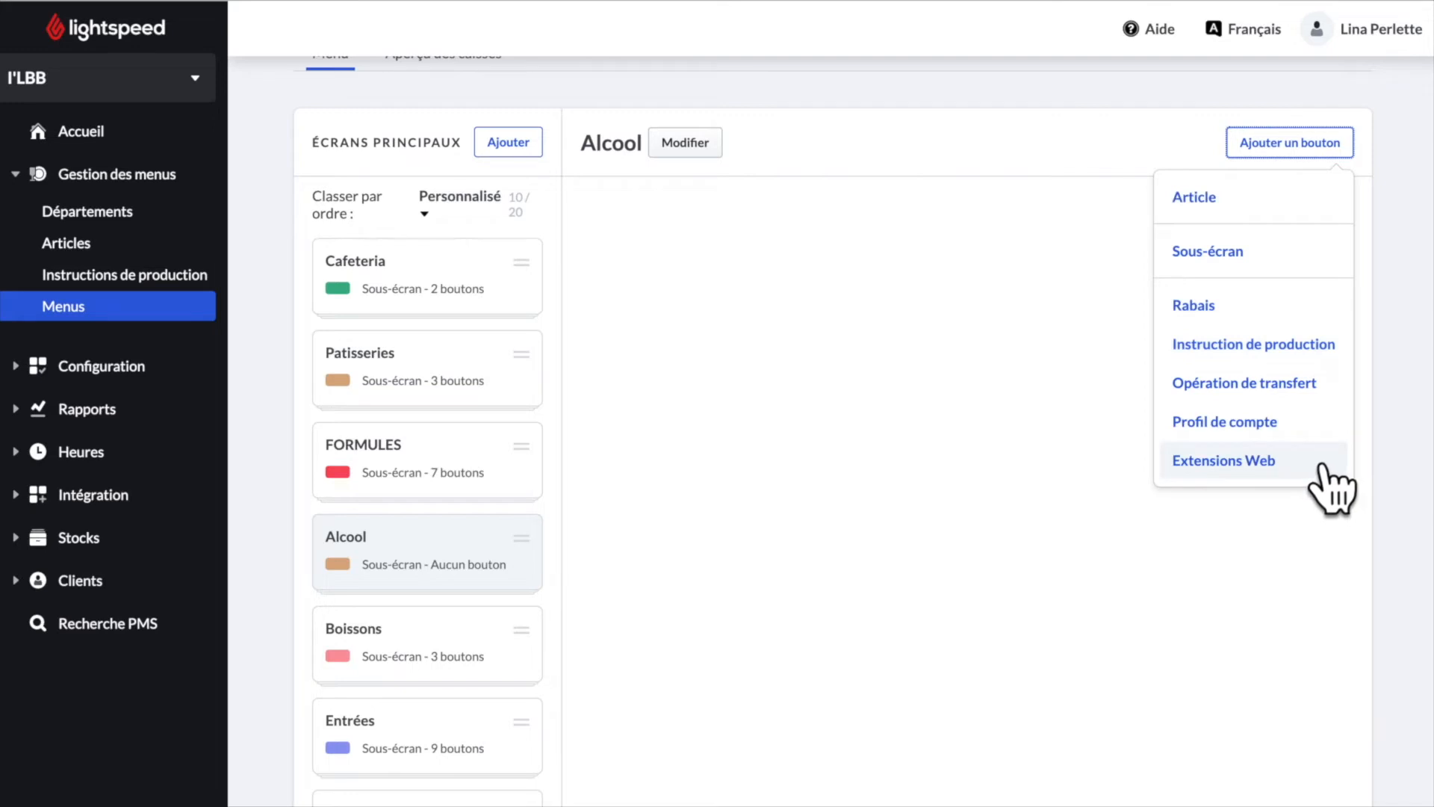
click(1246, 207)
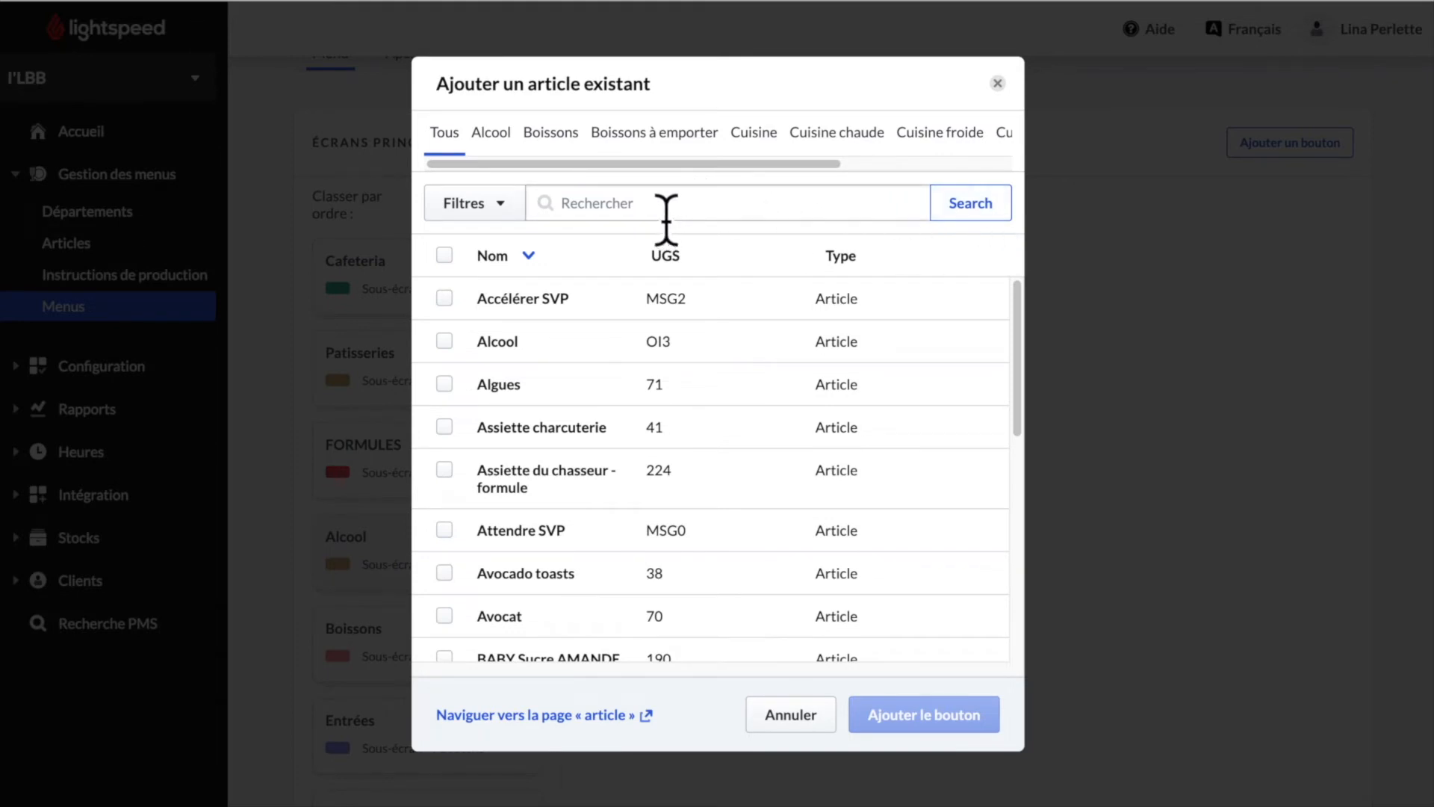
click(603, 219)
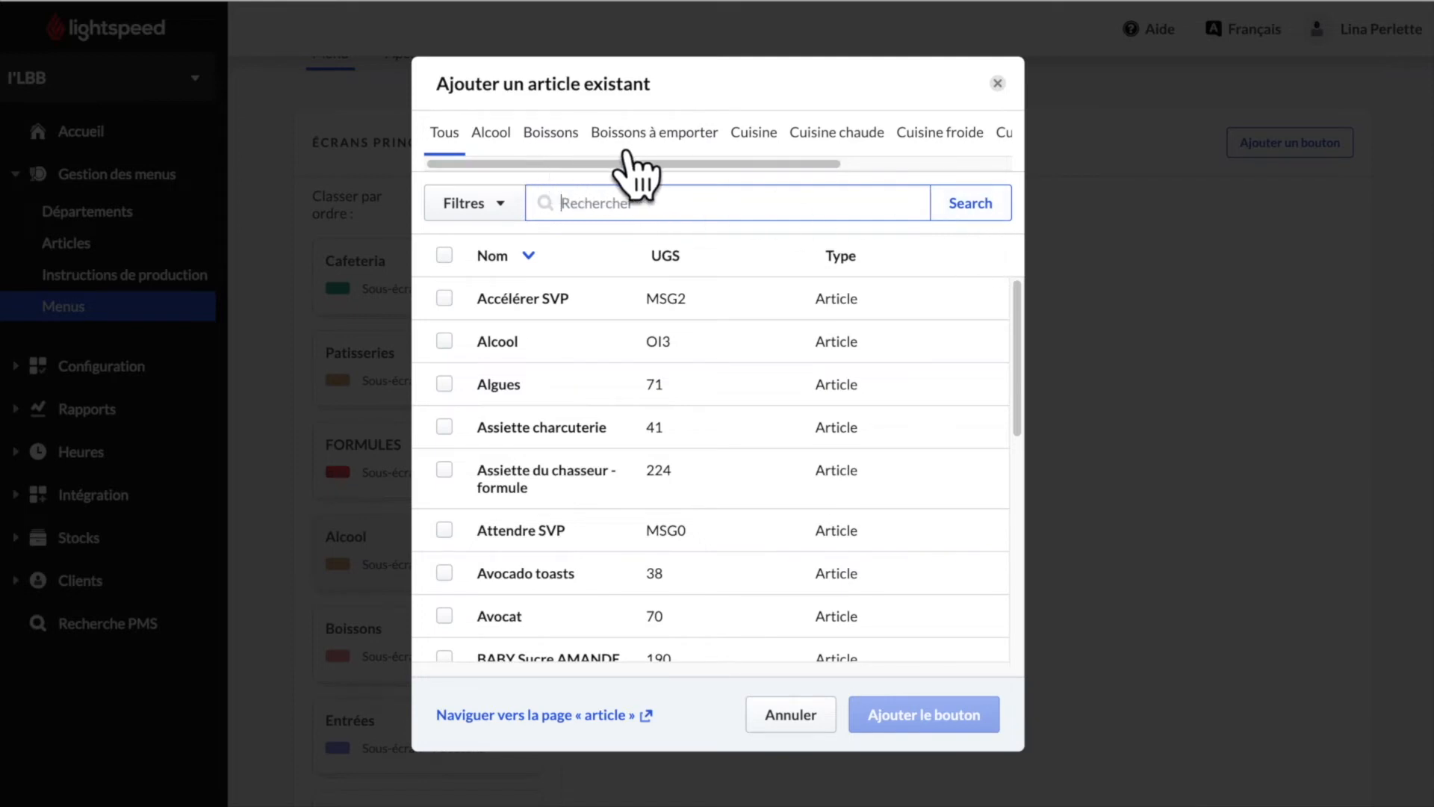
click(519, 152)
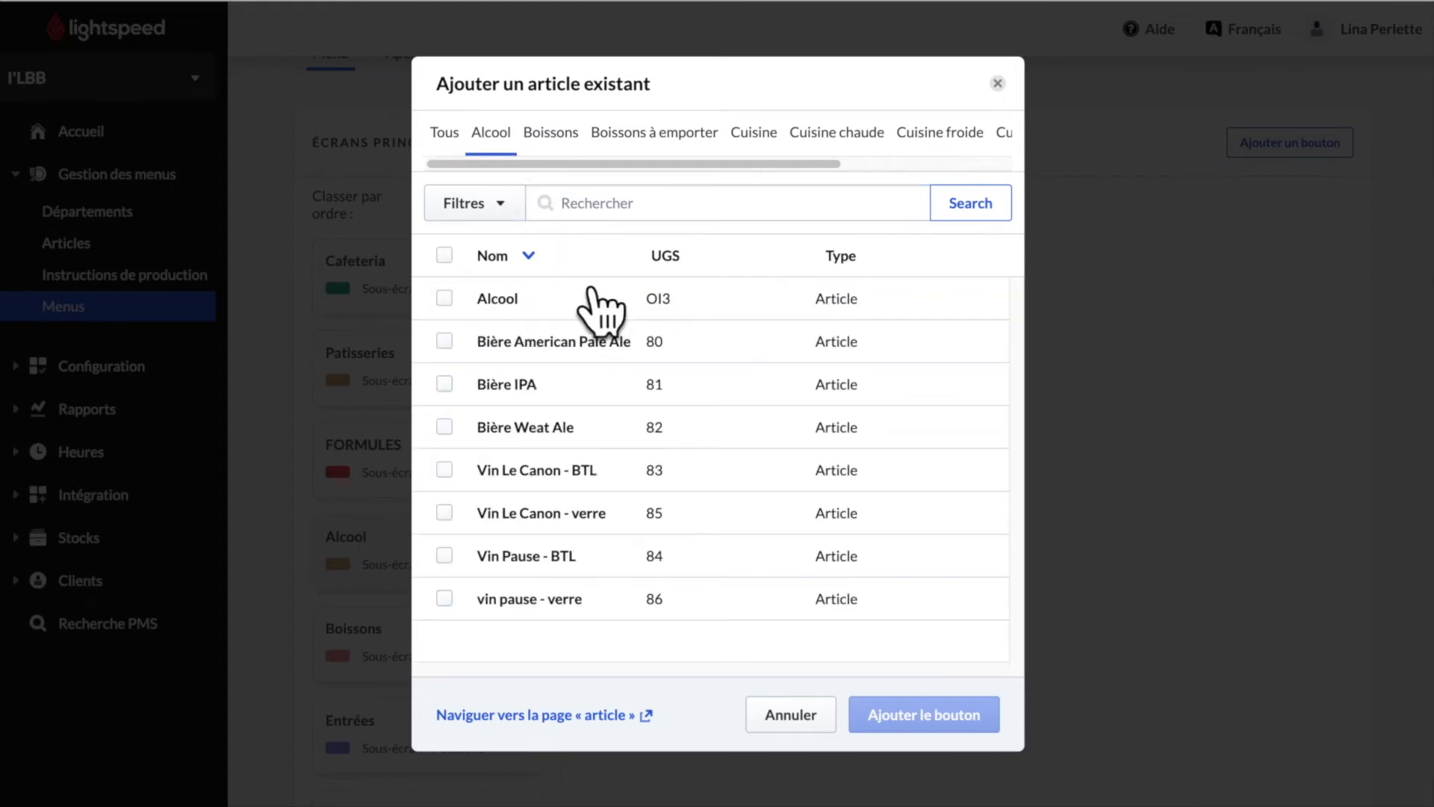
click(447, 341)
click(447, 384)
click(444, 427)
click(445, 470)
click(444, 512)
click(444, 555)
click(445, 600)
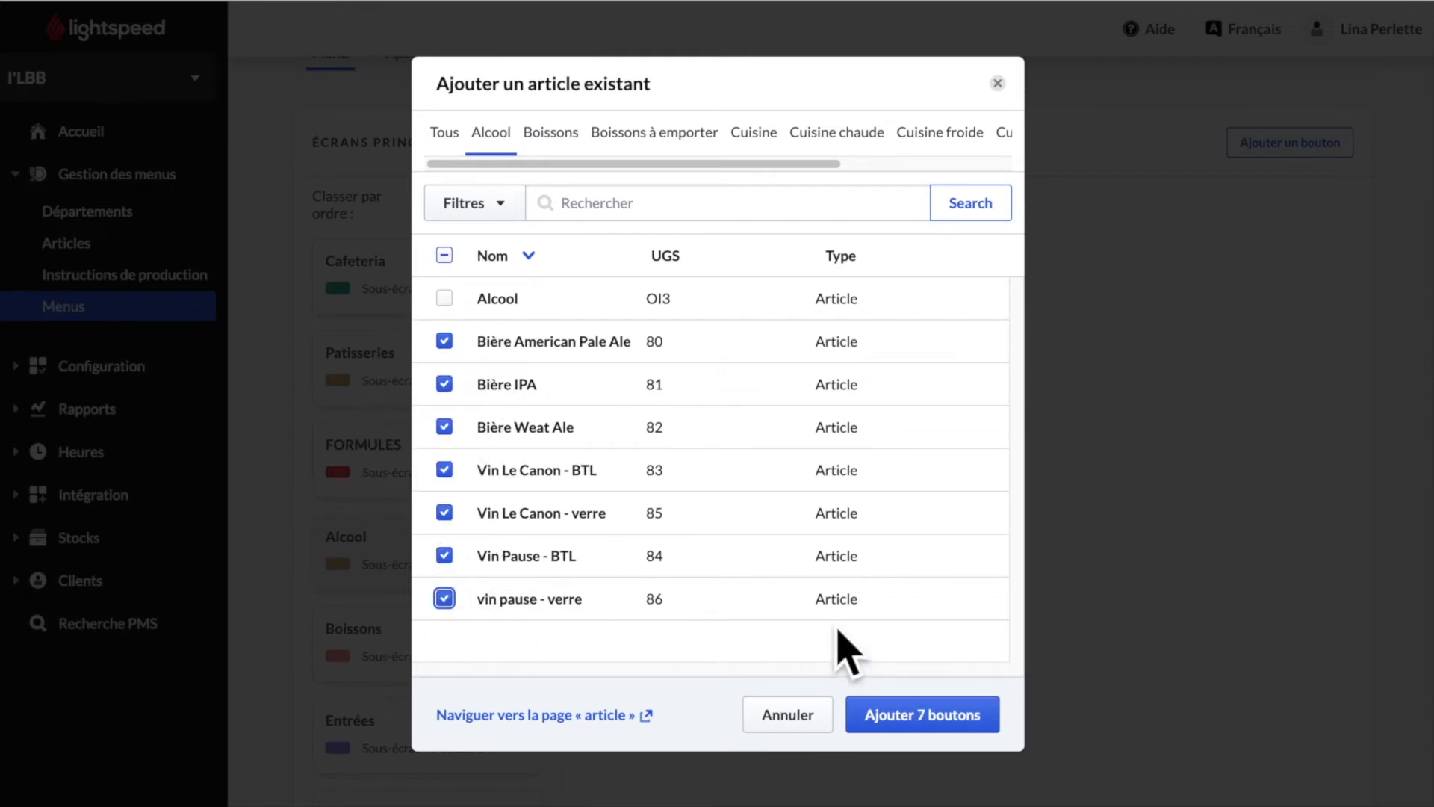
click(960, 734)
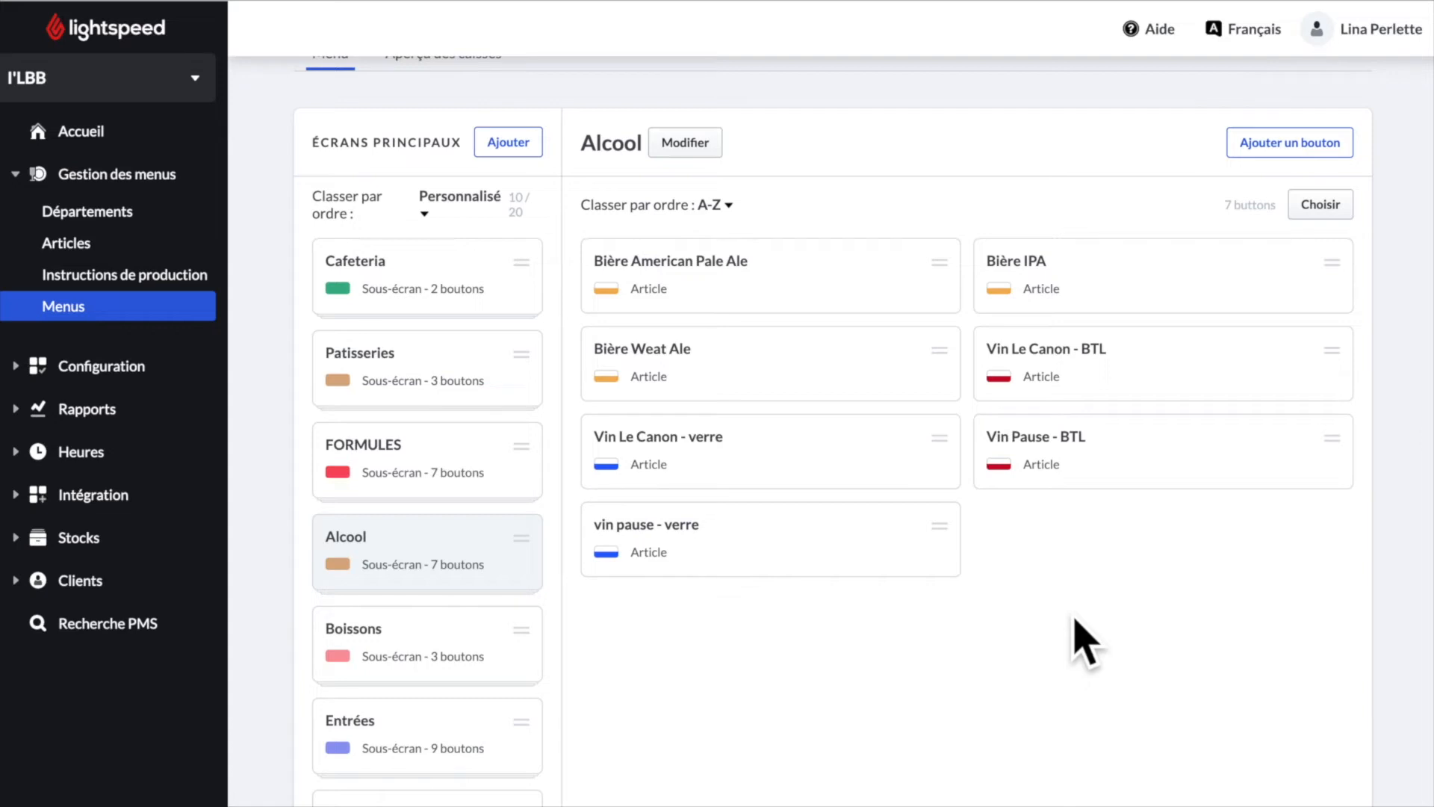
click(879, 281)
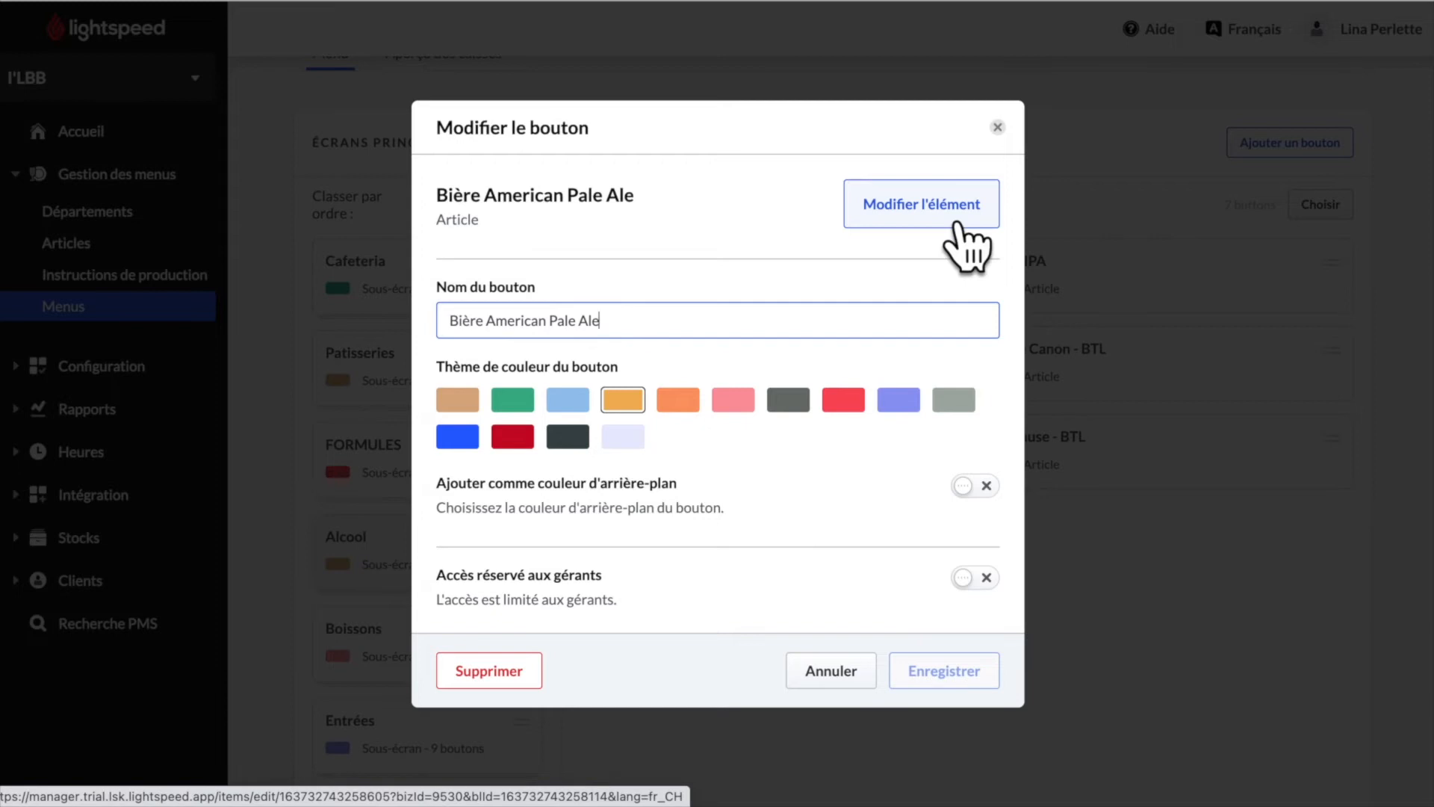
click(1022, 146)
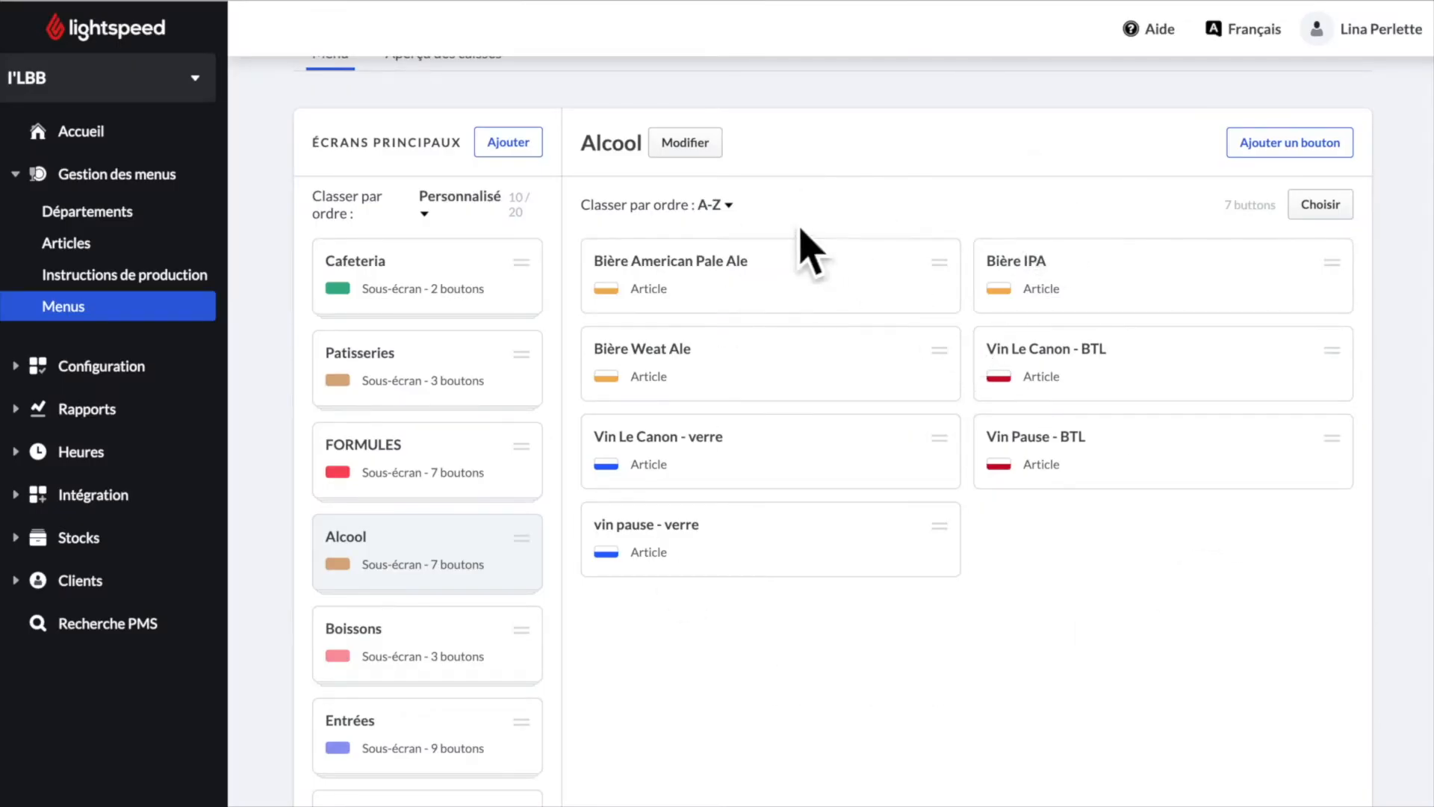
- Move the vin pause - verre button to right after Bière Weat Ale
click(754, 216)
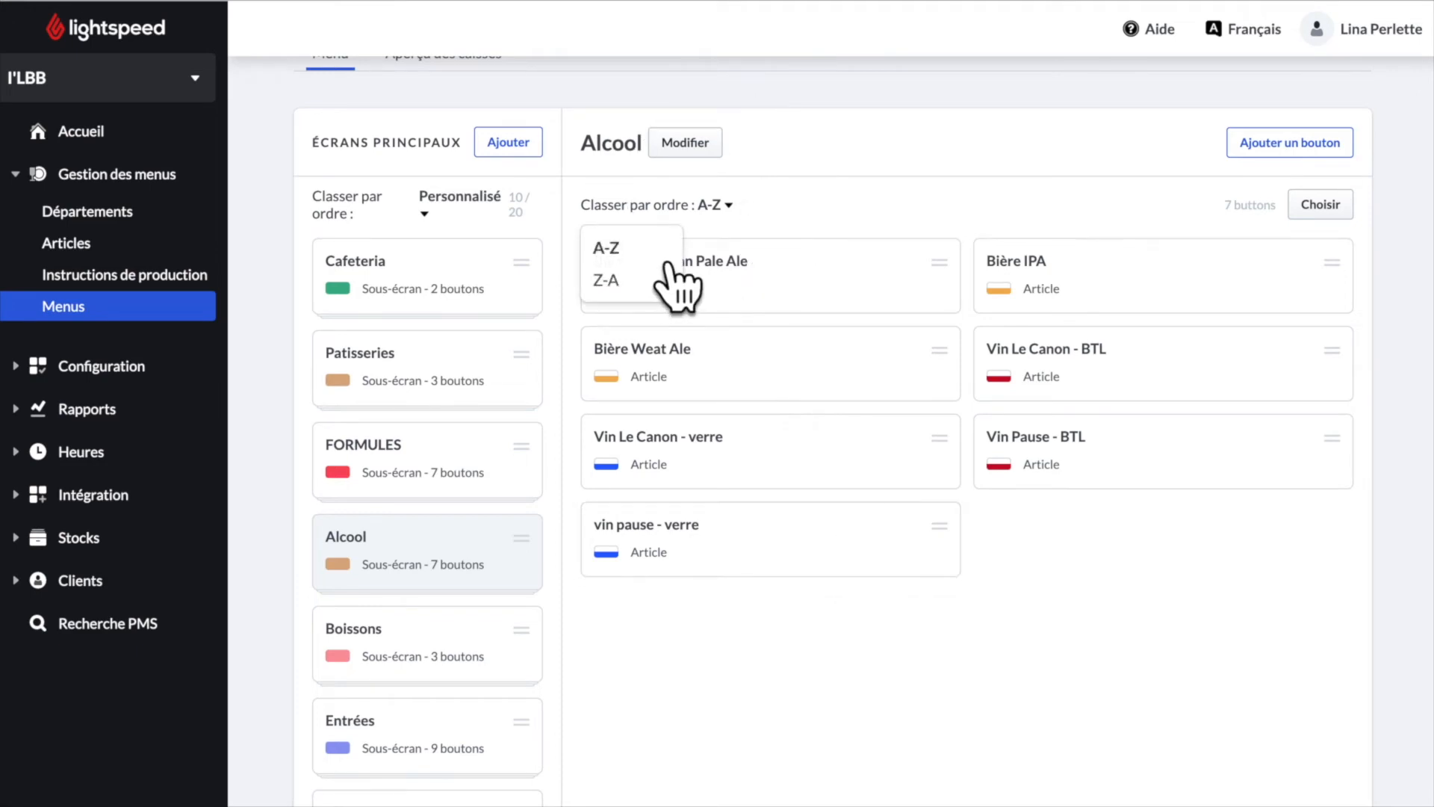
click(799, 218)
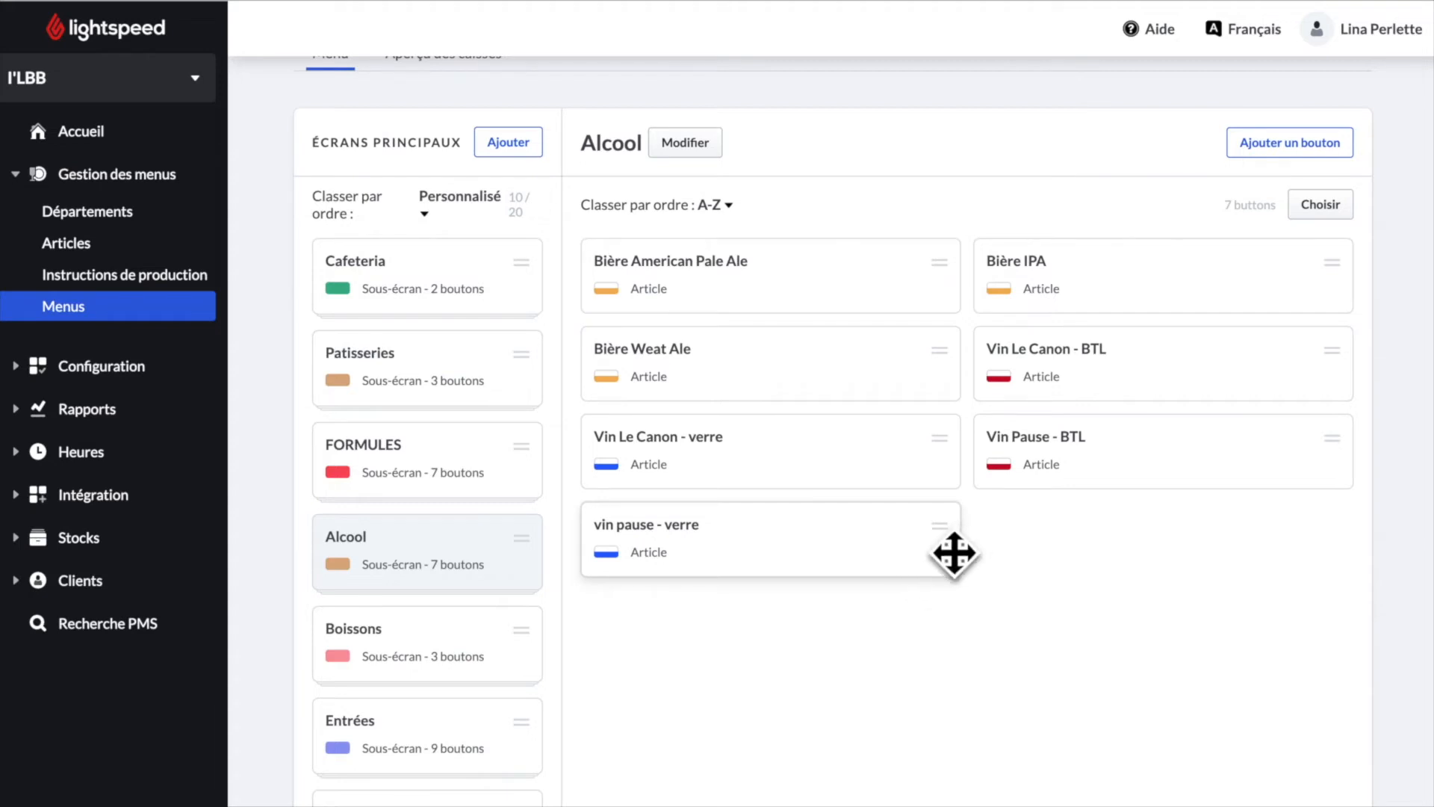
drag(954, 554, 973, 396)
drag(1169, 456, 1184, 463)
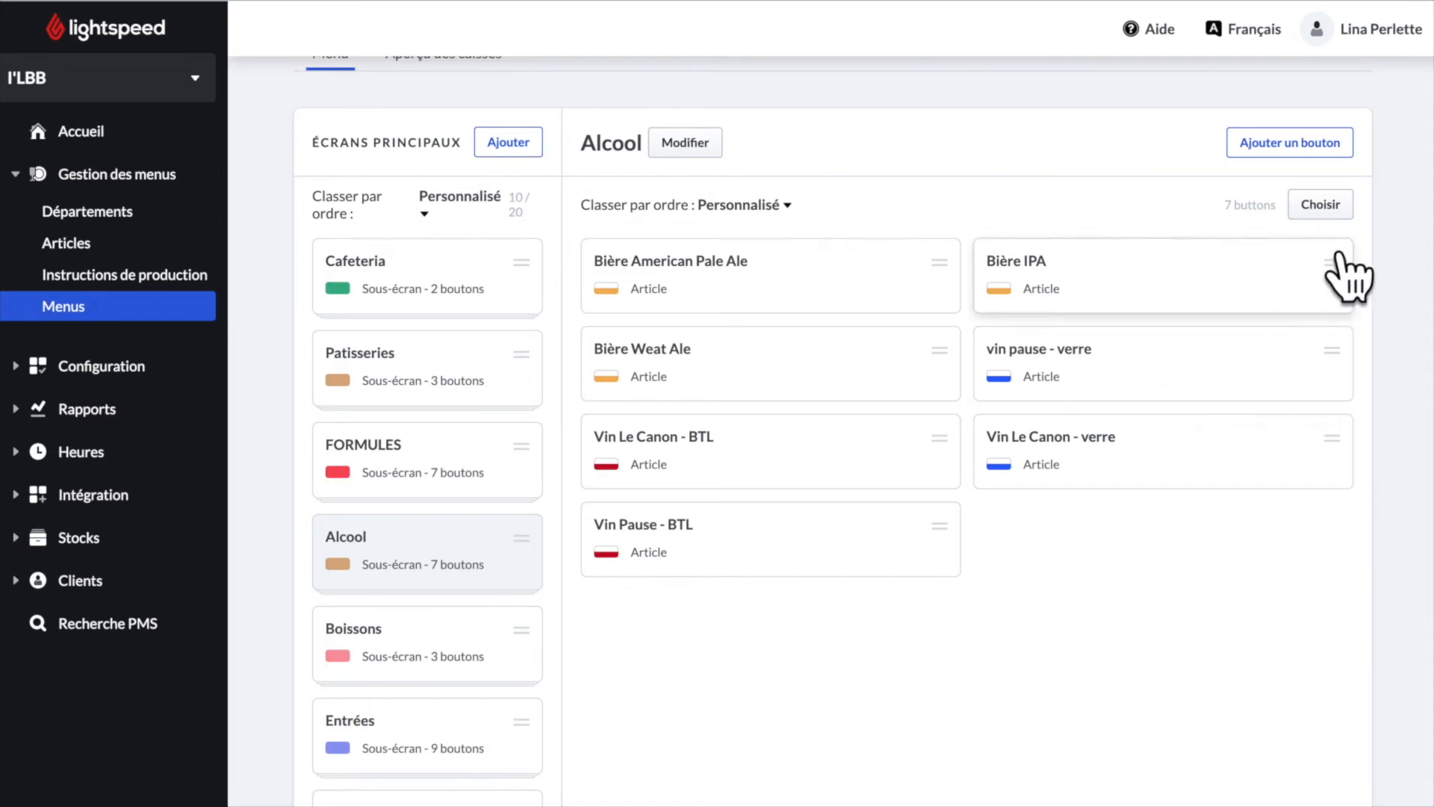
- Select Bière American Pale Ale and Bière Weat Ale, then leave selection unchanged
click(1337, 213)
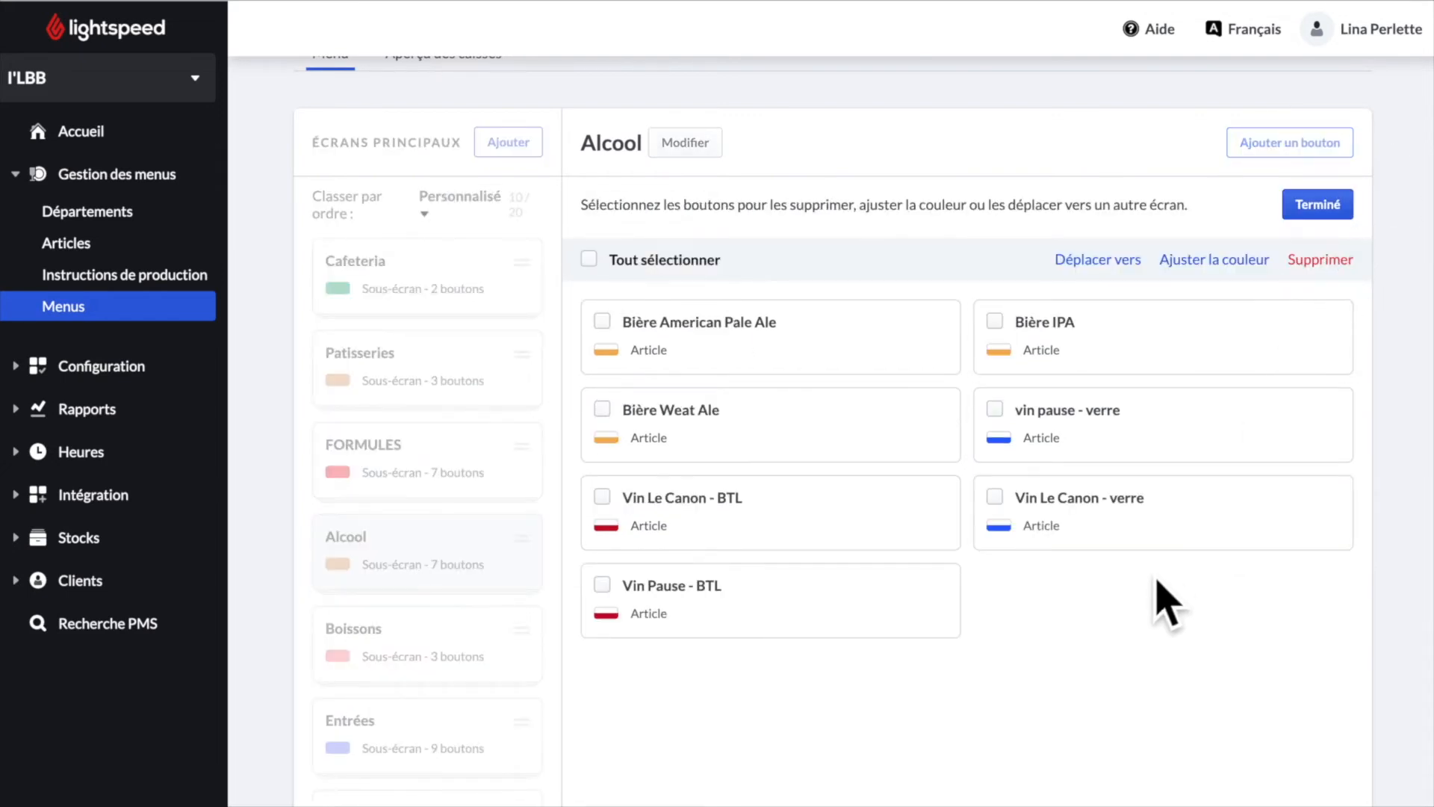
click(620, 325)
click(635, 415)
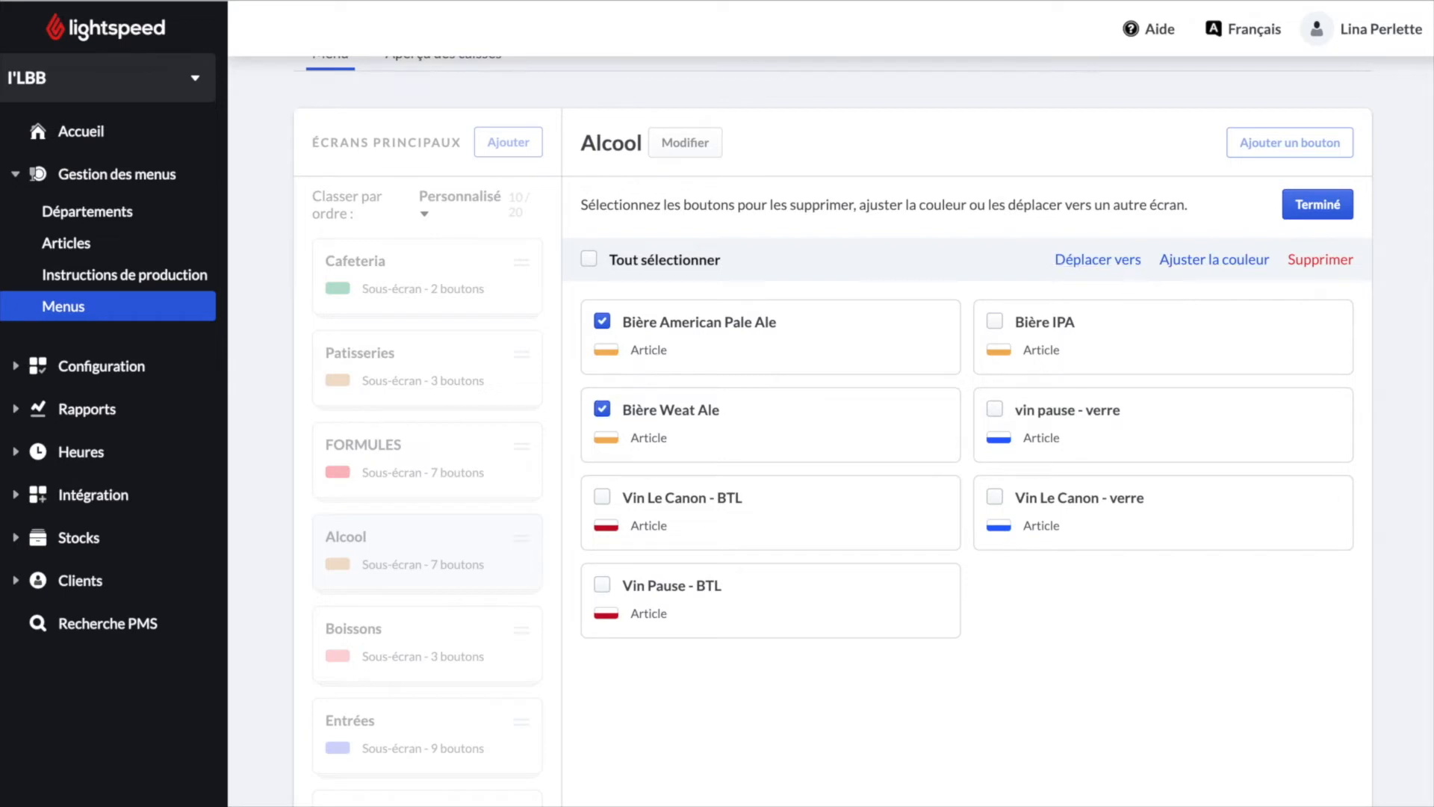
click(1315, 204)
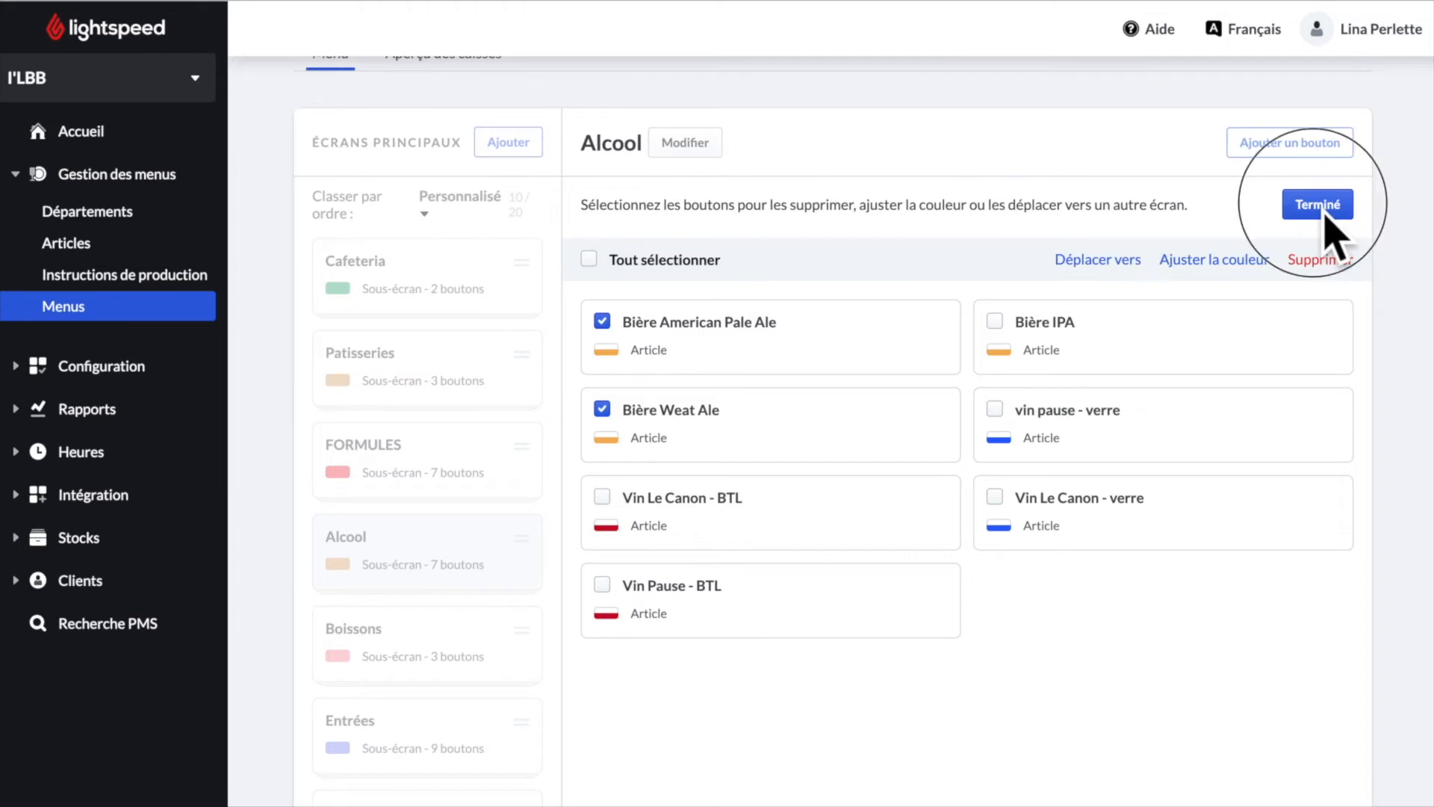
click(1340, 223)
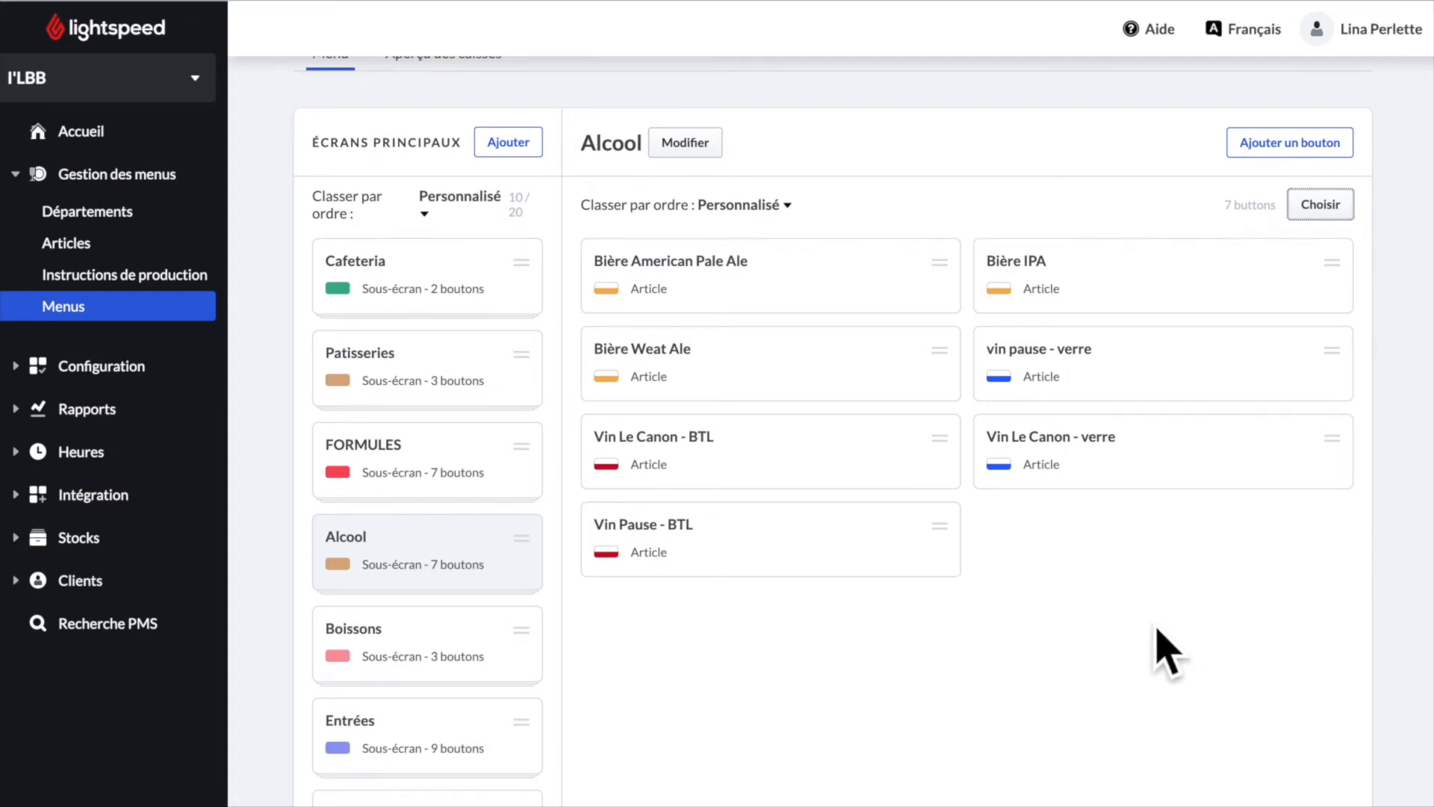
- Add an orange Bieres sub-screen with colour background and multiple selection enabled
click(1313, 148)
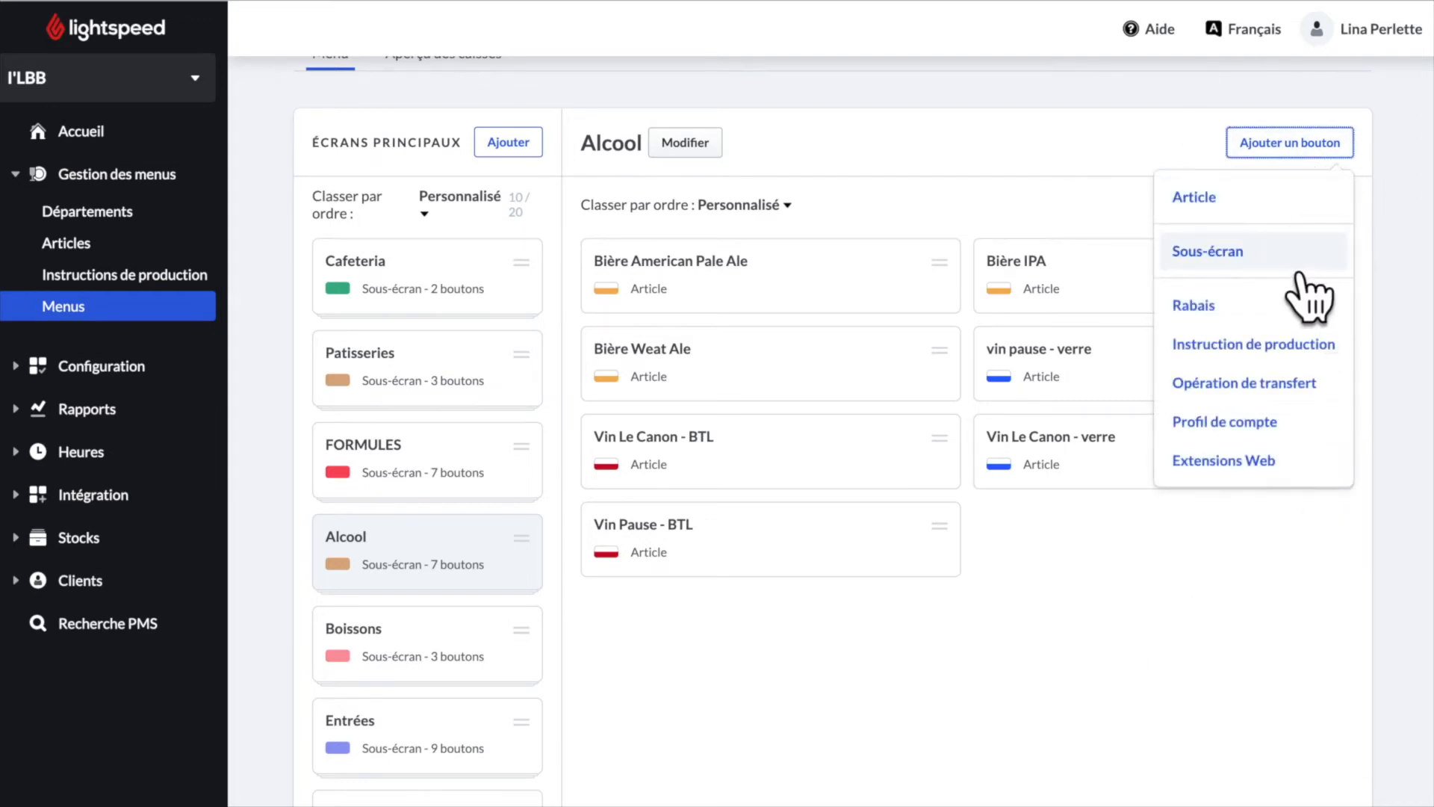
click(1281, 269)
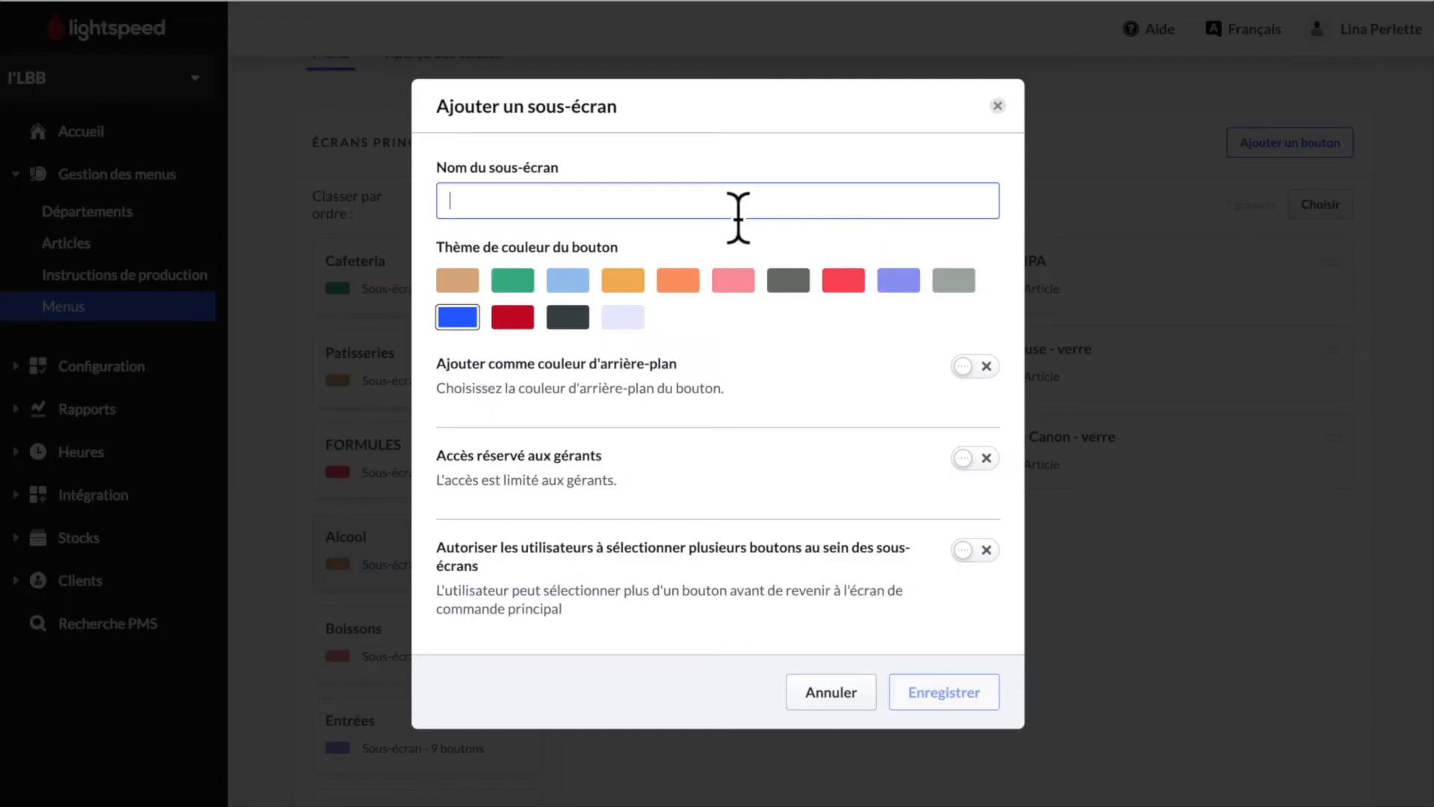
click(737, 218)
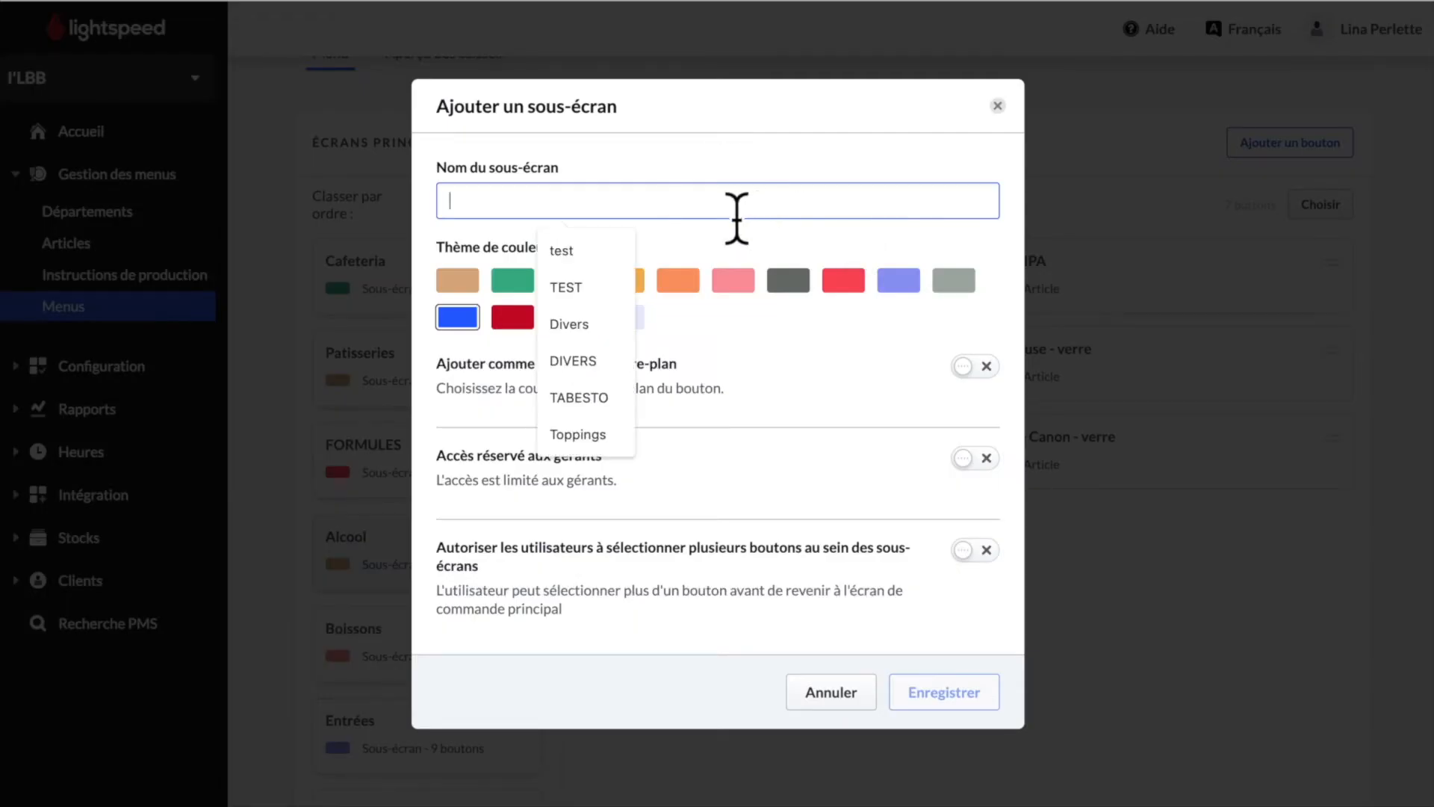
text(Bier)
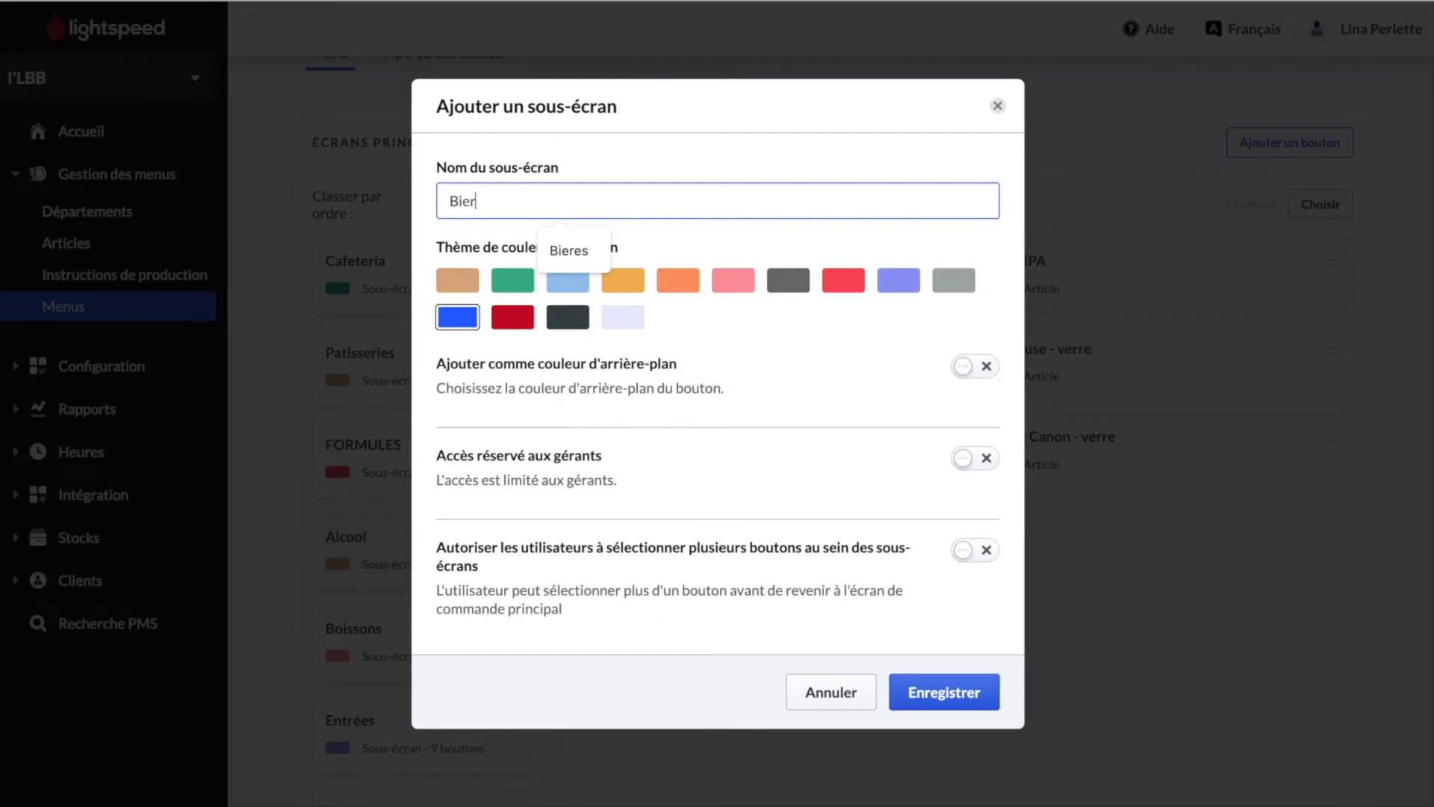
text(es)
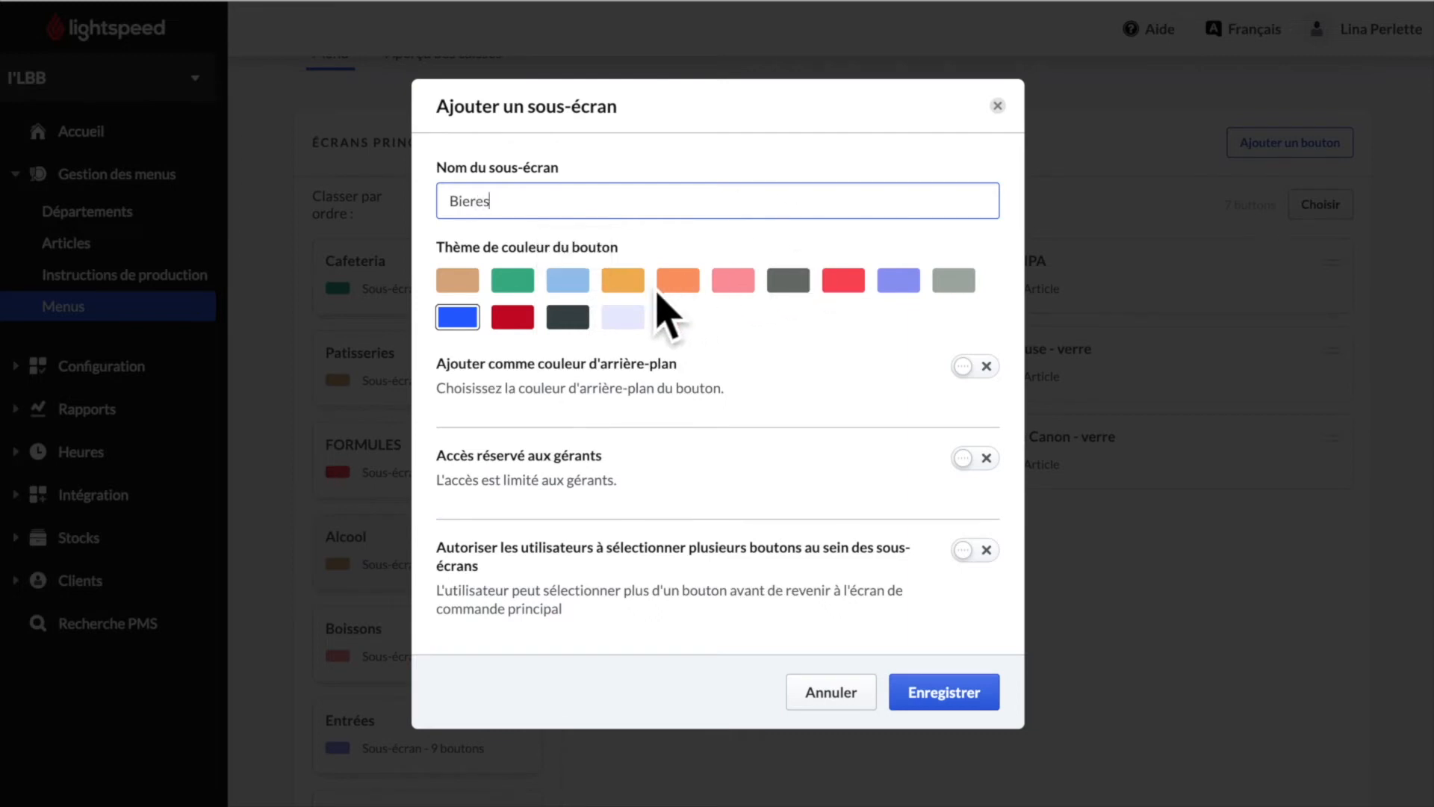
click(631, 287)
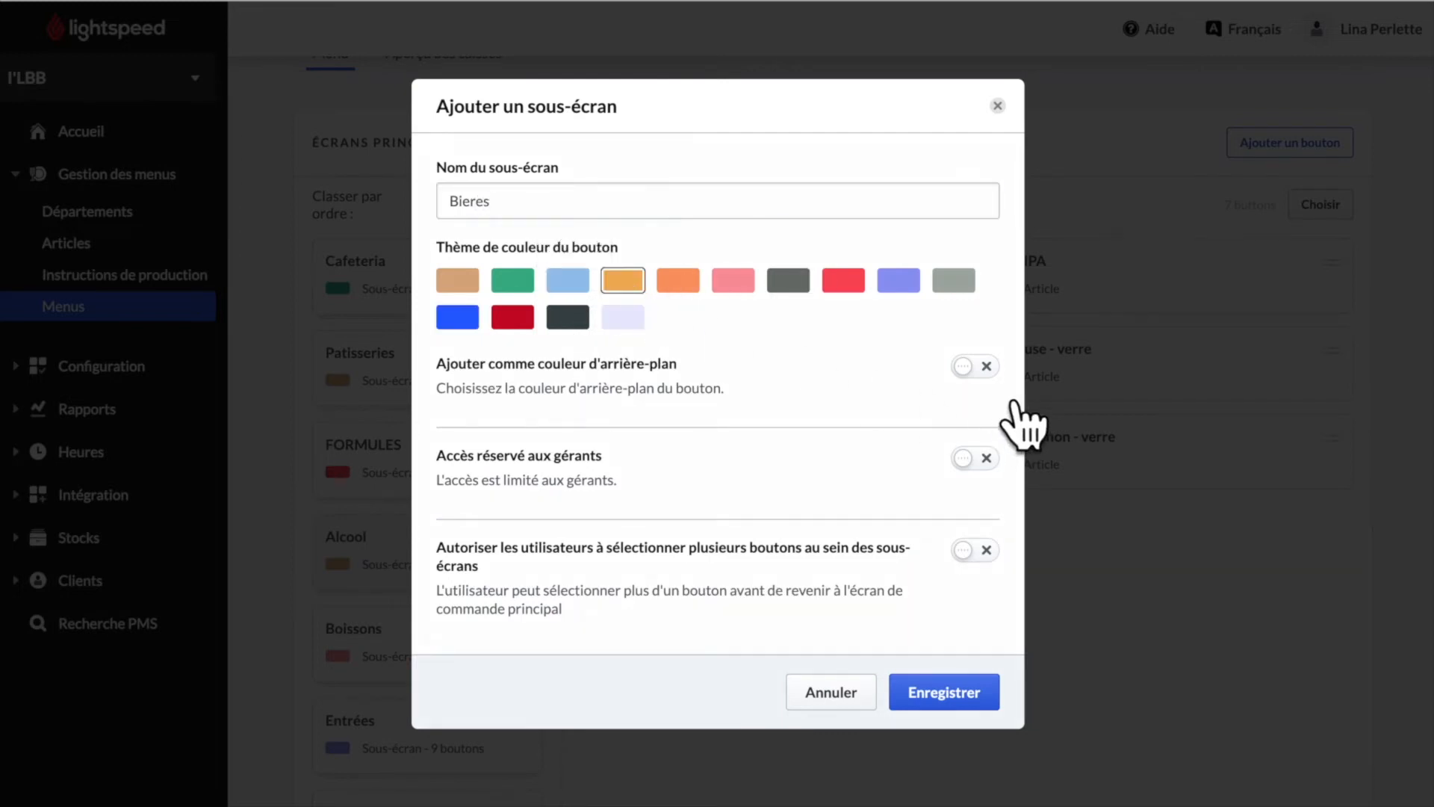
click(997, 373)
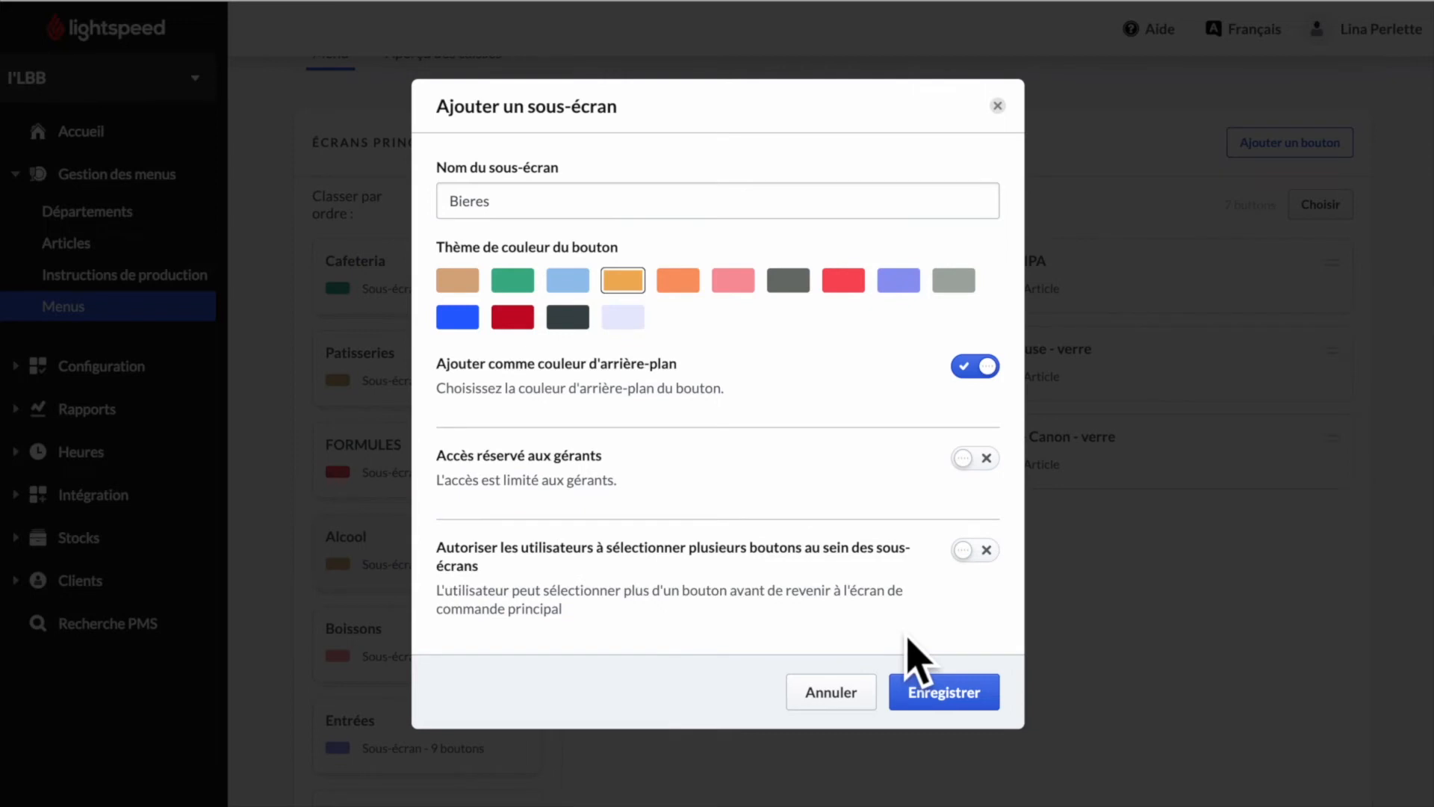
click(997, 562)
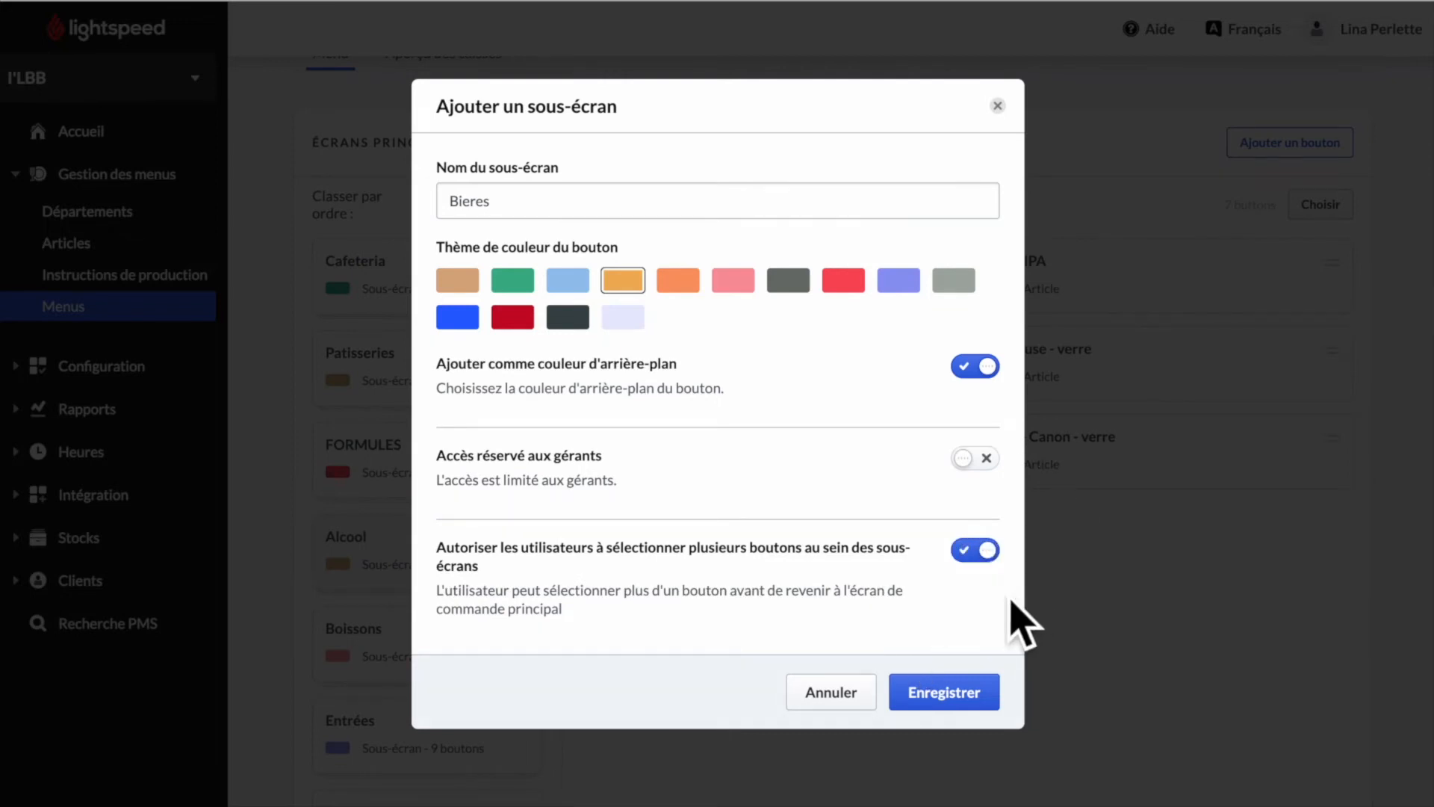
click(949, 699)
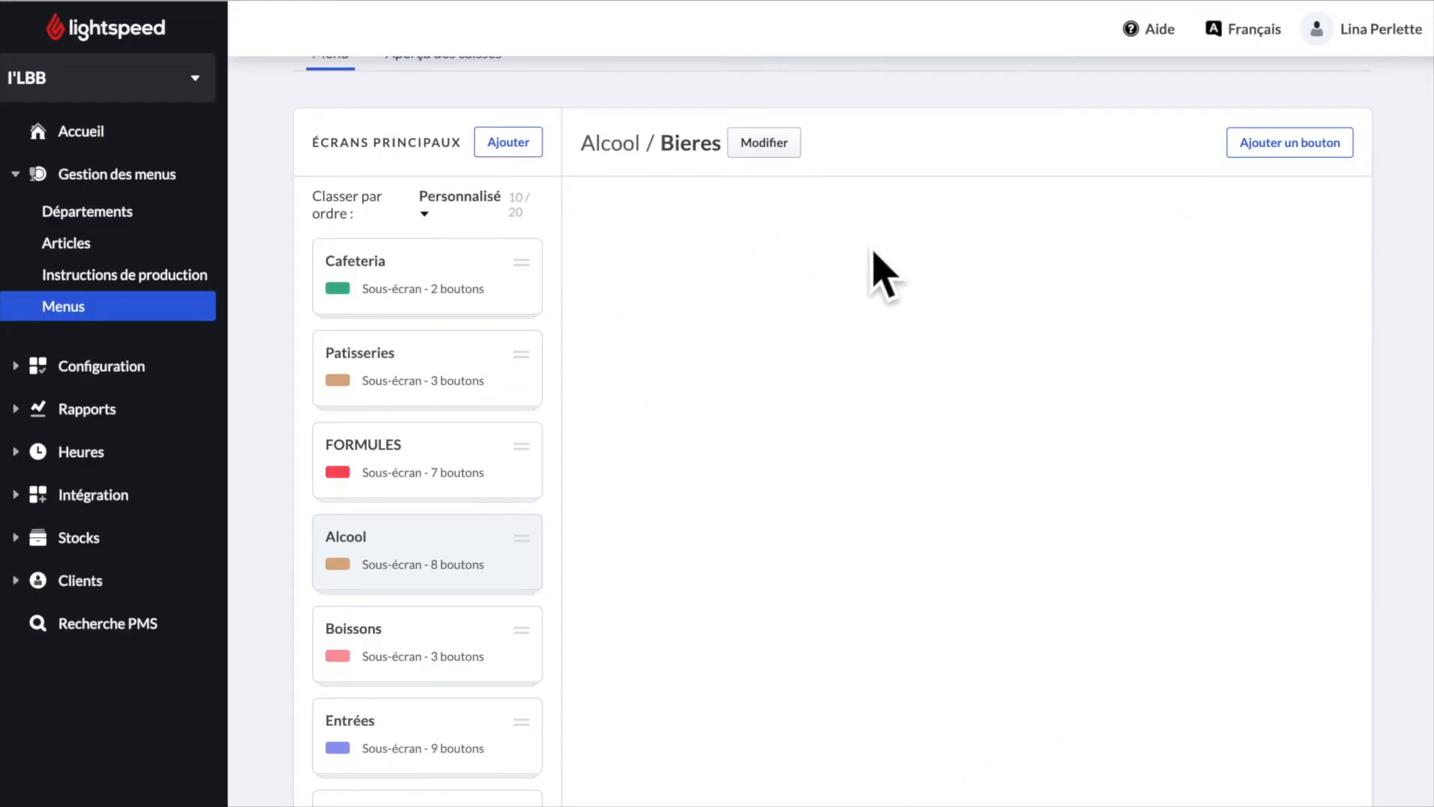
- Review the button types inside Bieres, then return to the Alcool screen
click(1303, 153)
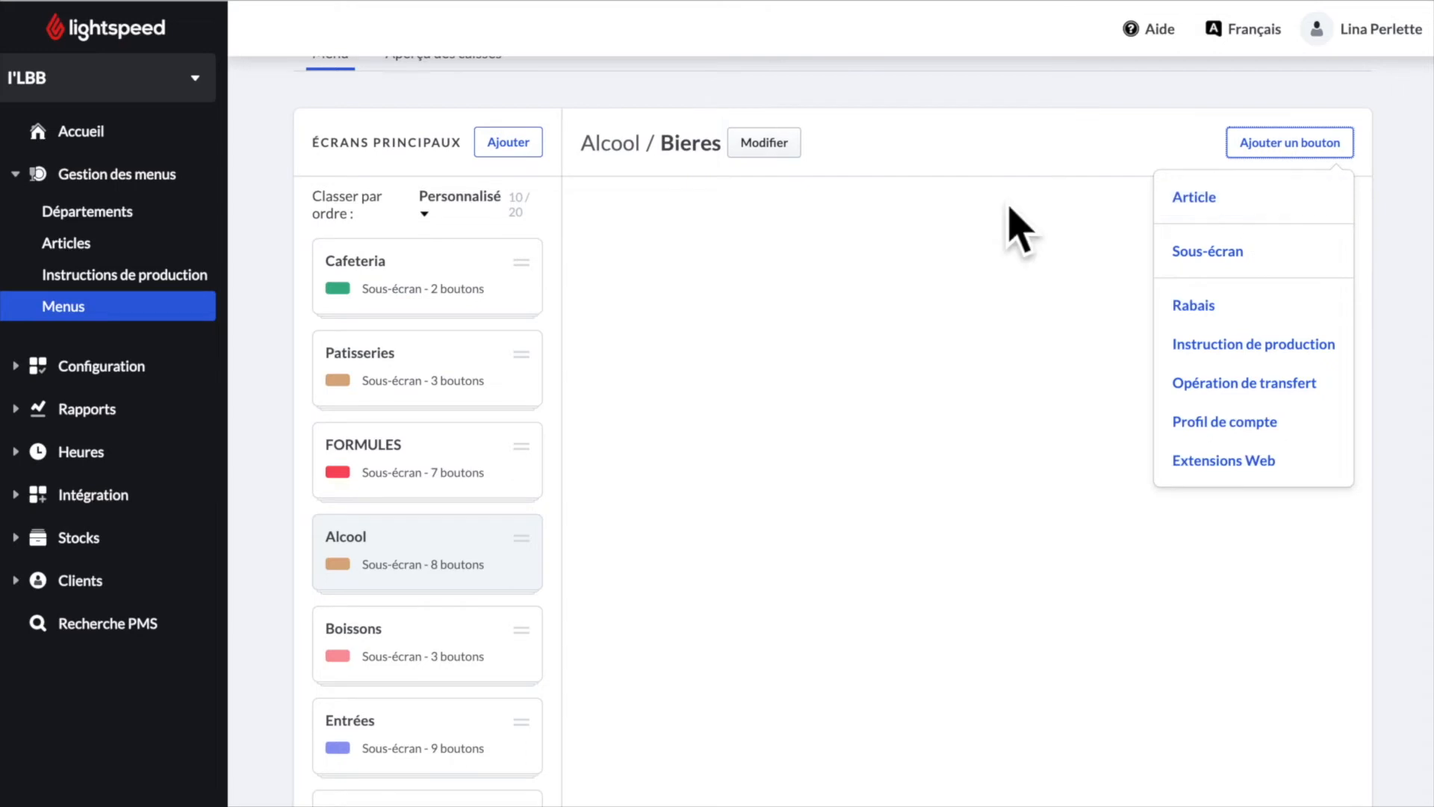
click(762, 202)
click(626, 161)
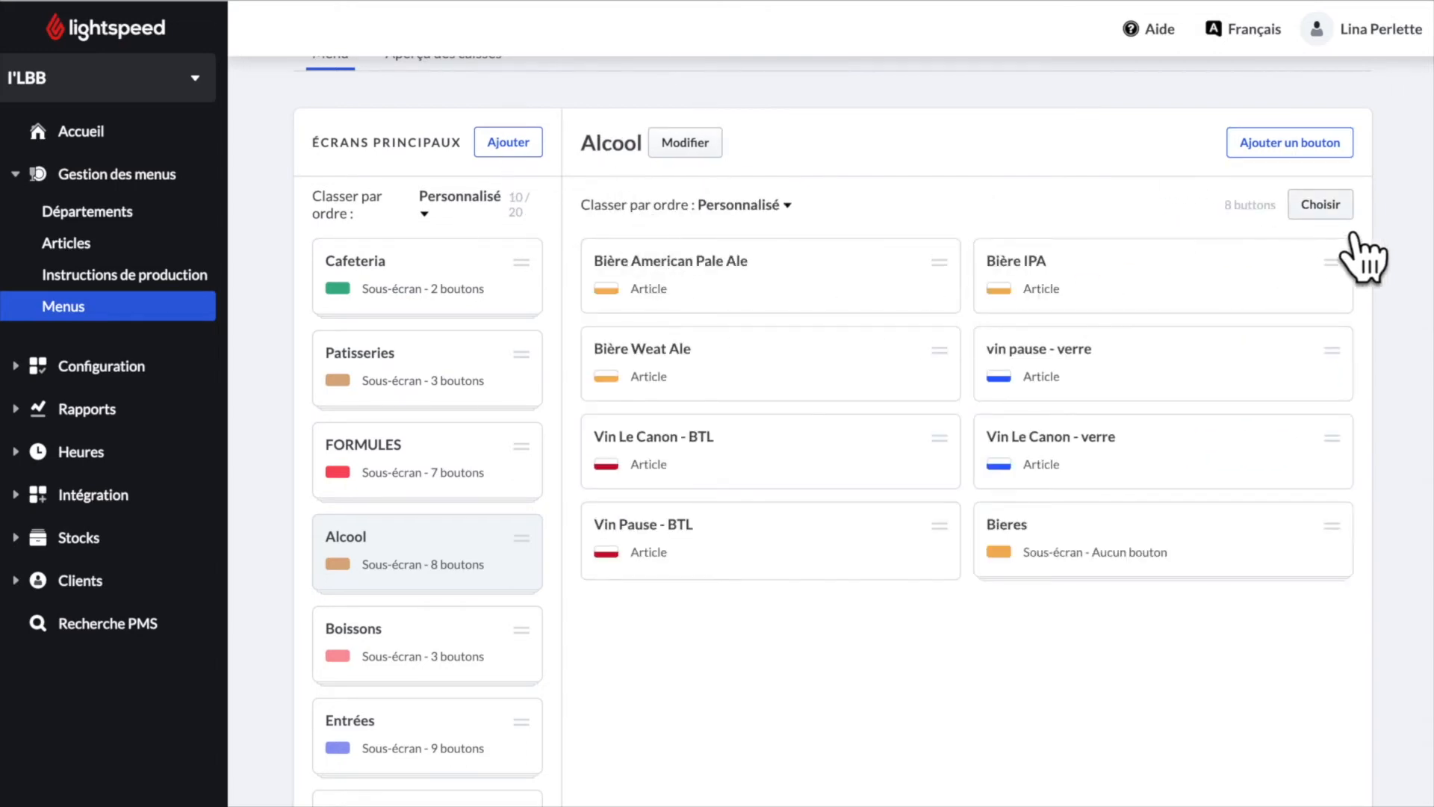
- Select the three beer buttons and move them to Carte / Alcool / Bieres
click(1337, 205)
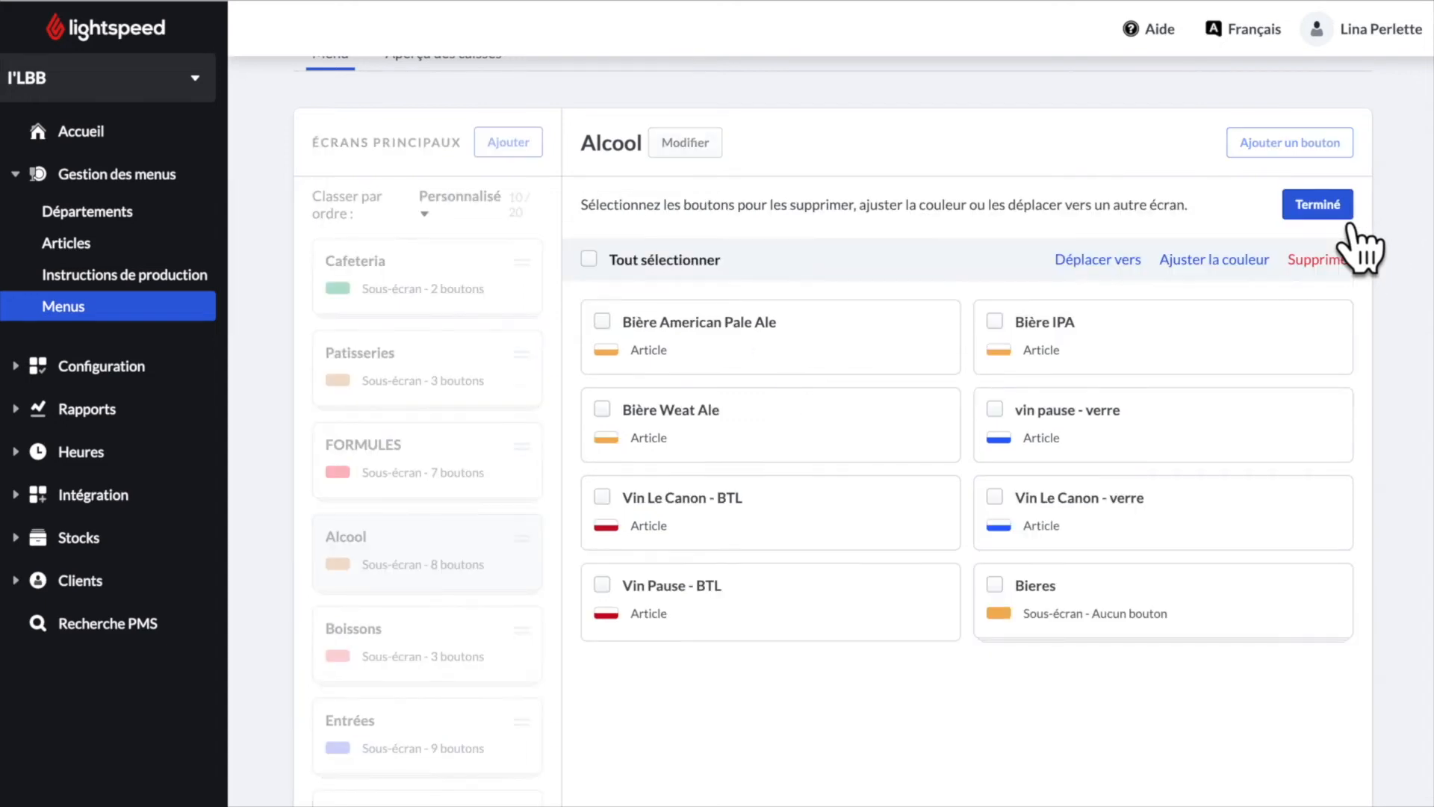
click(619, 345)
click(611, 430)
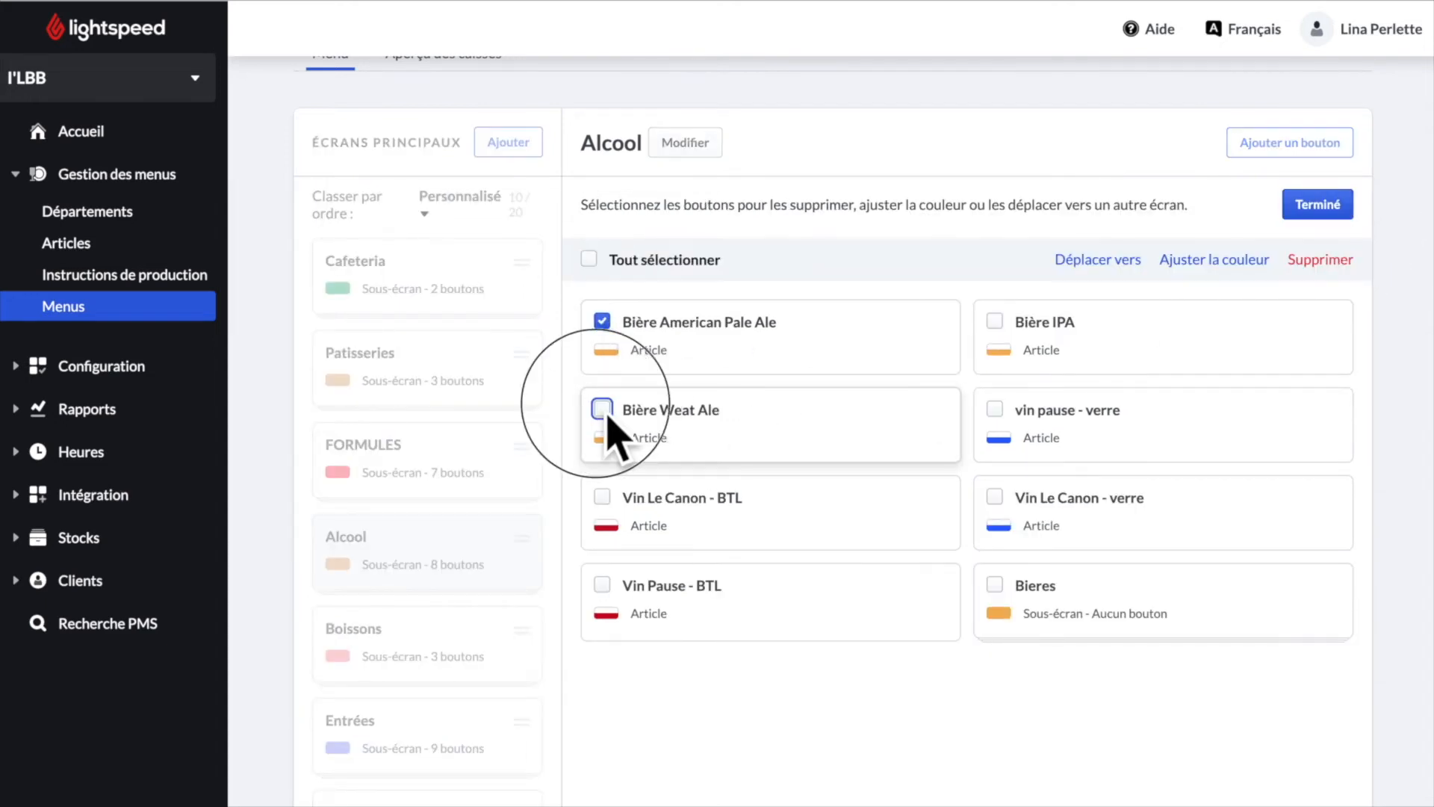
click(1023, 345)
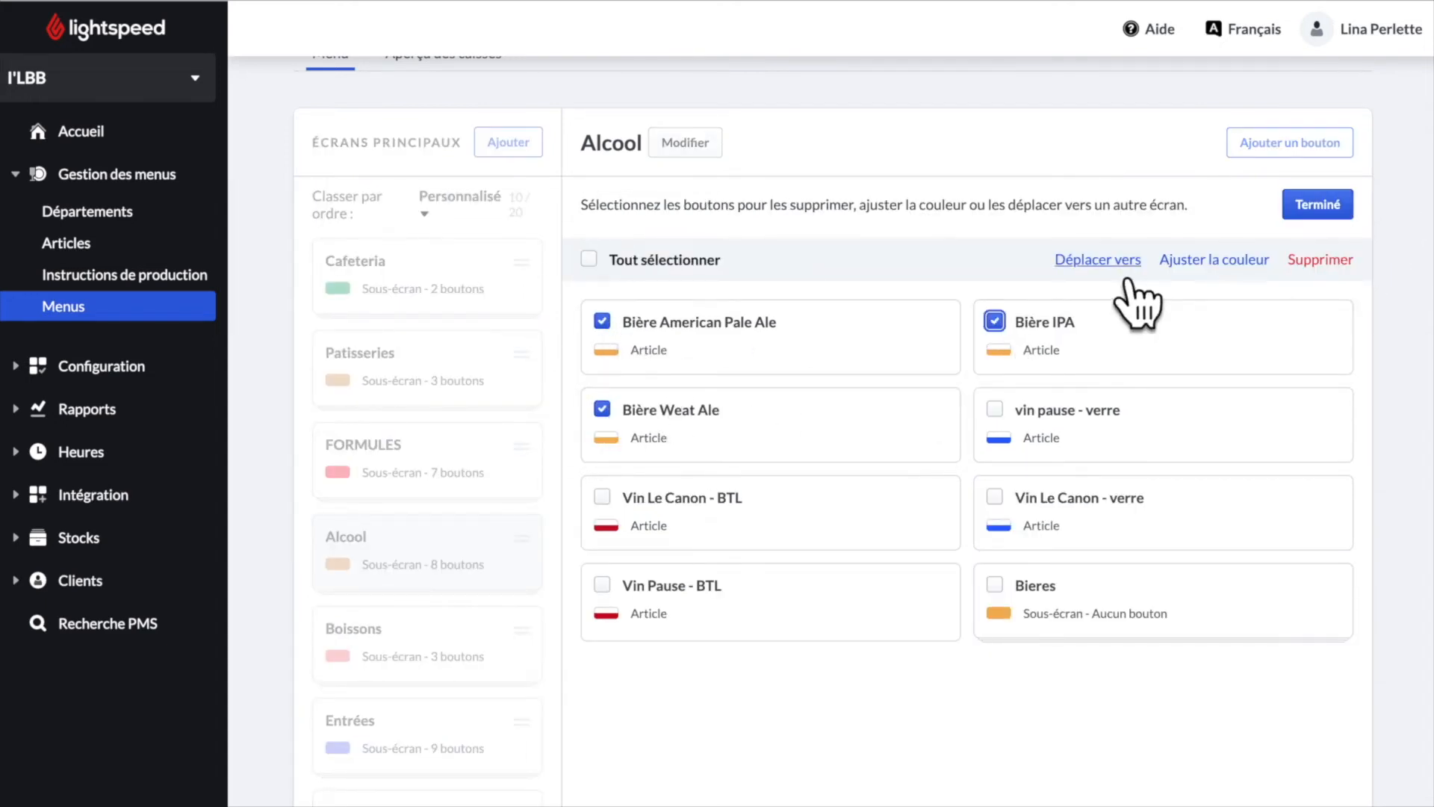
click(1124, 265)
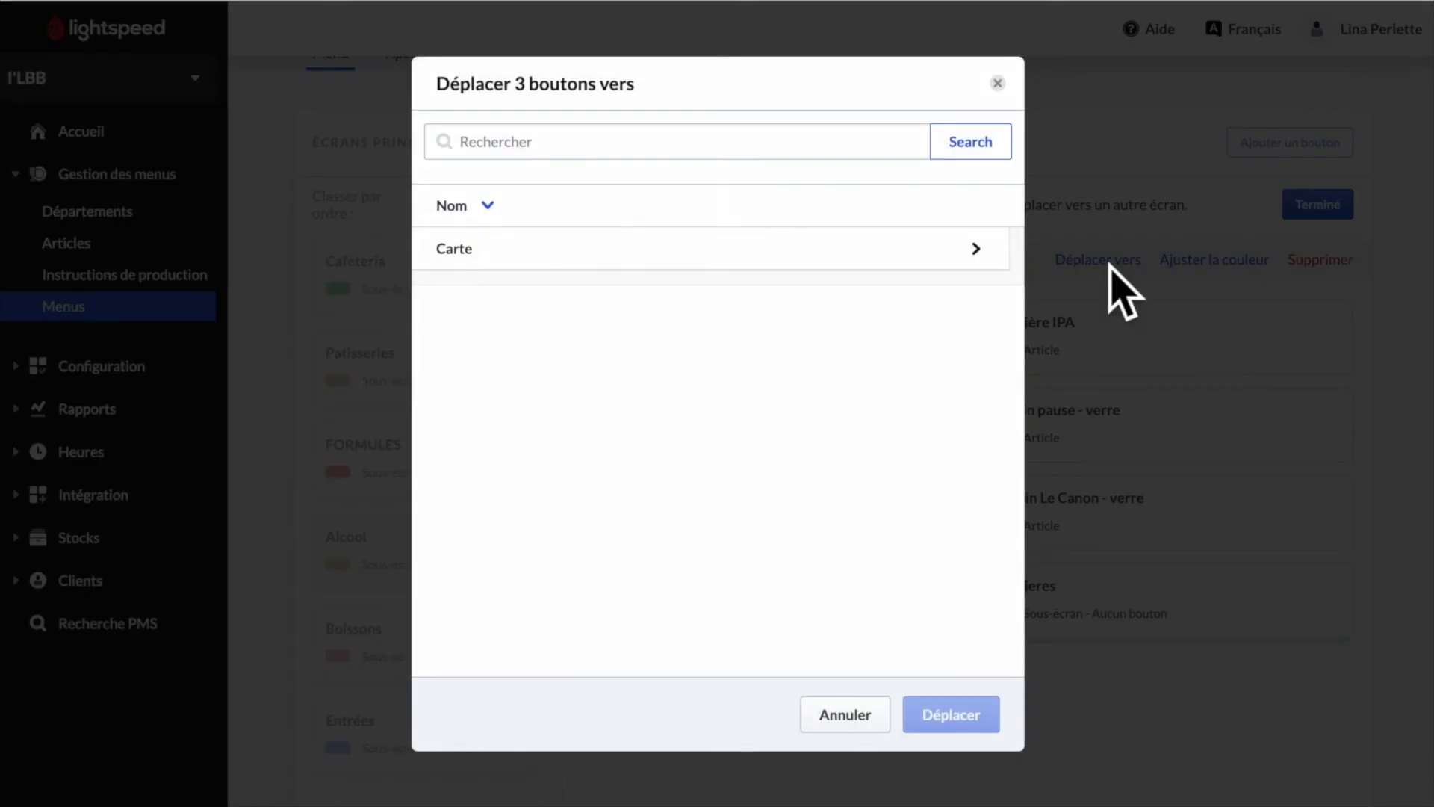
click(1010, 265)
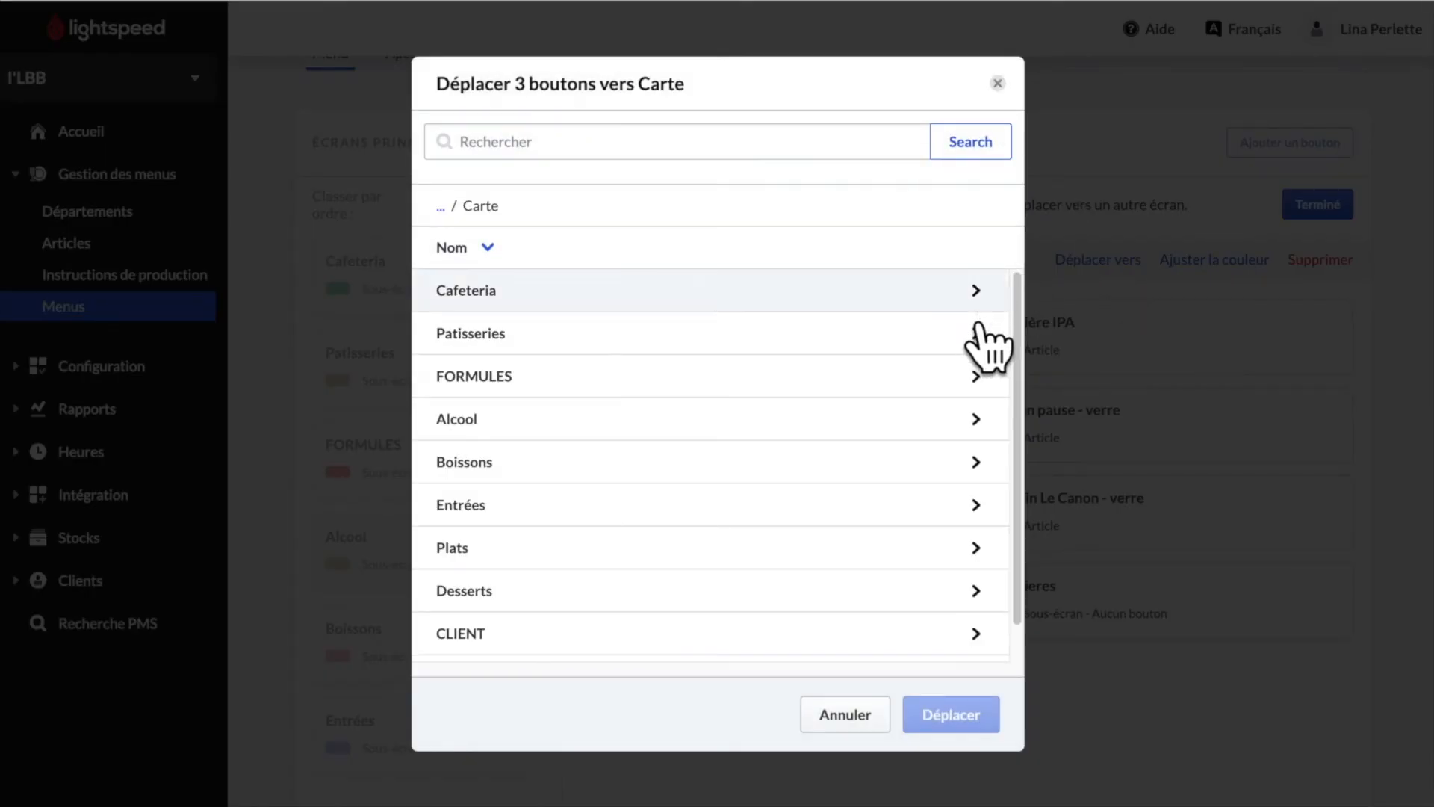
click(974, 420)
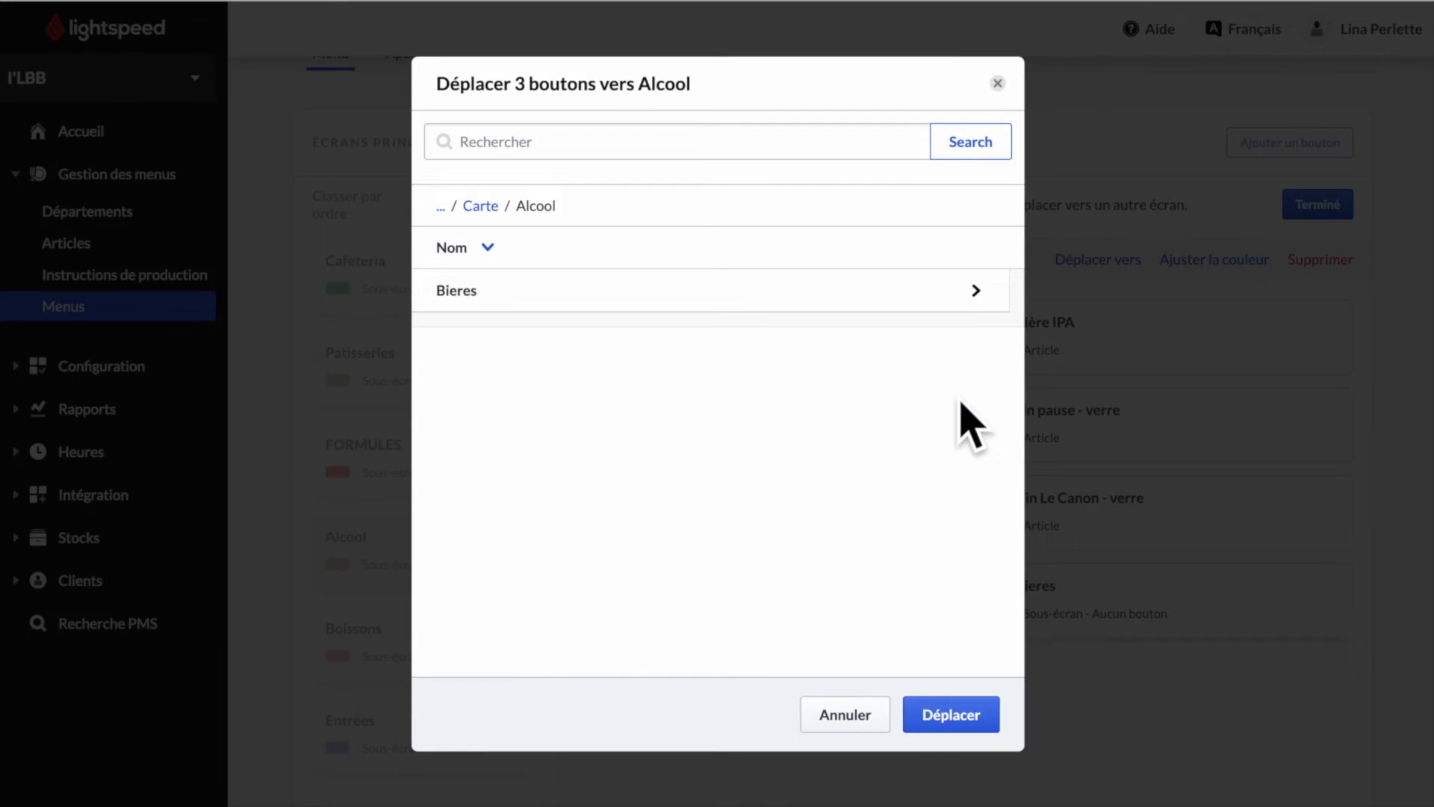
click(972, 306)
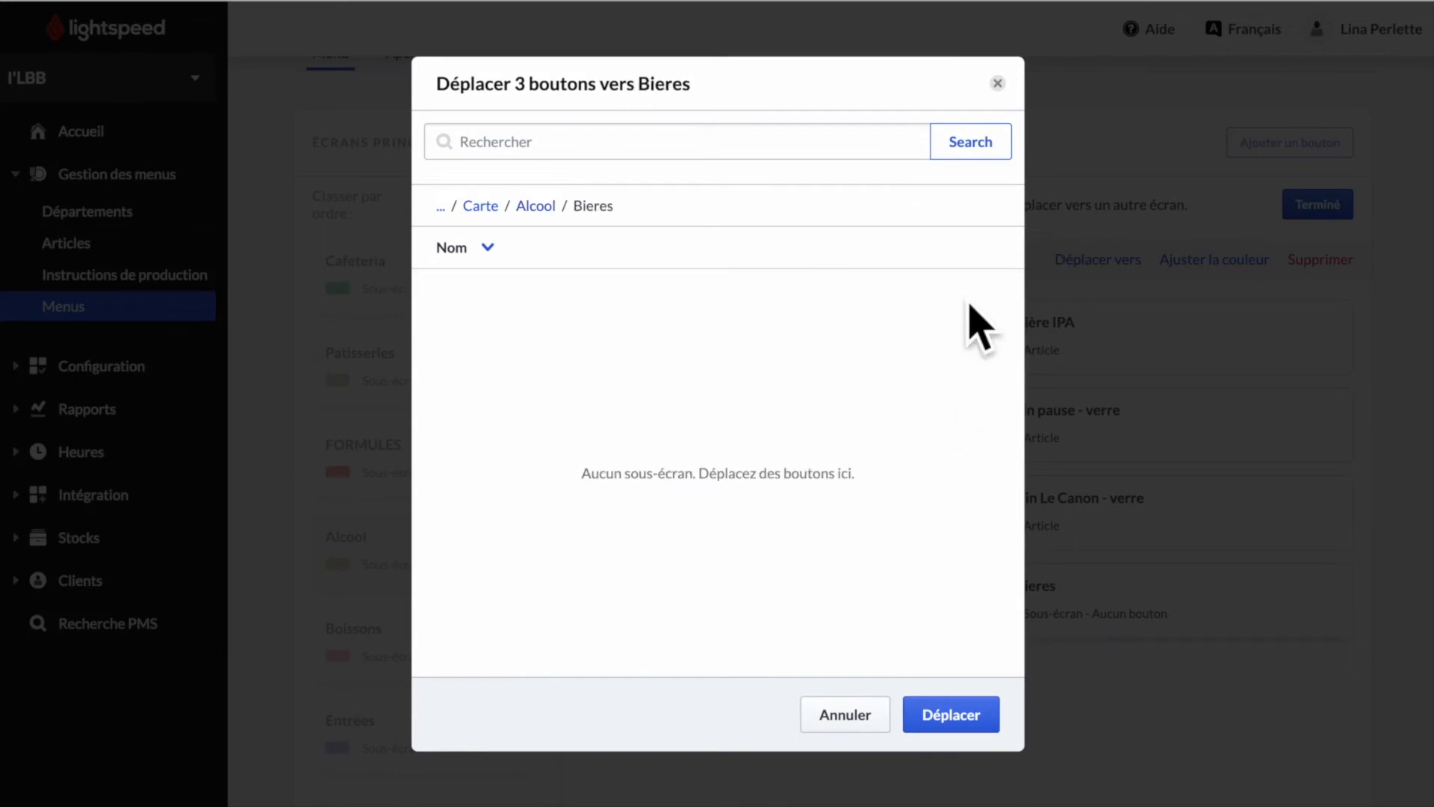
click(980, 728)
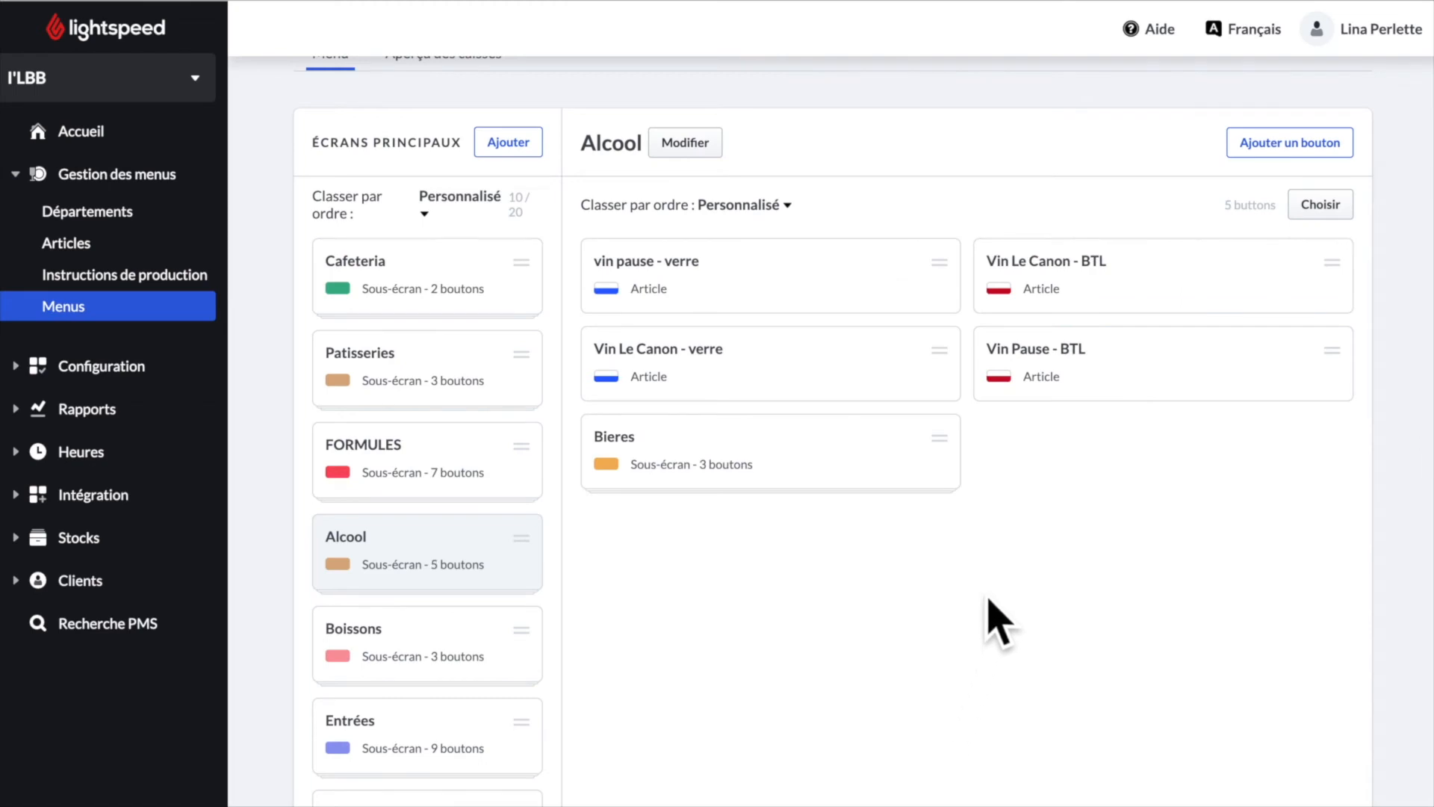
- Check Bieres, then create a dark-red Vins sub-screen using its colour as background
click(805, 478)
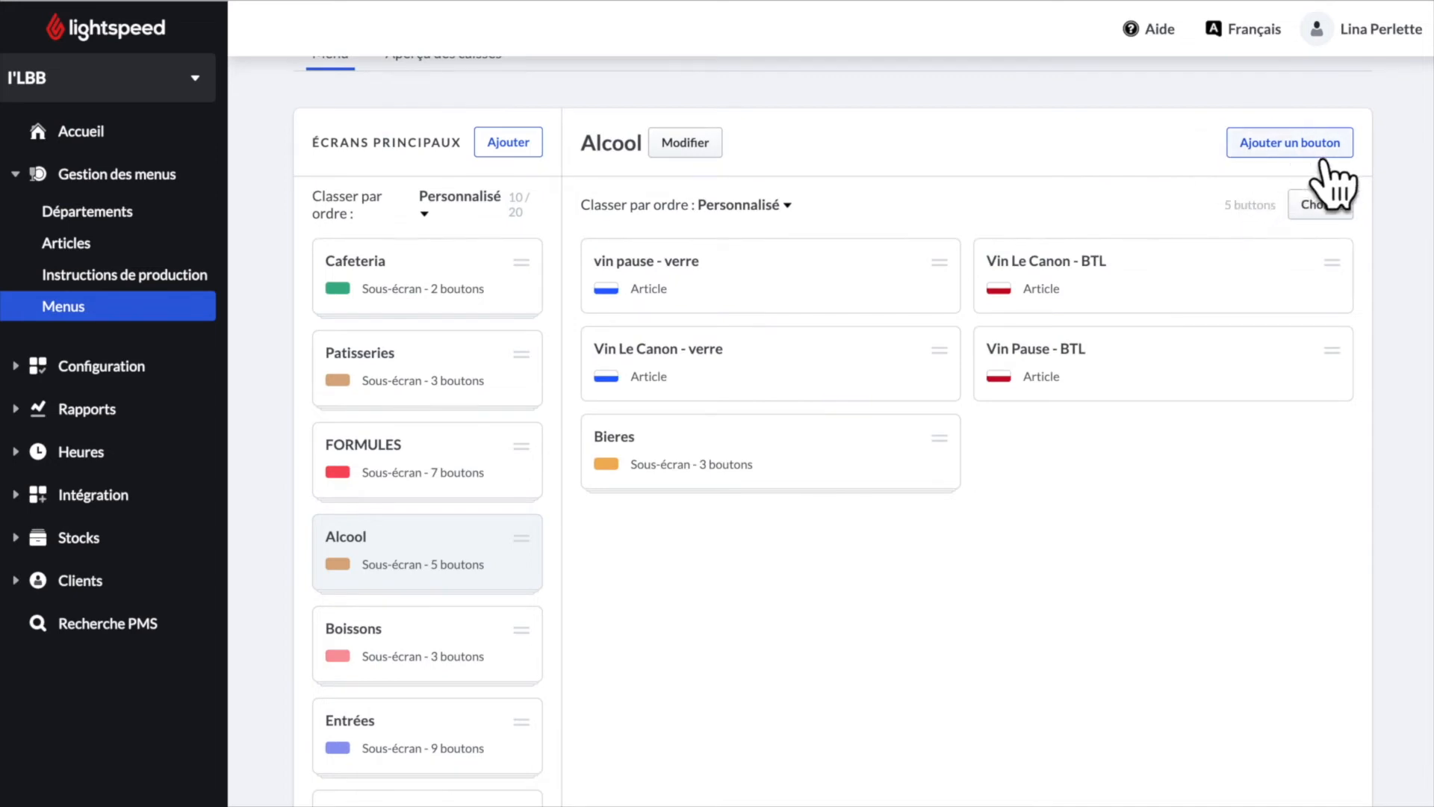
click(1321, 149)
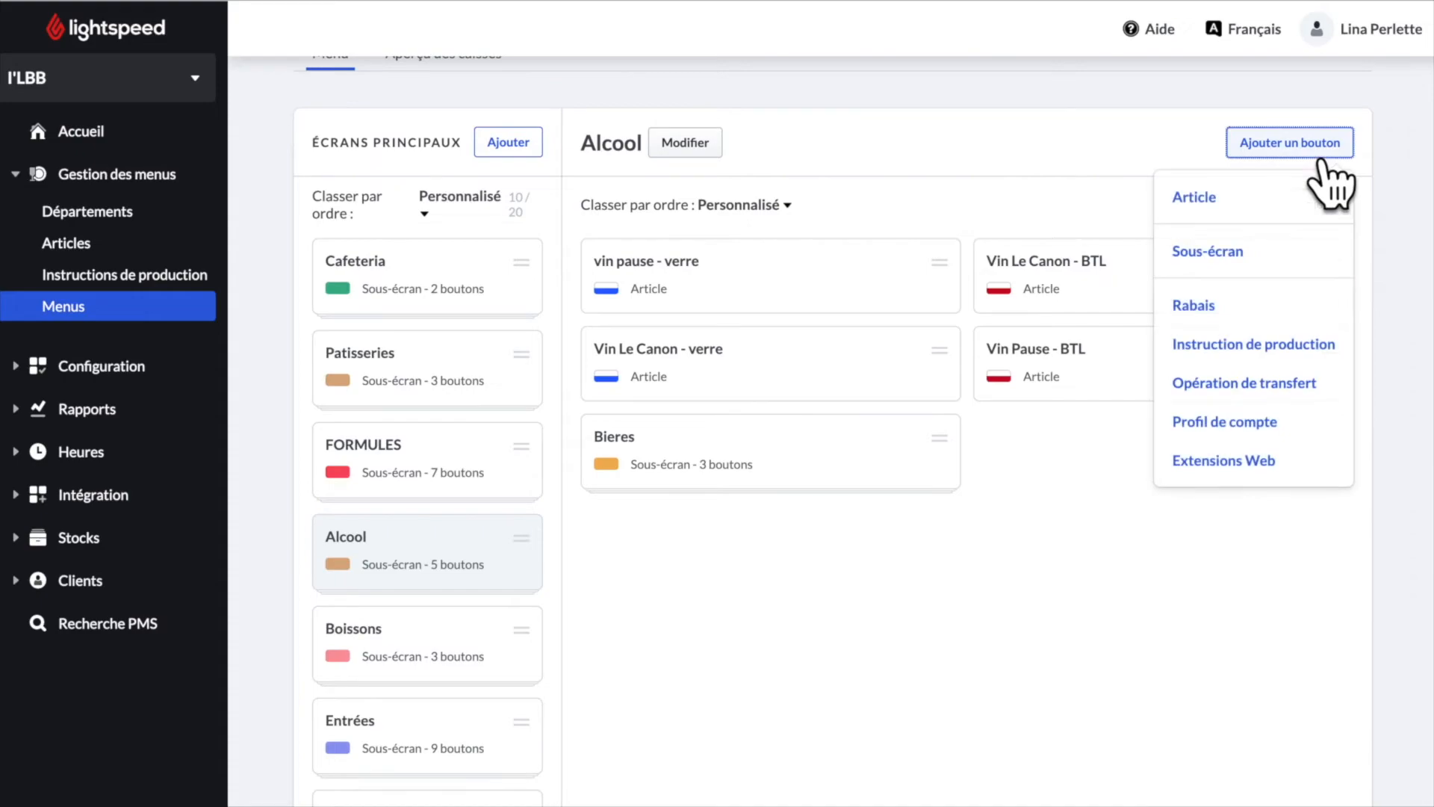
click(1269, 263)
click(740, 213)
text(Vins)
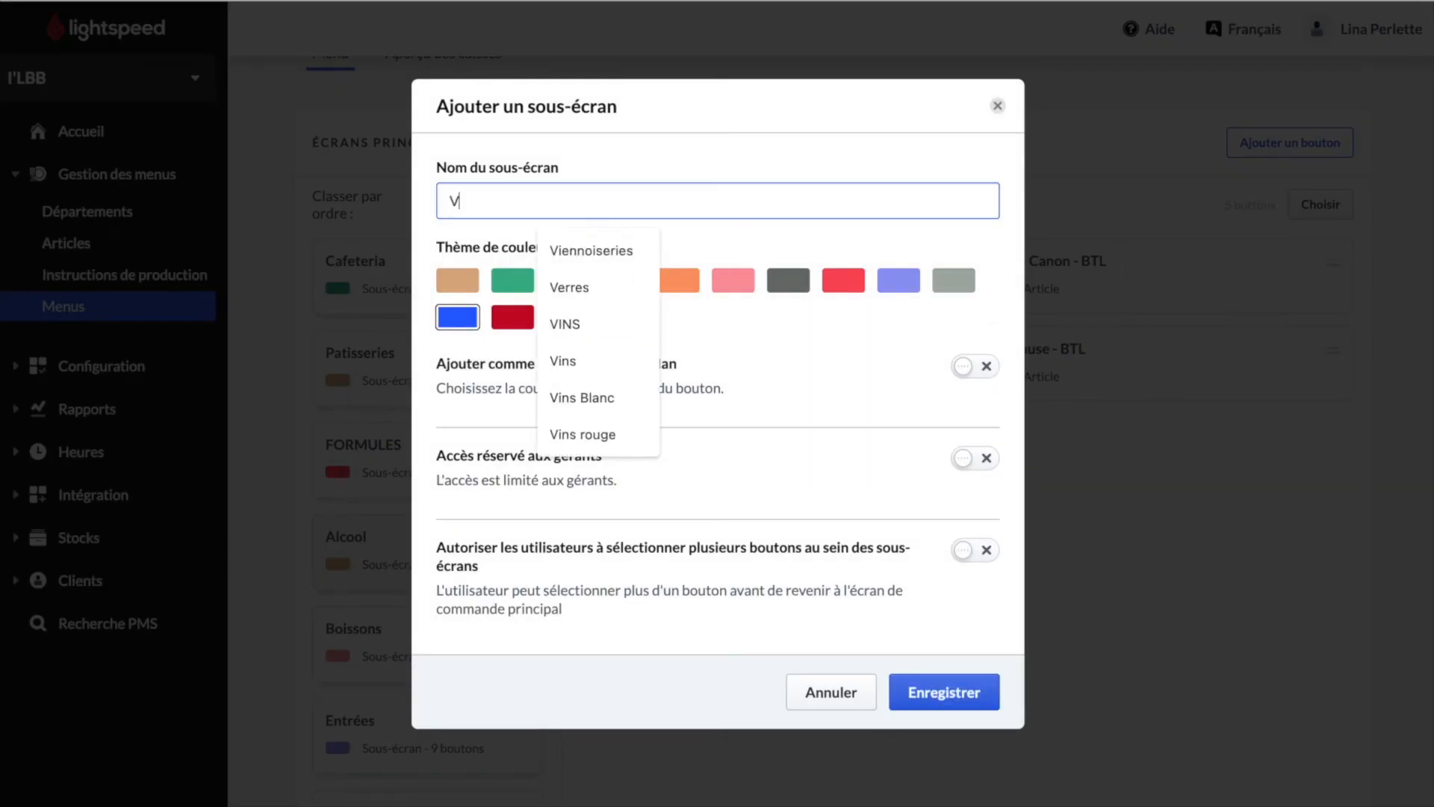
click(521, 325)
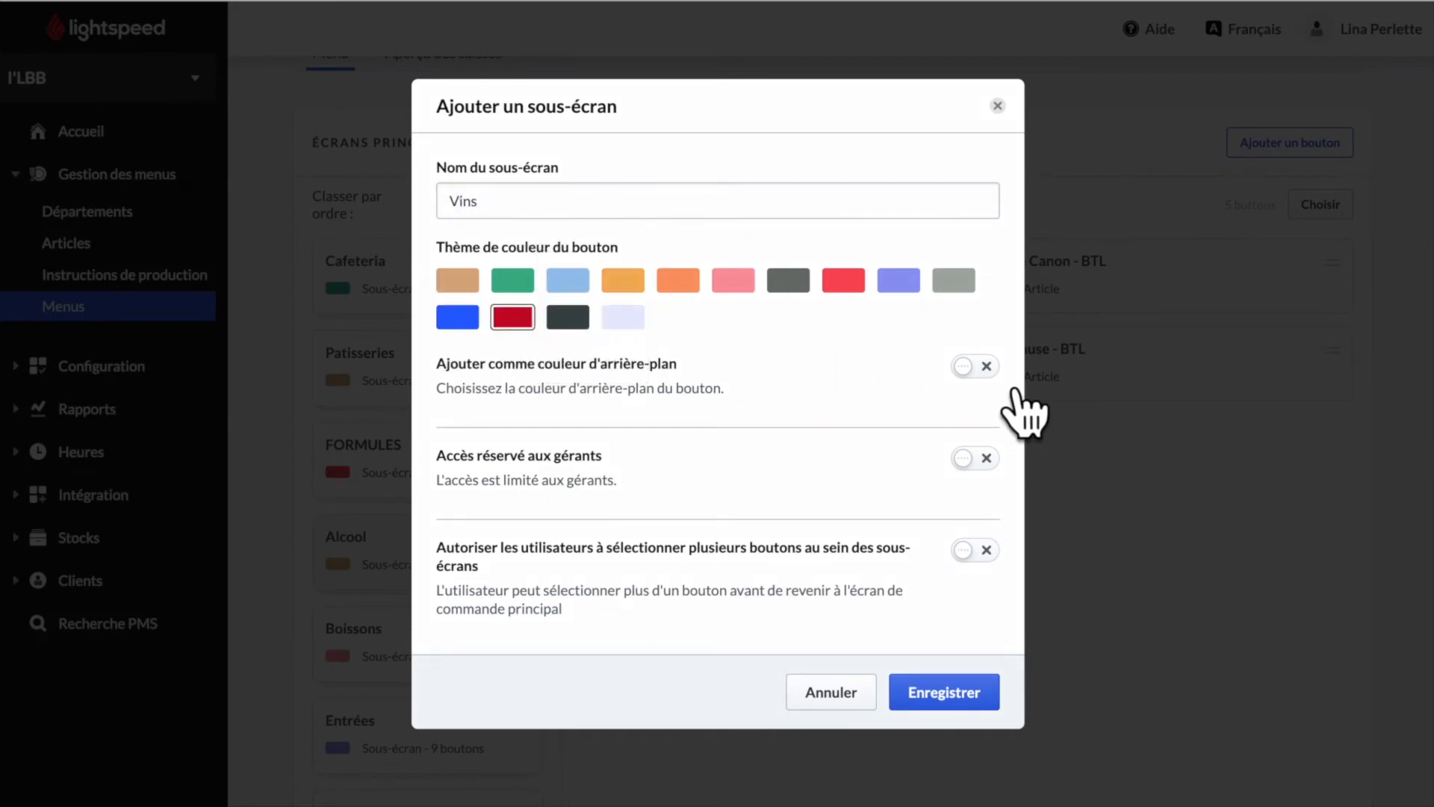
click(987, 367)
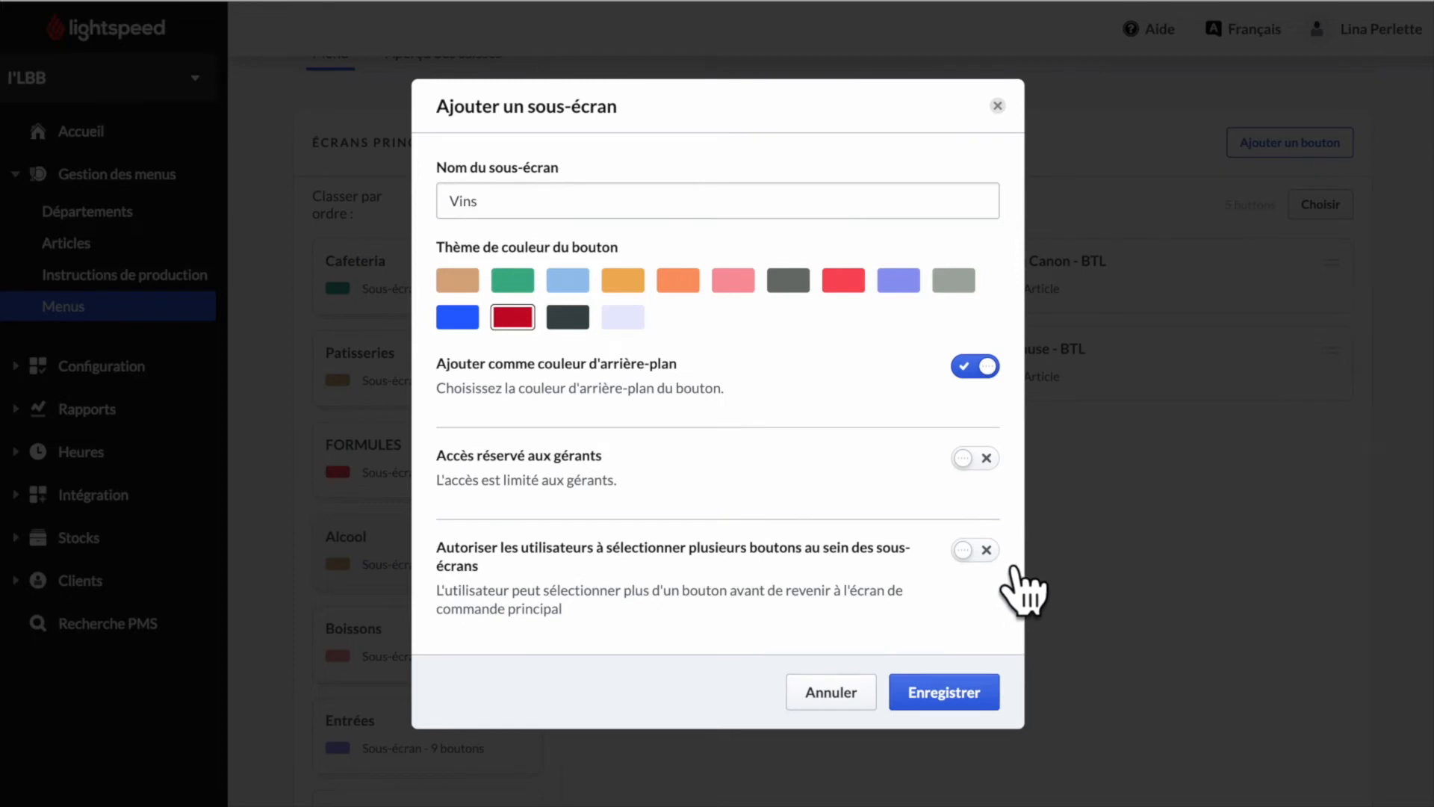
click(971, 702)
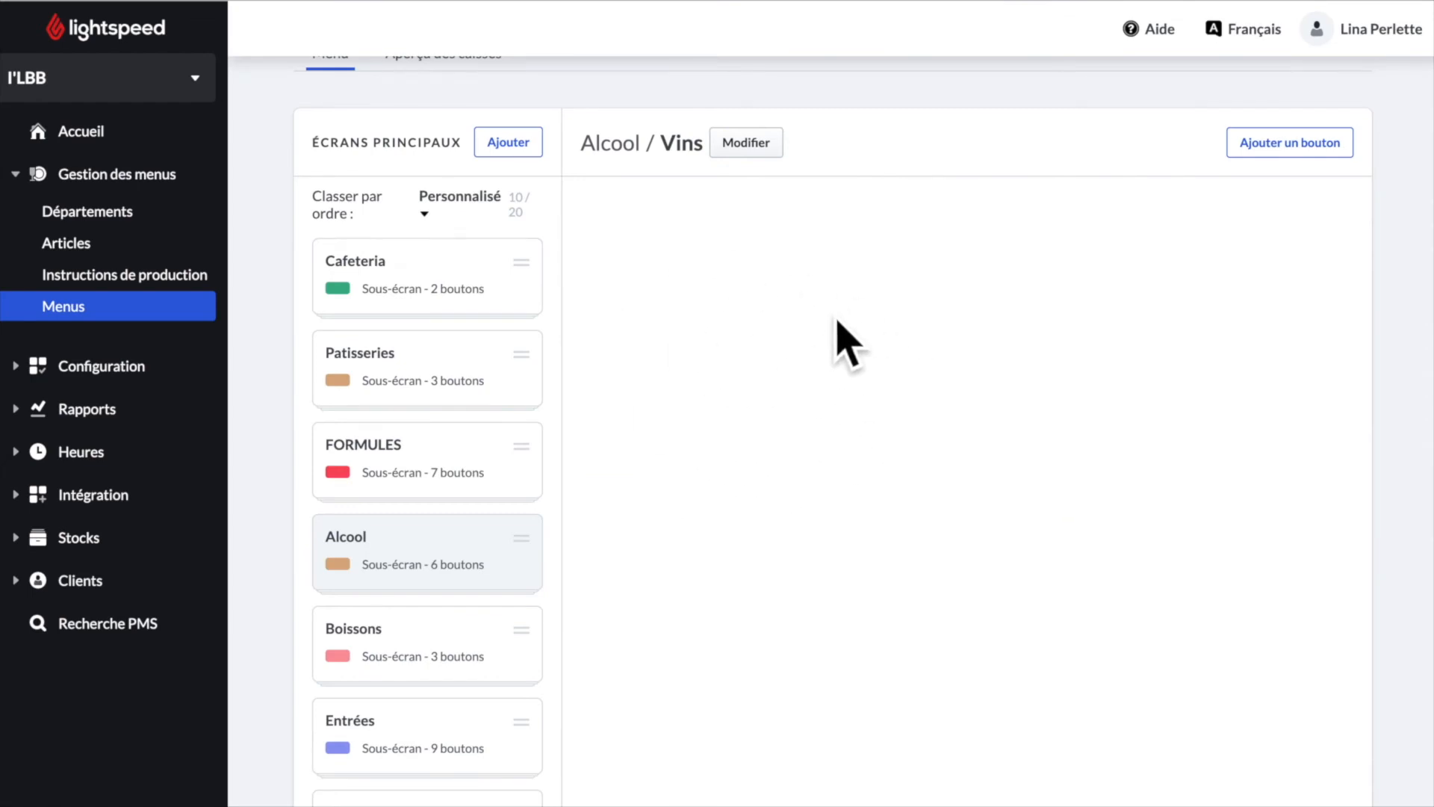
- Fill Vins with three wine article buttons (Le Canon BTL and verre, Pause BTL), then return to Alcool
click(1296, 145)
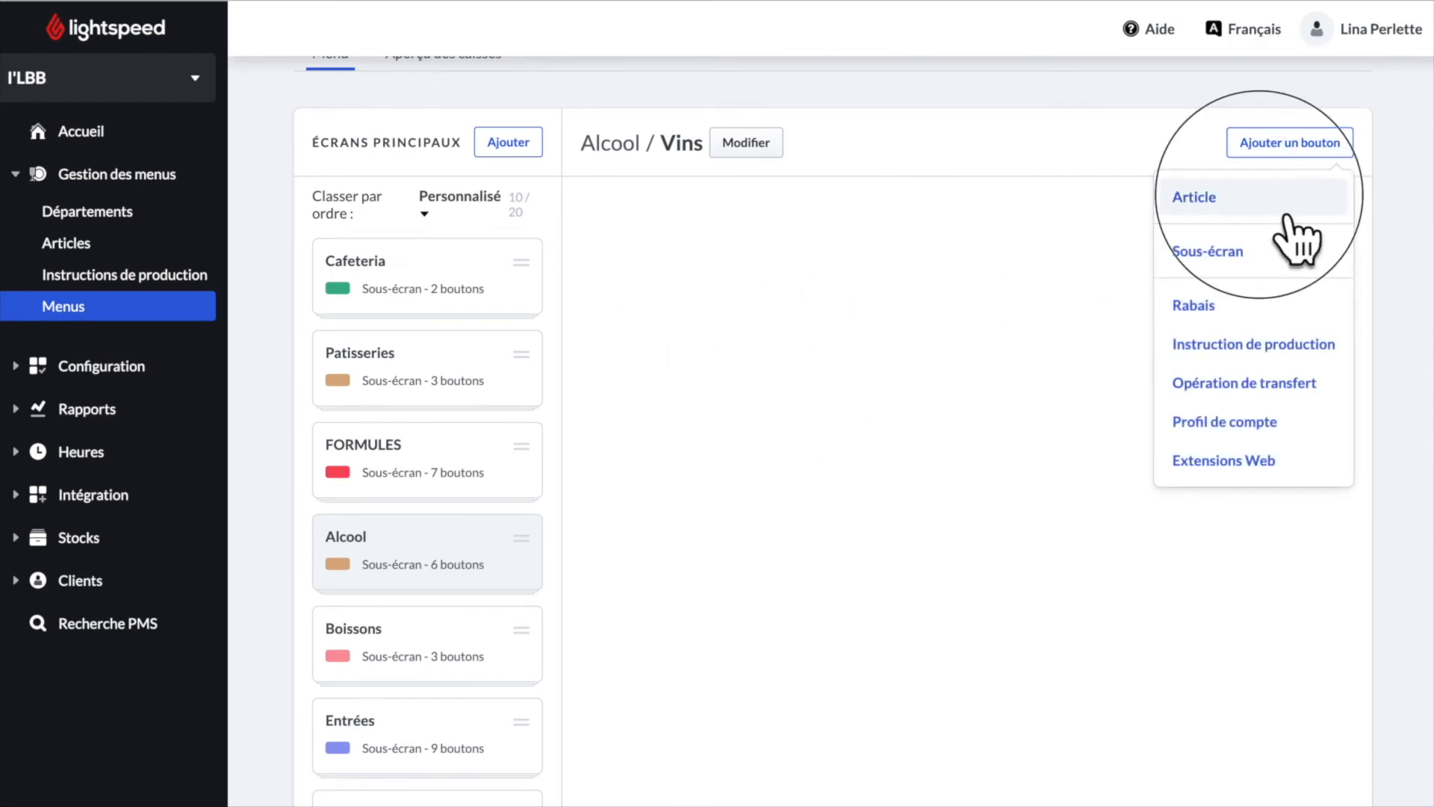
click(1286, 209)
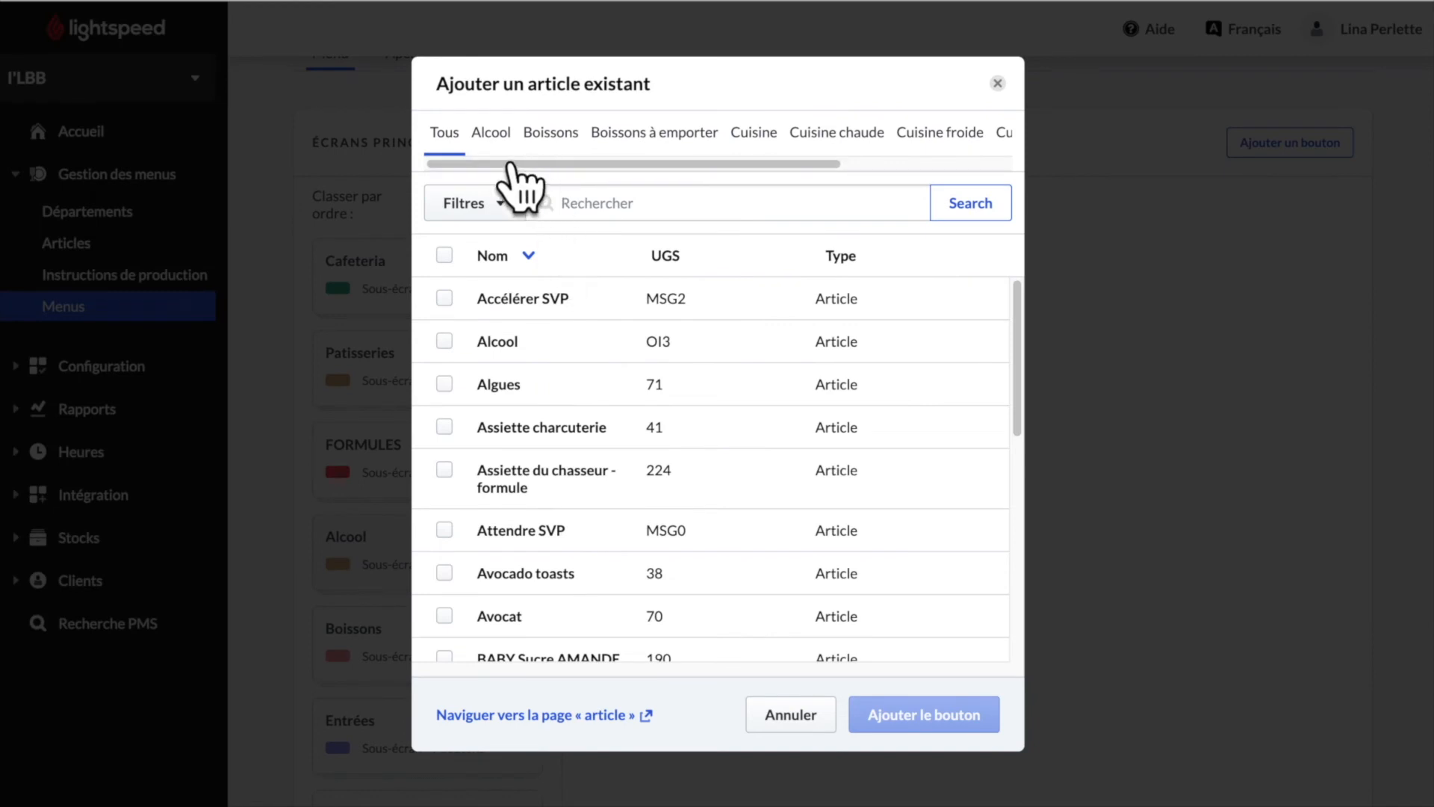
click(499, 146)
click(445, 470)
click(446, 512)
click(445, 554)
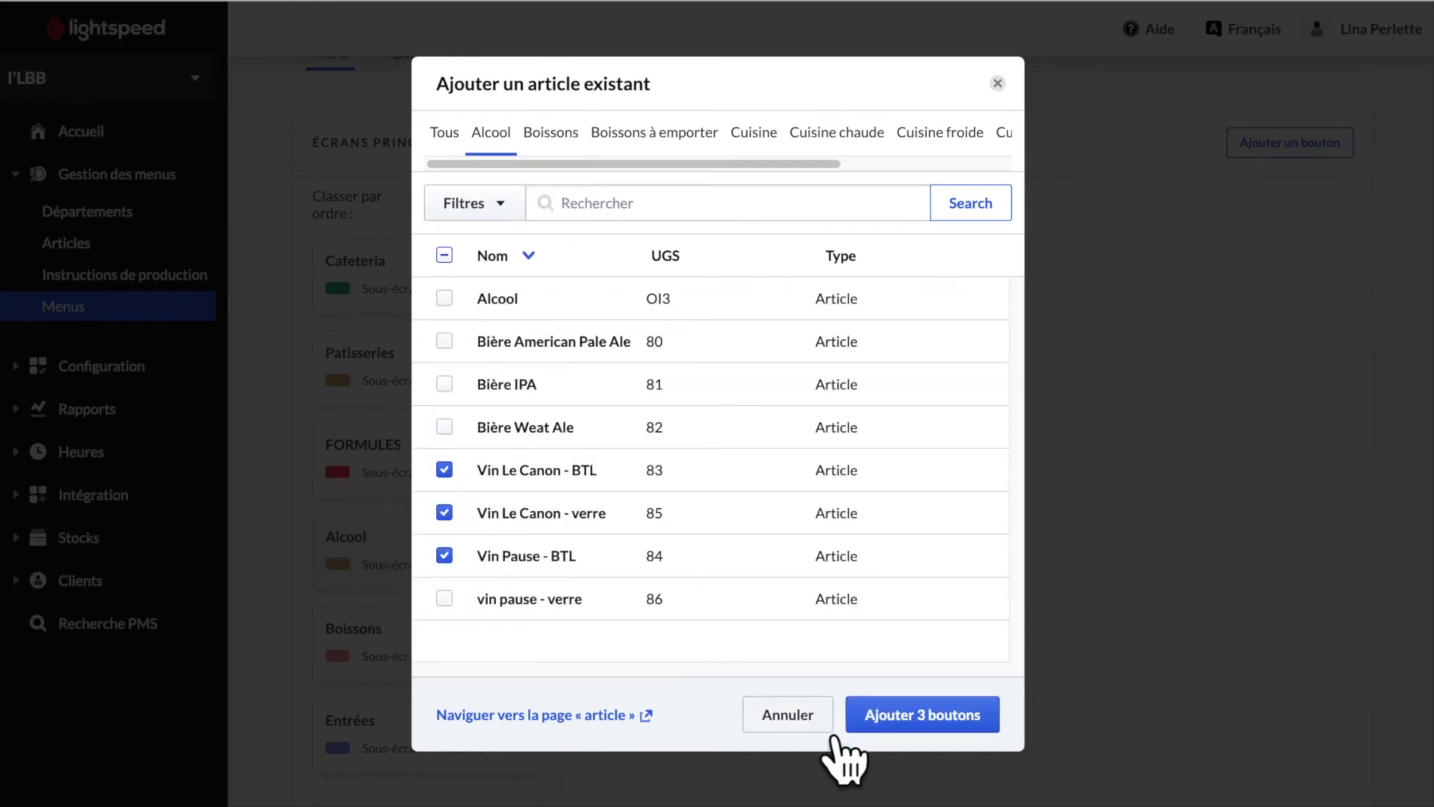
click(934, 717)
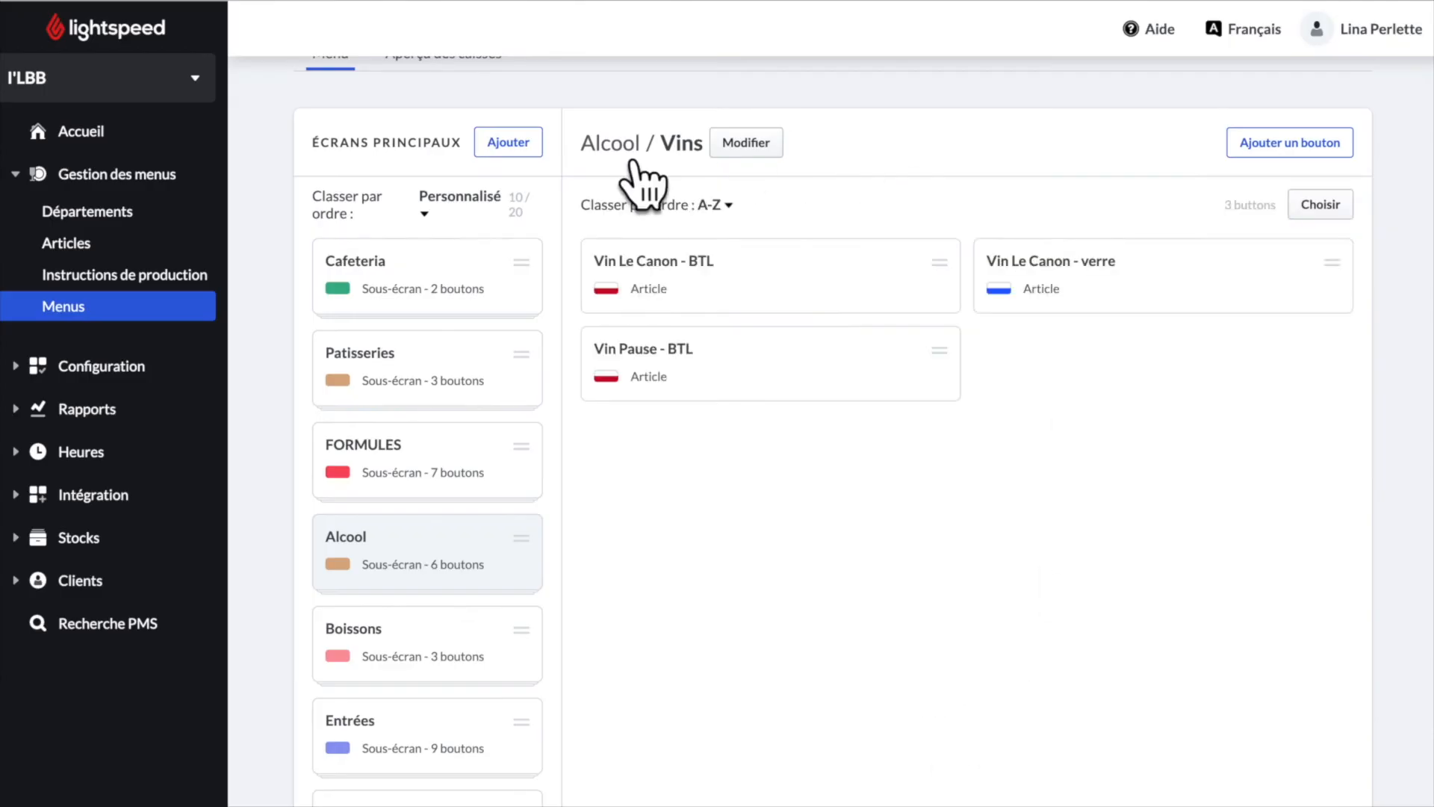
click(630, 153)
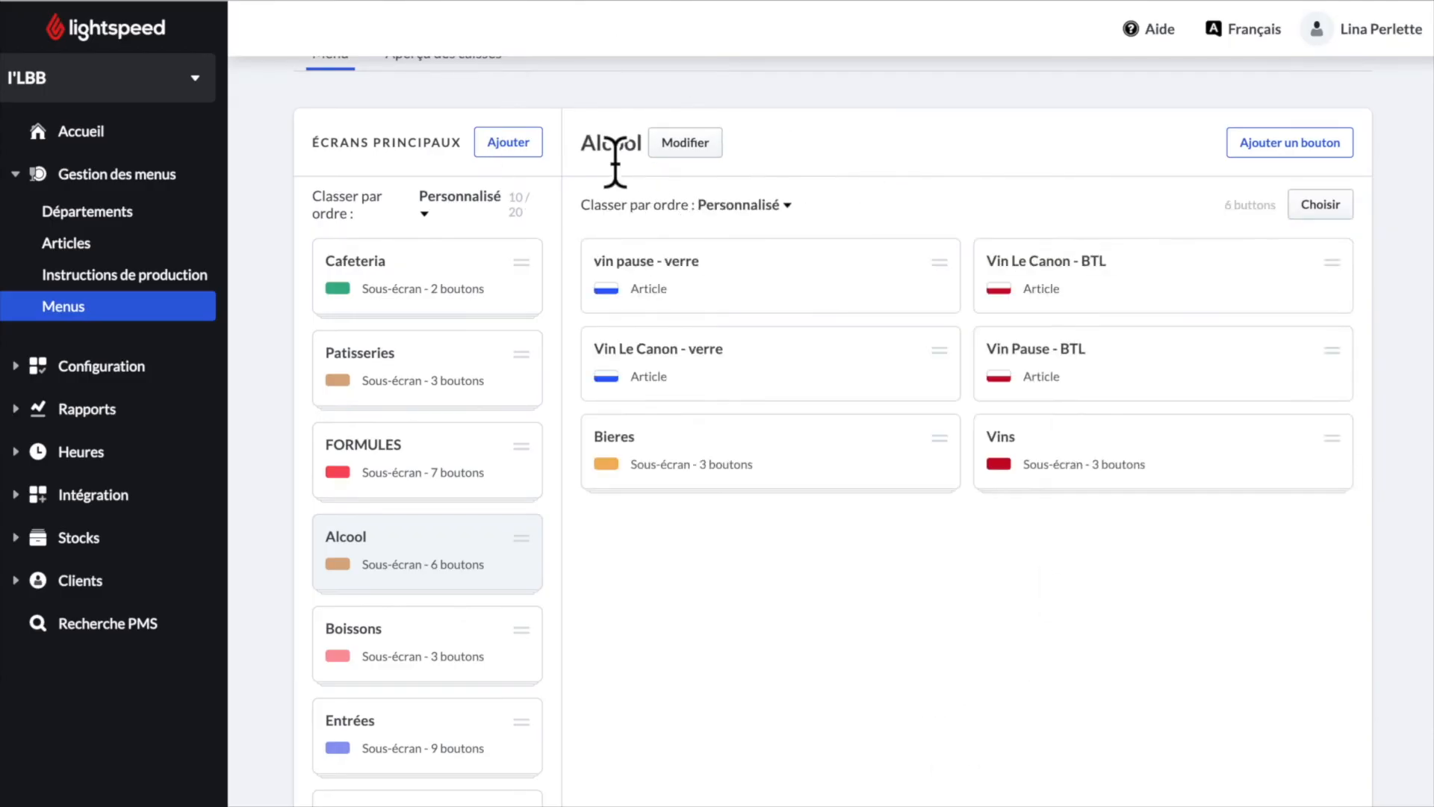
- Select the four wine buttons: Vin Pause and Vin Le Canon, each as verre and BTL
click(1320, 205)
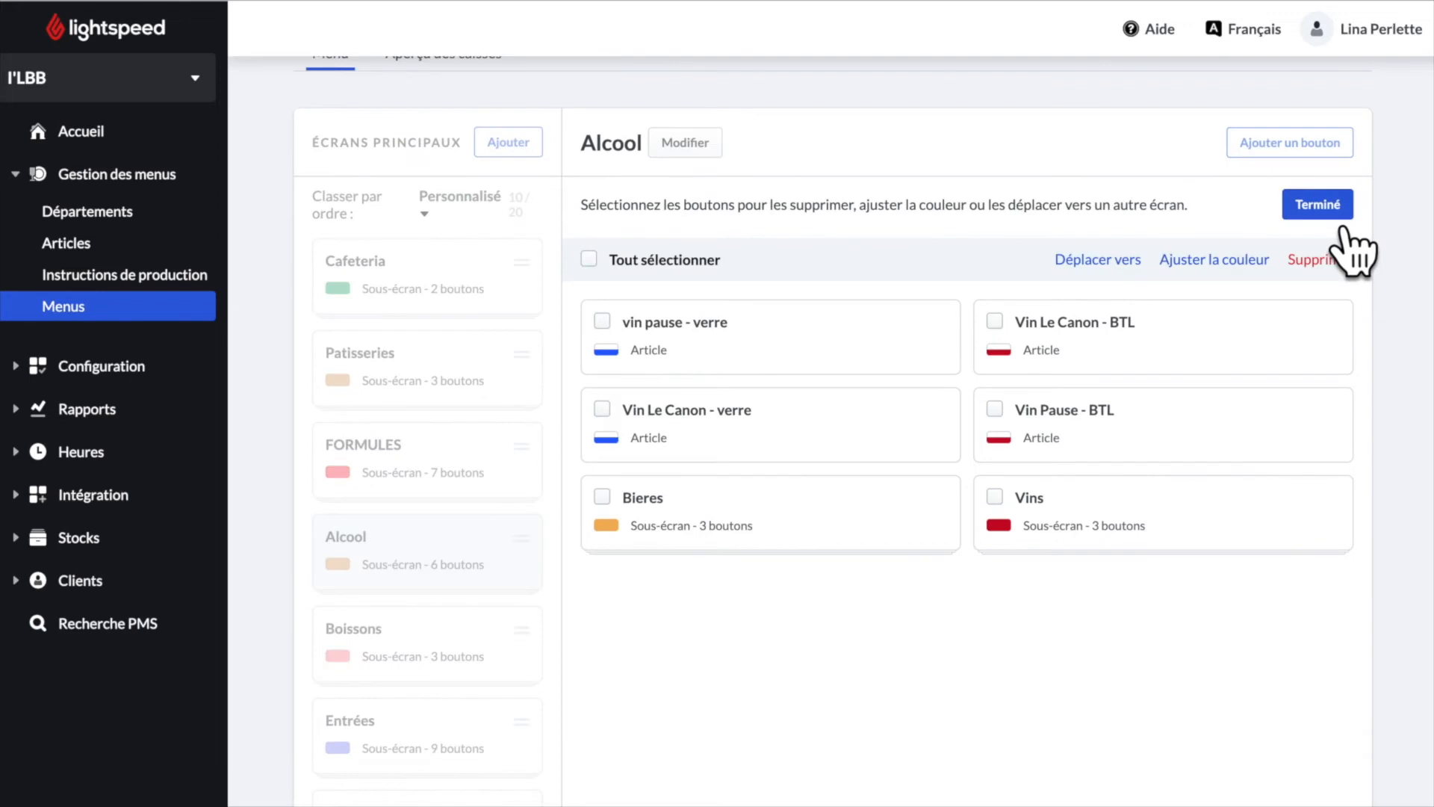
click(602, 322)
click(602, 409)
click(994, 321)
click(994, 409)
- Move the selected wine buttons into the Vins sub-screen under Carte > Alcool
click(1106, 263)
click(986, 261)
drag(986, 263, 982, 299)
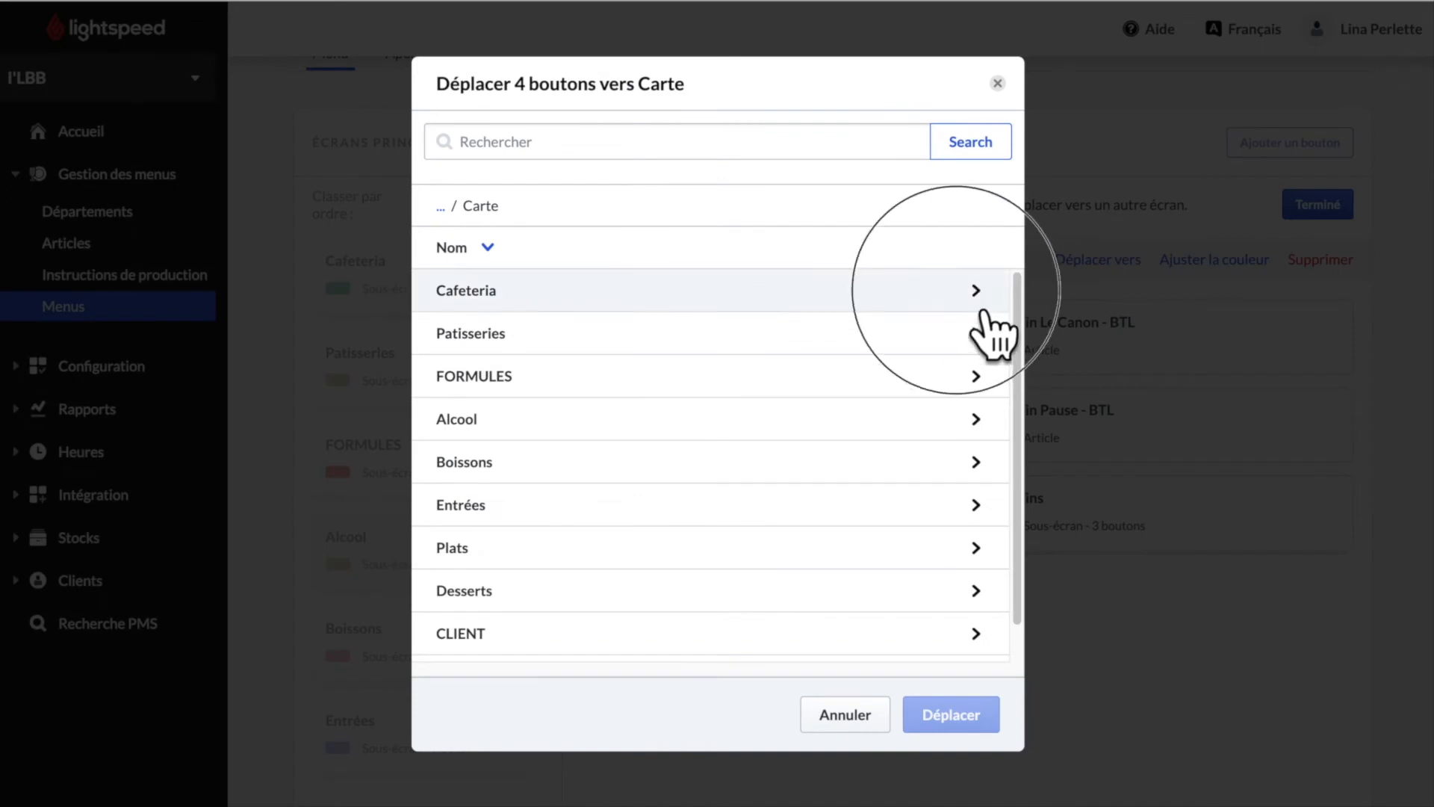
click(971, 425)
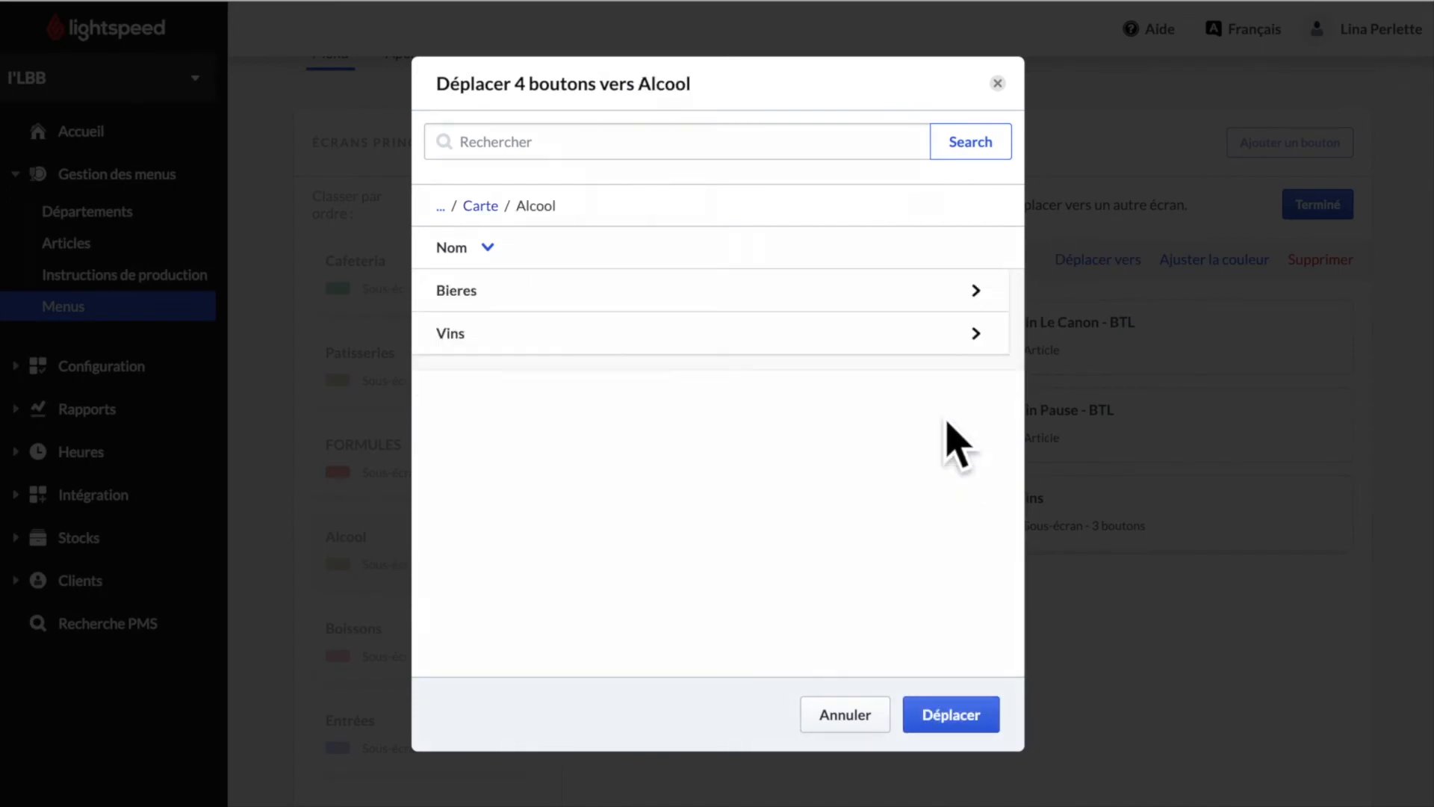
click(933, 345)
click(970, 730)
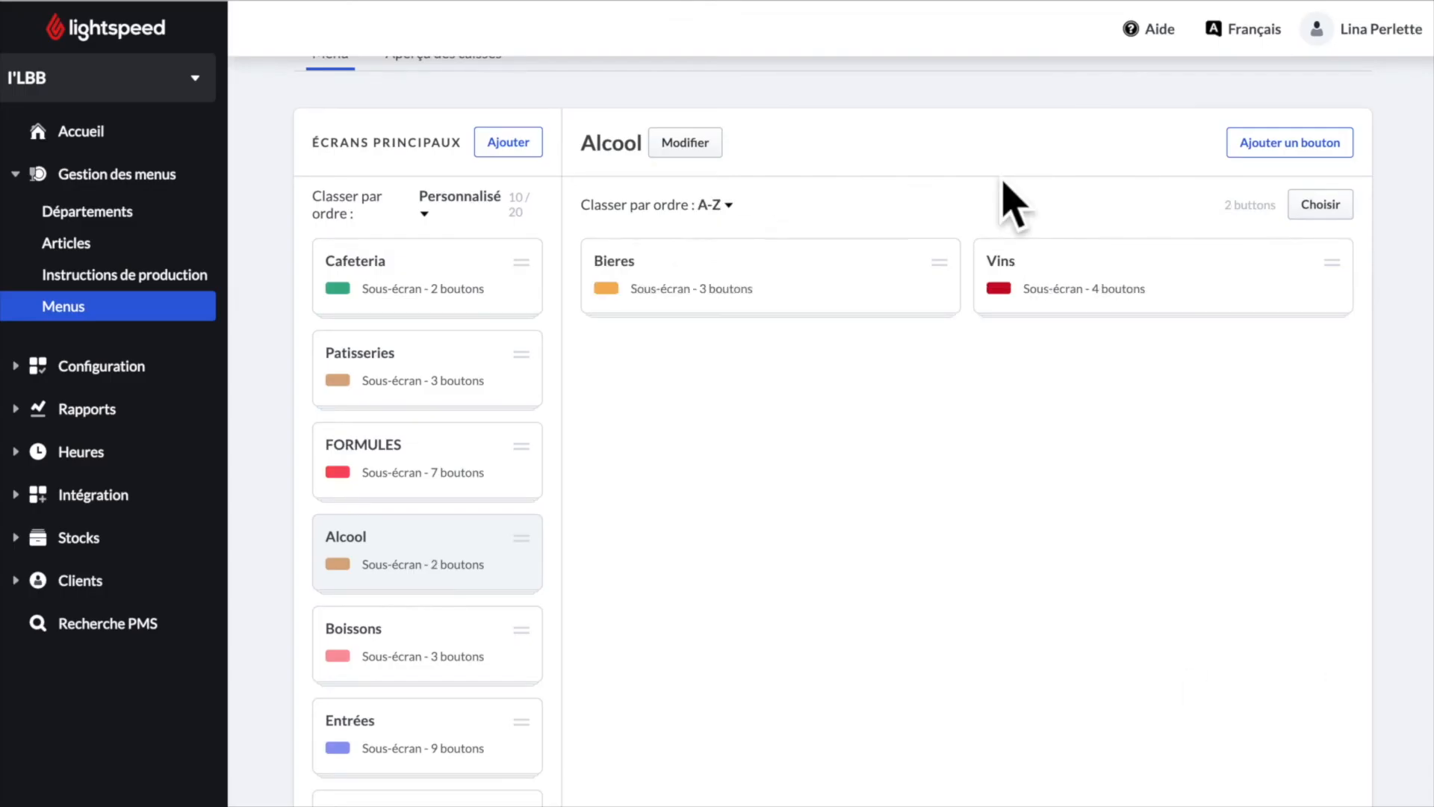
scroll(1002, 224, up, 3)
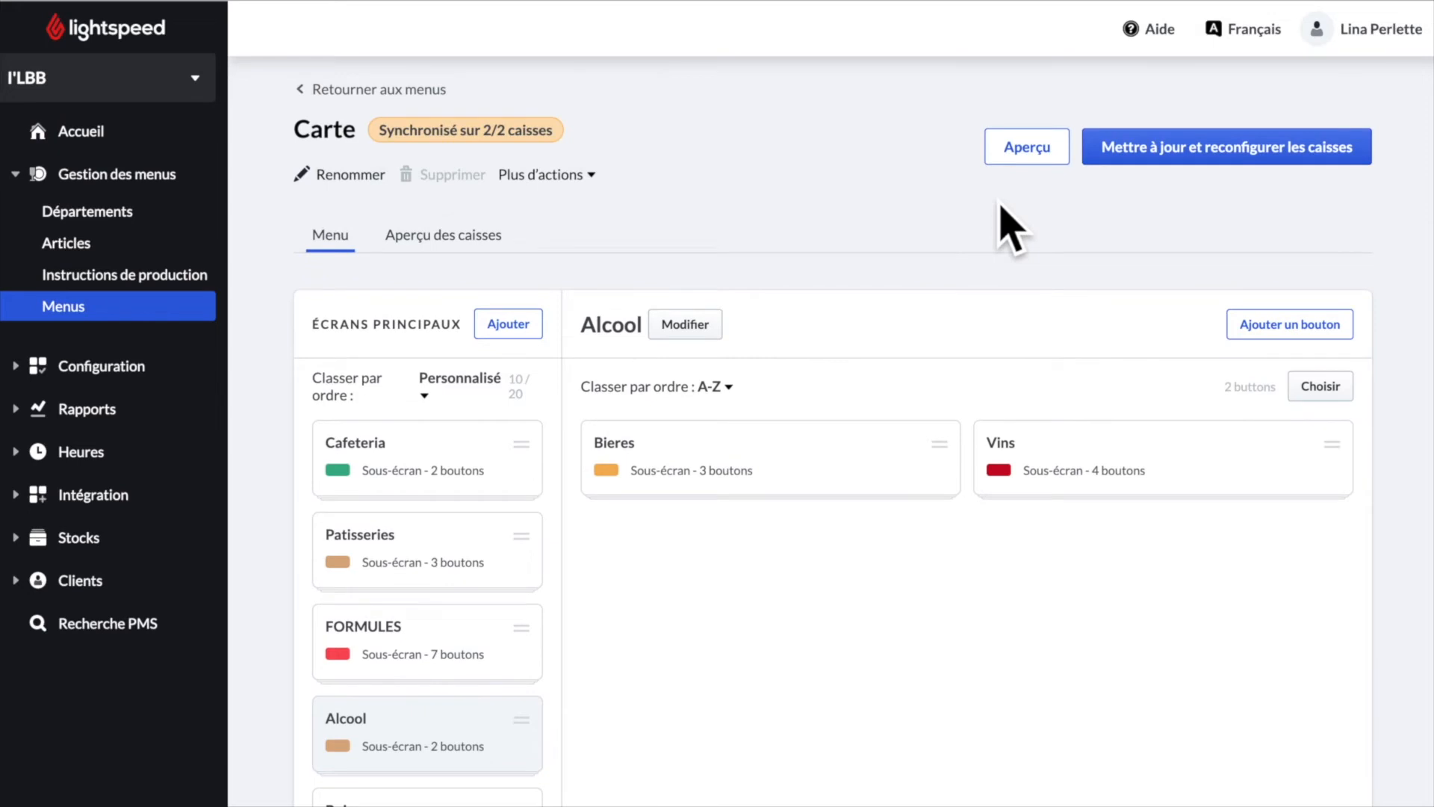
click(1044, 161)
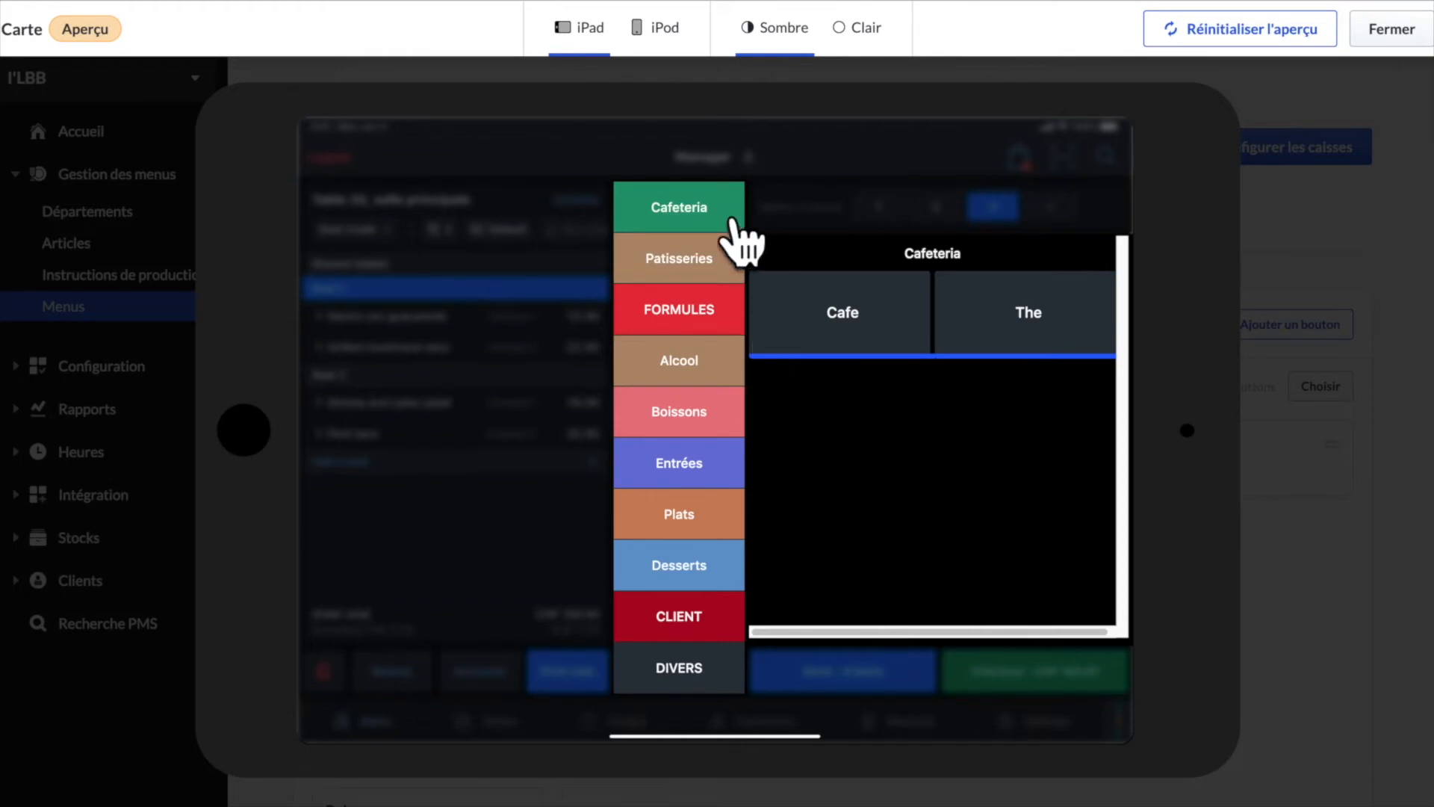
click(681, 52)
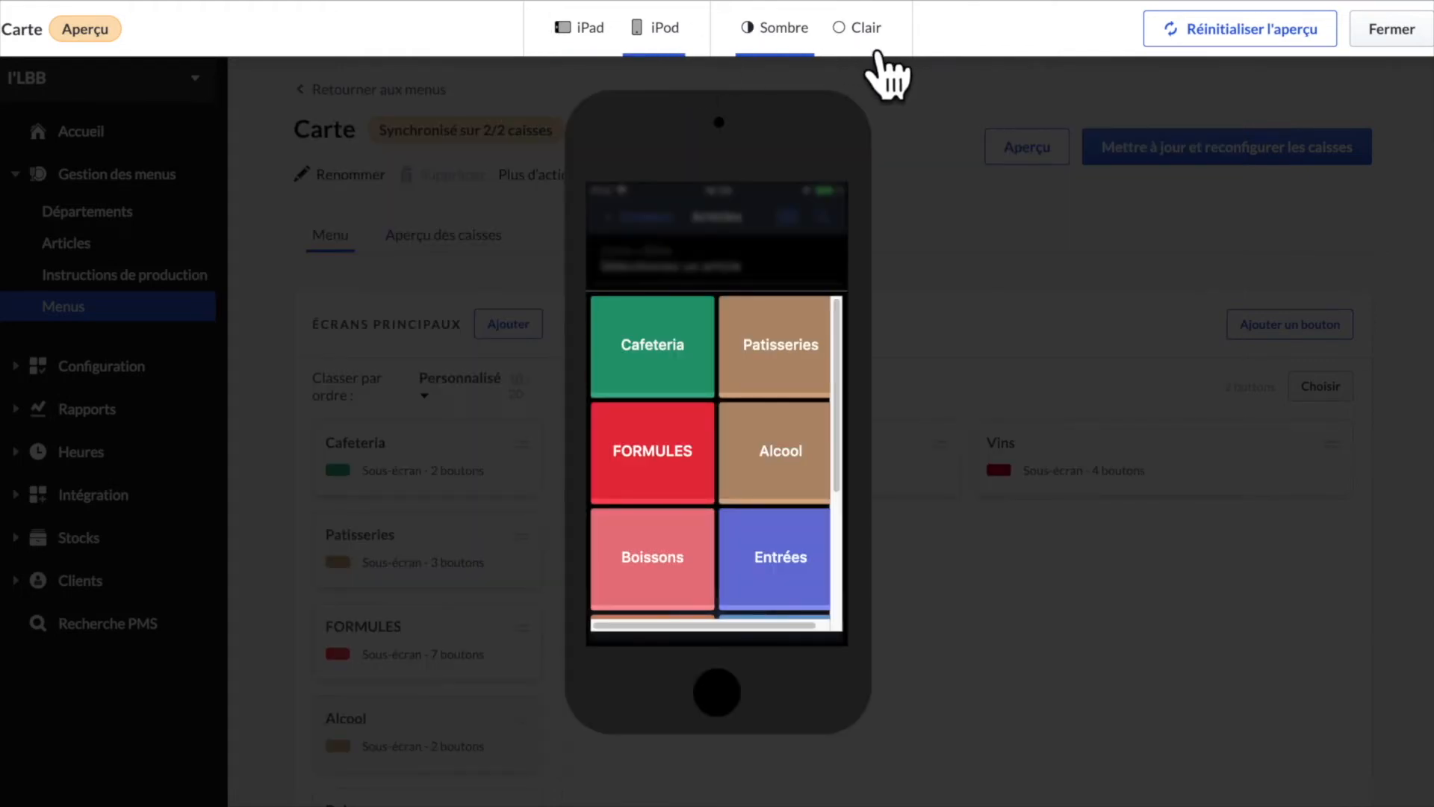
click(875, 51)
click(799, 47)
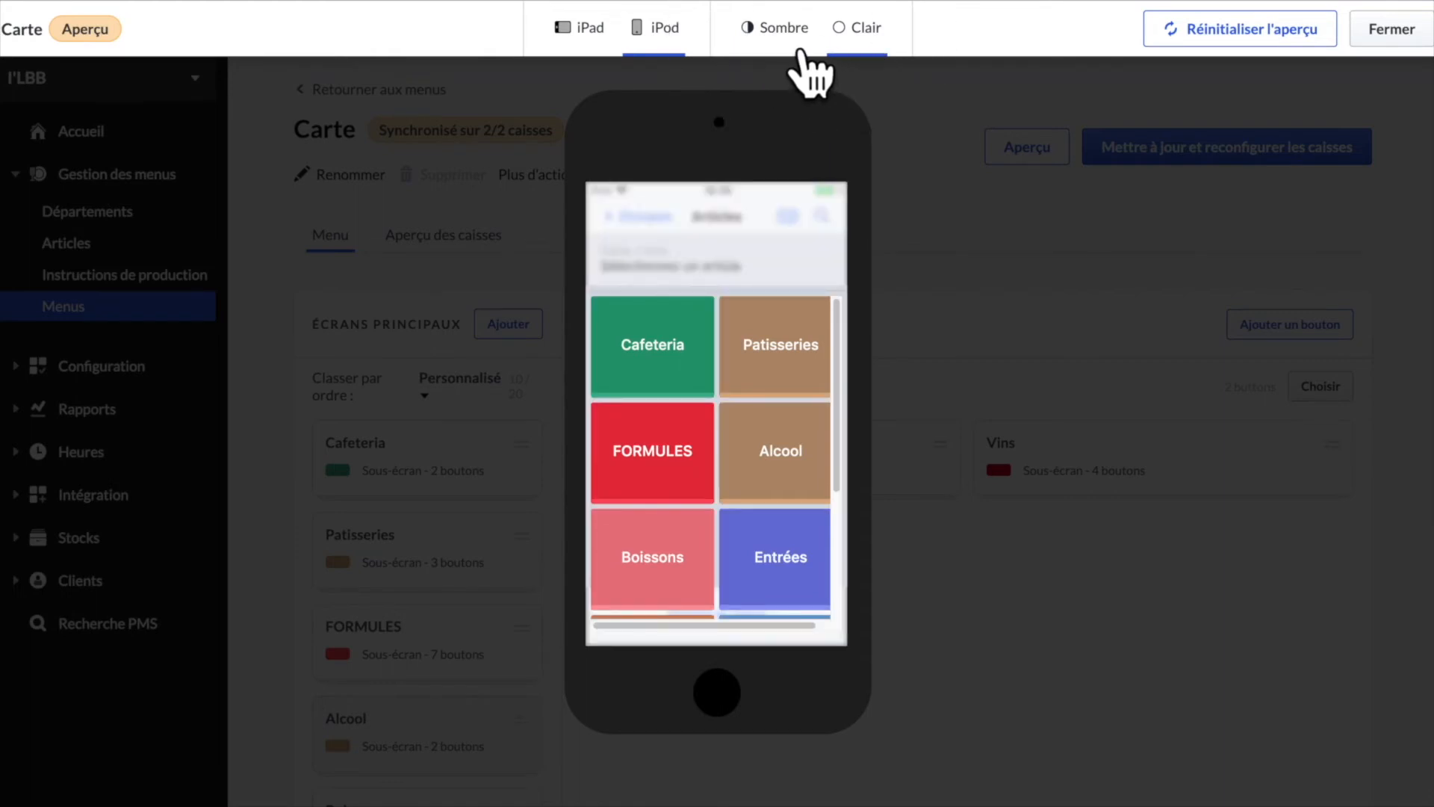
click(605, 51)
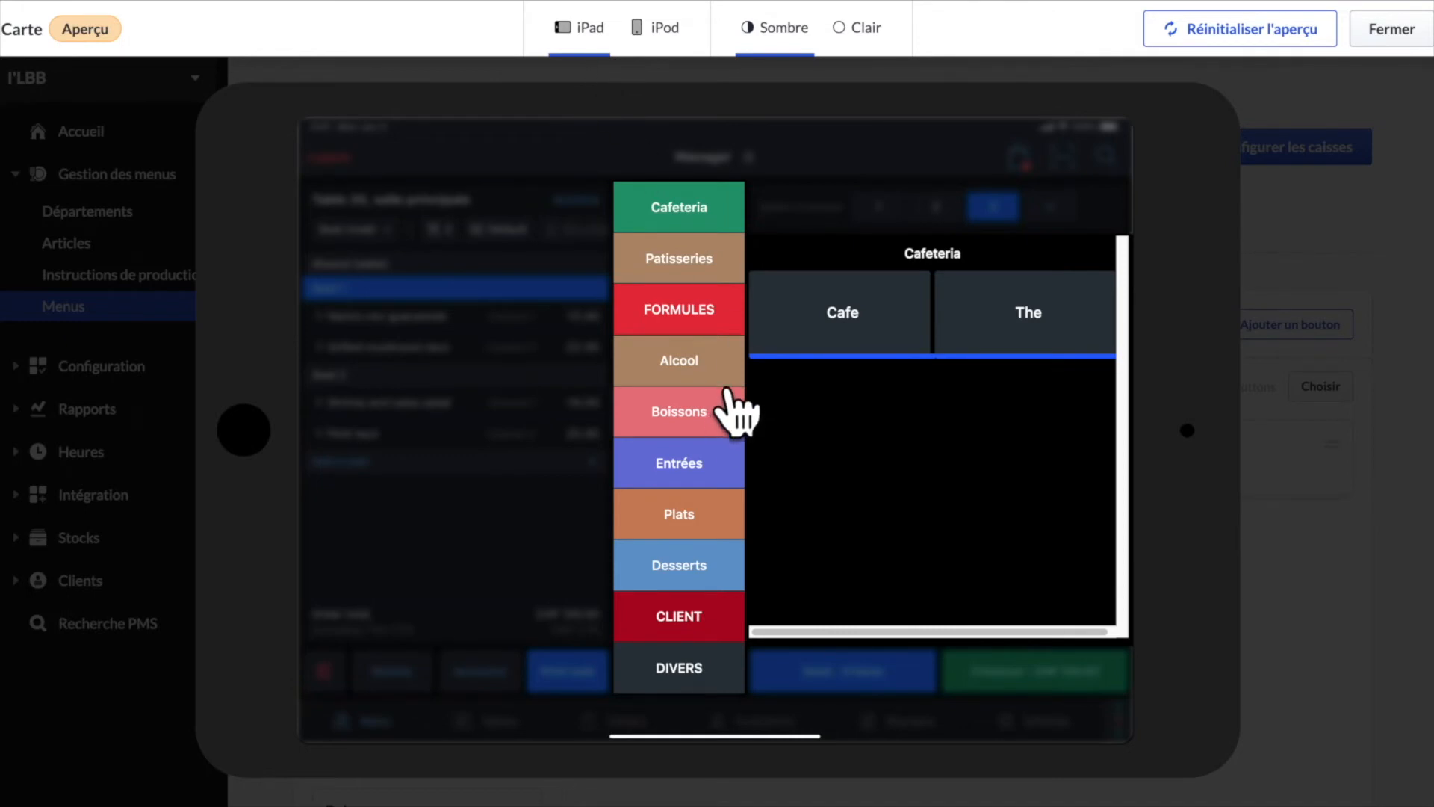
click(724, 373)
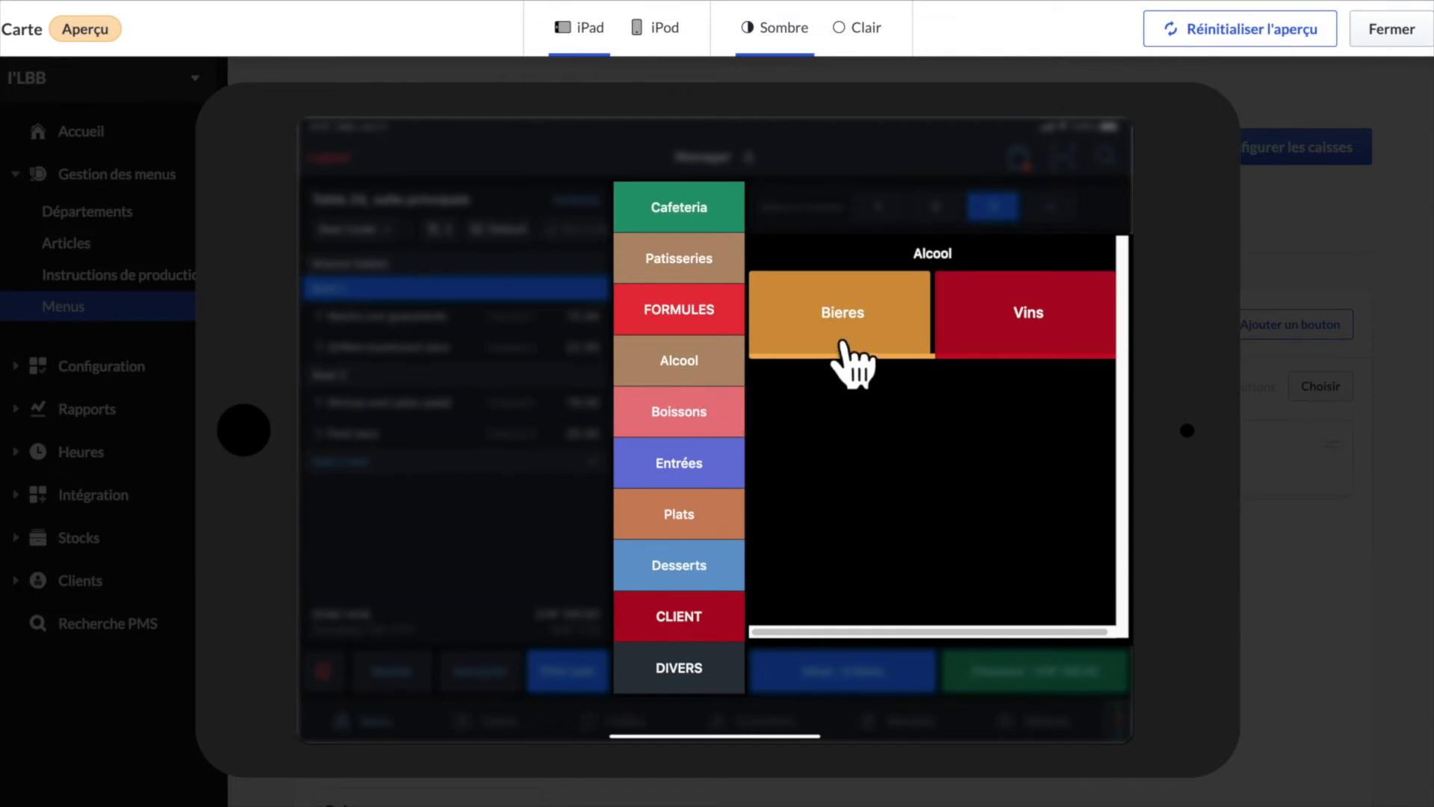
click(851, 345)
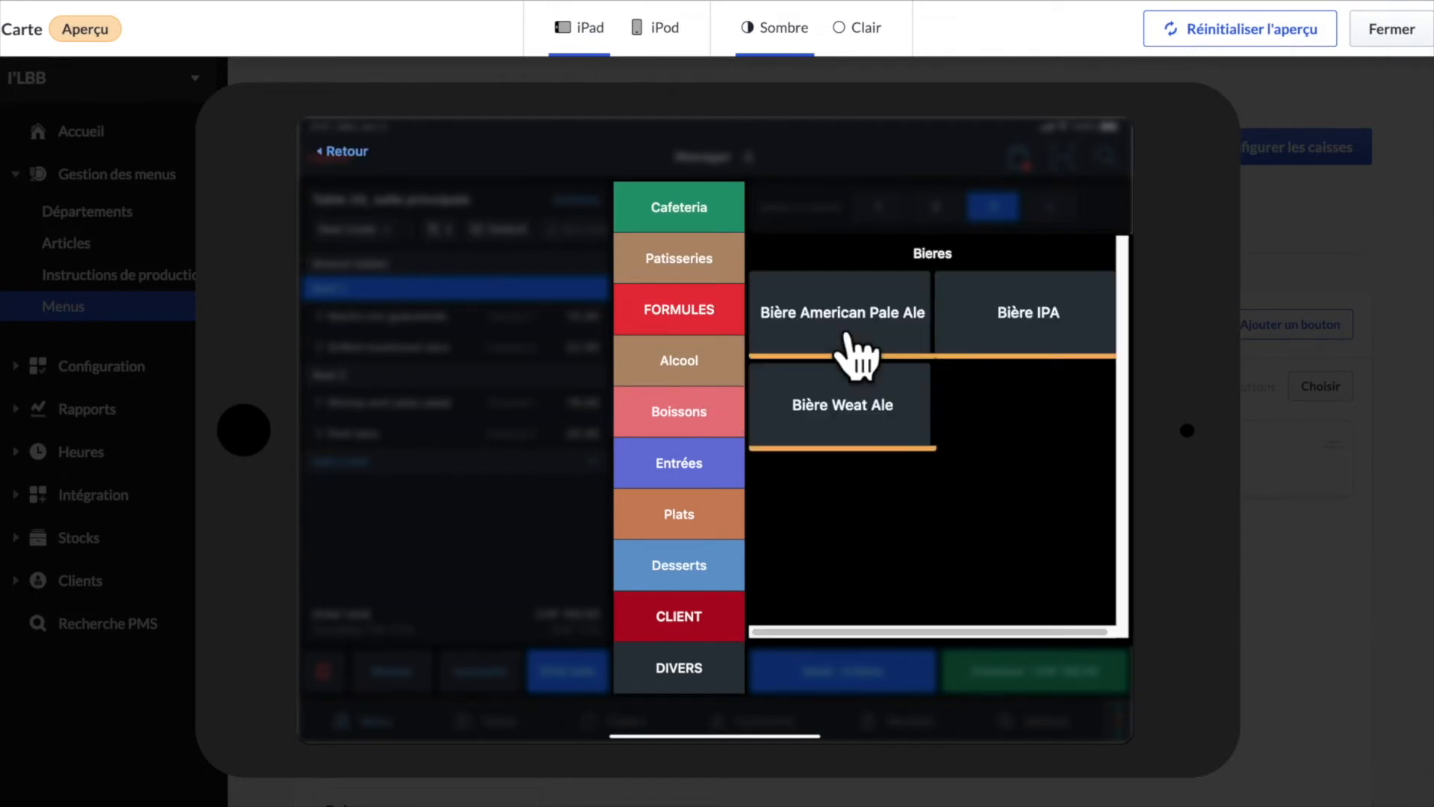
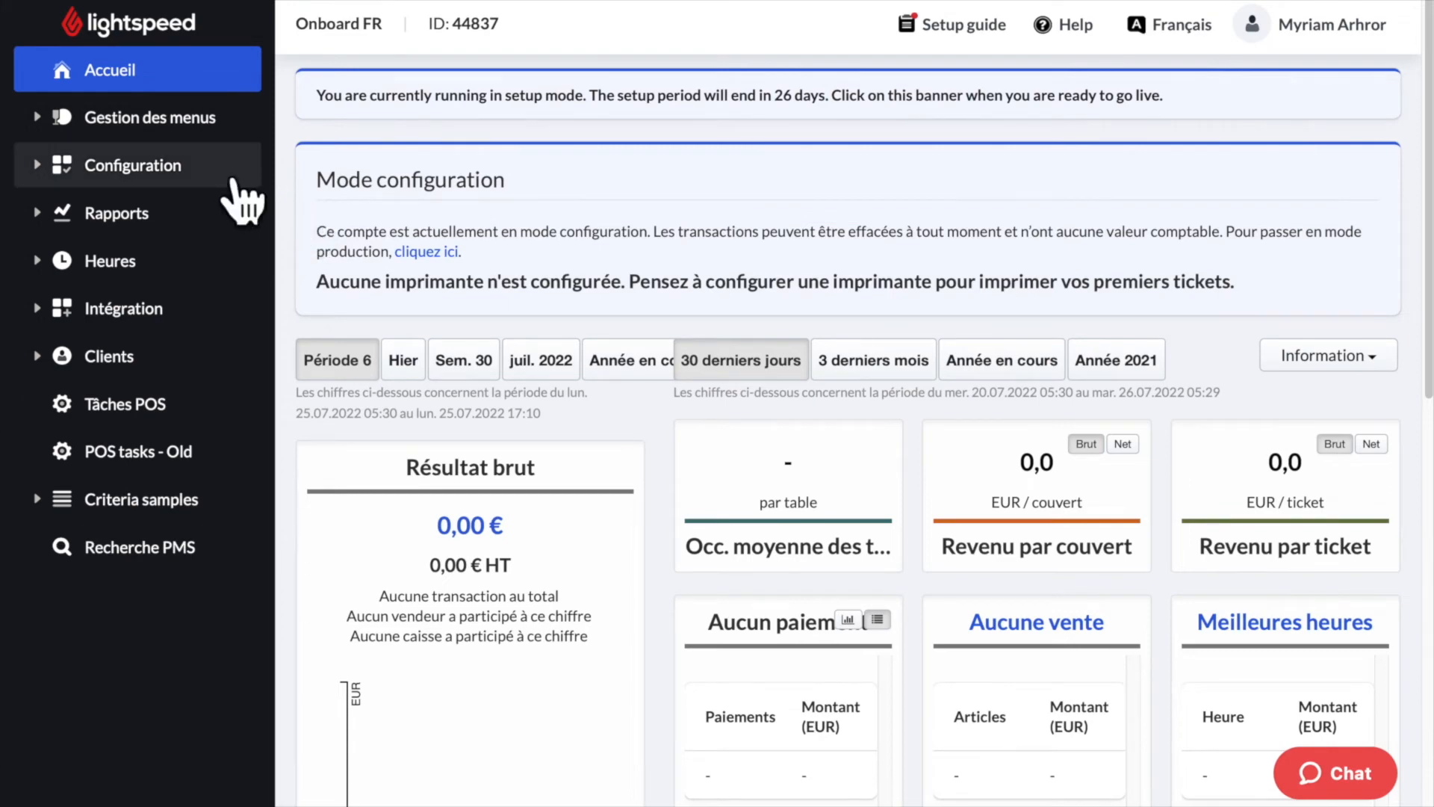
- Show the Instructions de production list under Gestion des menus and begin a new instruction
click(205, 121)
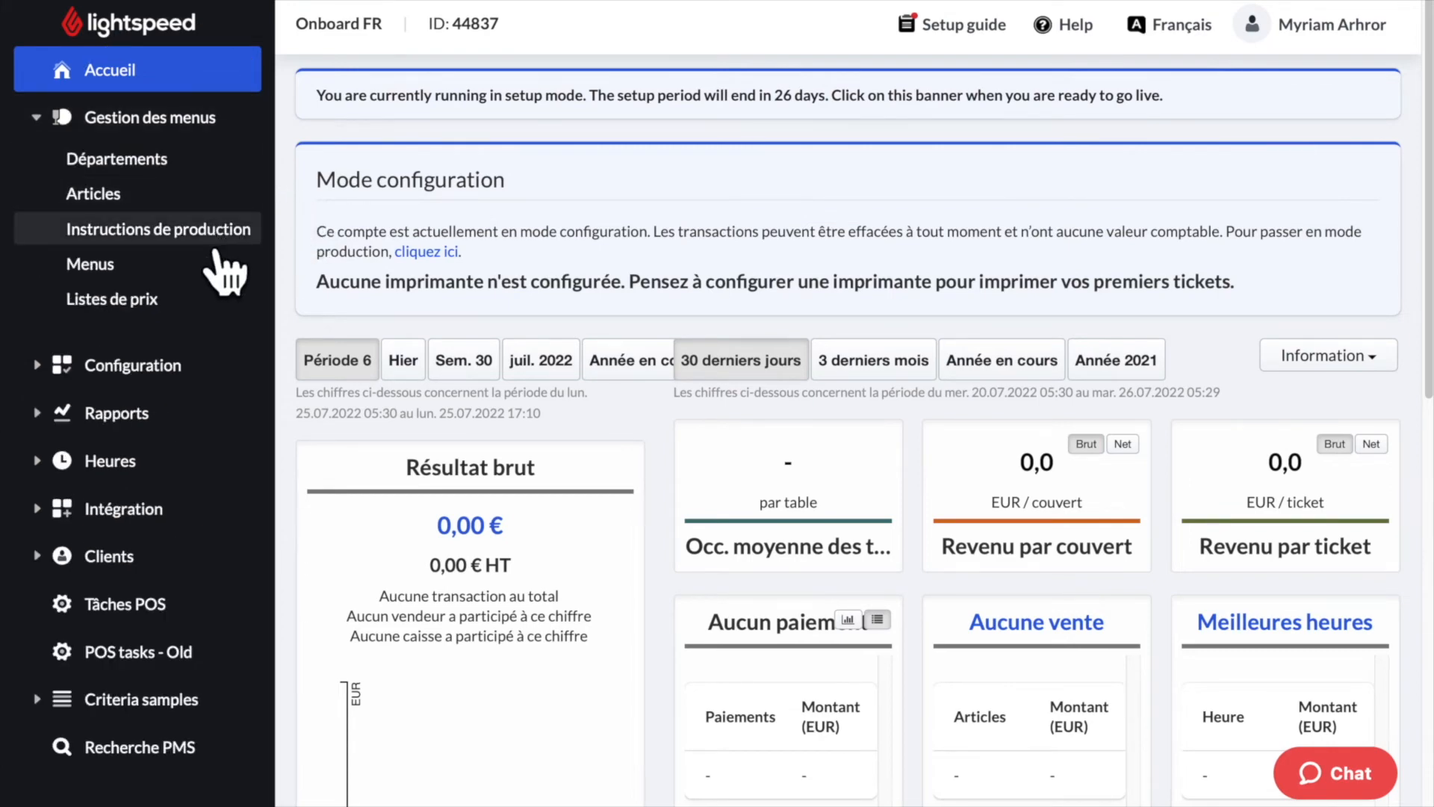
click(224, 233)
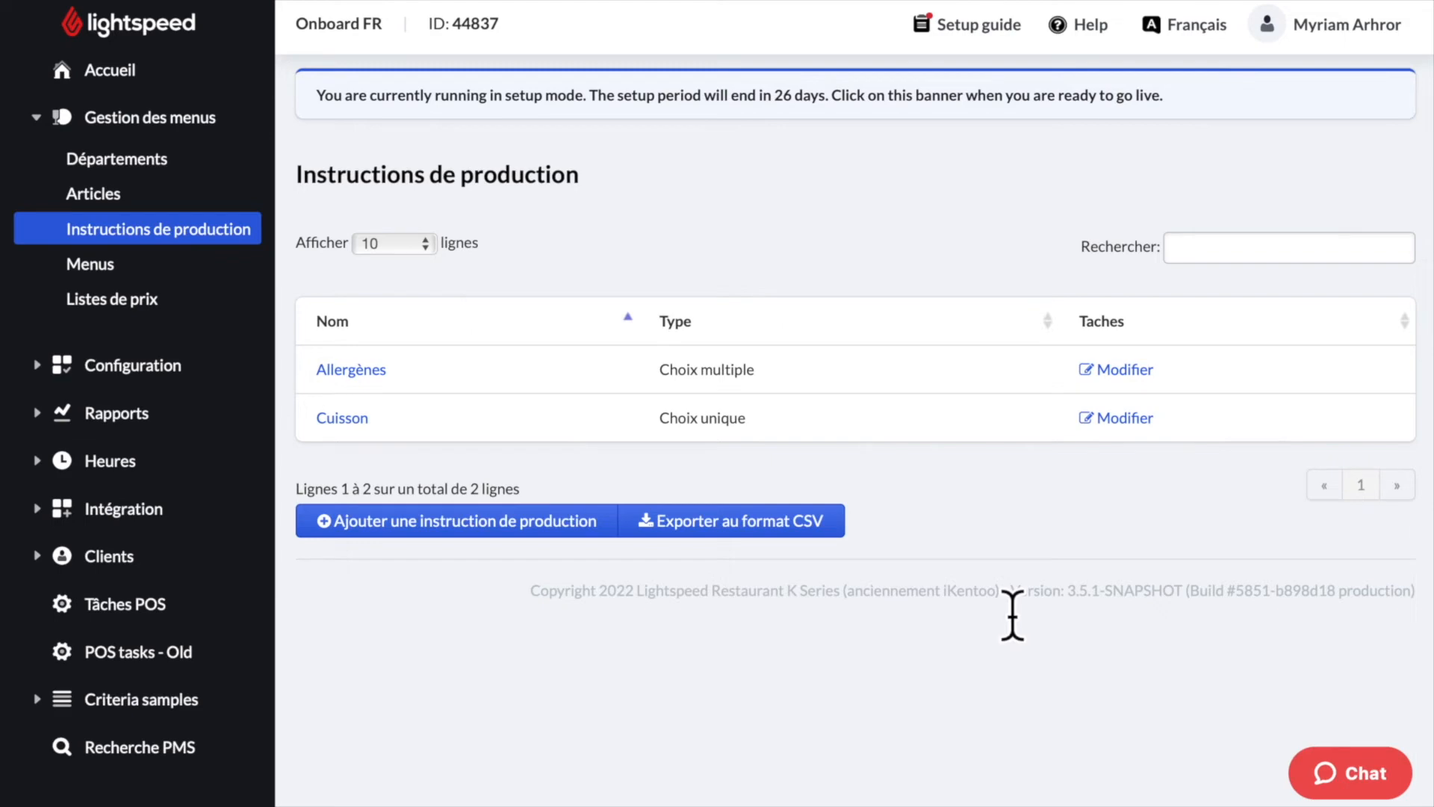
click(557, 534)
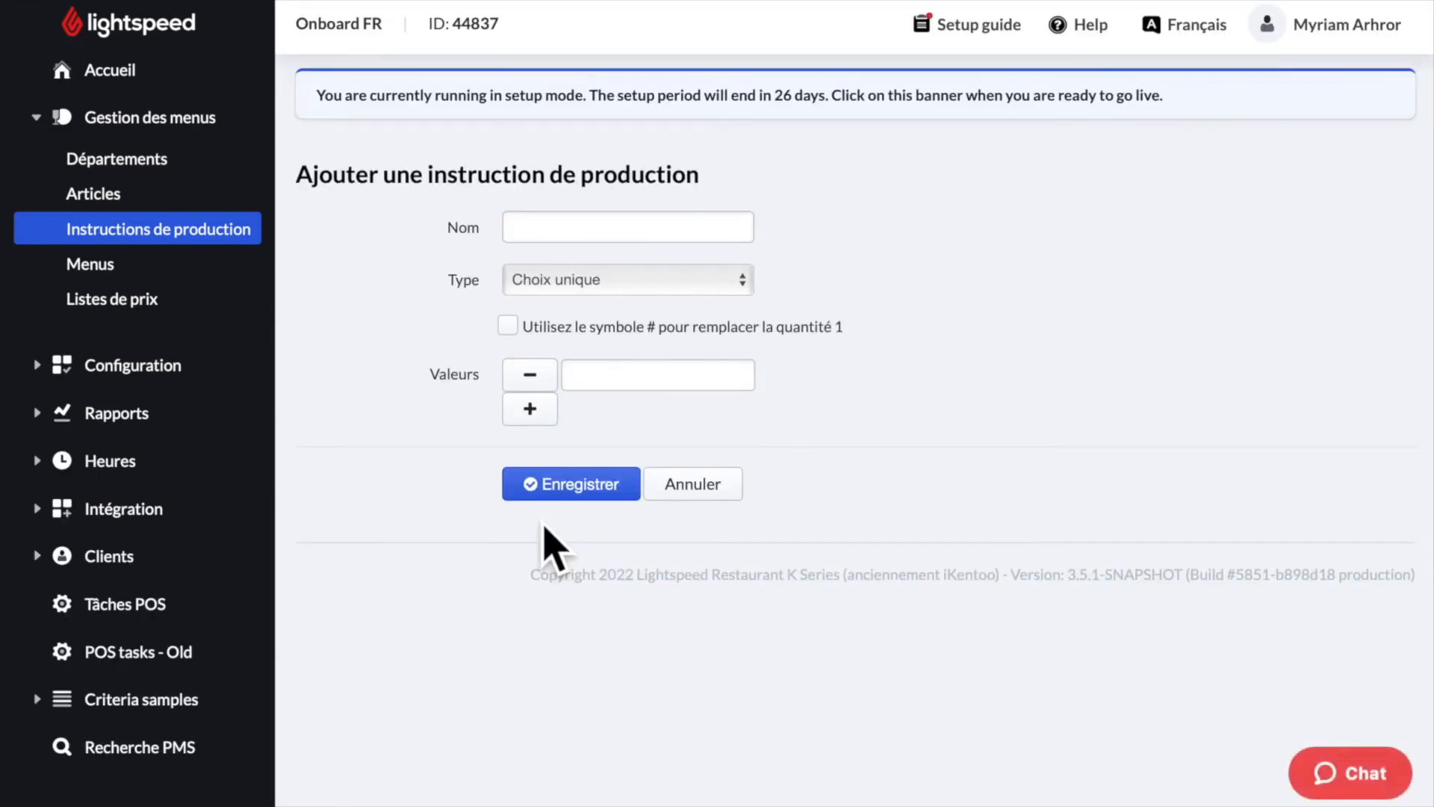
- Name the new production instruction Aromes and keep its type as Choix unique
click(599, 233)
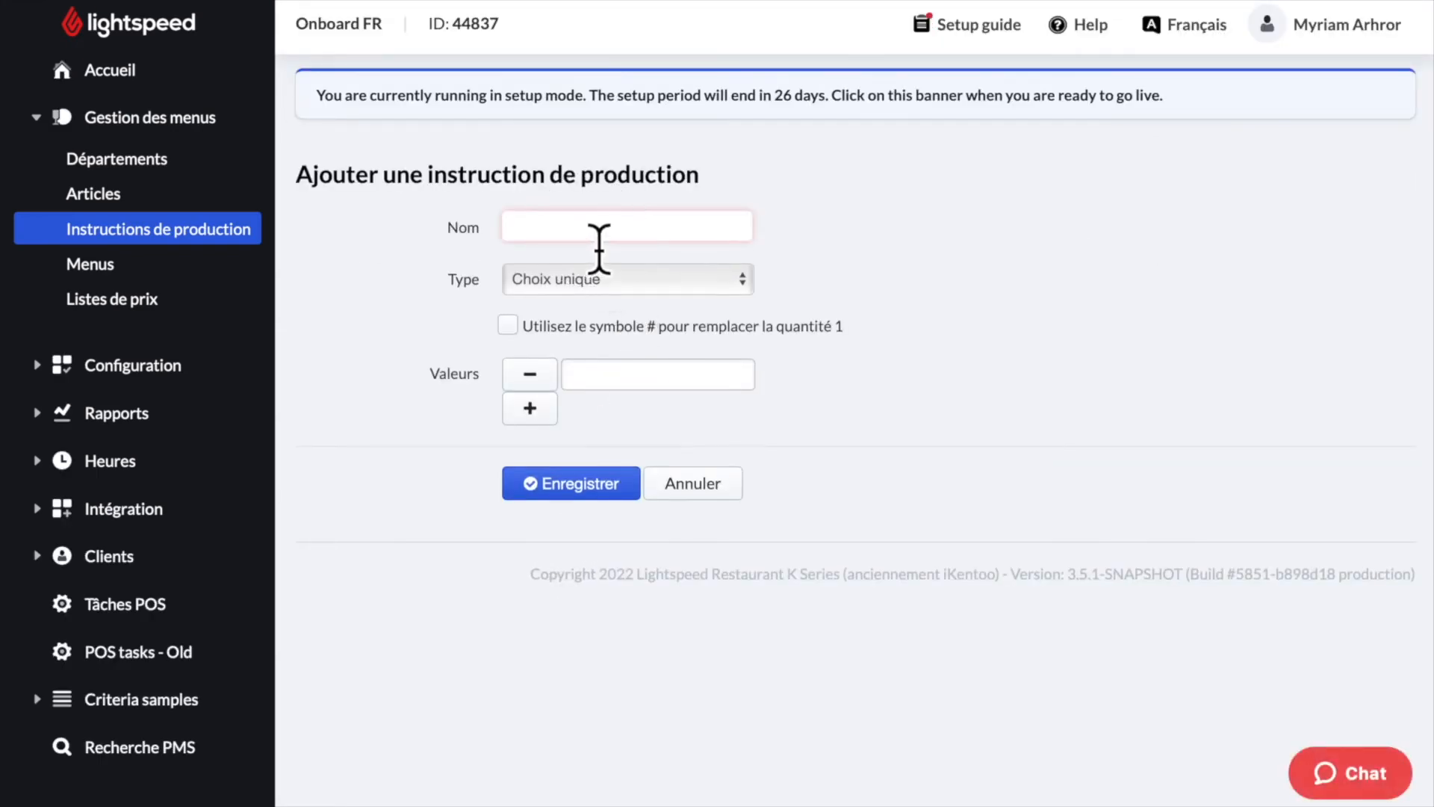
text(Aromes)
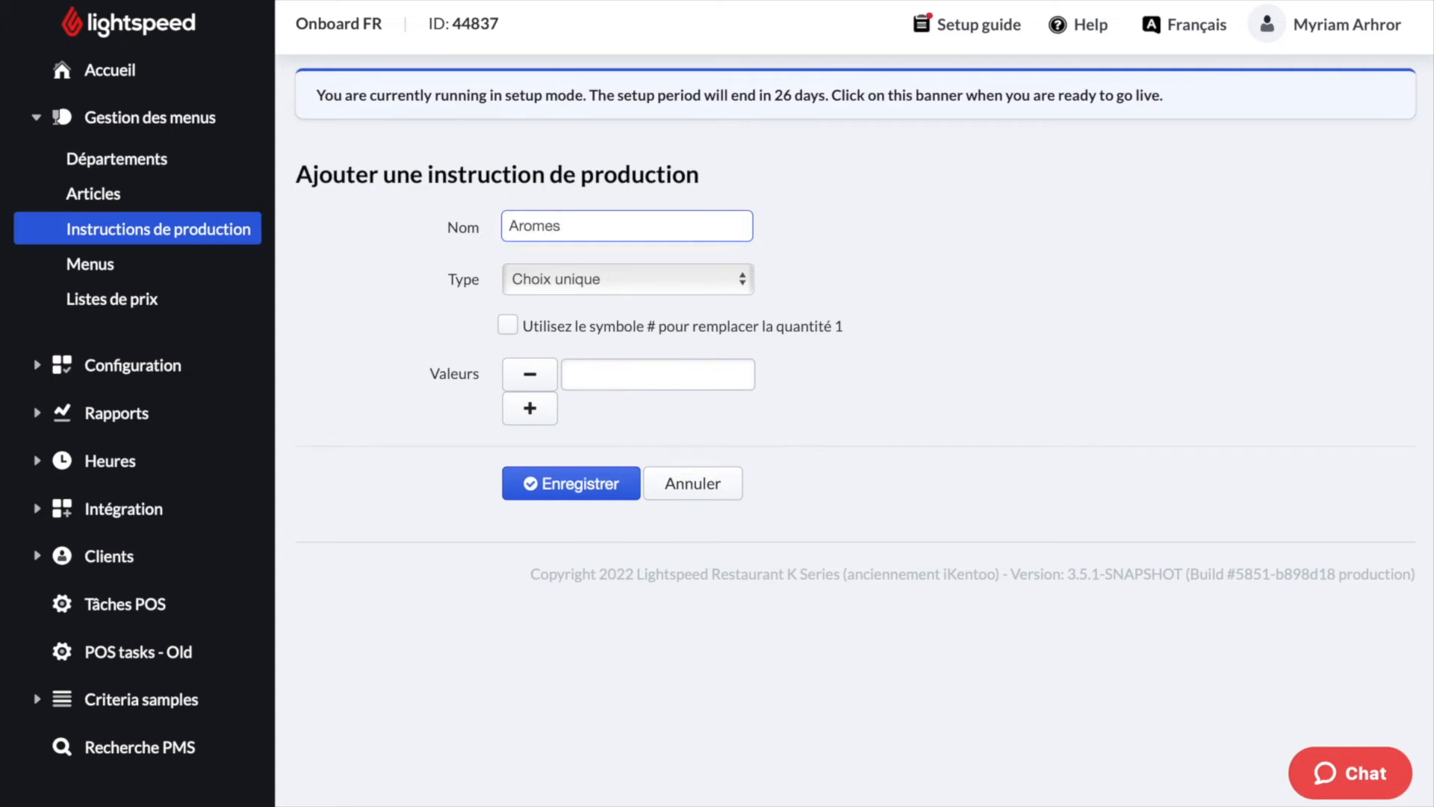
click(676, 282)
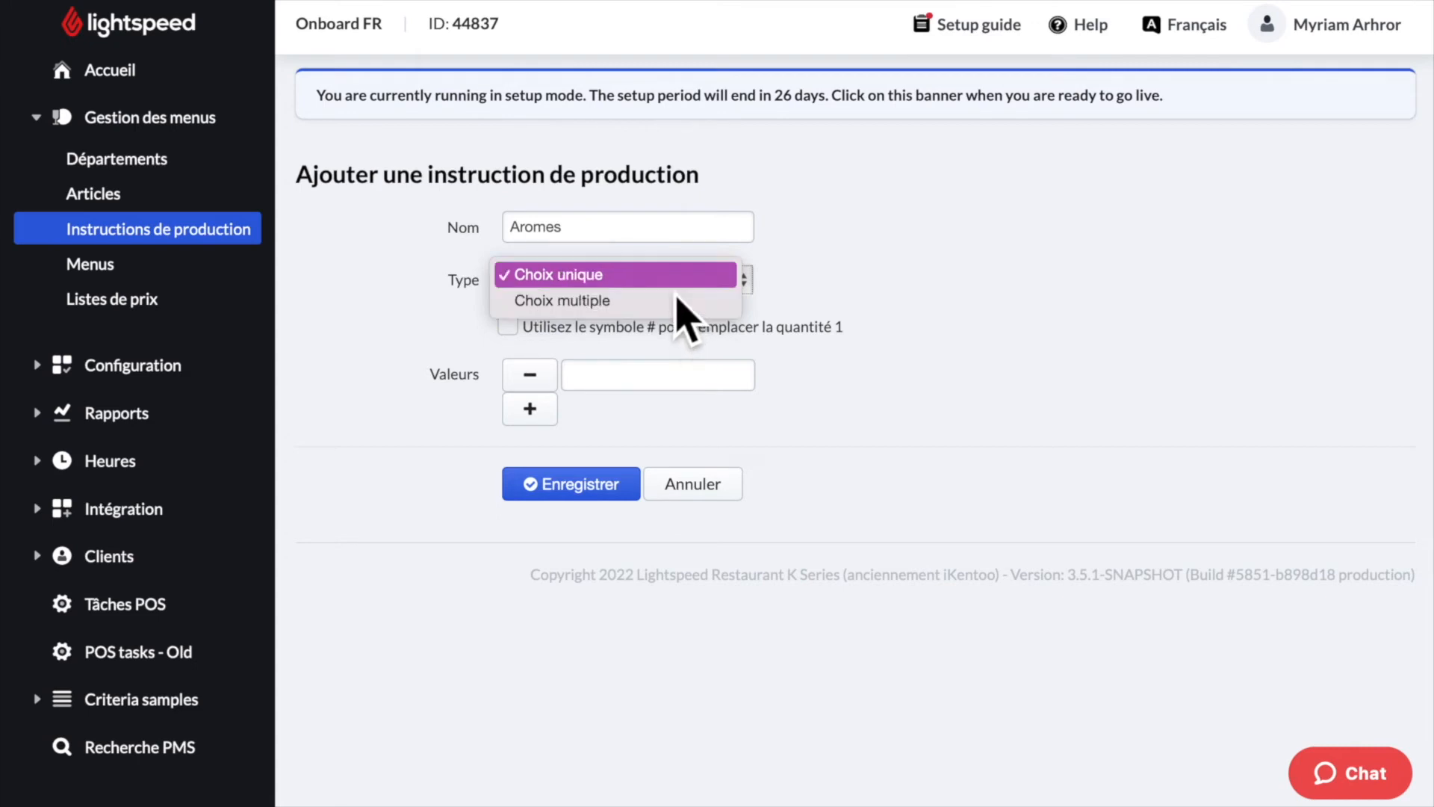
click(681, 284)
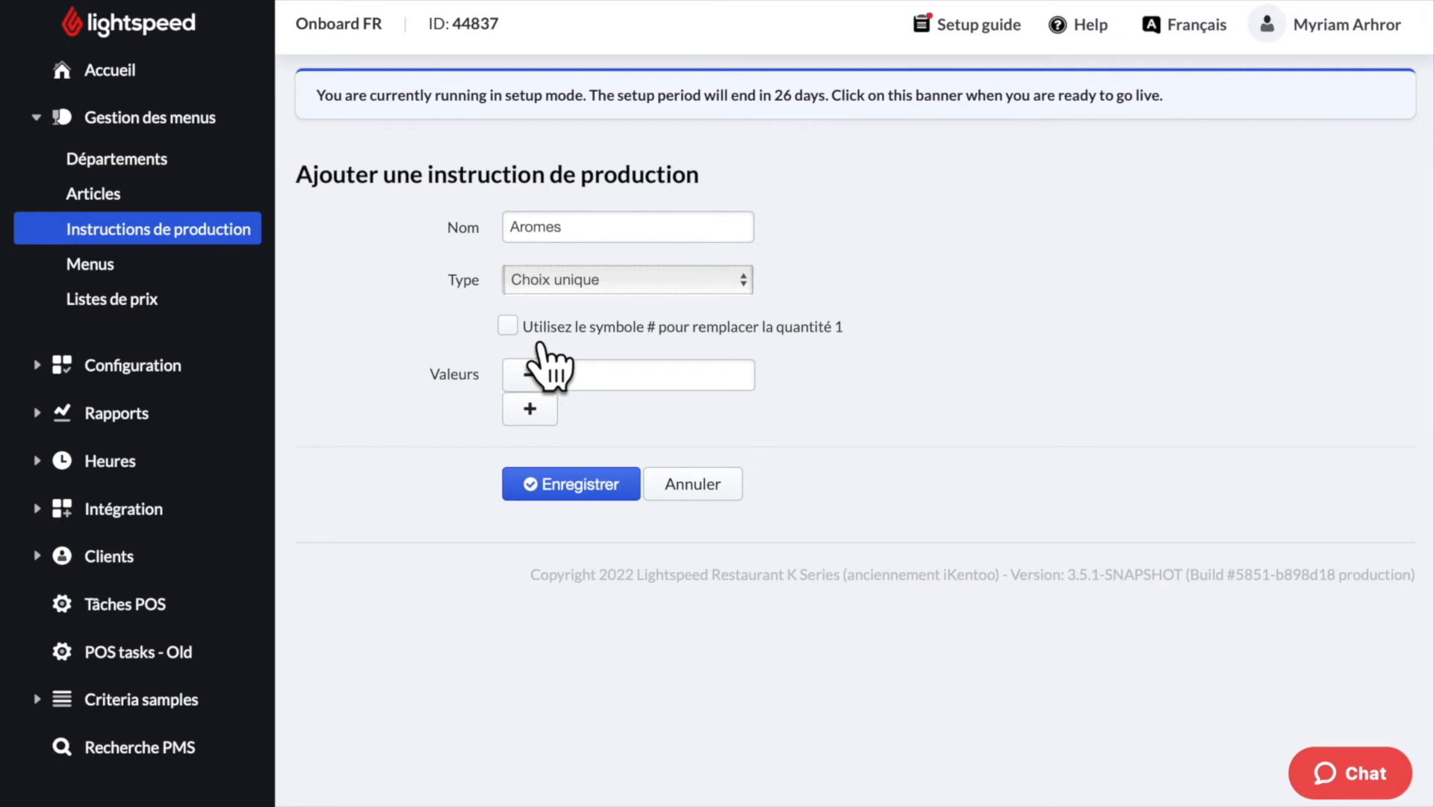
- Add the values Fraise, Citron and Chocolat to the Aromes instruction
click(656, 394)
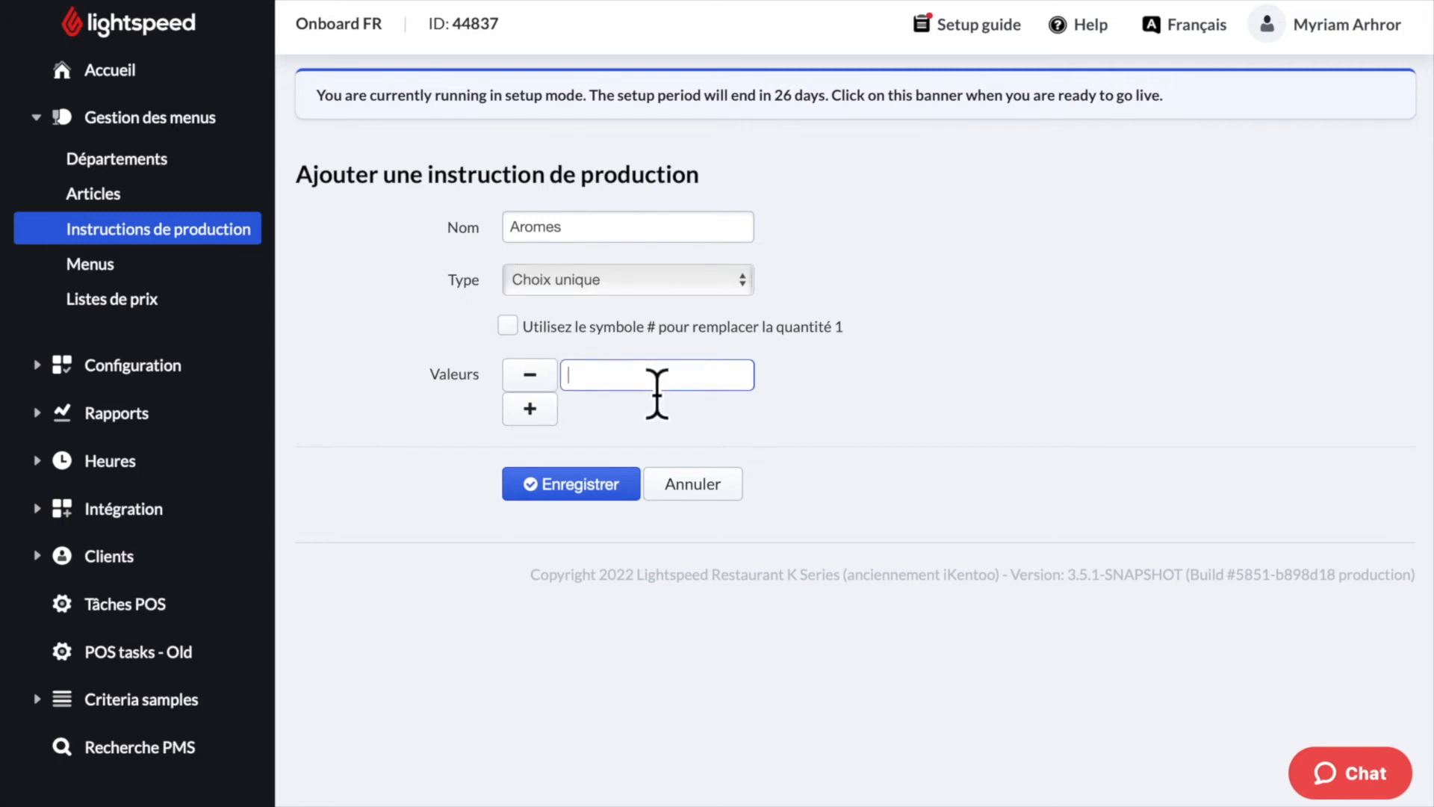
text(Fraise)
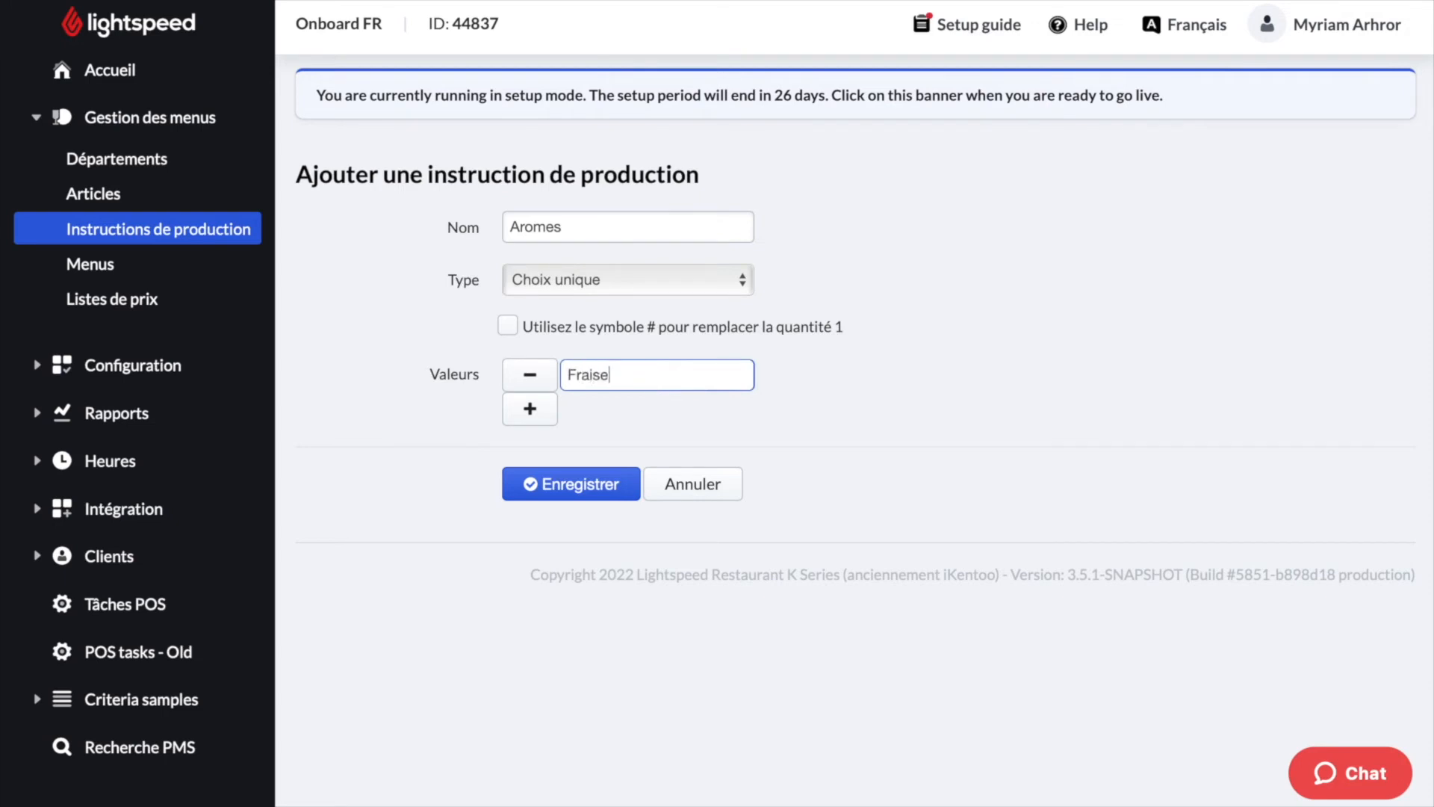
click(551, 423)
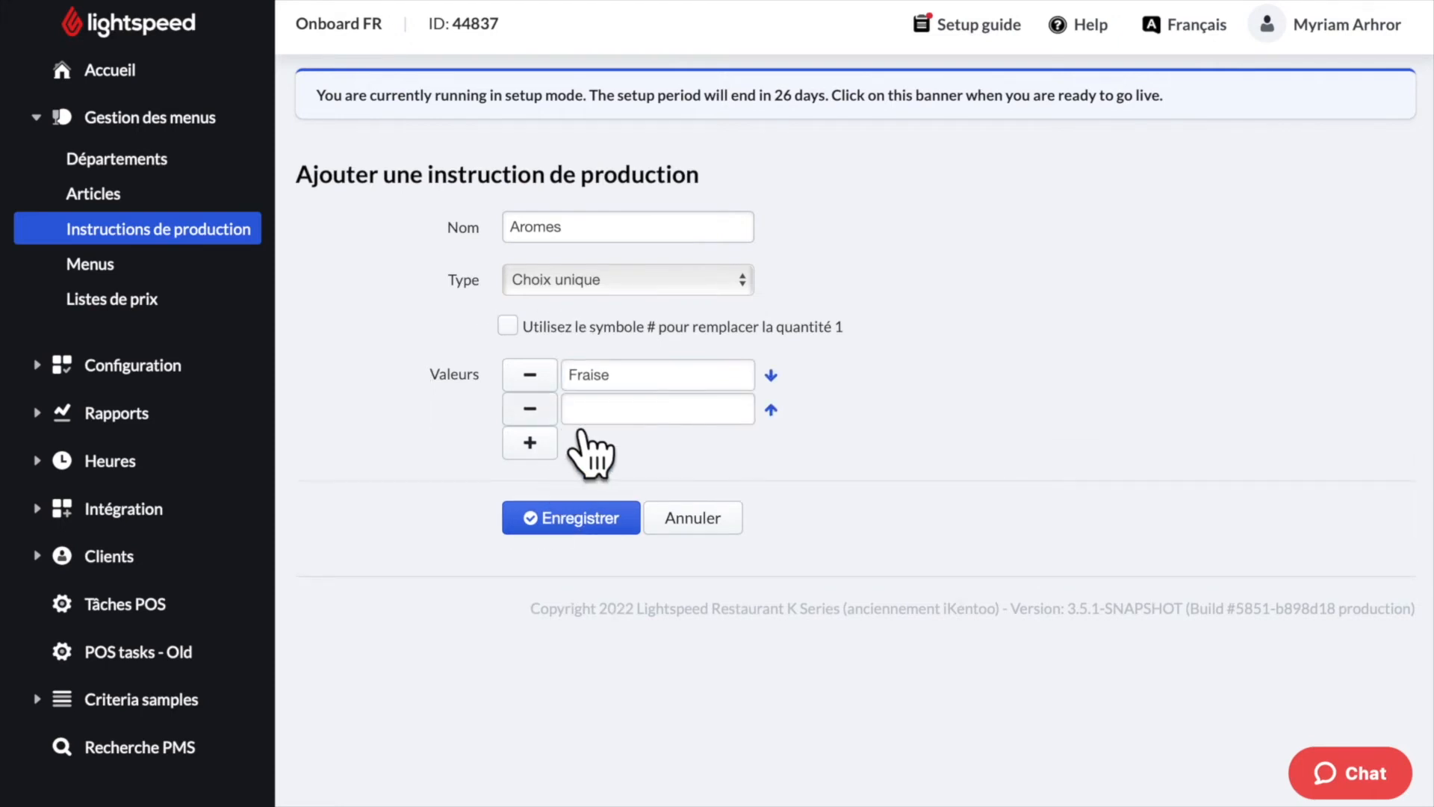
click(622, 410)
text(Citron)
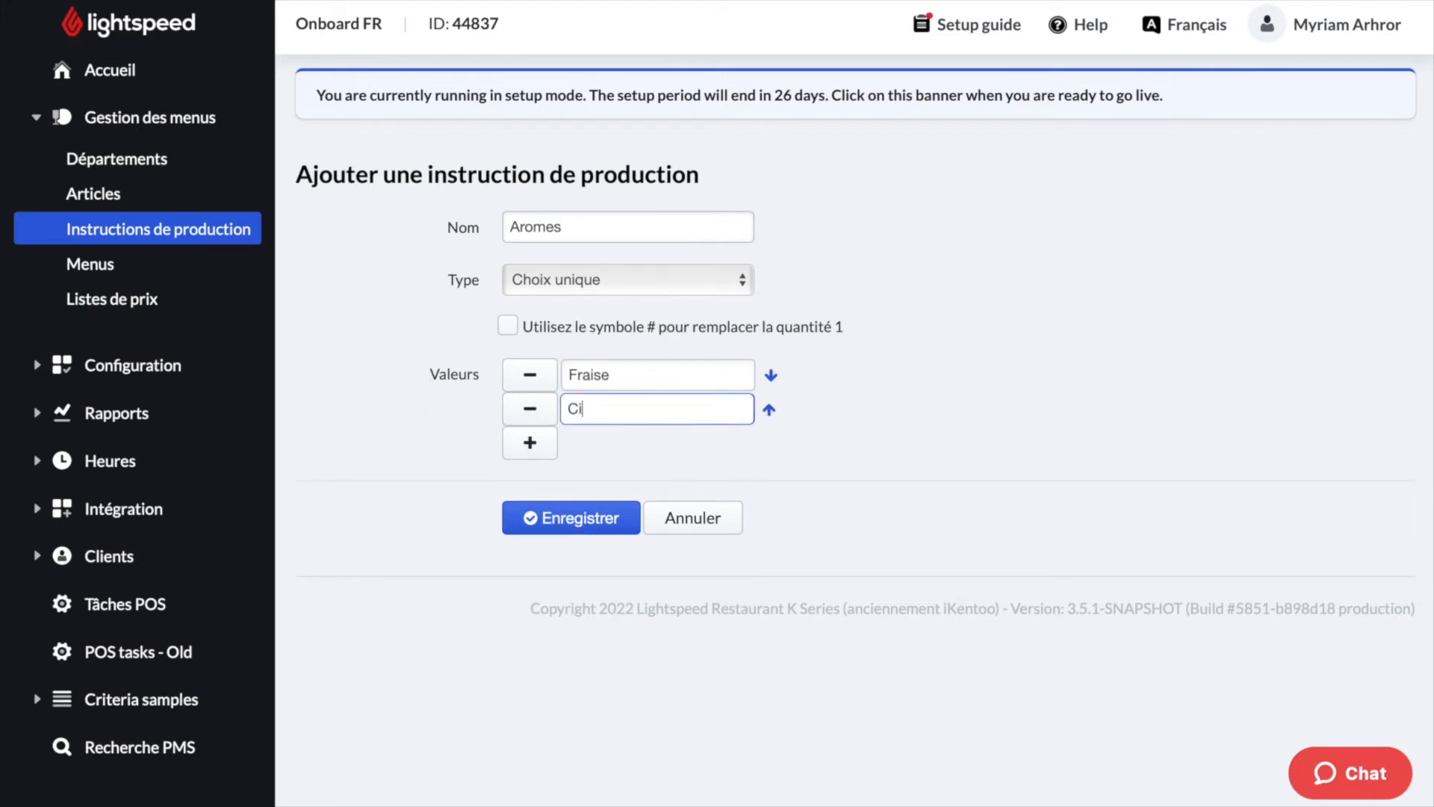
click(535, 446)
click(631, 448)
text(Chocolat)
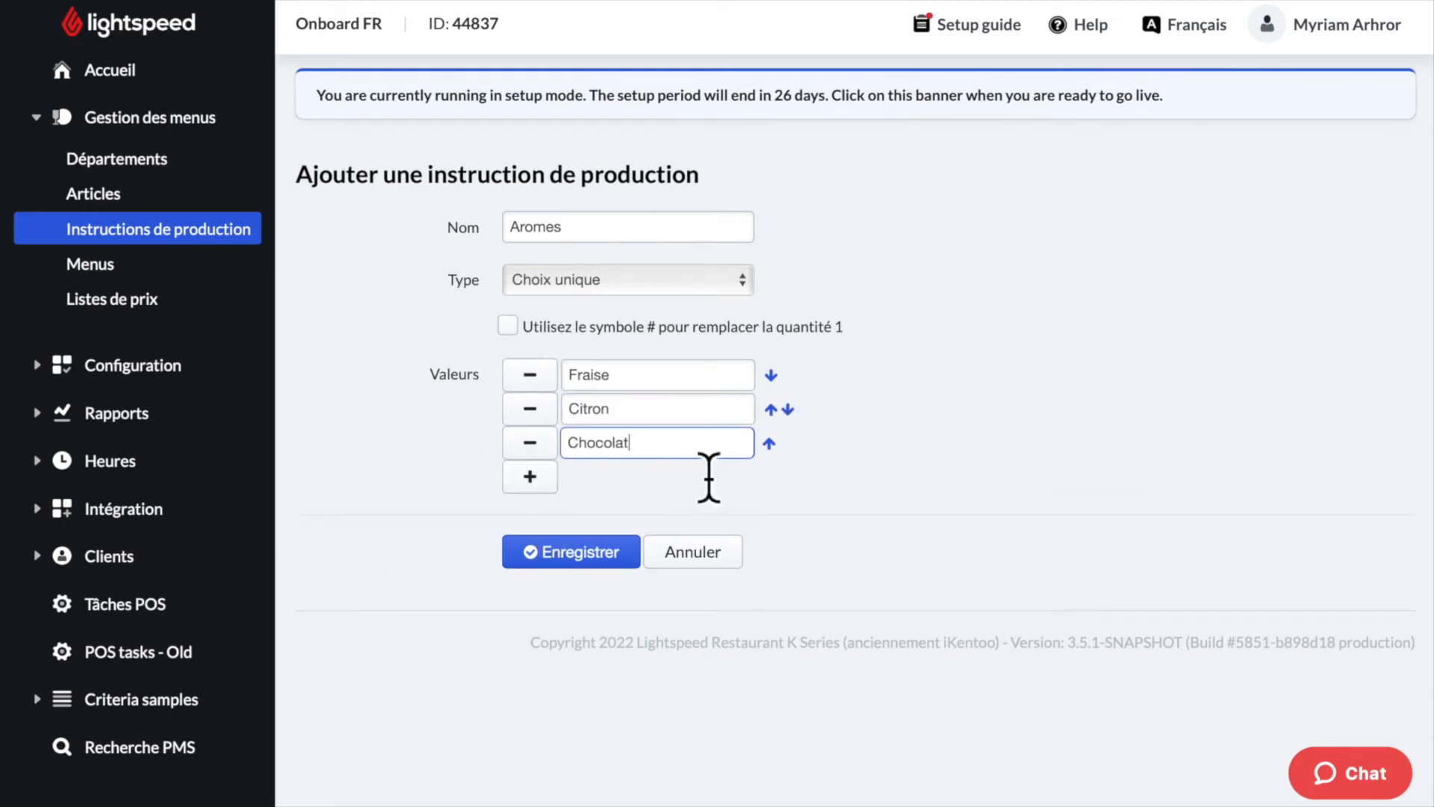
- Save the Aromes instruction and bring up the POS register's Plats items
click(585, 576)
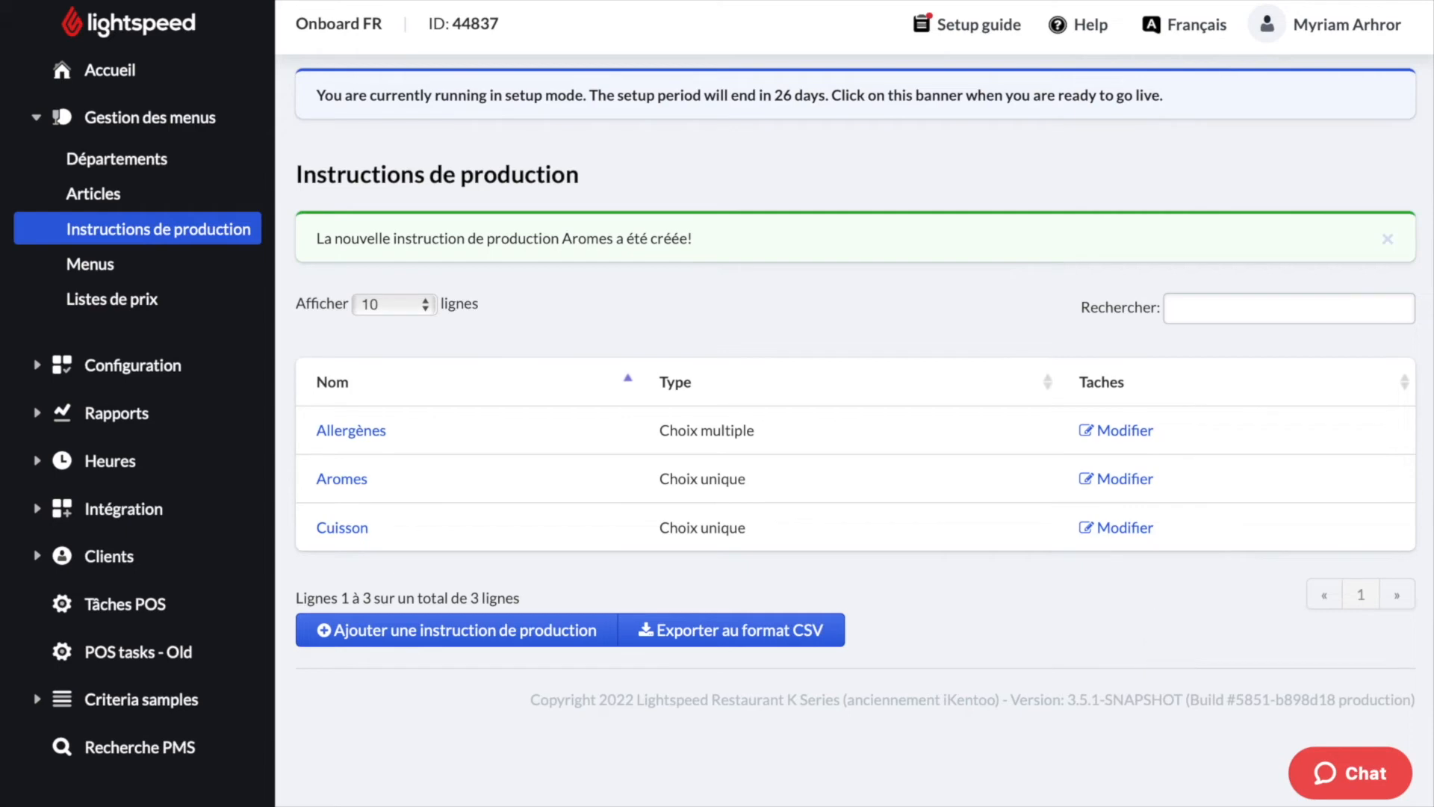
click(1010, 657)
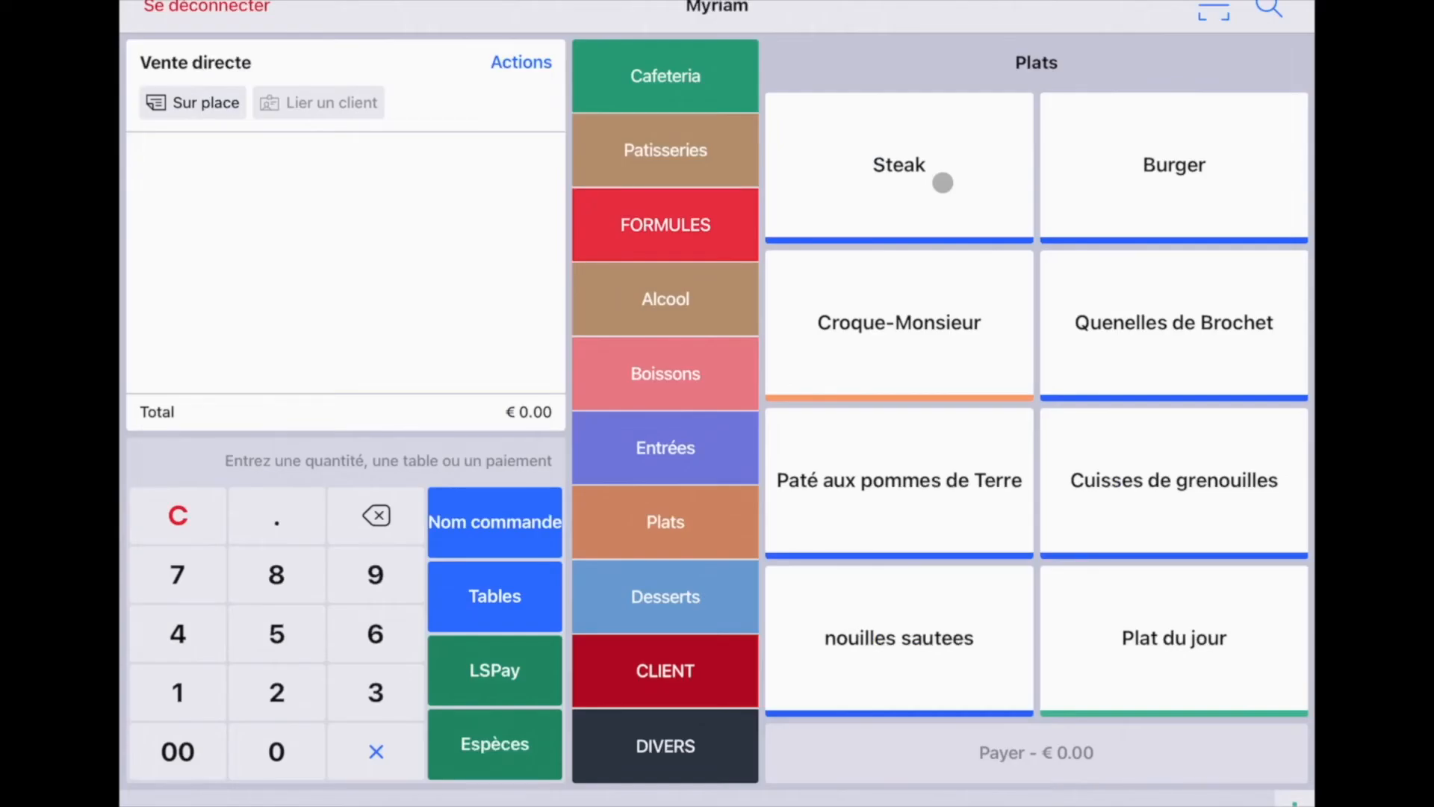
- Add a Steak cooked Saignant to the order
click(942, 182)
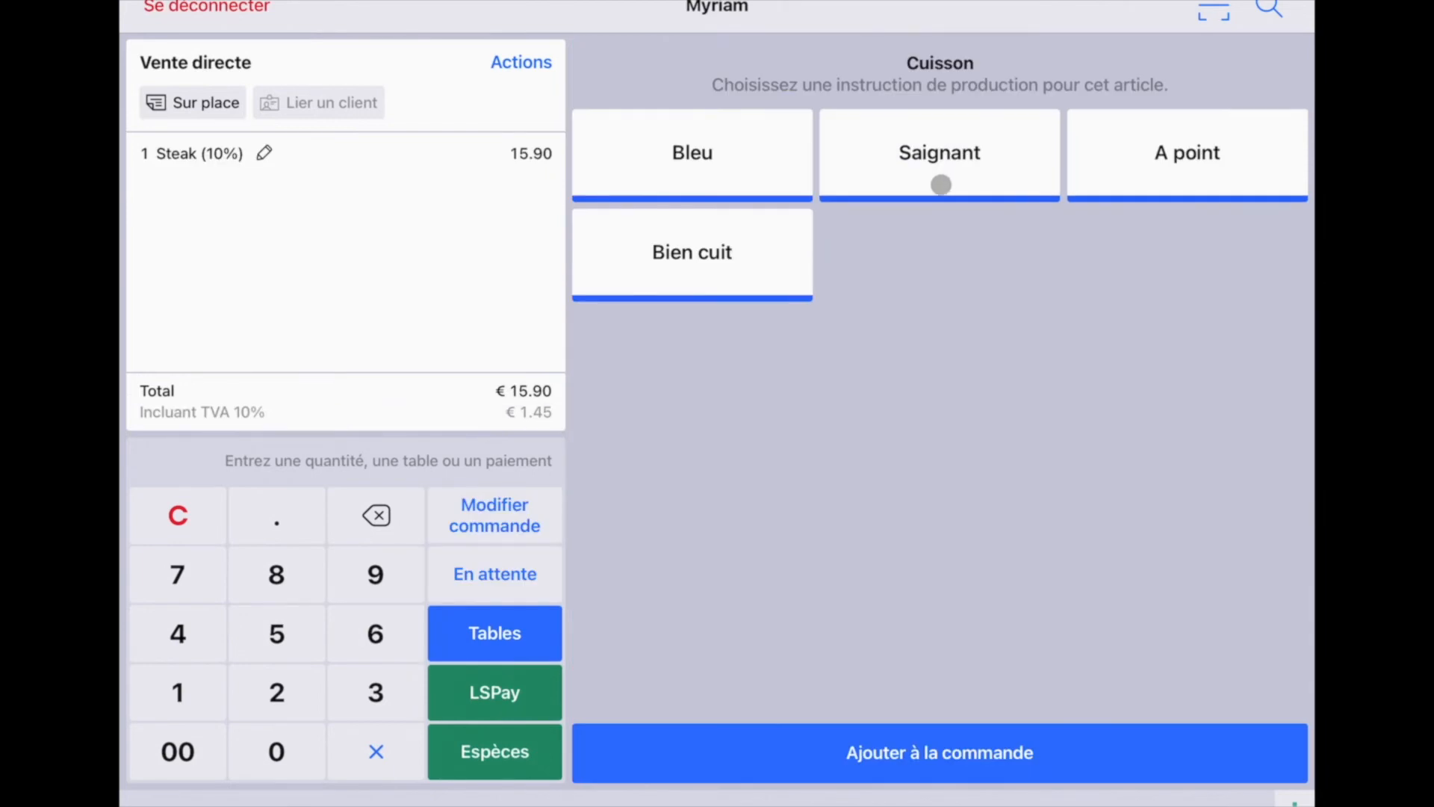
click(956, 162)
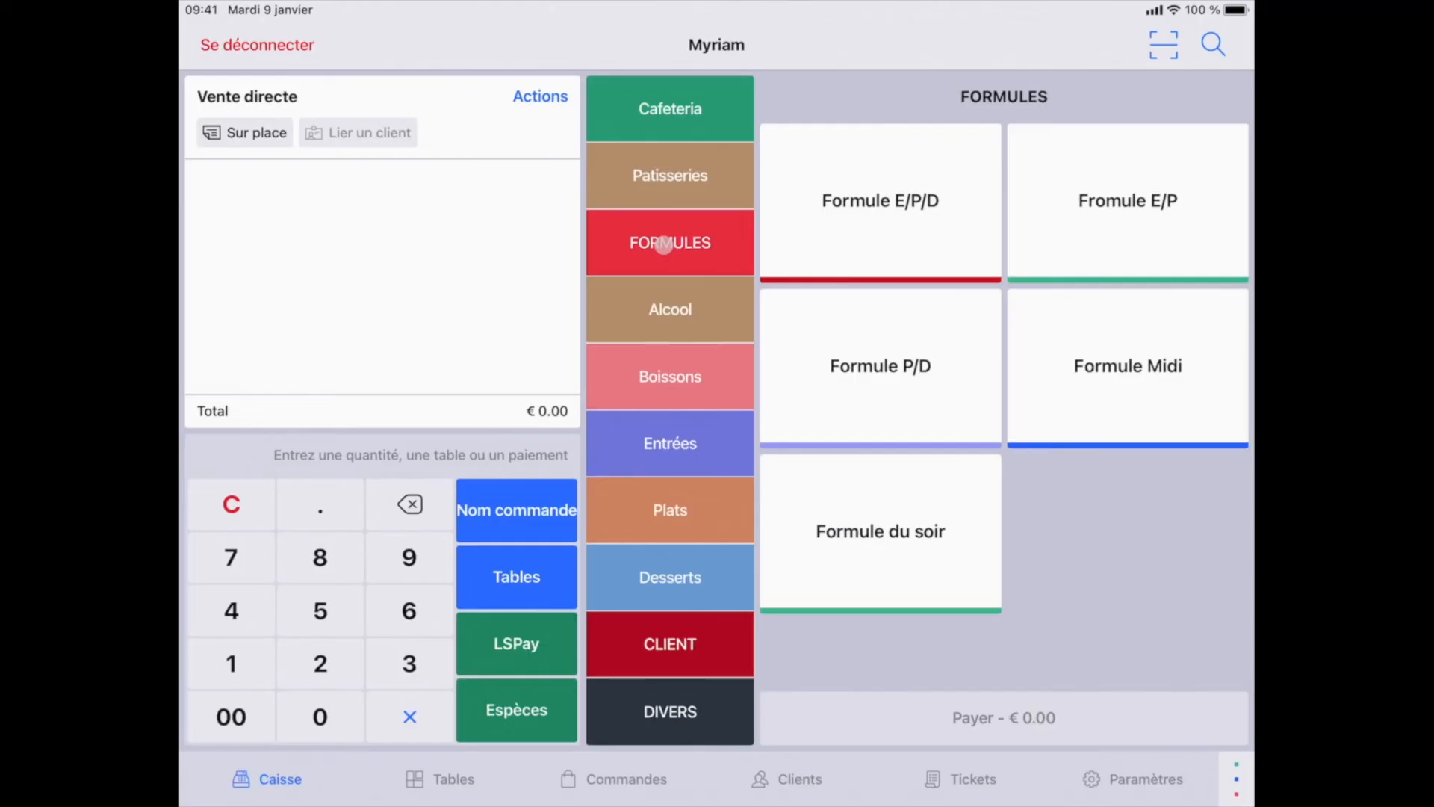
- Order a Formule E/P/D with Gaspacho tomates, Quenelles de Brochet and Citron givré, then pick Burger
click(893, 179)
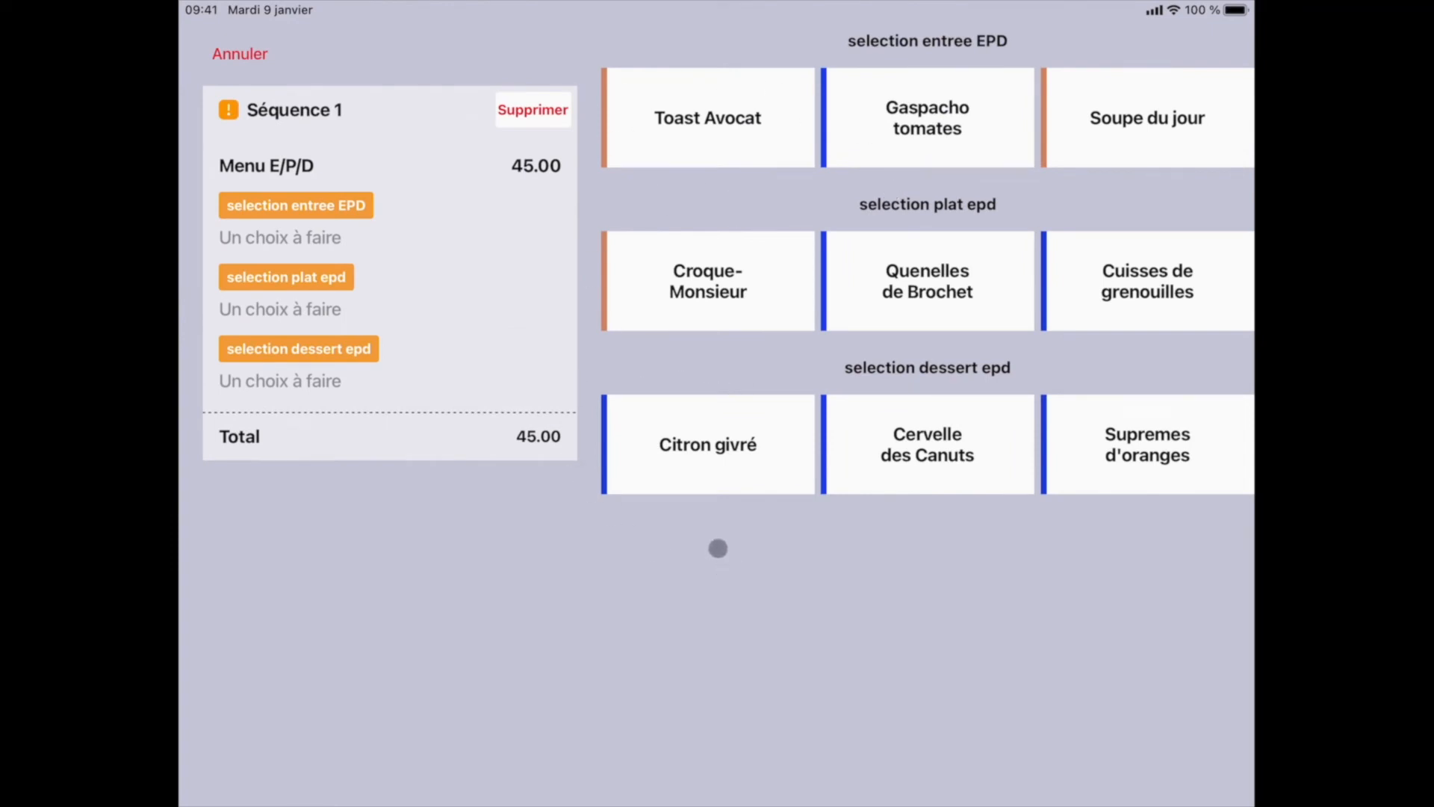
click(922, 110)
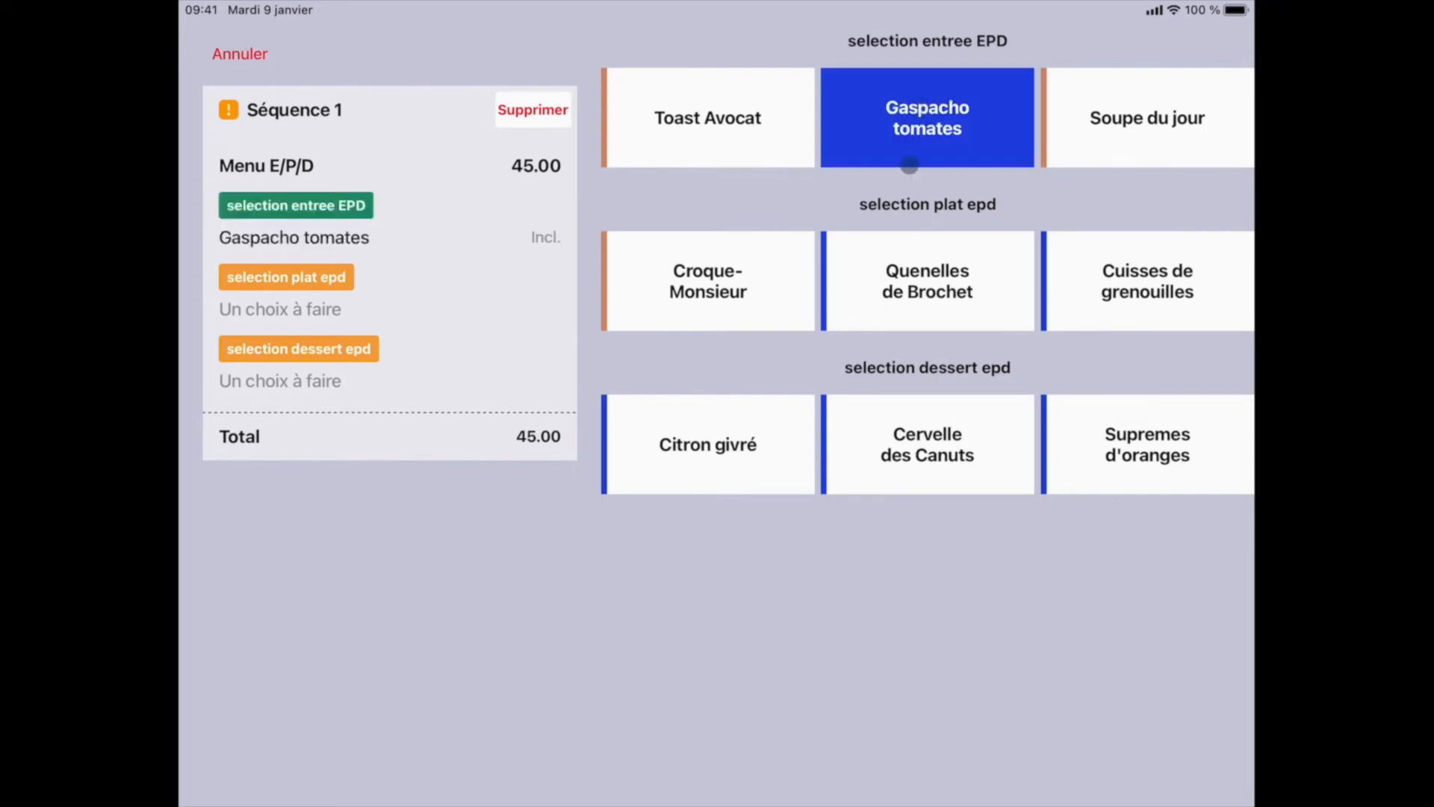
click(912, 284)
click(736, 474)
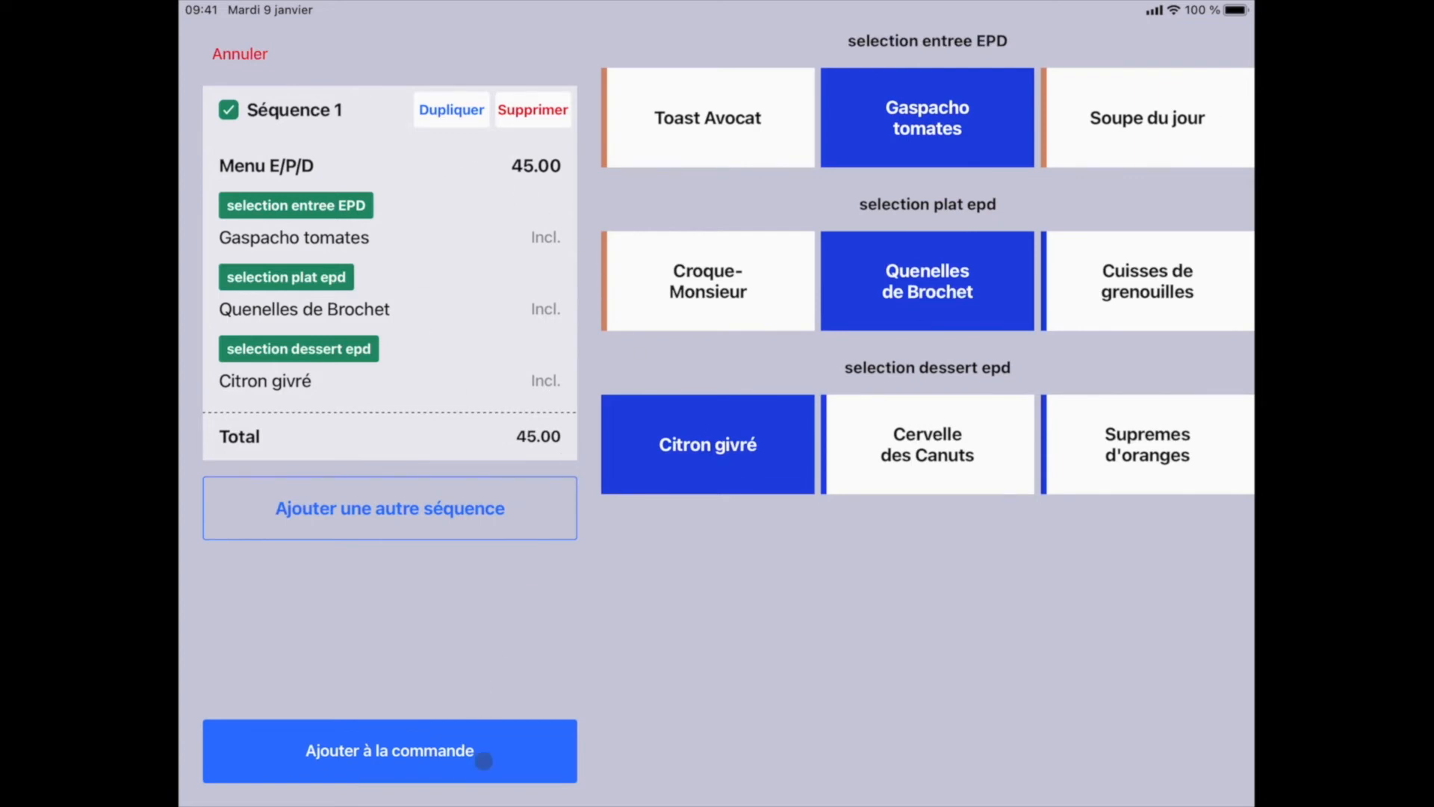
click(485, 753)
click(674, 499)
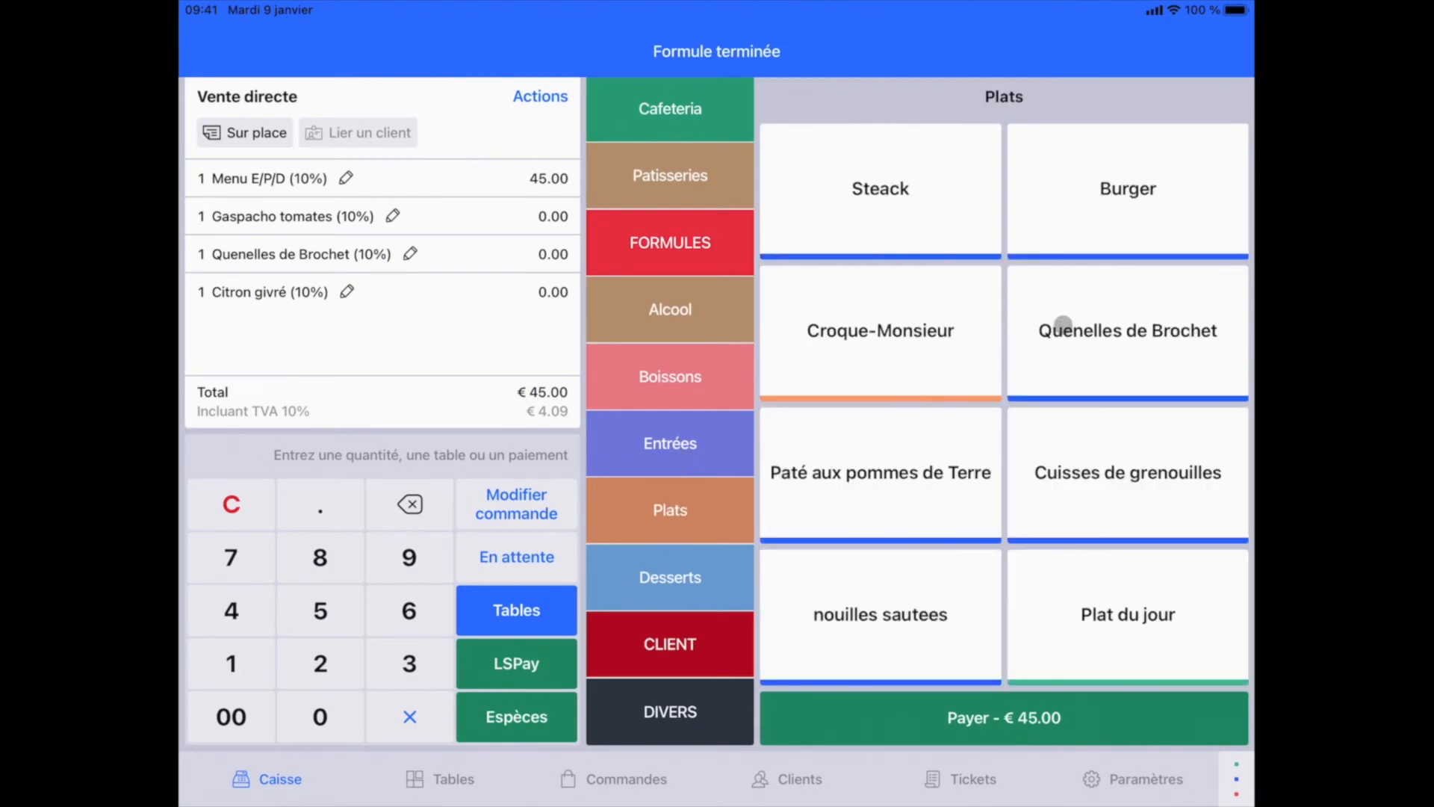
click(1122, 194)
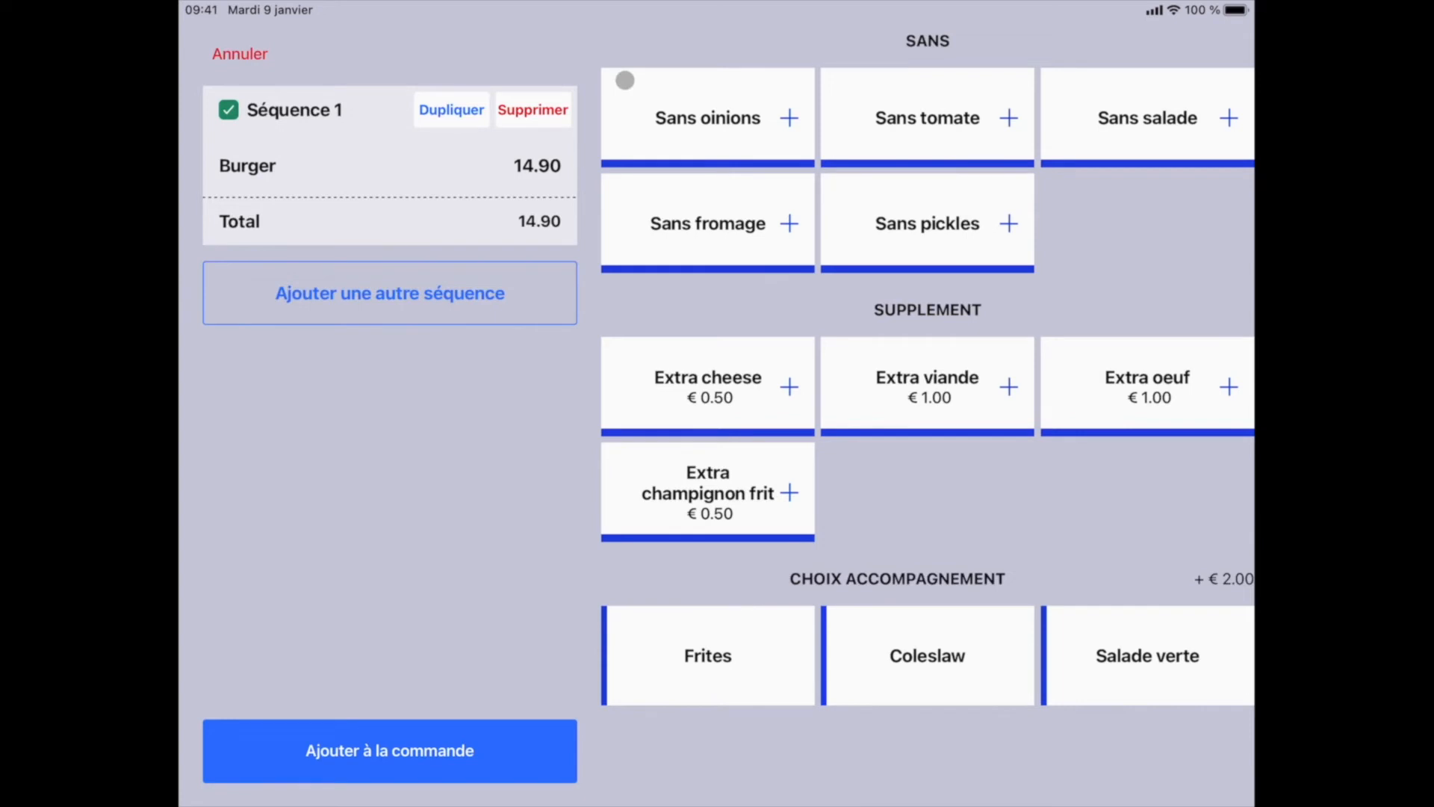
- Add a Burger sans tomate, oignons and fromage, with extra cheese, viande, oeuf and coleslaw
click(930, 124)
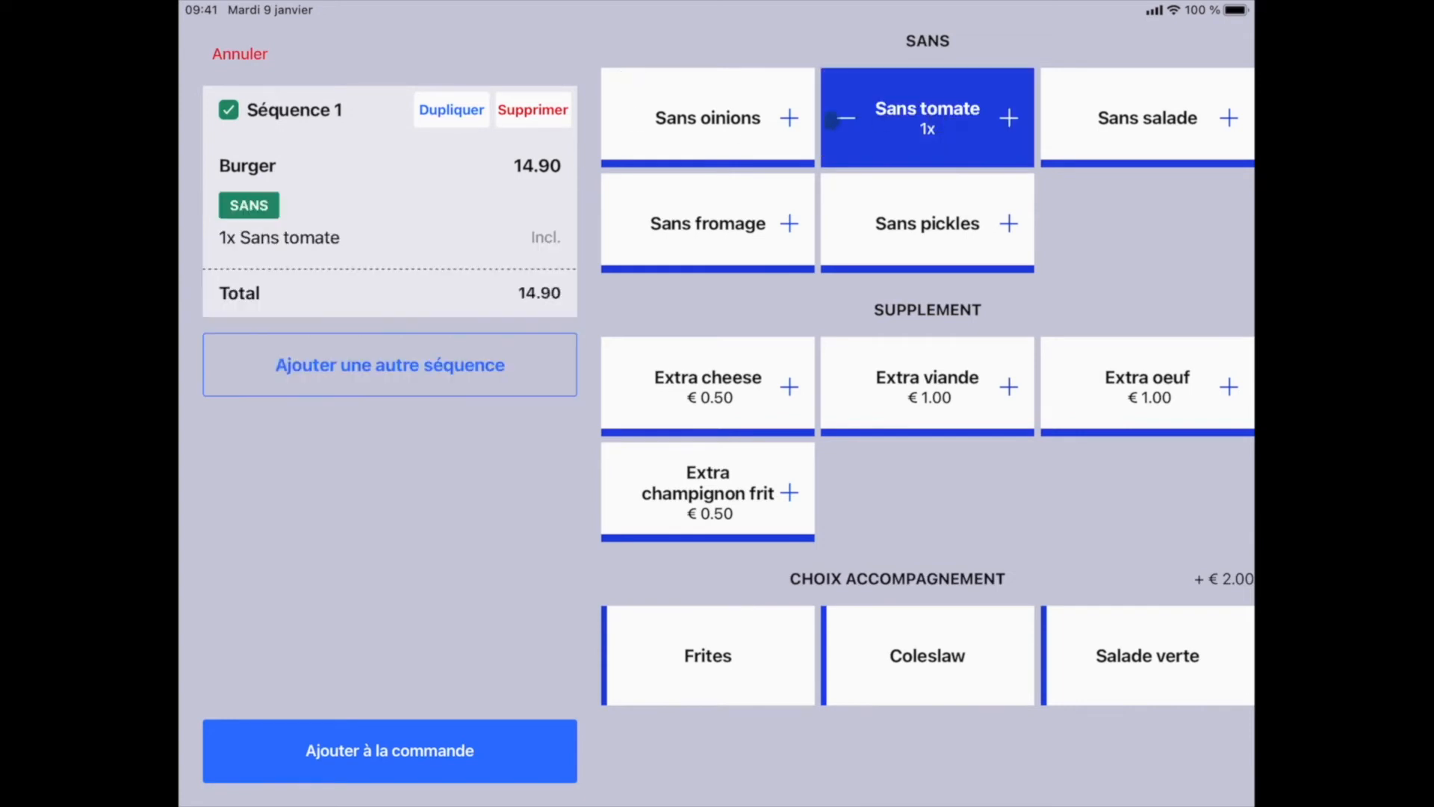
click(717, 124)
click(723, 218)
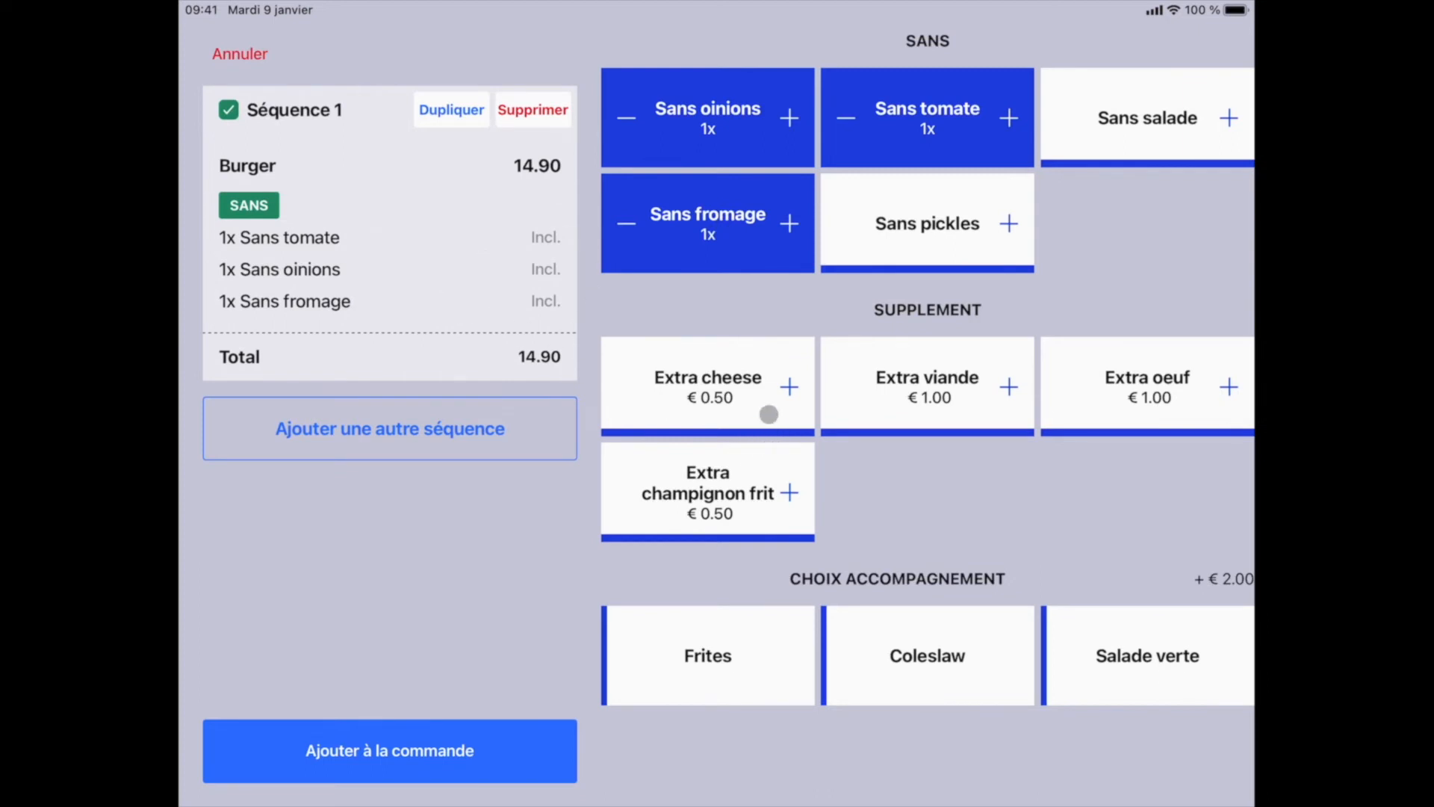
click(726, 398)
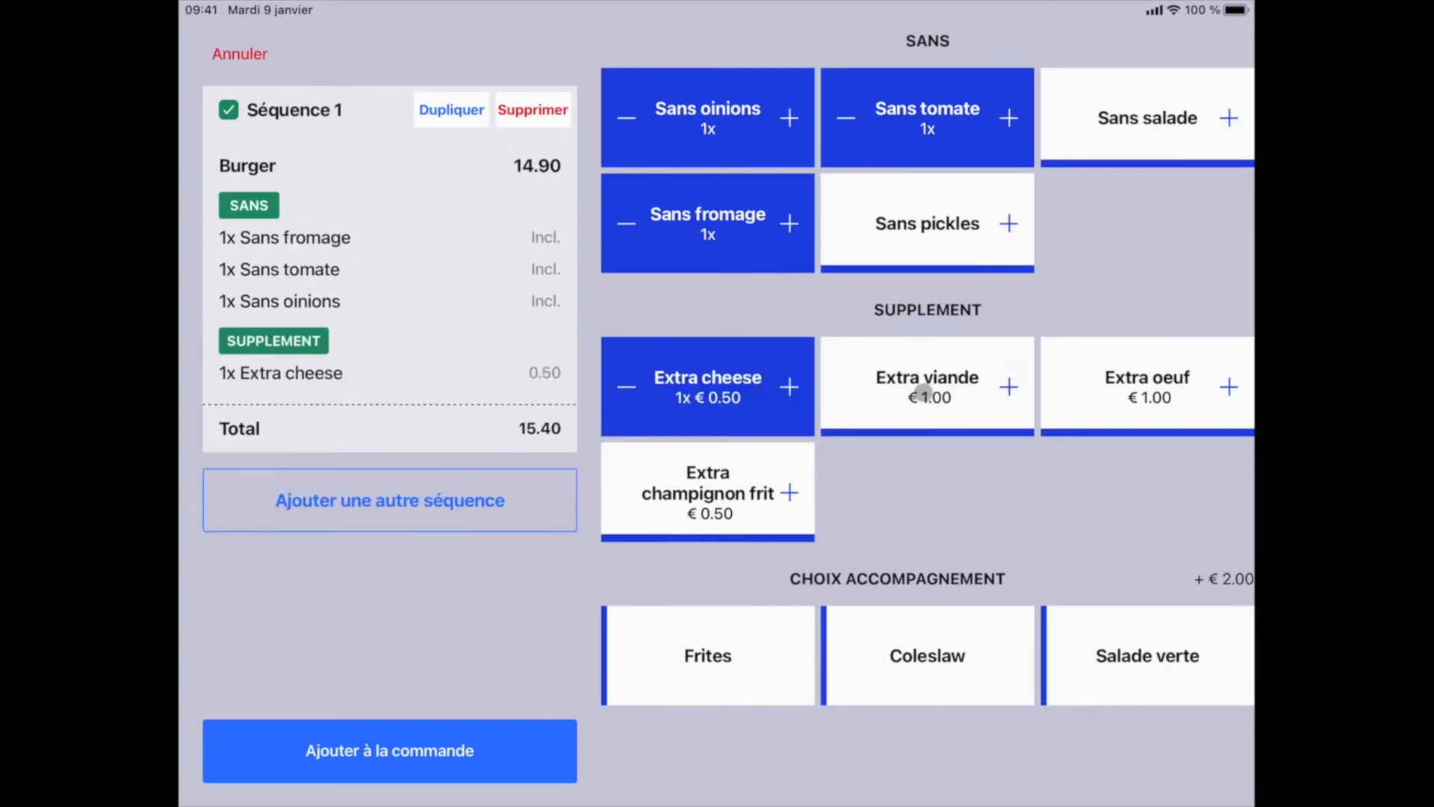
click(924, 393)
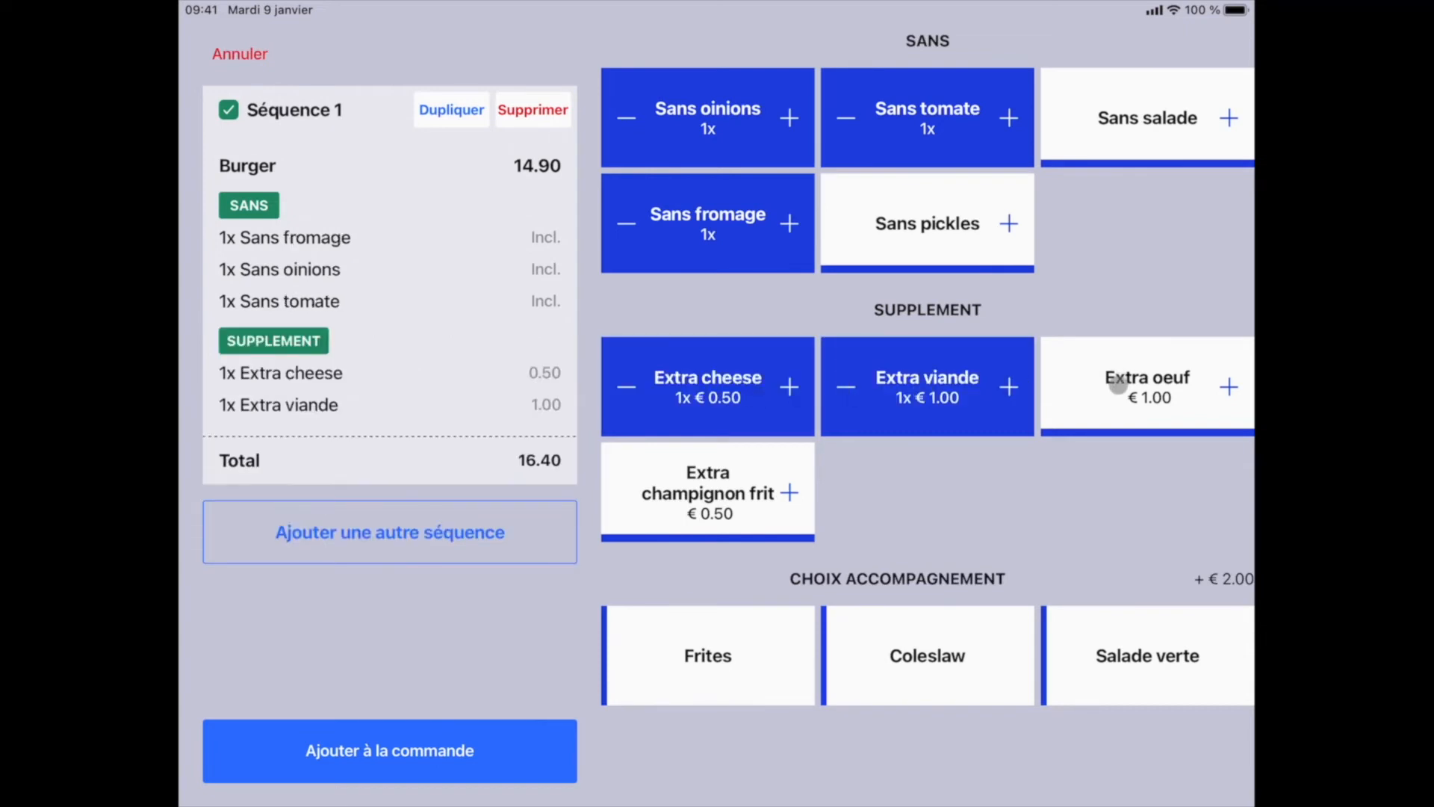
click(1144, 386)
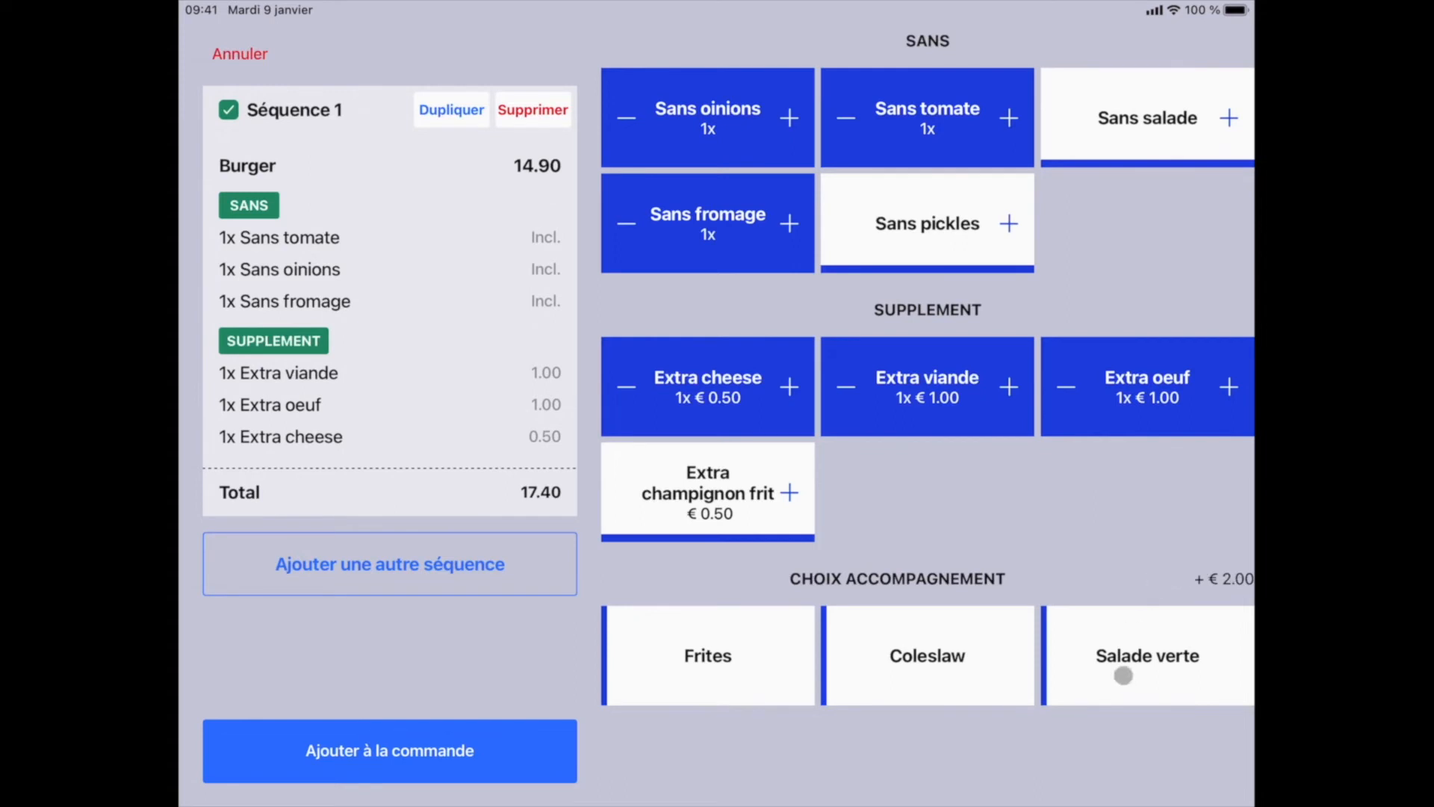
click(924, 663)
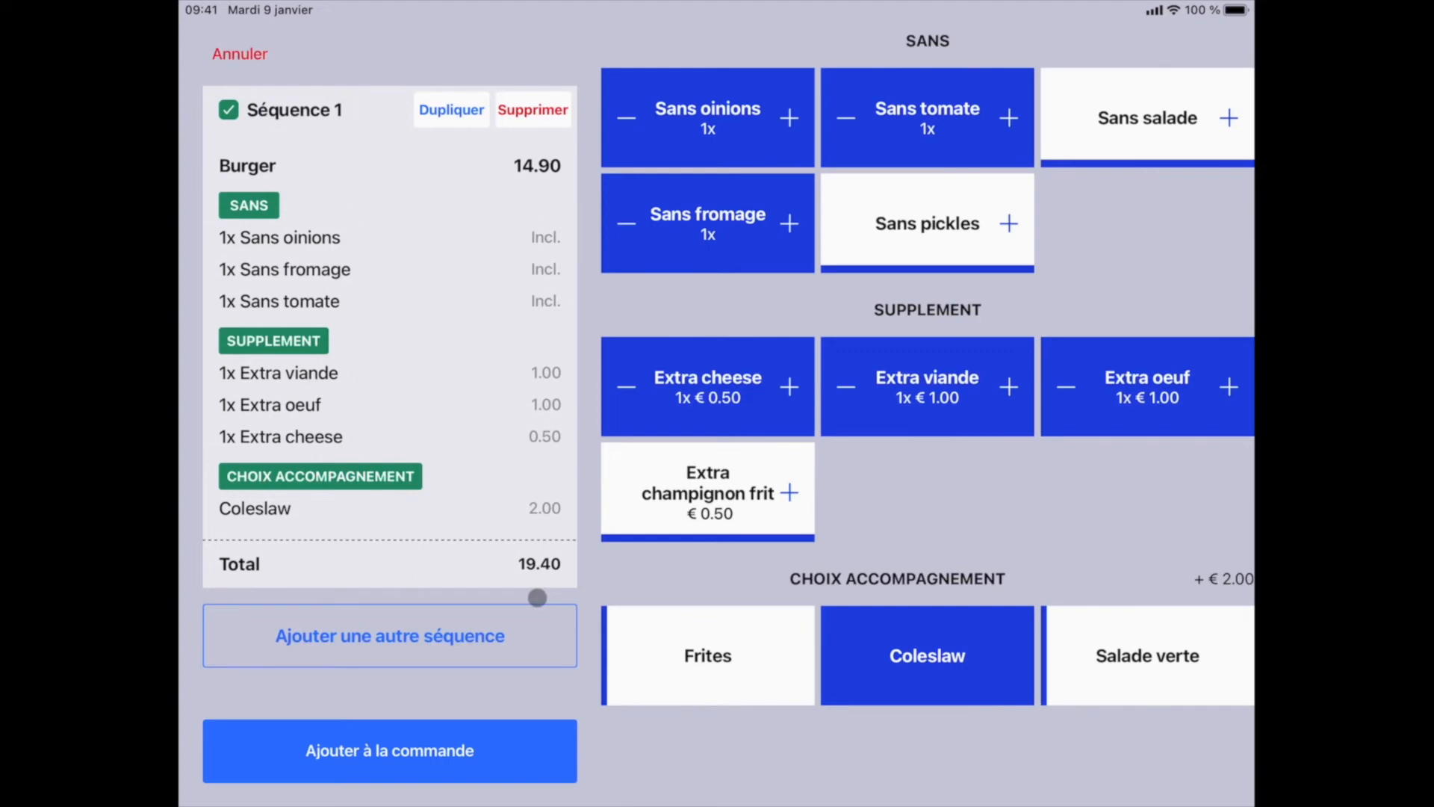
click(464, 749)
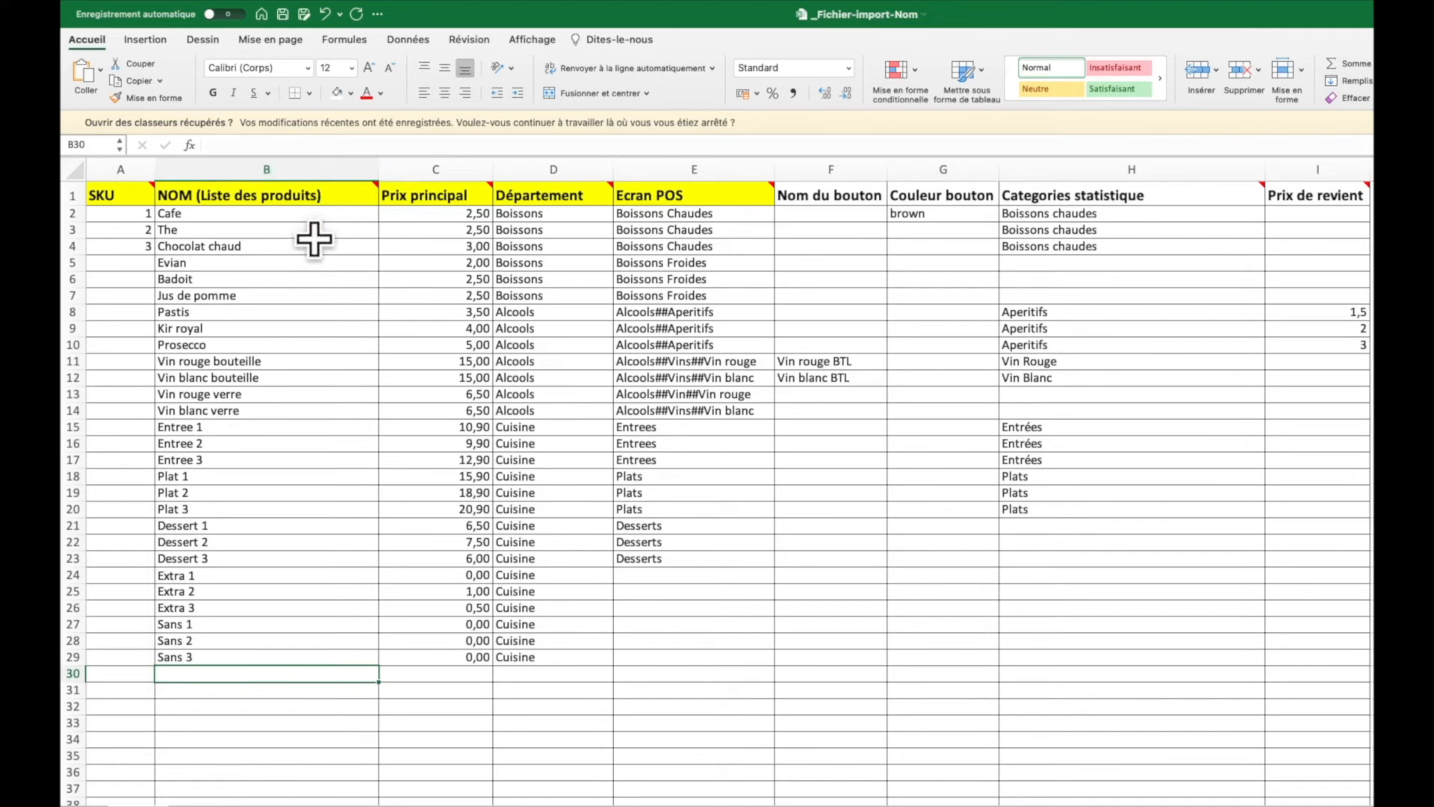
- Select the column B product groups: Cafe–The, Entree 1–Dessert 3, Extra 1–Sans 3, bottled wines
drag(311, 214, 281, 410)
drag(278, 427, 263, 560)
click(259, 580)
drag(286, 609, 283, 678)
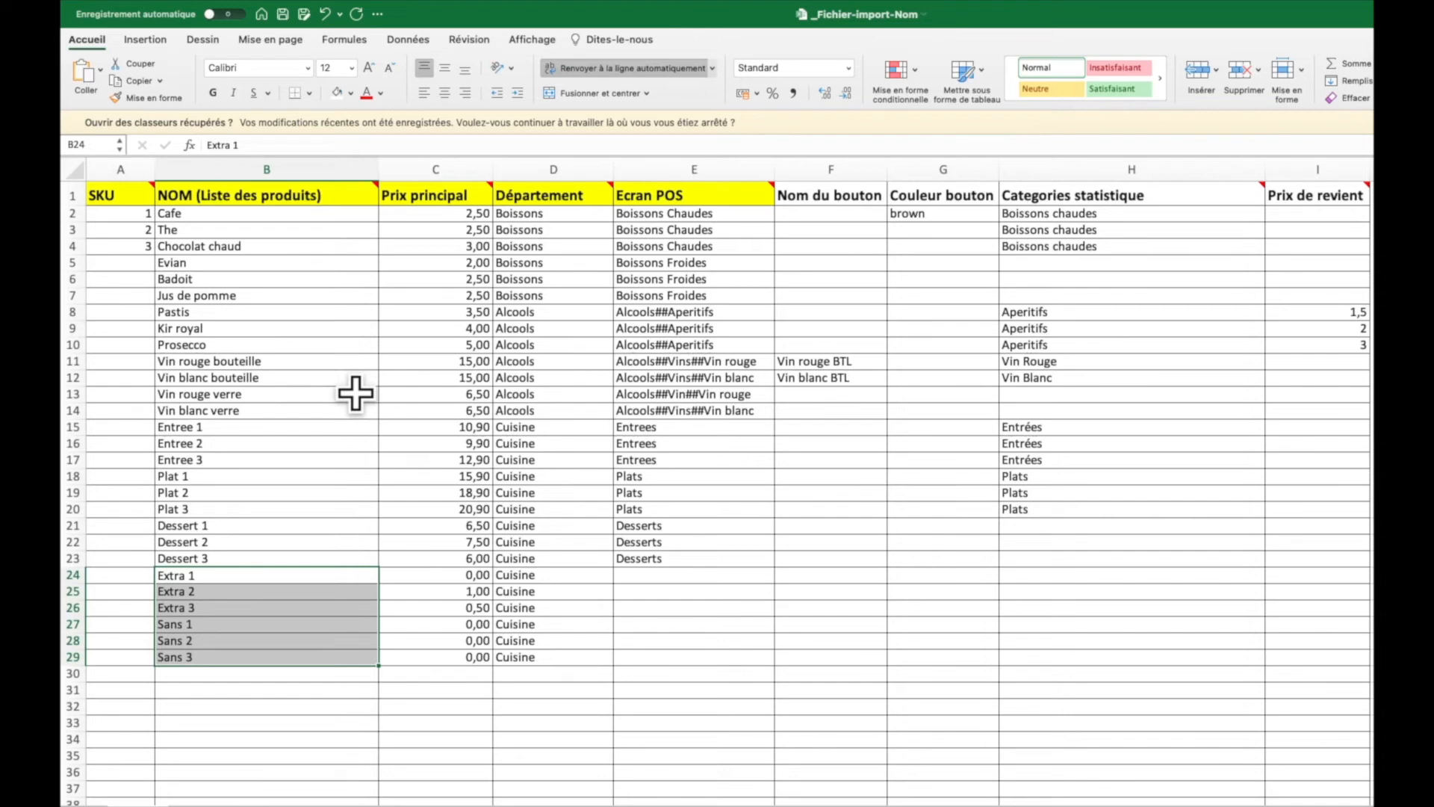
click(329, 362)
drag(356, 393, 348, 439)
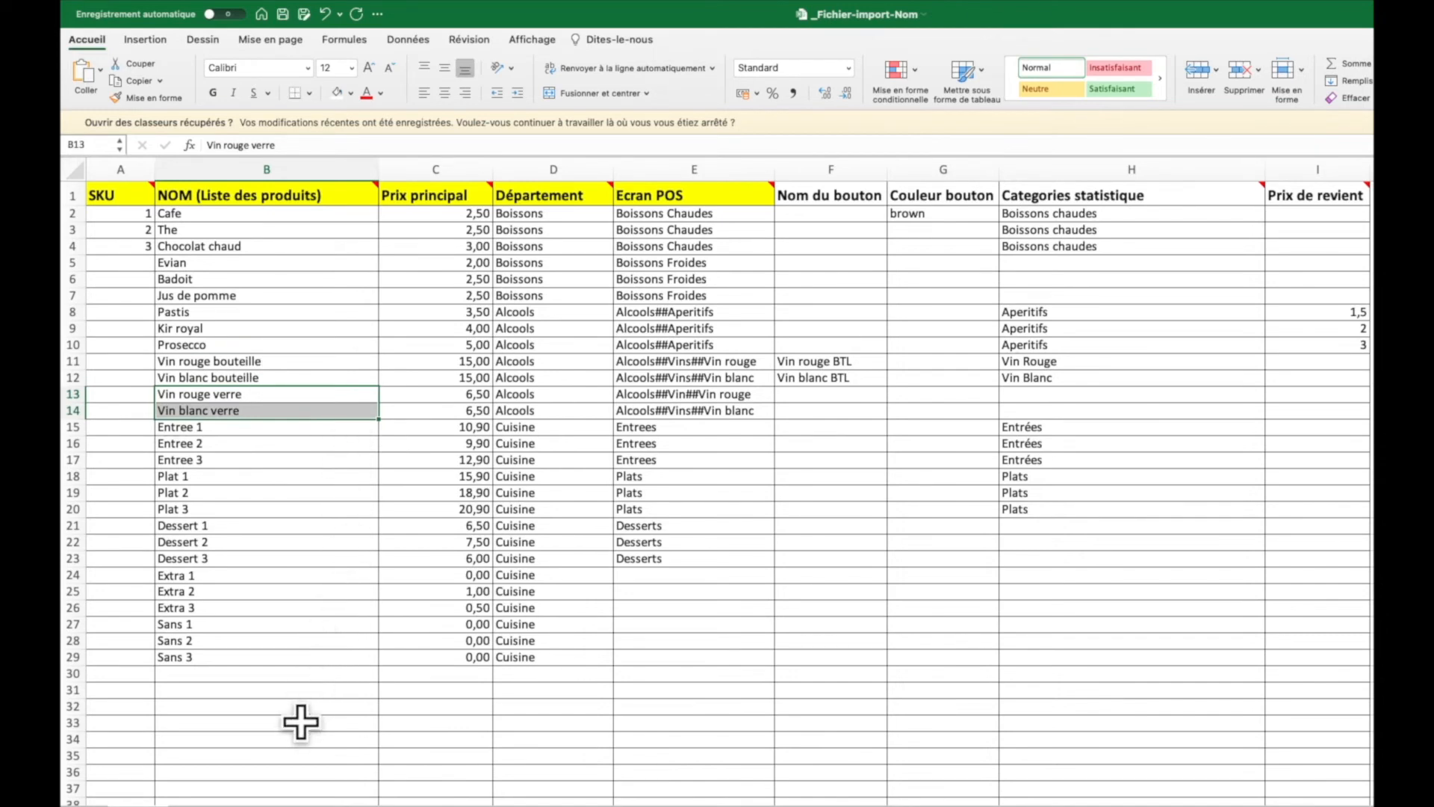
- Enter a duplicate Cafe in B30 so both Cafe names are flagged pink
click(282, 675)
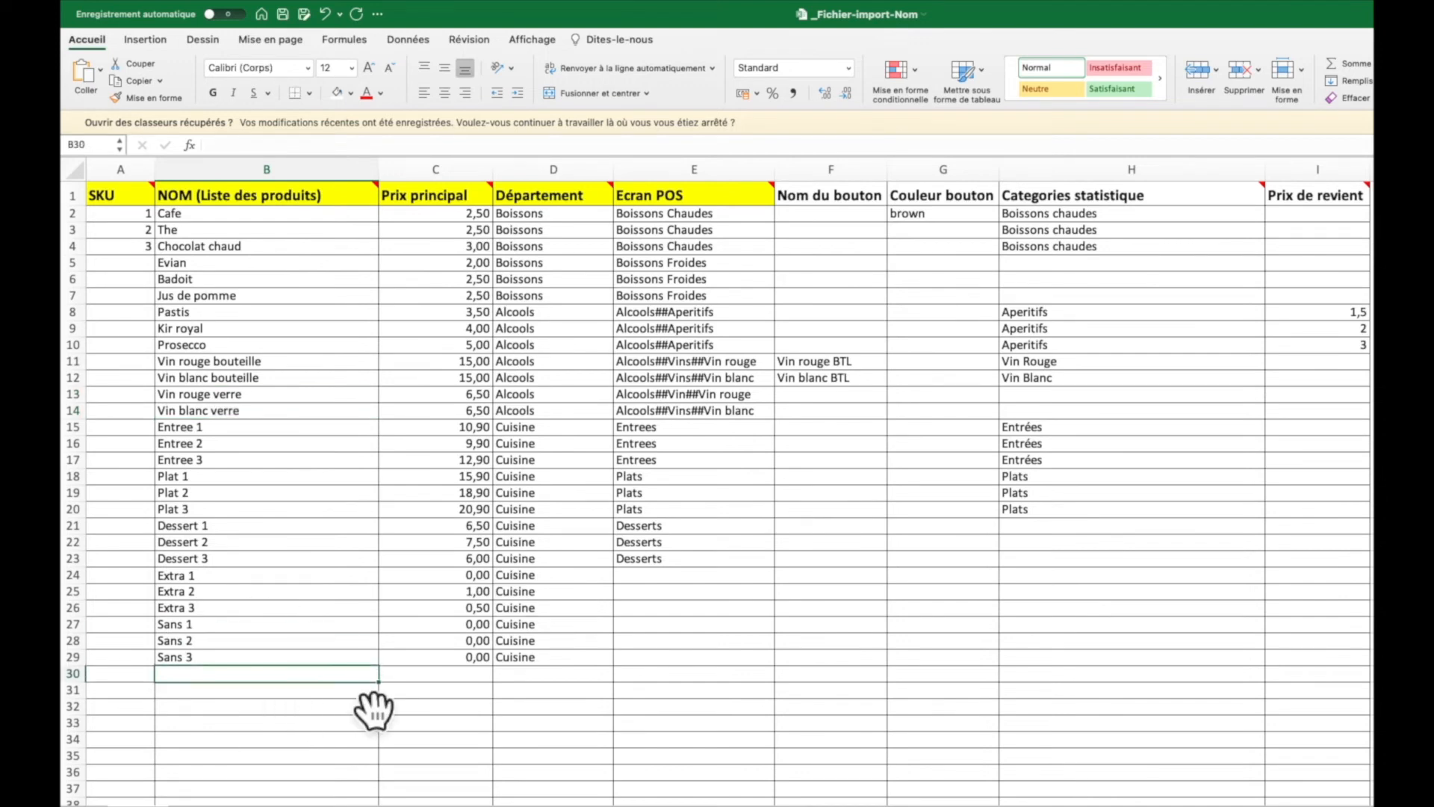
text(Cafe)
key(Return)
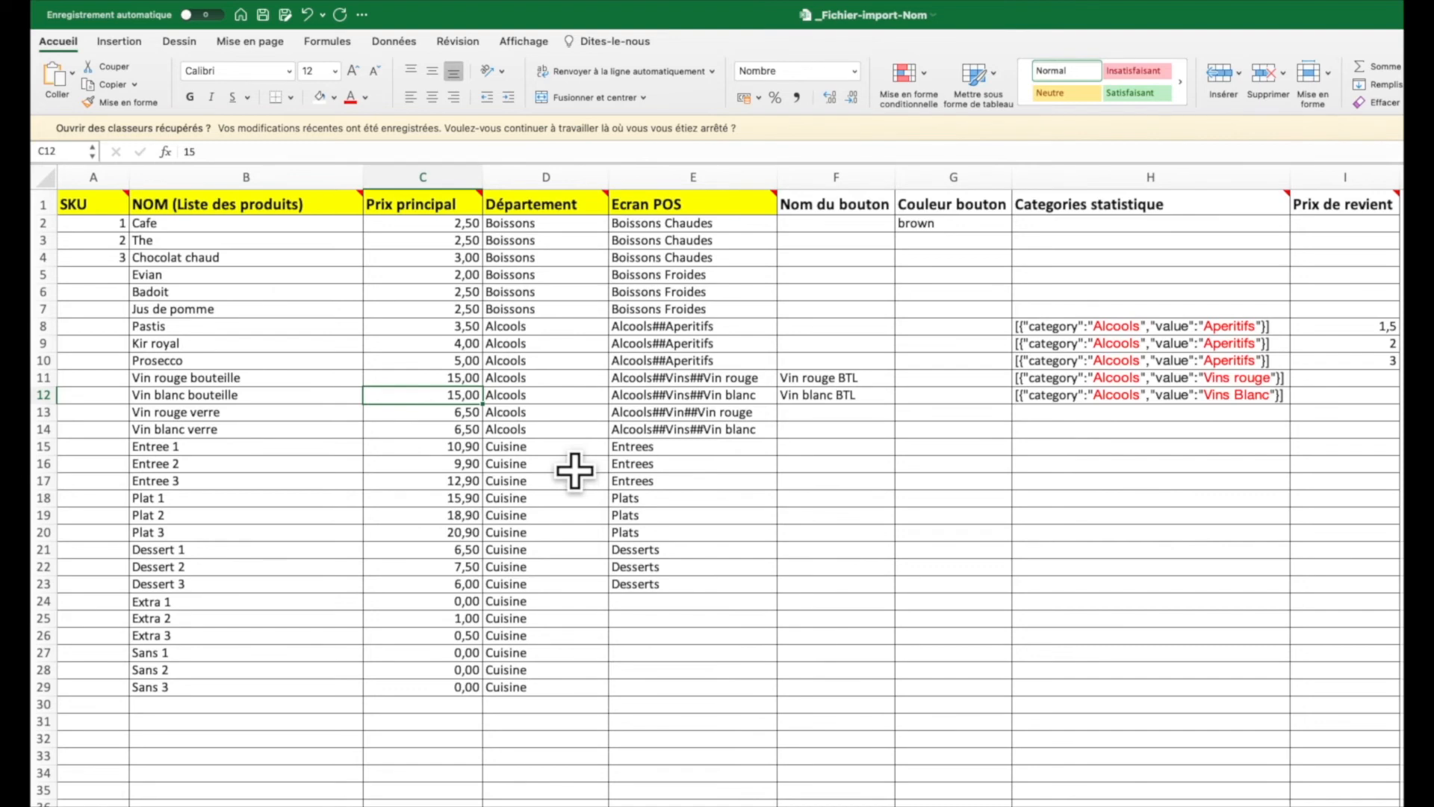
click(678, 326)
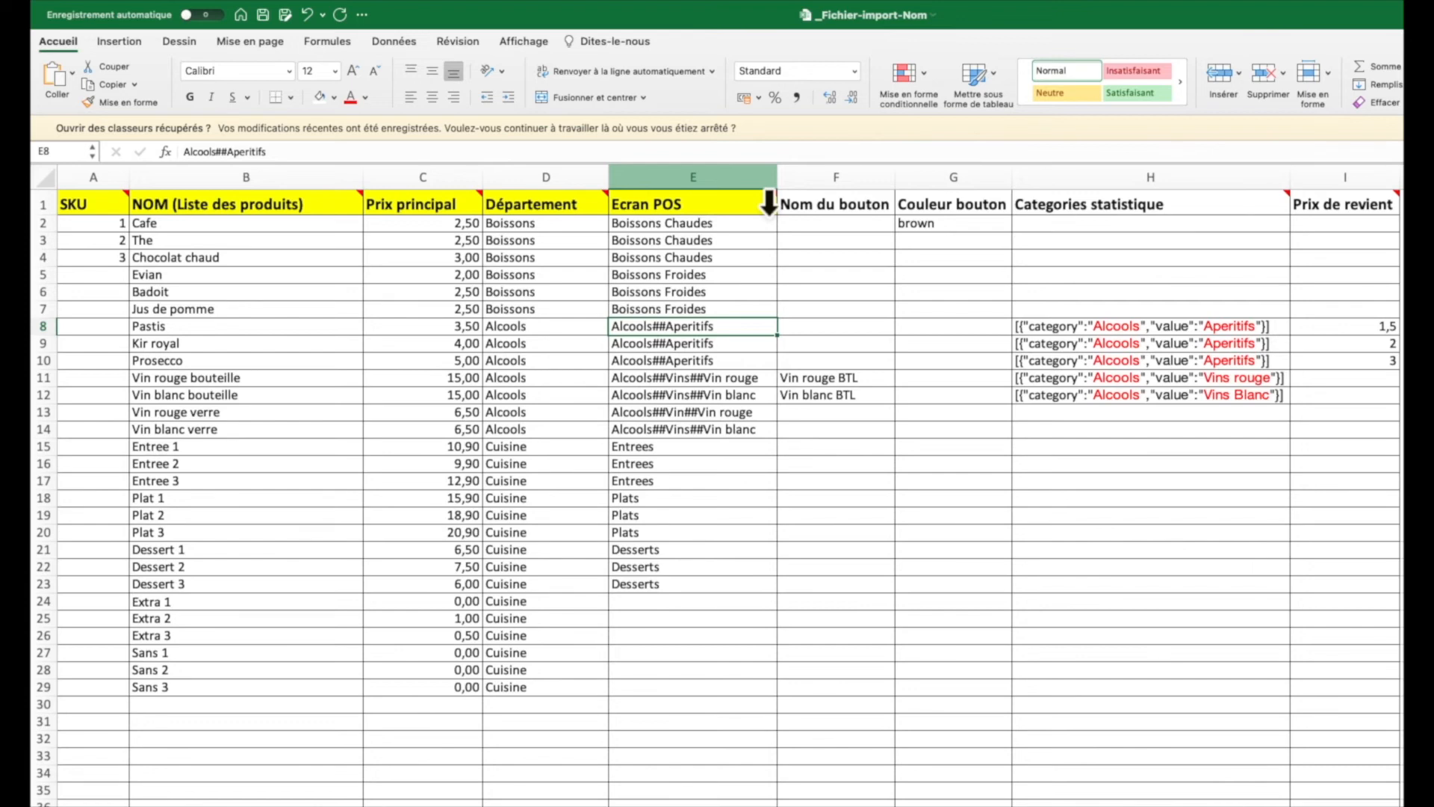
click(346, 224)
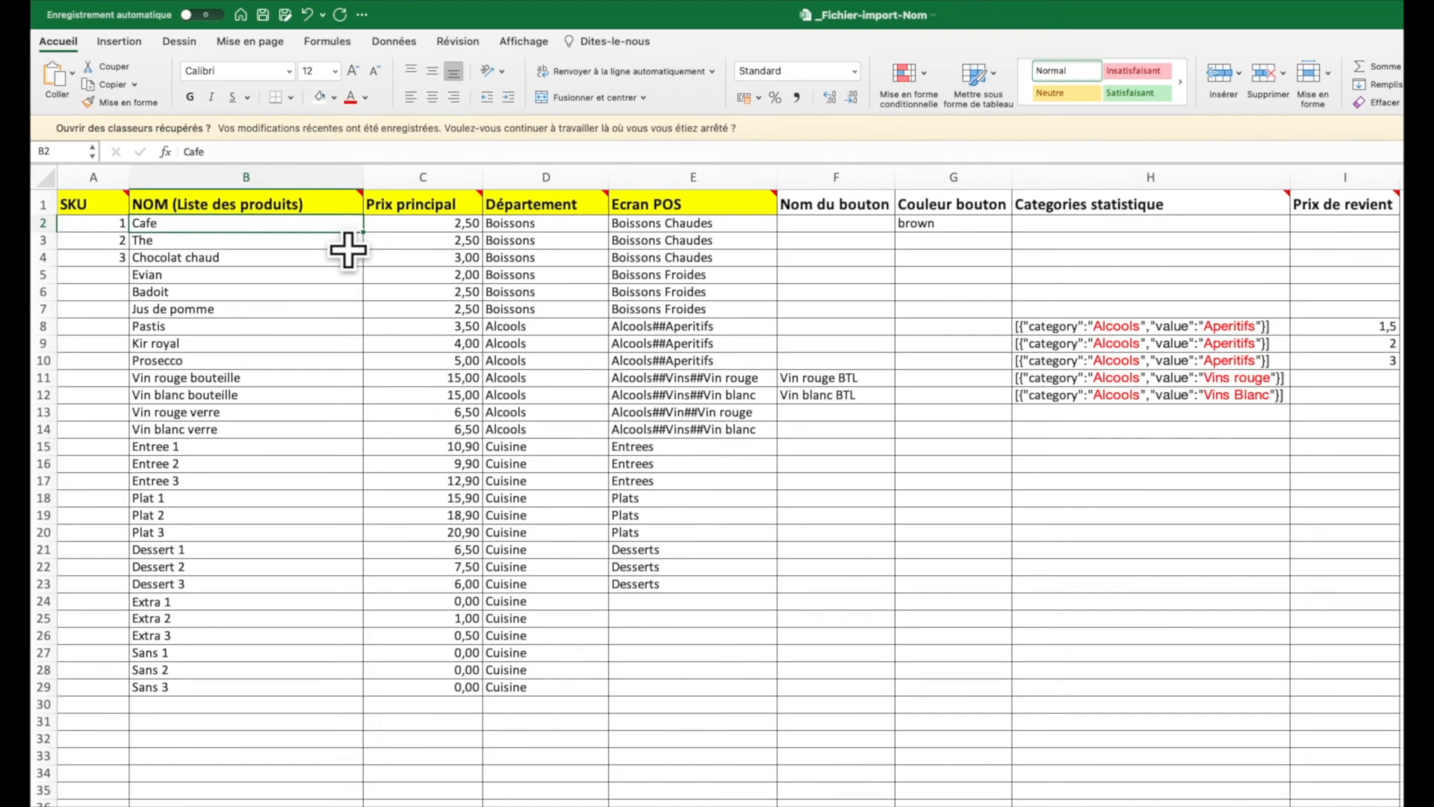
click(754, 224)
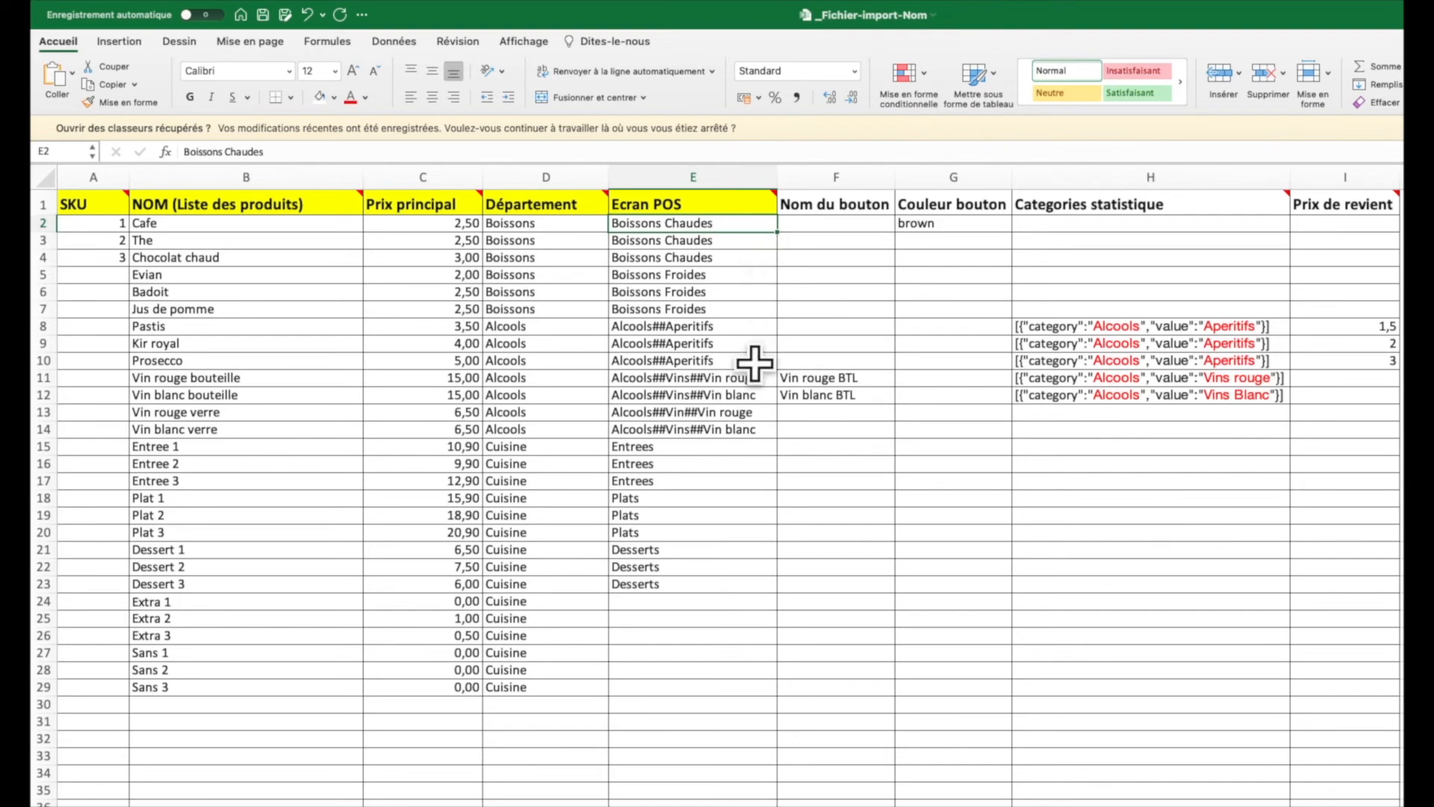
drag(289, 327, 294, 433)
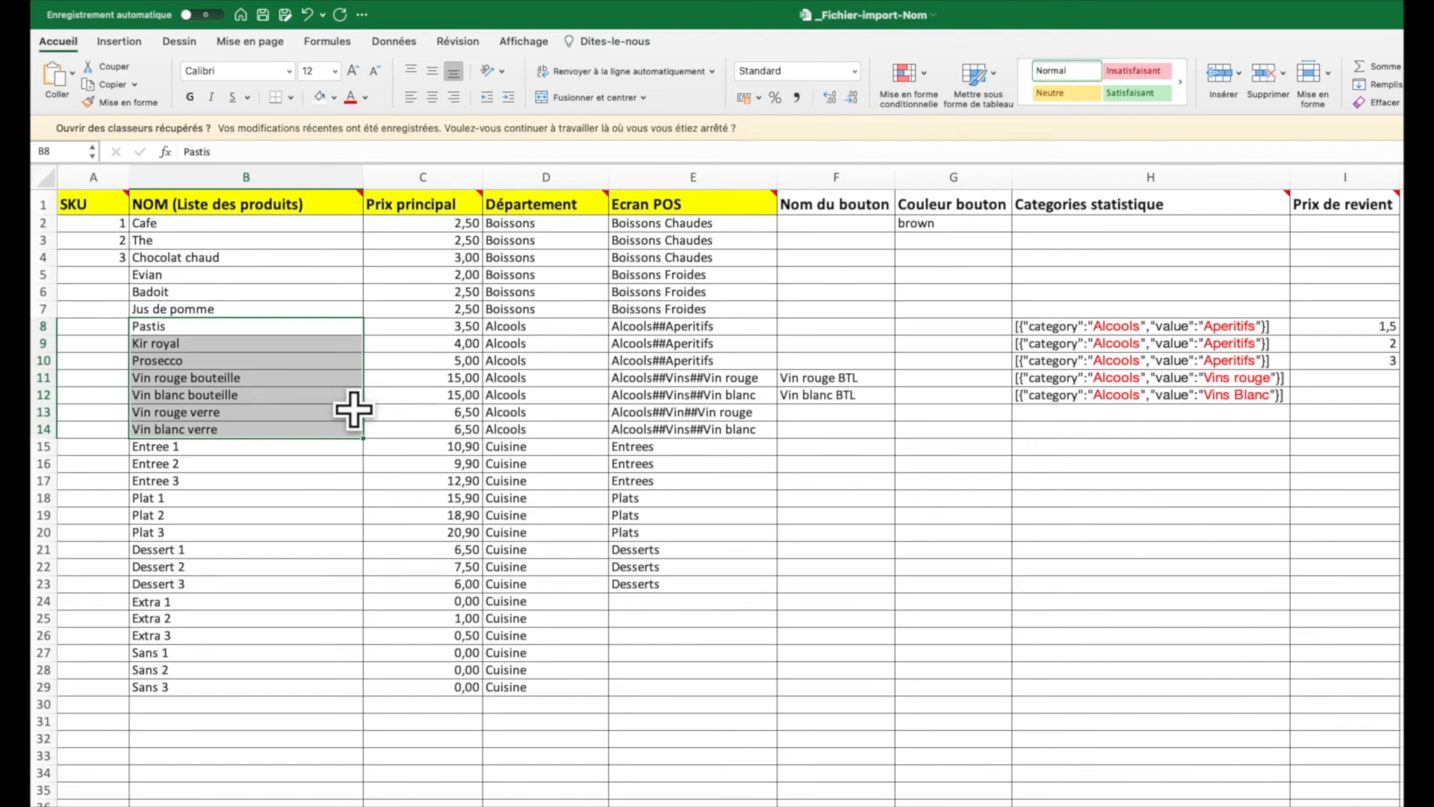
click(717, 379)
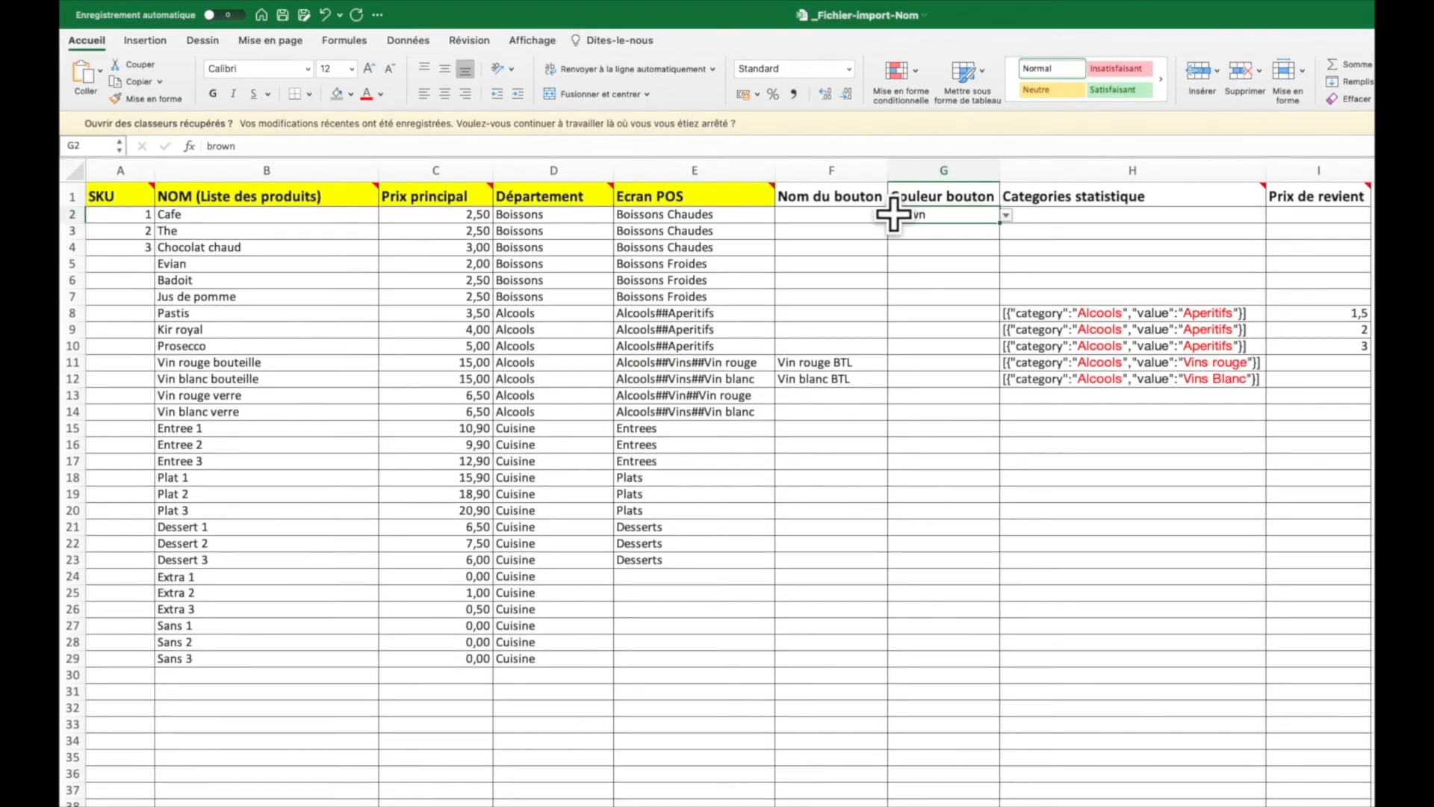
click(907, 223)
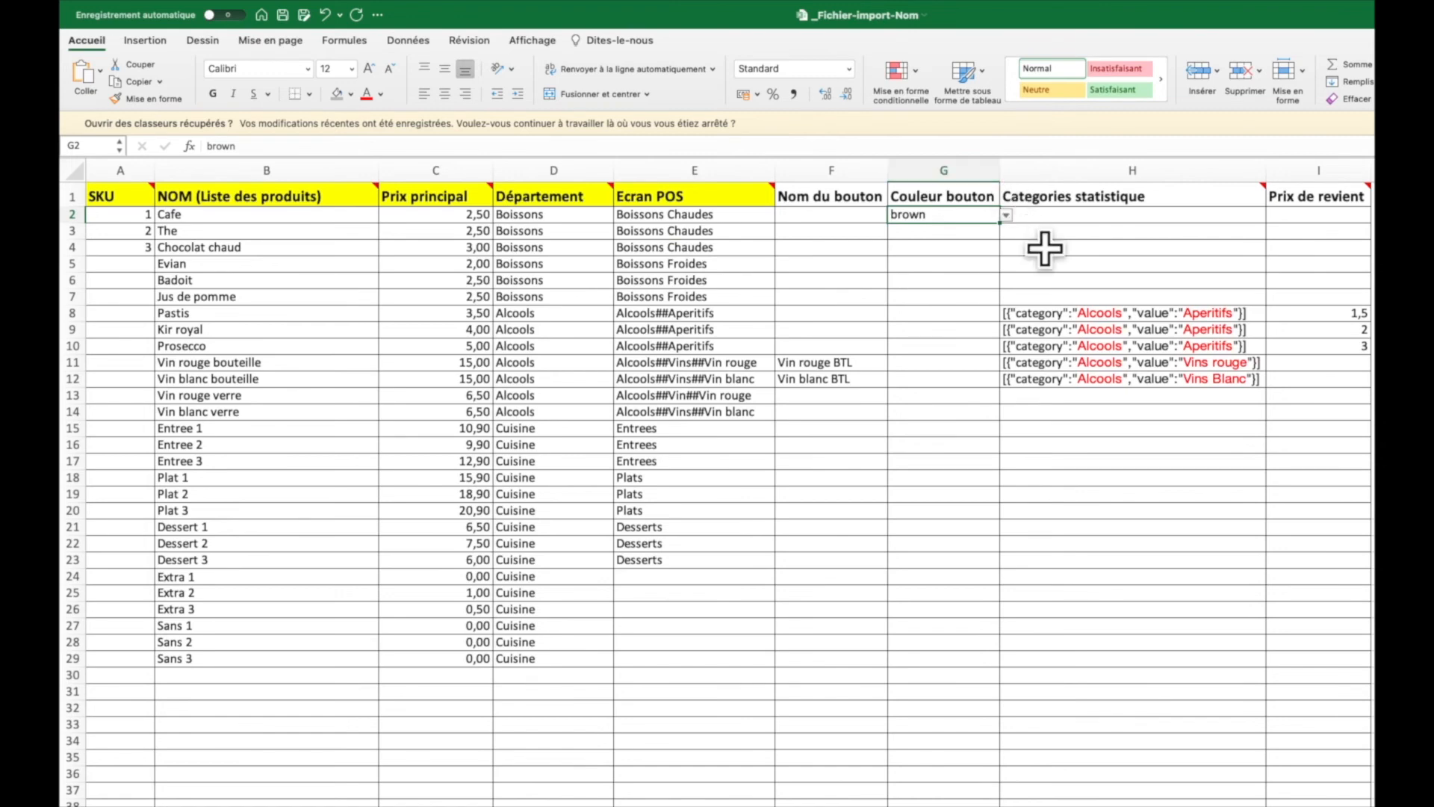
- Choose pink as Cafe's button colour in G2, then select the Categories statistique column
click(1007, 216)
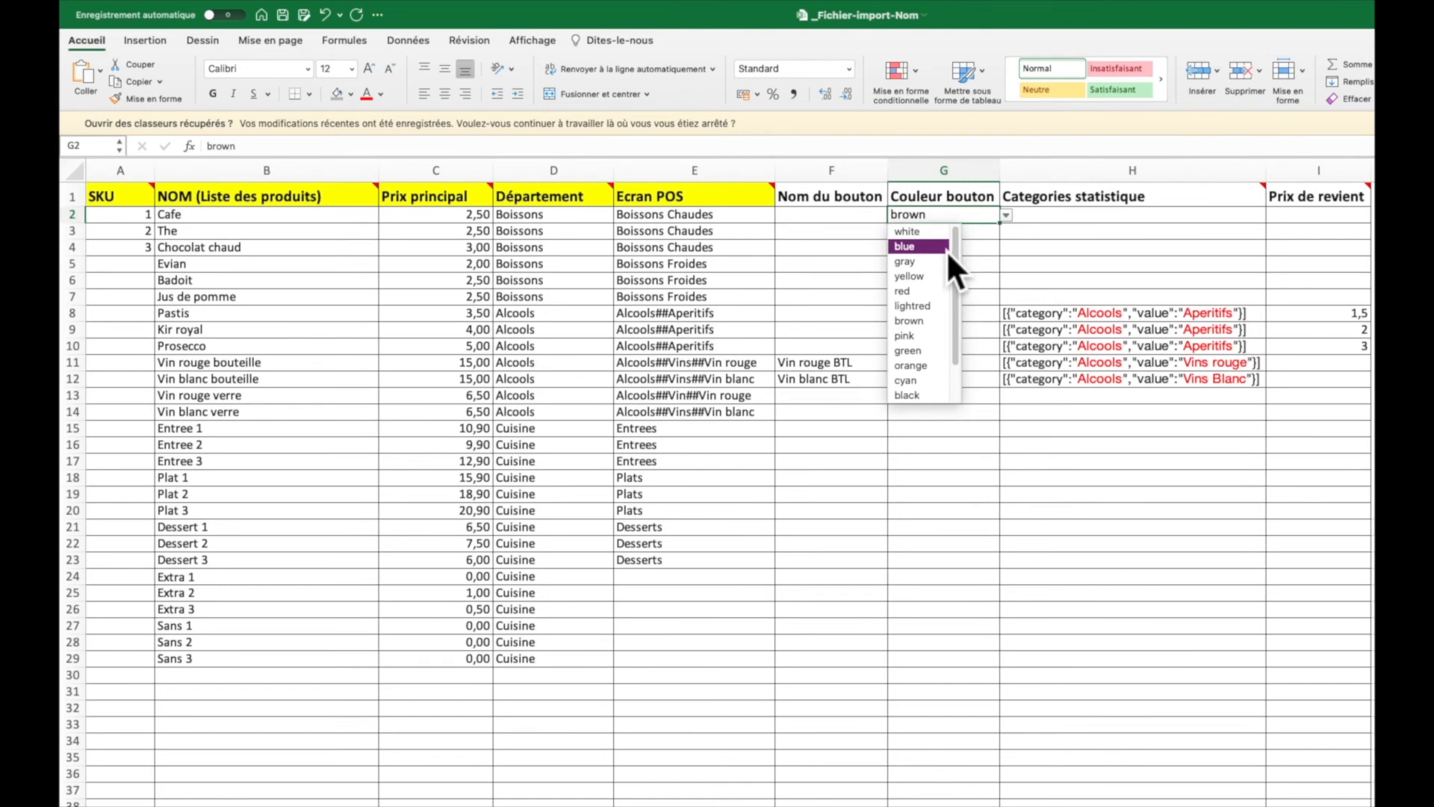
click(929, 338)
click(1157, 176)
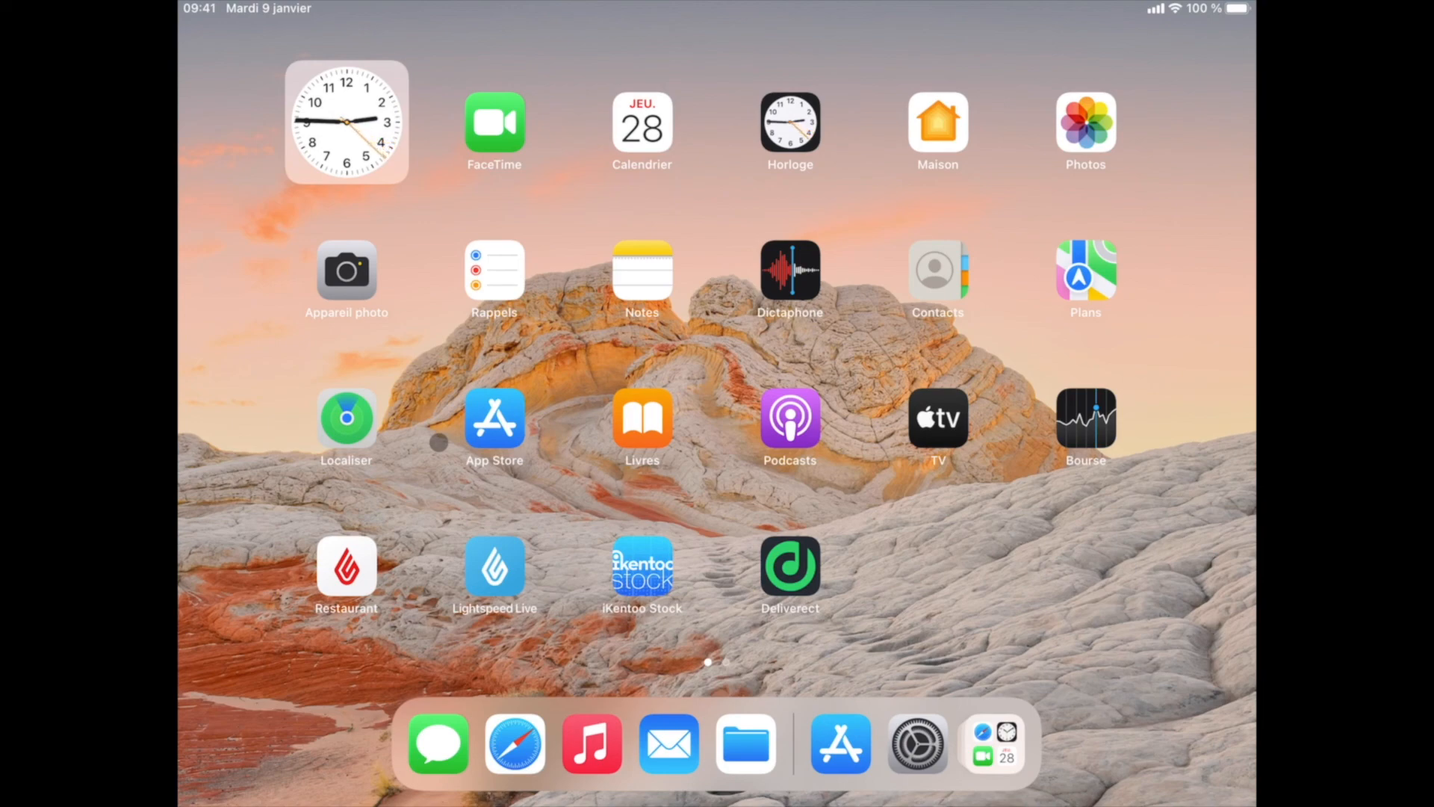
- Search the App Store for 'restaurant POS k'
click(494, 418)
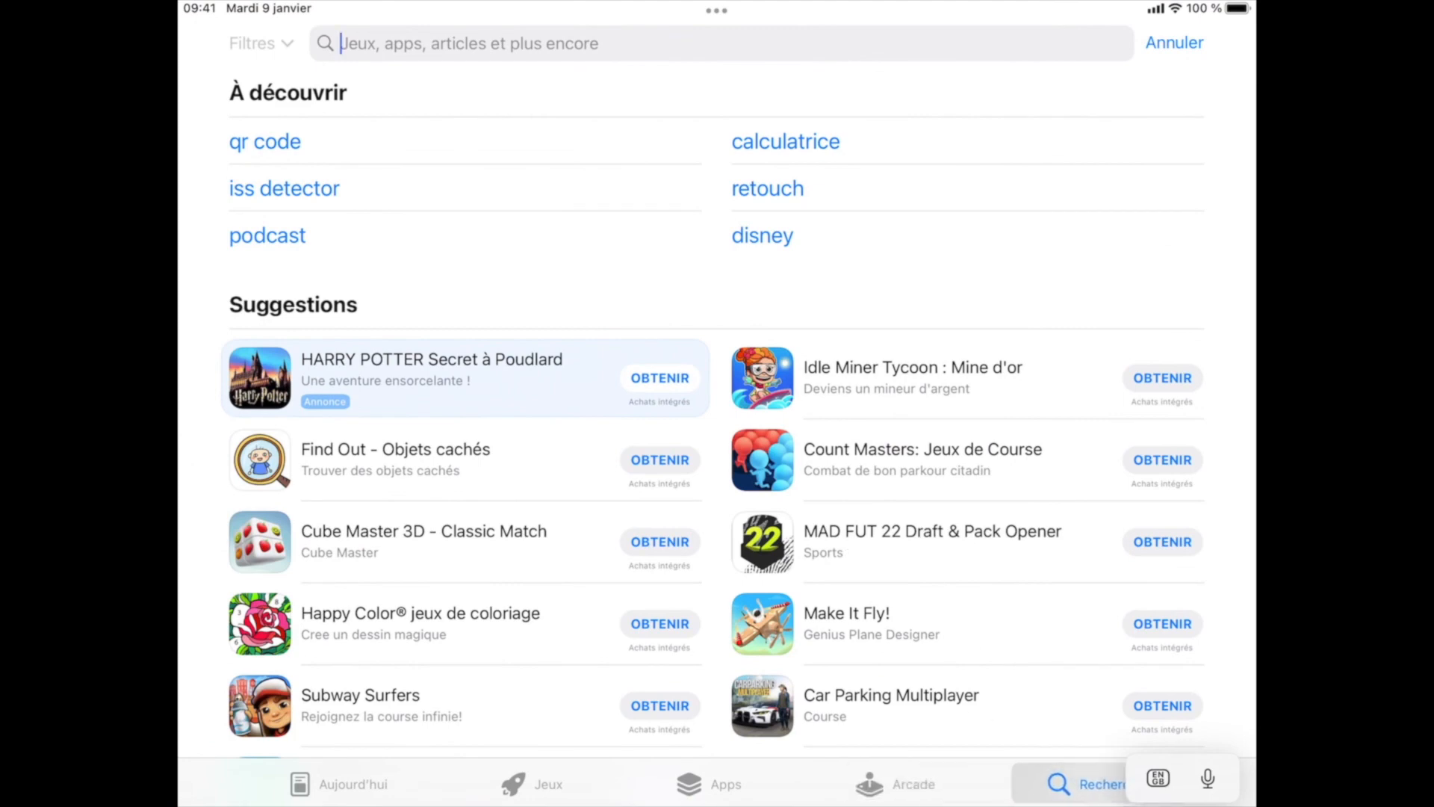
text(restaurant POS )
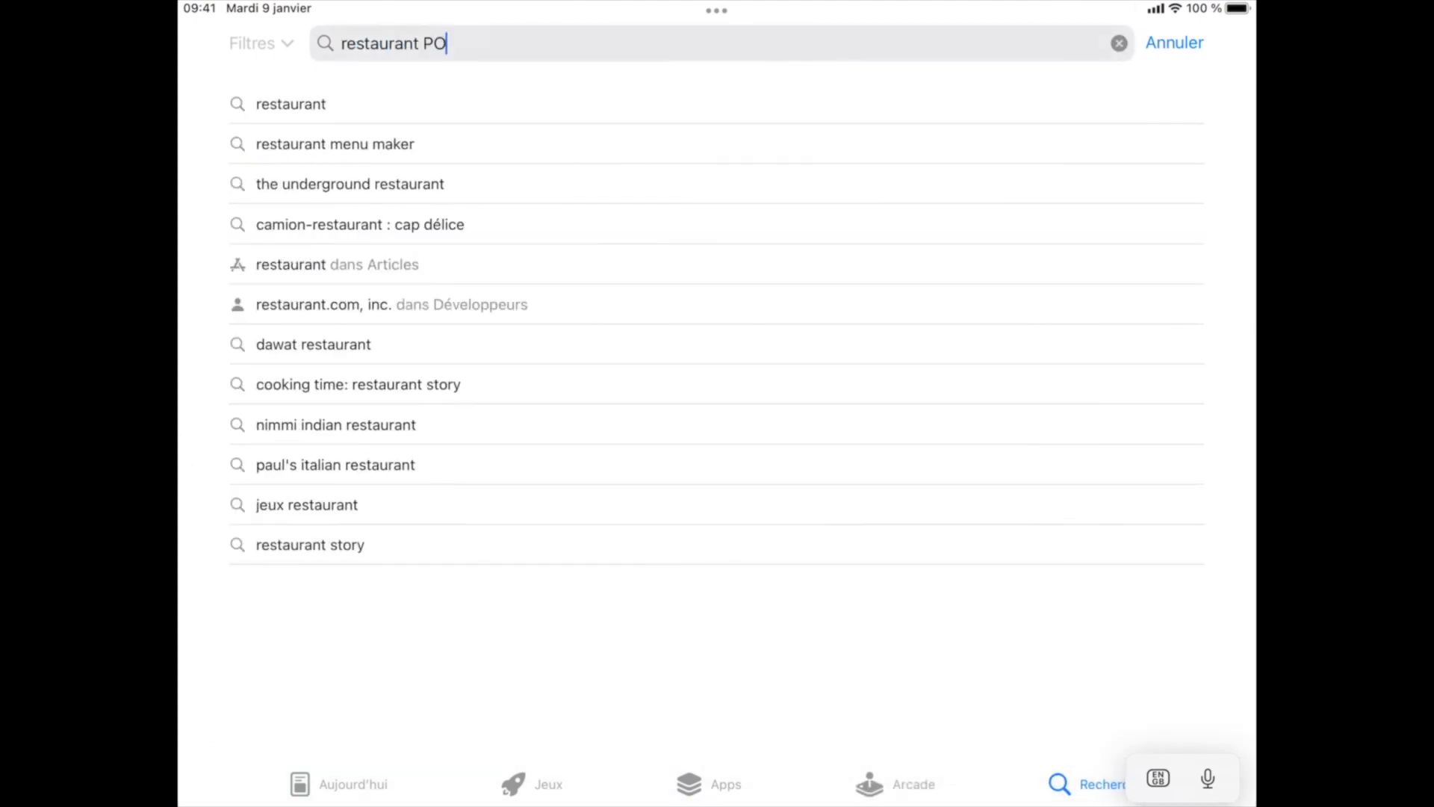
text(k)
key(Return)
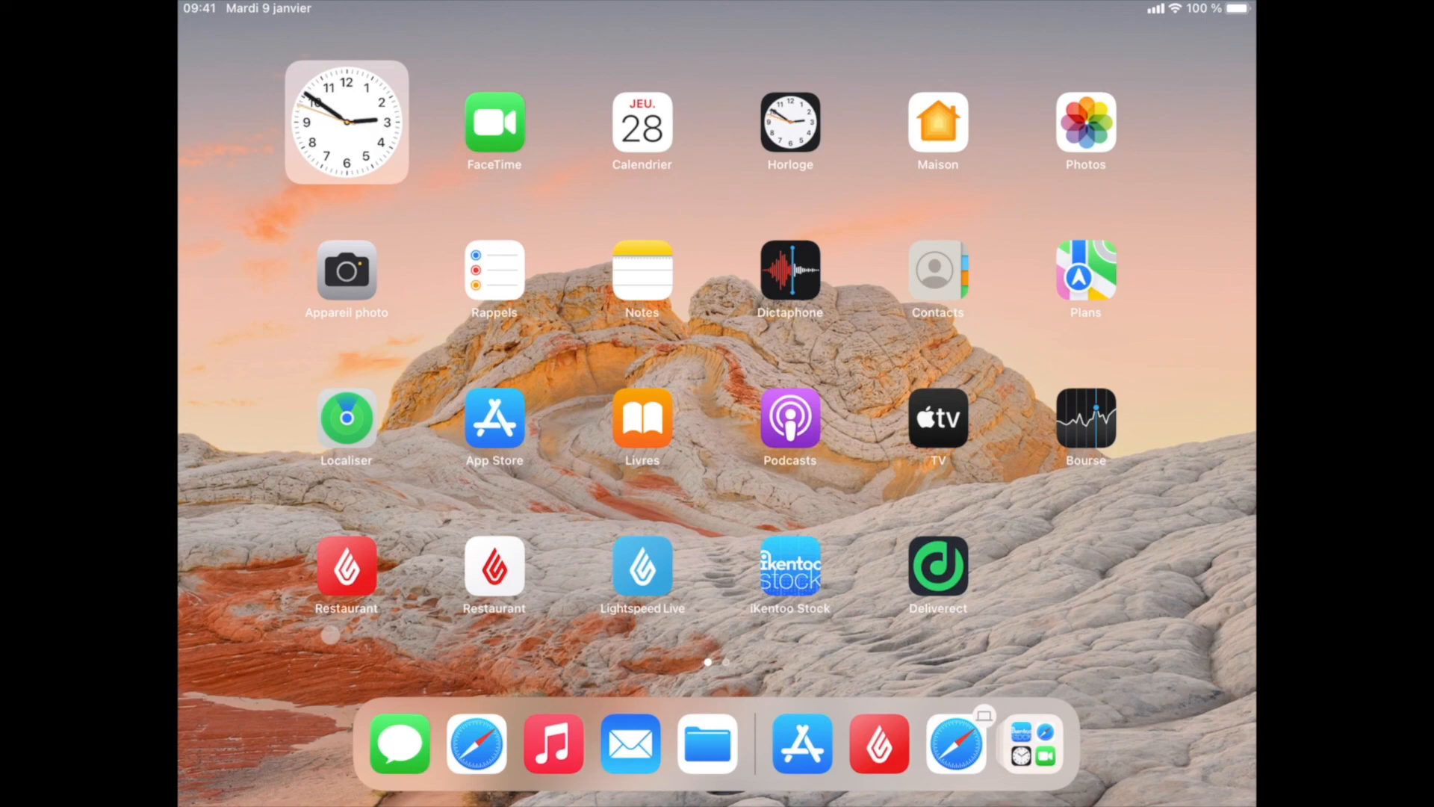
- Launch the Lightspeed Restaurant app and choose Se connecter to sign in with a login code
click(346, 569)
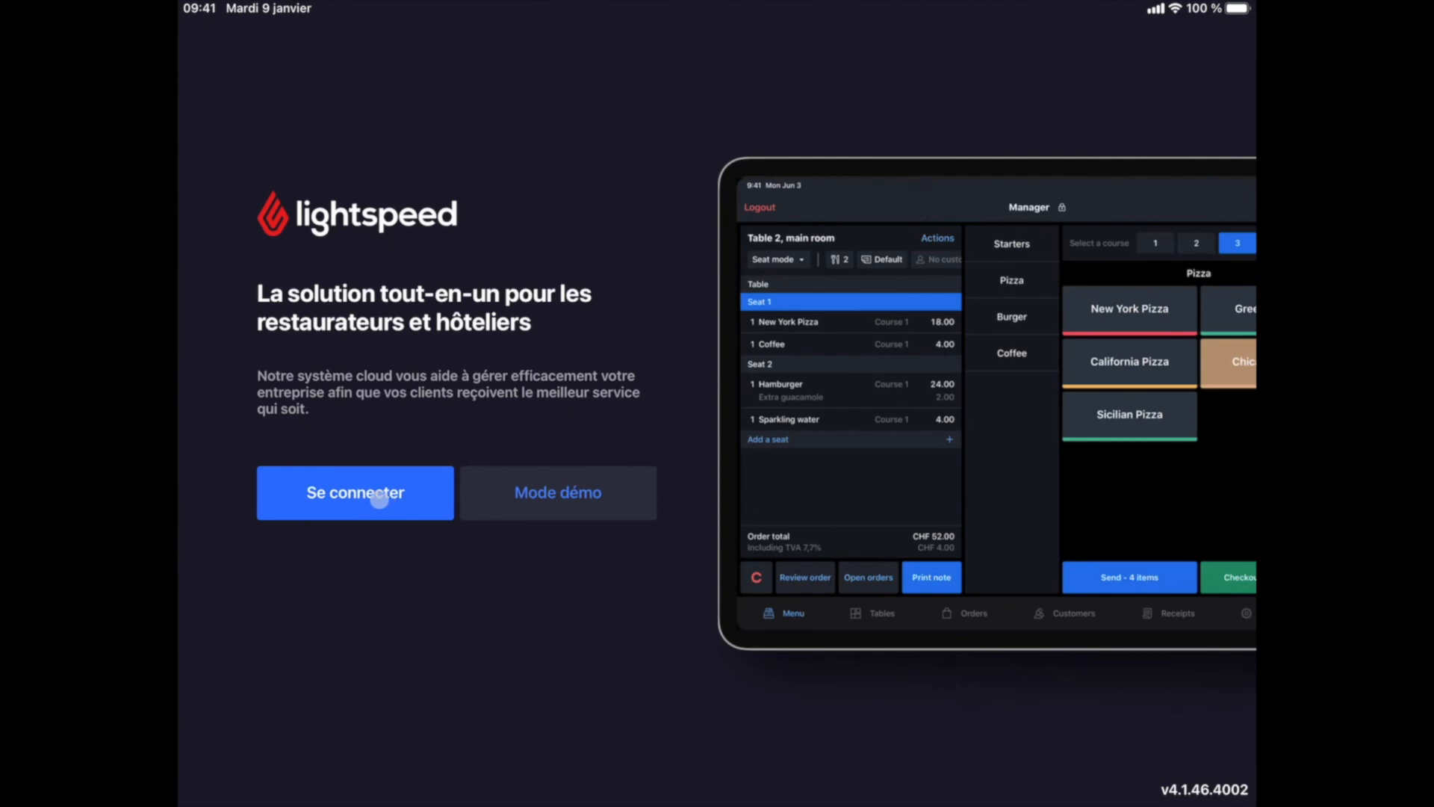
click(373, 499)
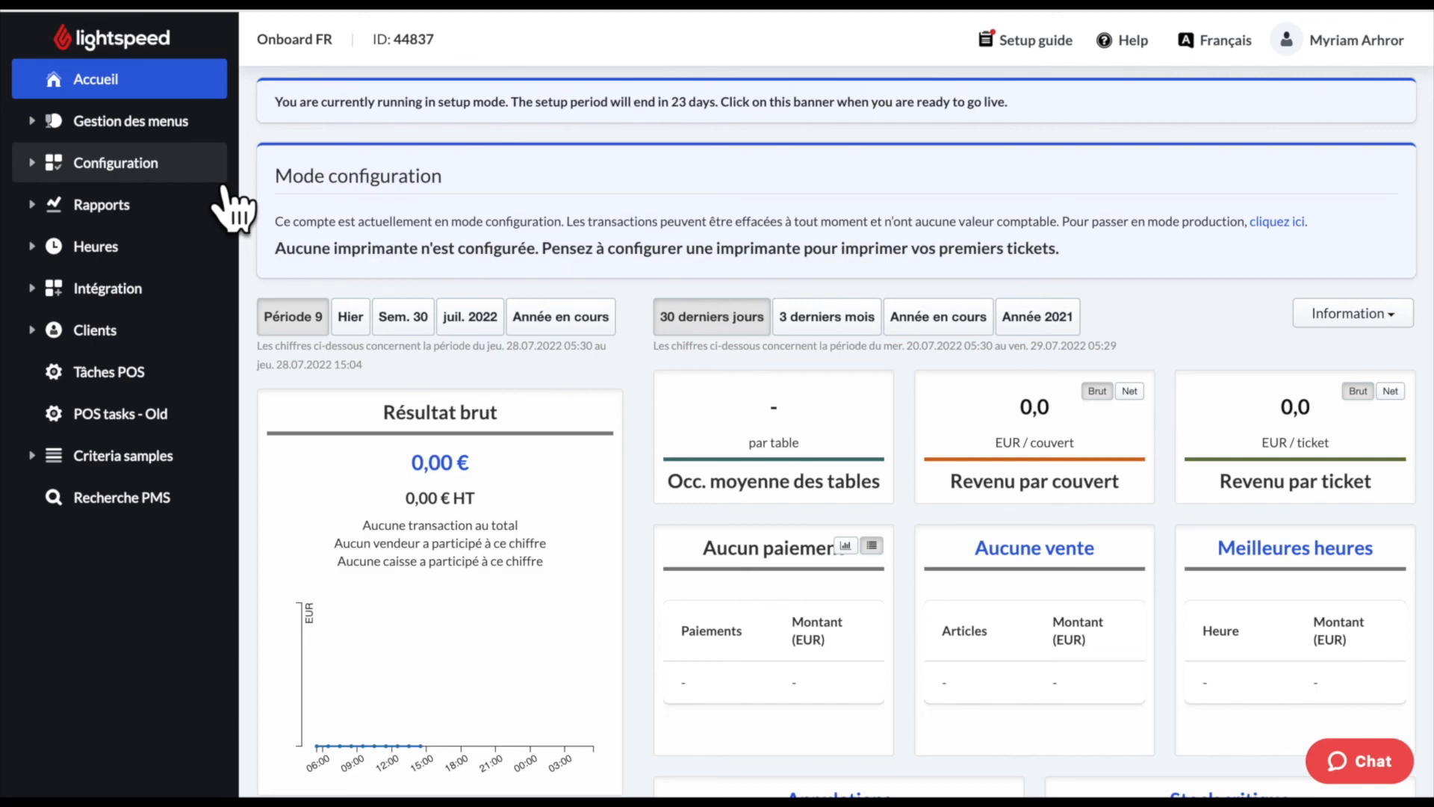
- Go to Configuration > Caisses > Codes de connexion and start a new login code
click(223, 184)
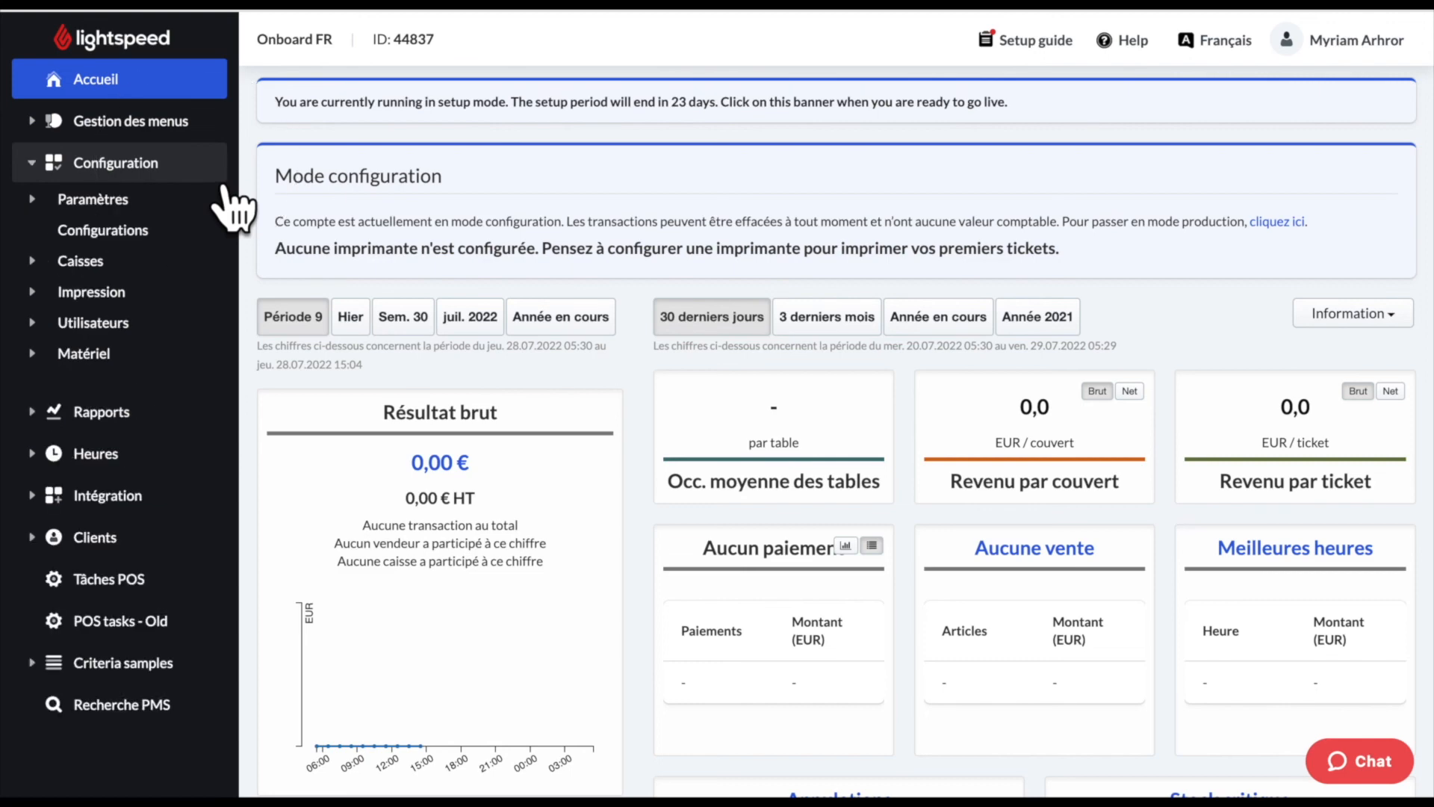
click(168, 269)
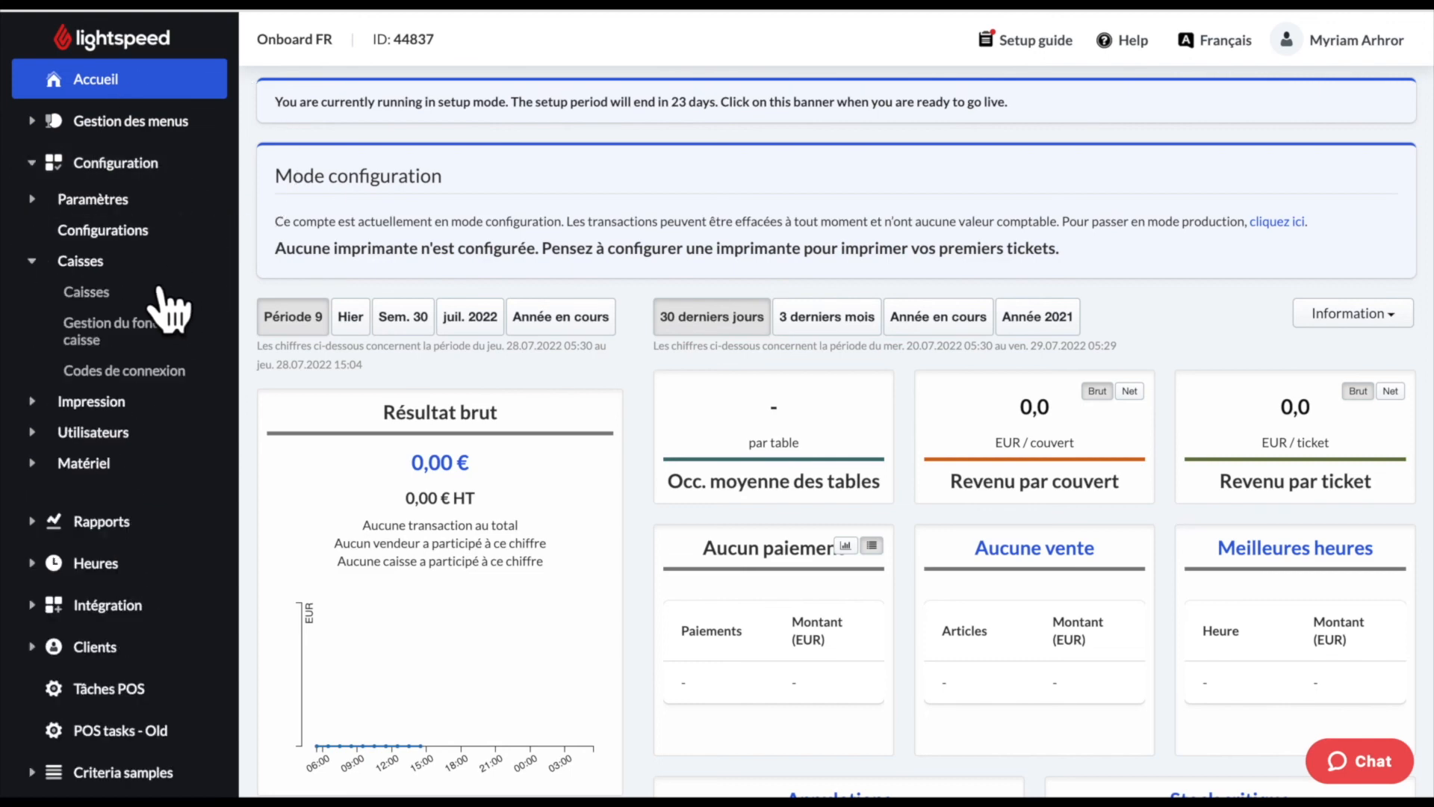
click(173, 385)
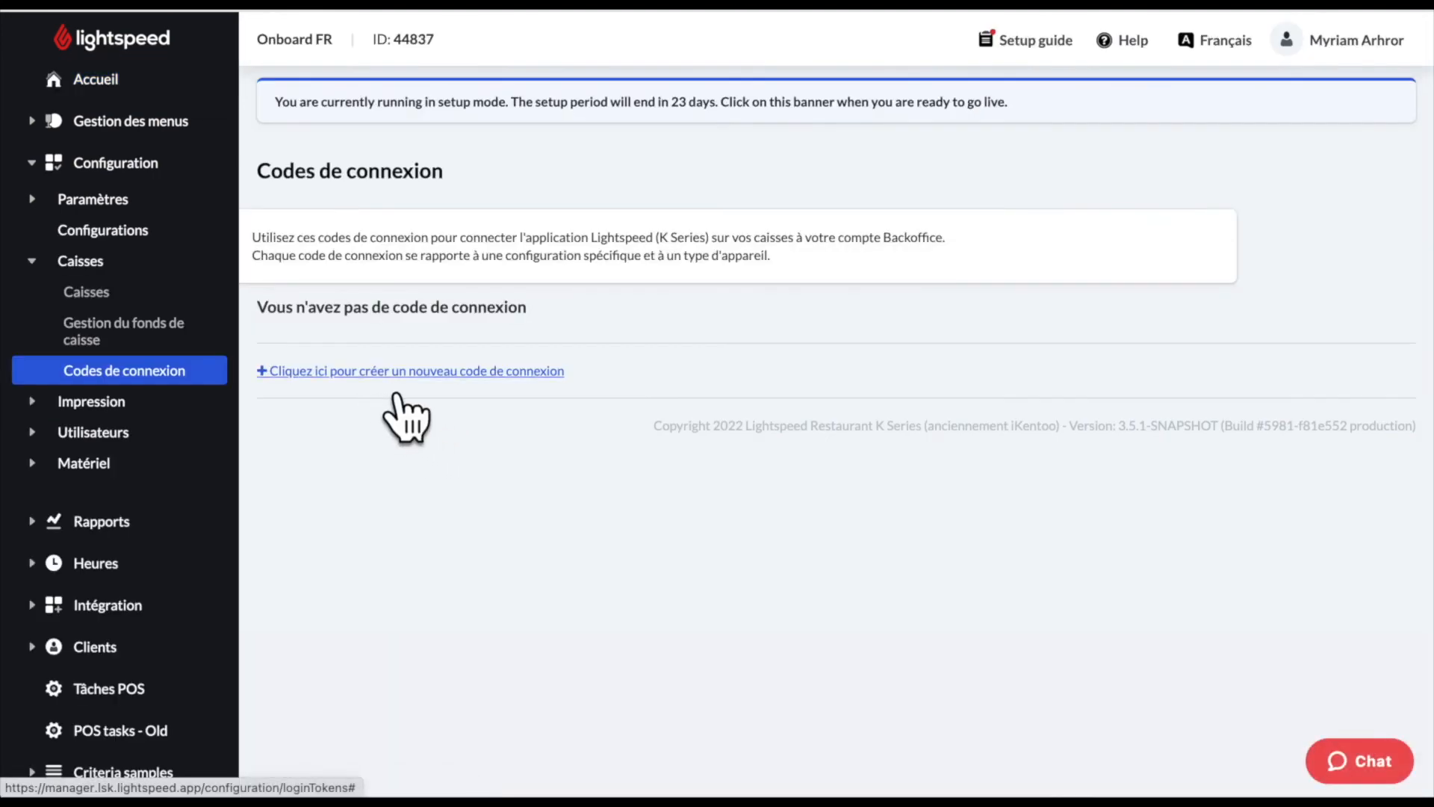
click(395, 394)
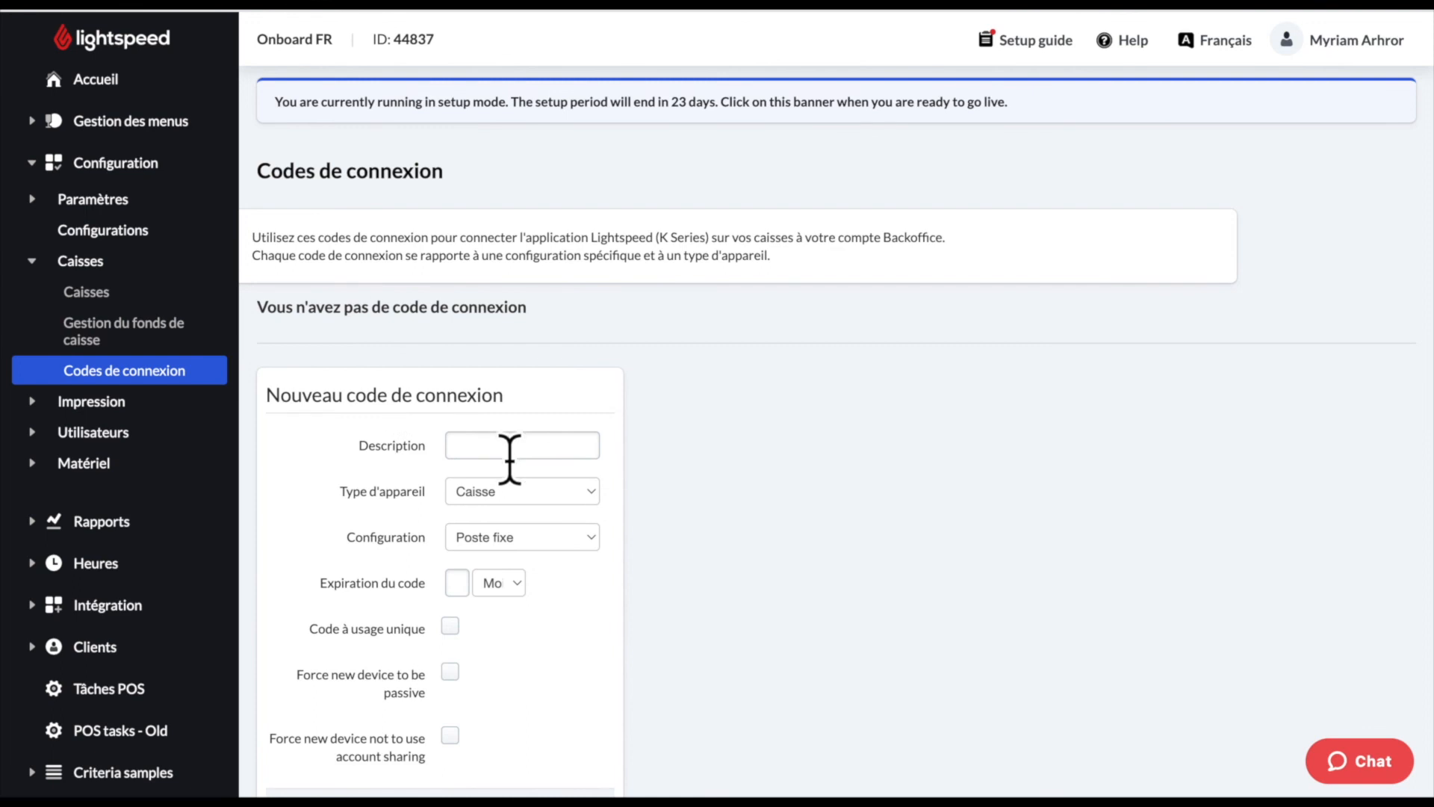
- Describe the code as 'Caisse principale', set its expiry duration, and generate it
click(510, 448)
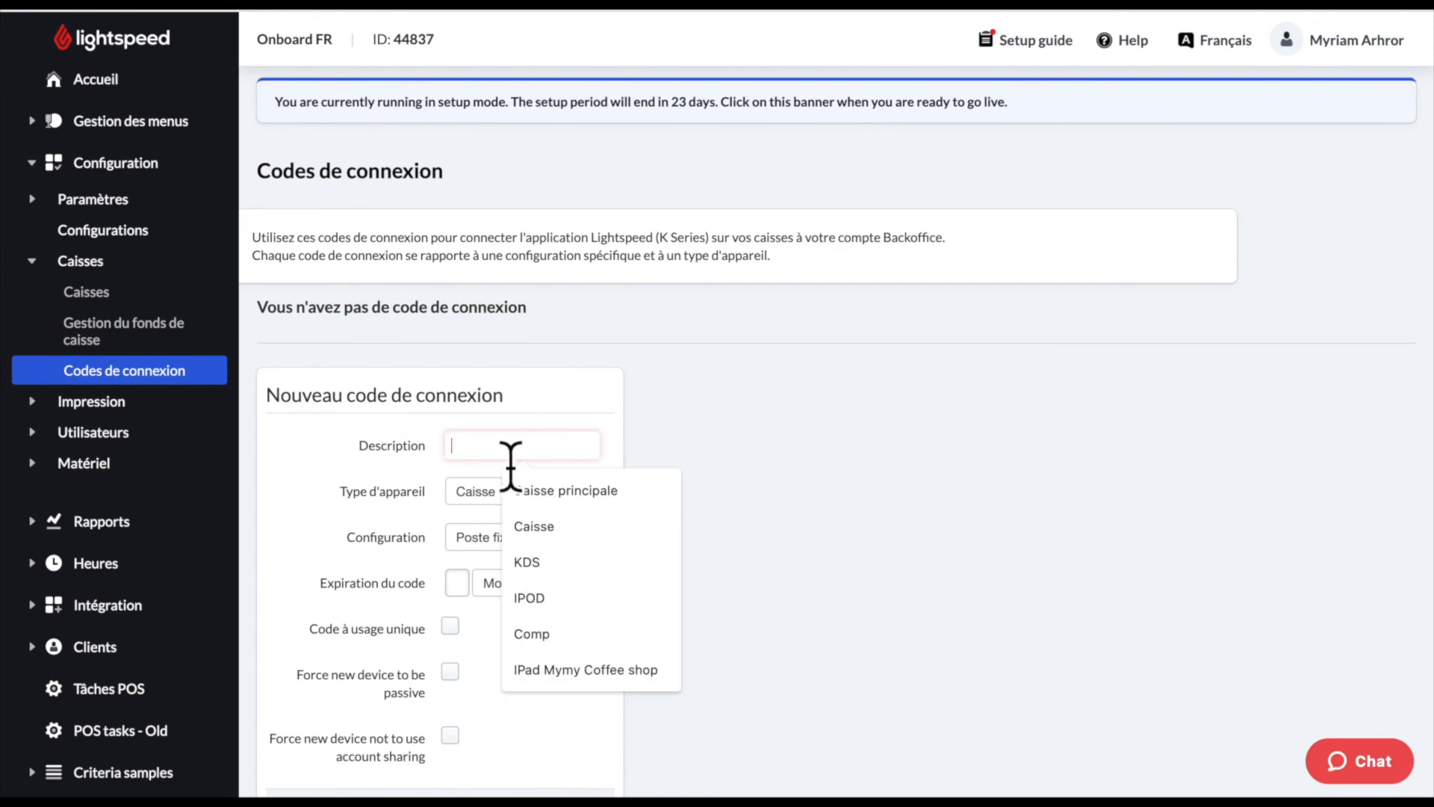
click(560, 491)
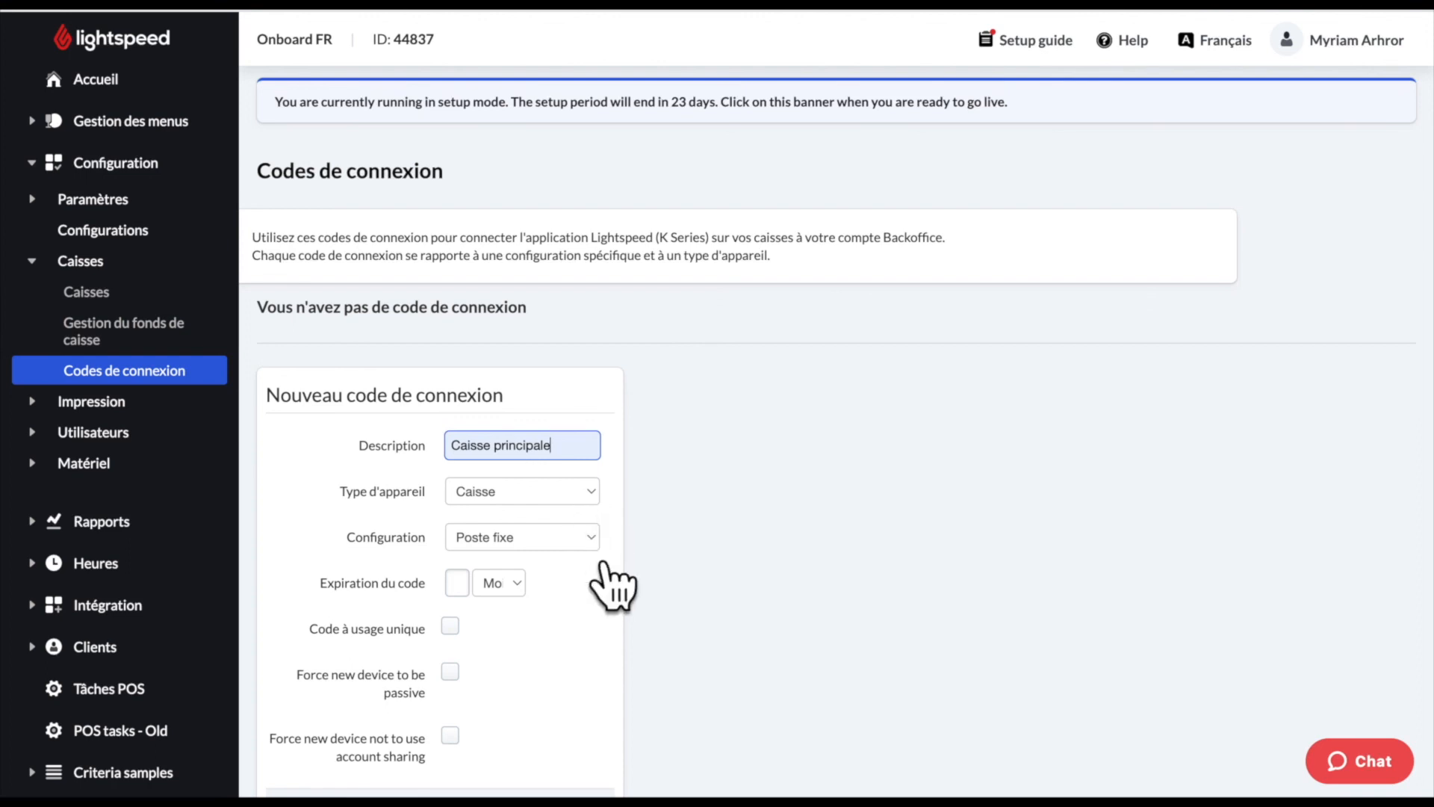
scroll(590, 597, down, 1)
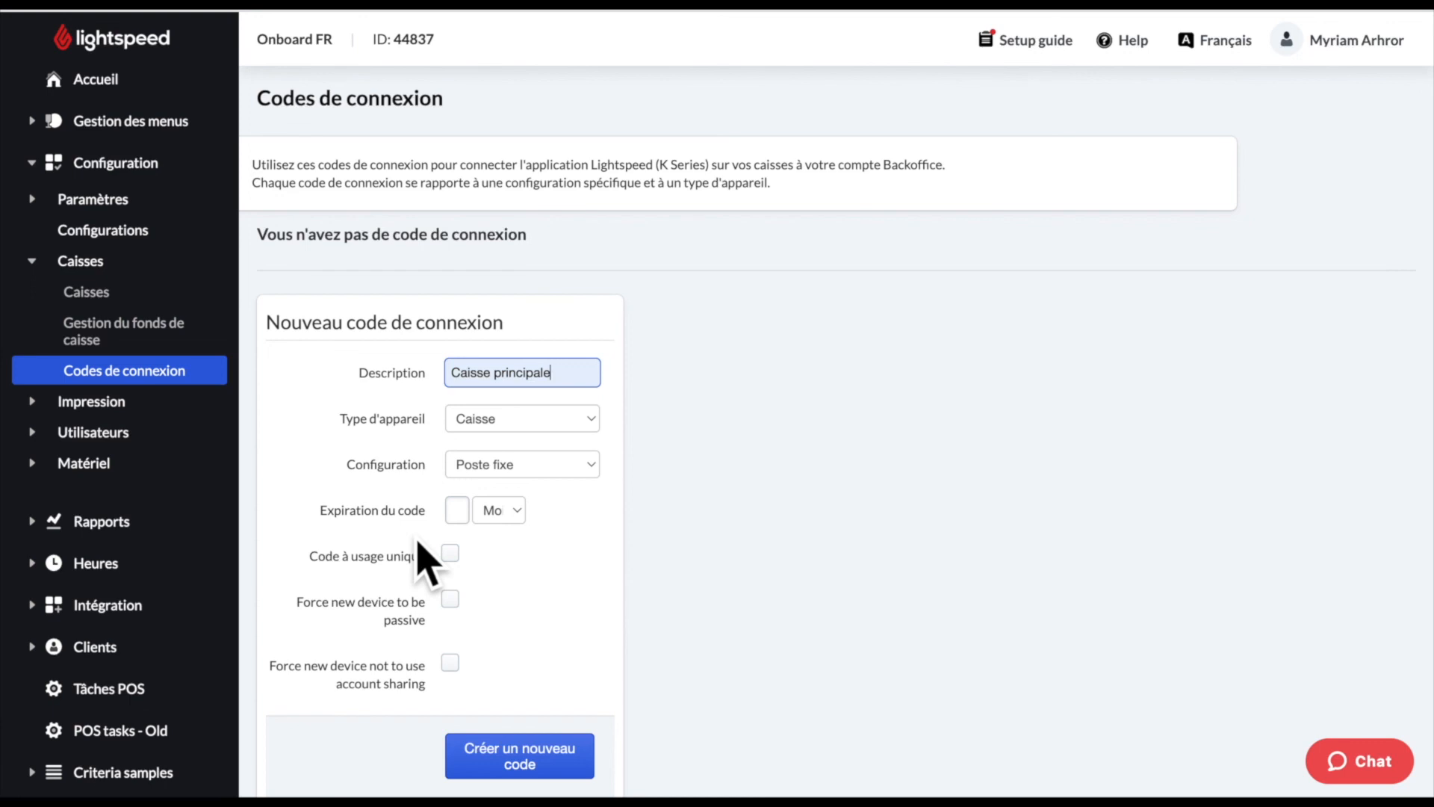
click(464, 512)
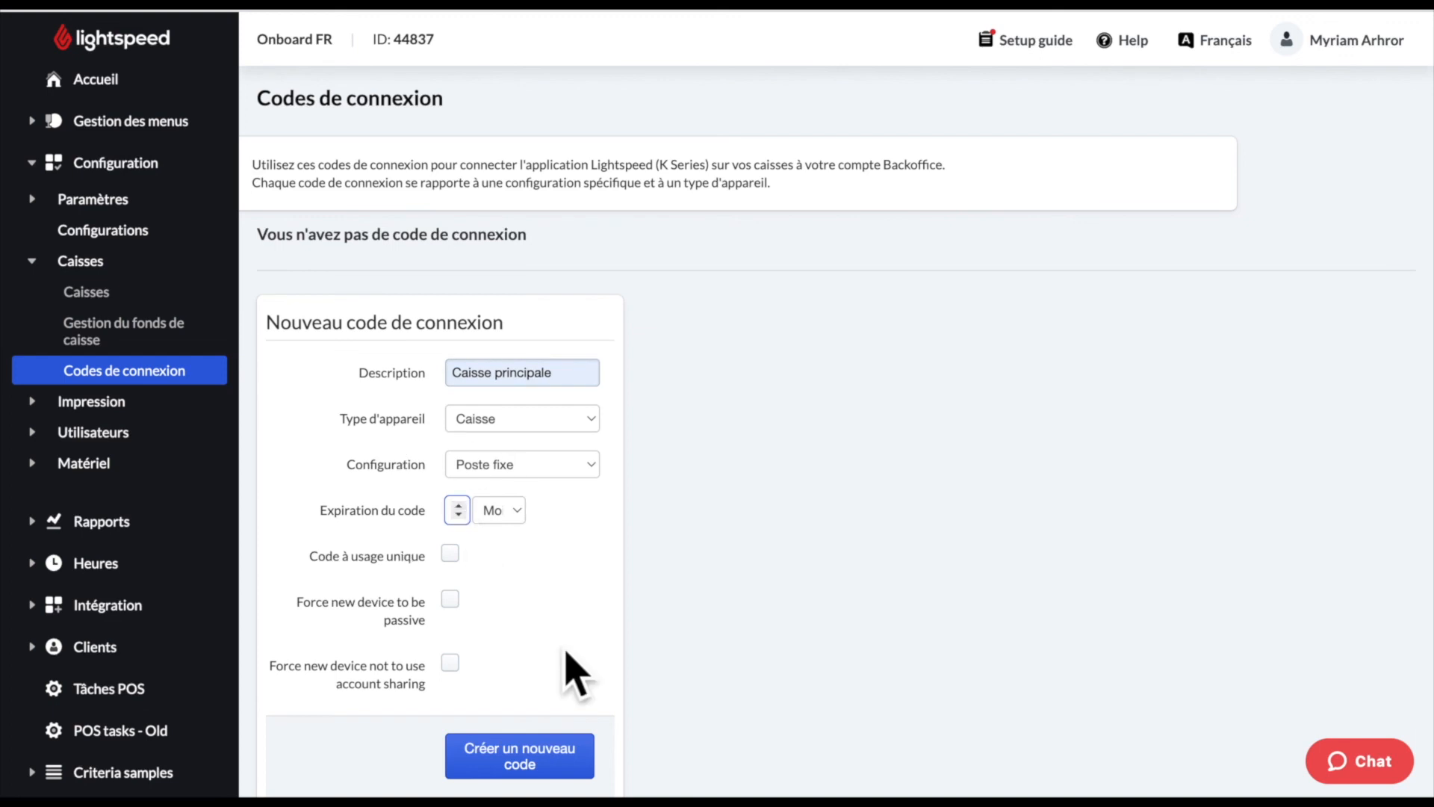
click(554, 775)
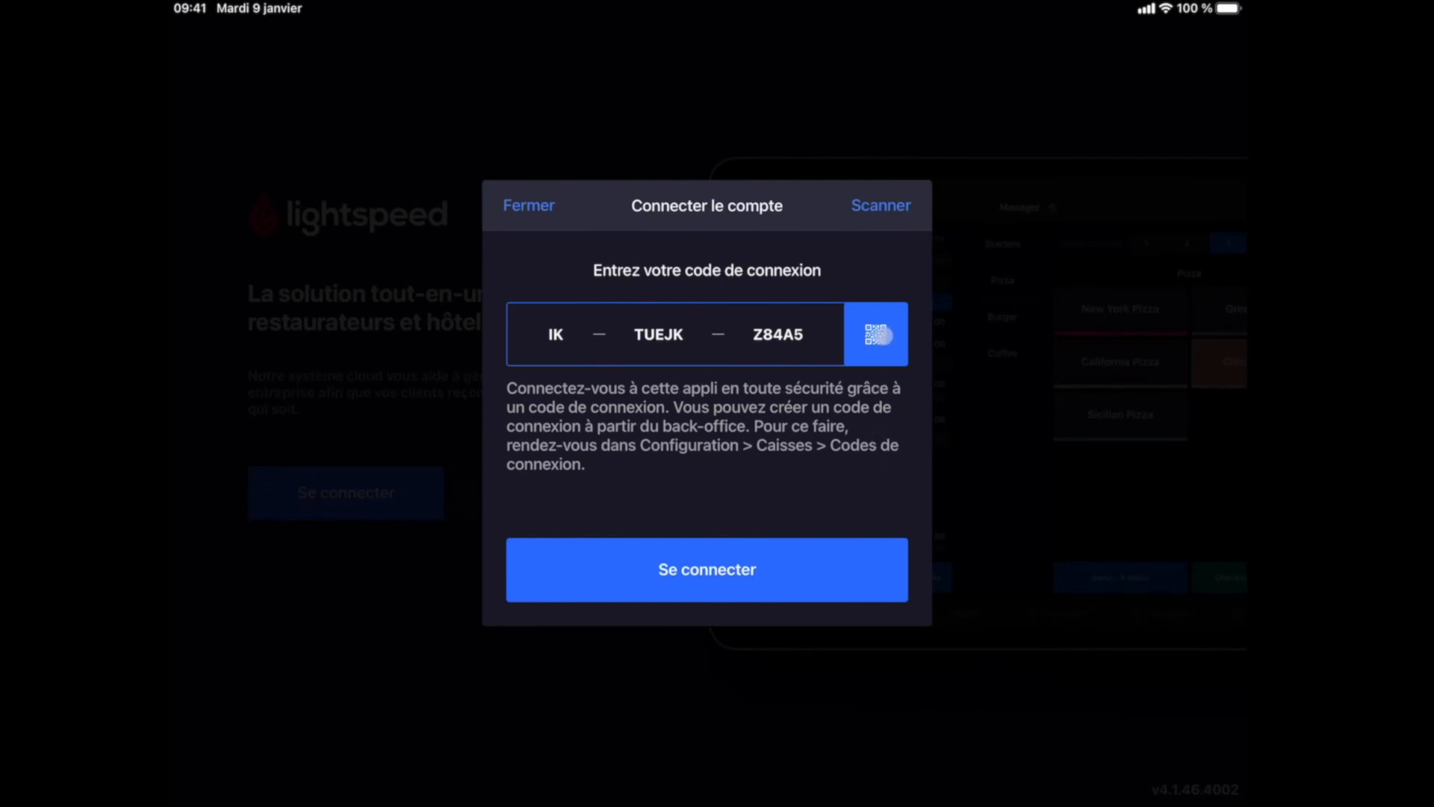
- Enter the login code on the iPad and connect it as Caisse iPad1 on Poste fixe
click(876, 334)
click(709, 571)
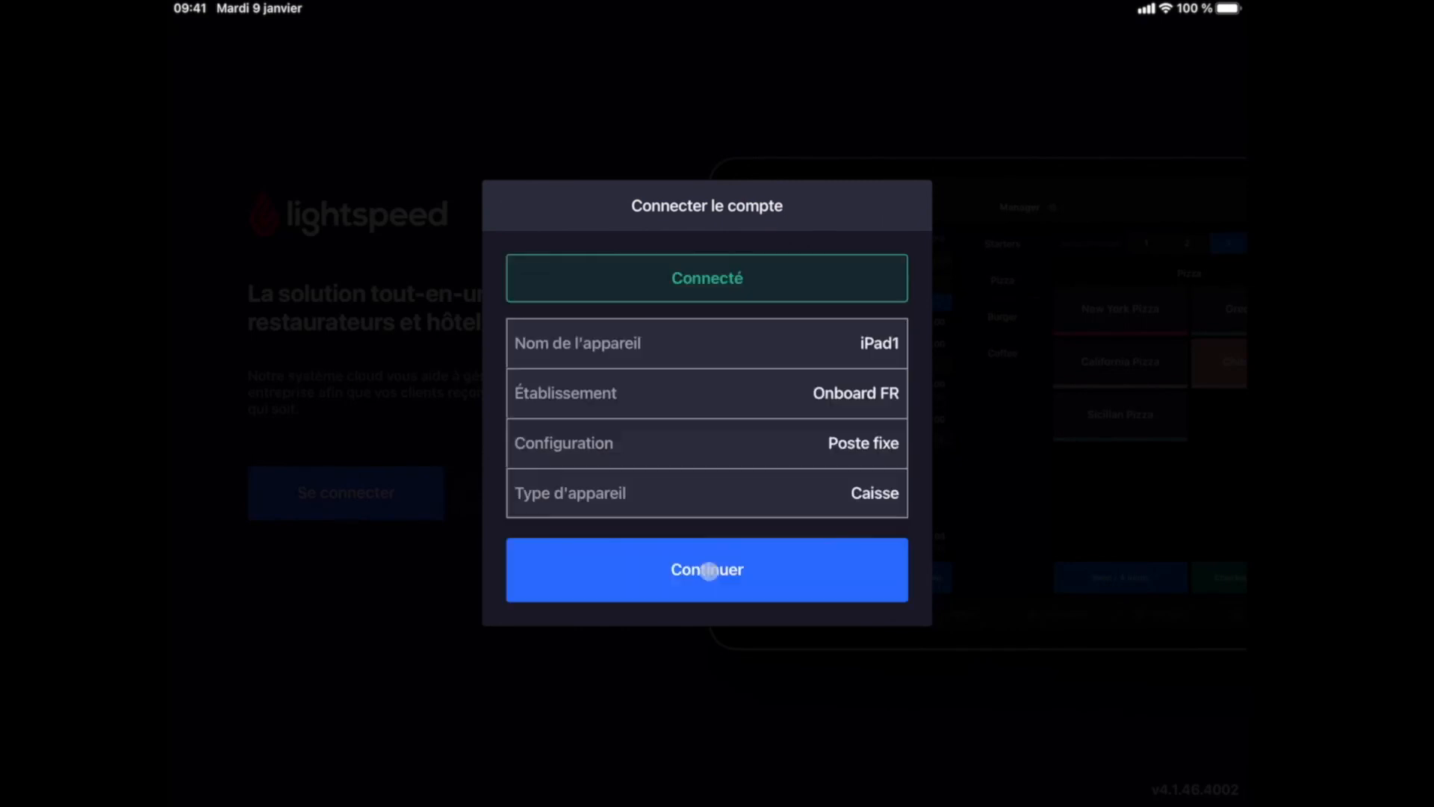
click(709, 578)
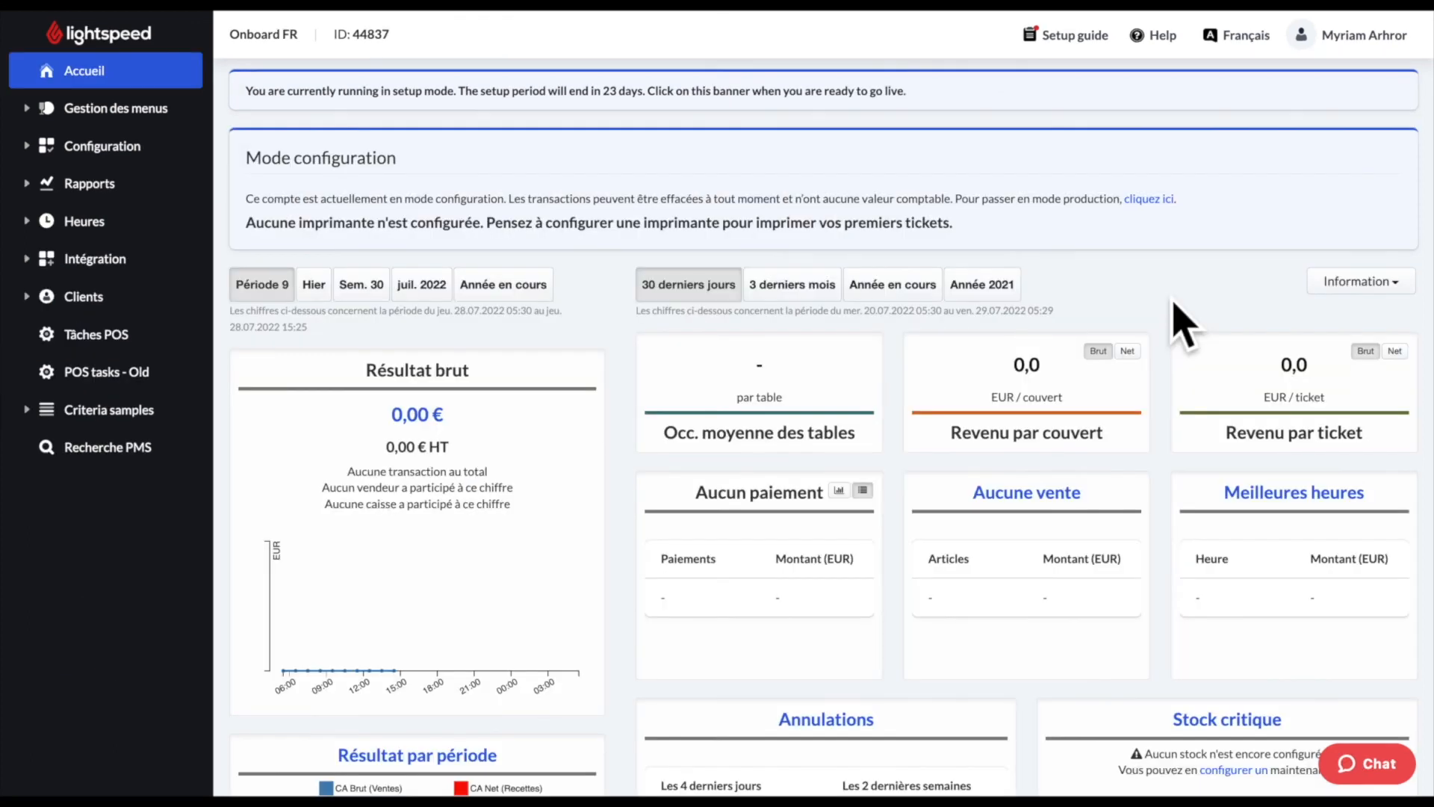
- Open Configuration > Caisses and check iPad1's details: active, Poste fixe, software 4.1.46.4002
click(157, 160)
click(153, 236)
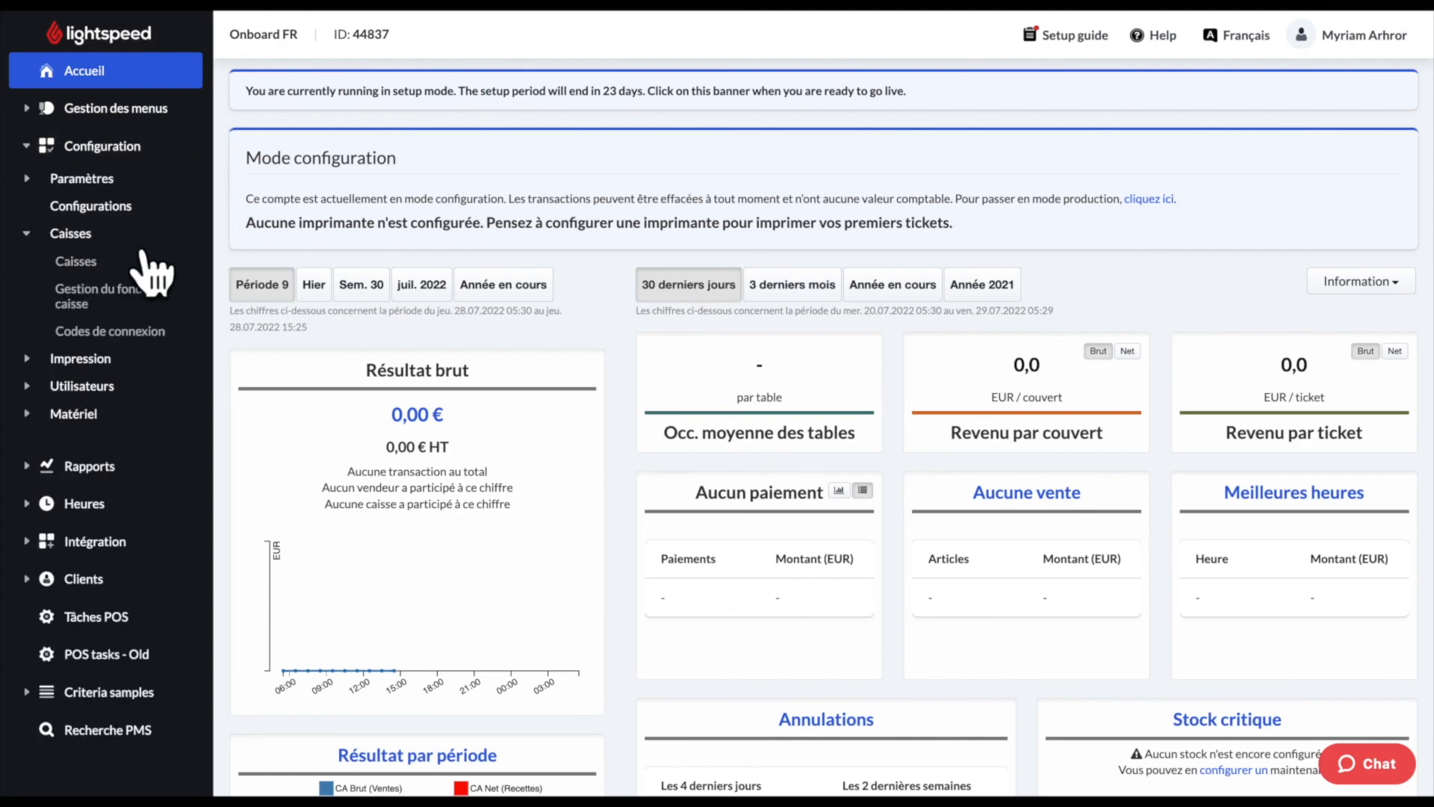
click(151, 263)
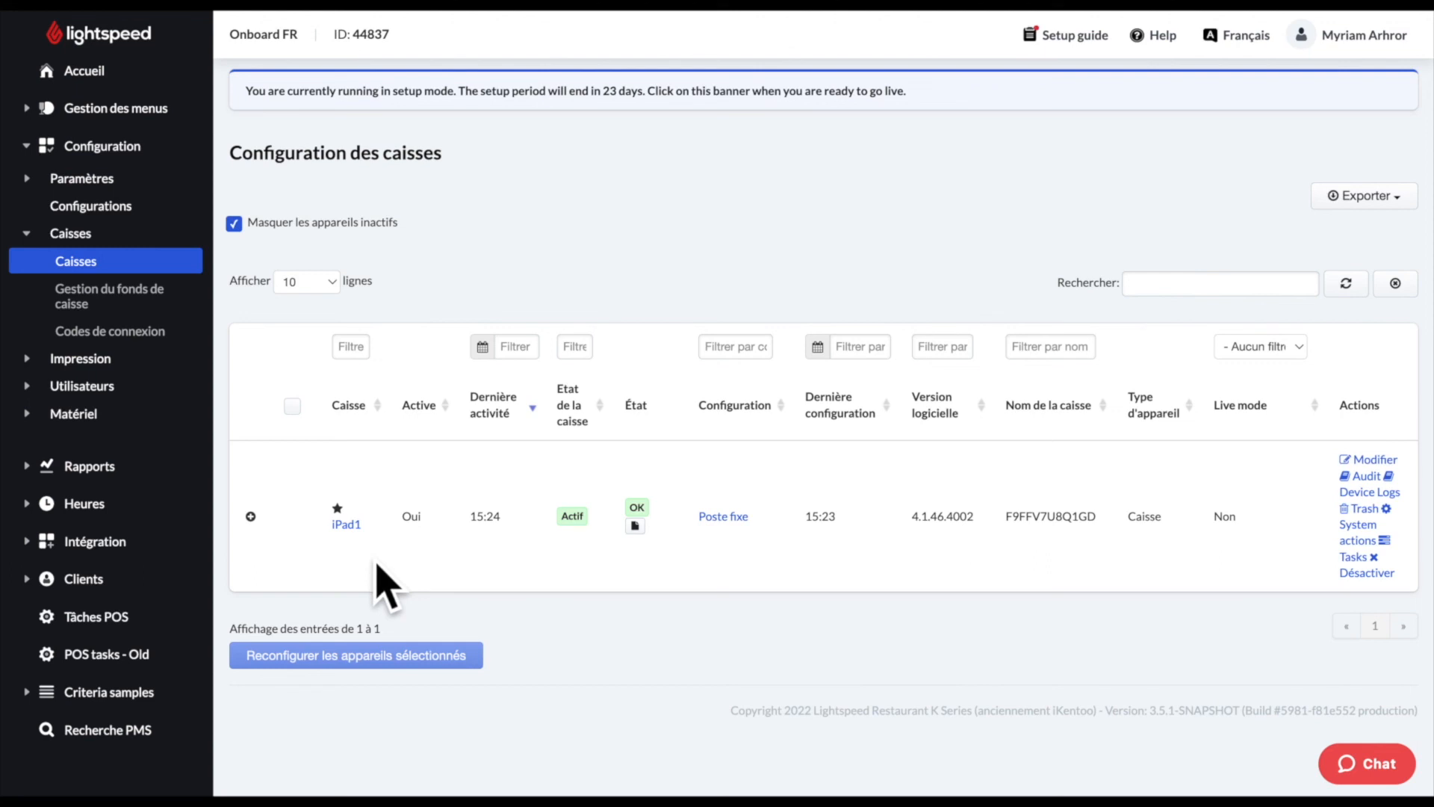
click(251, 516)
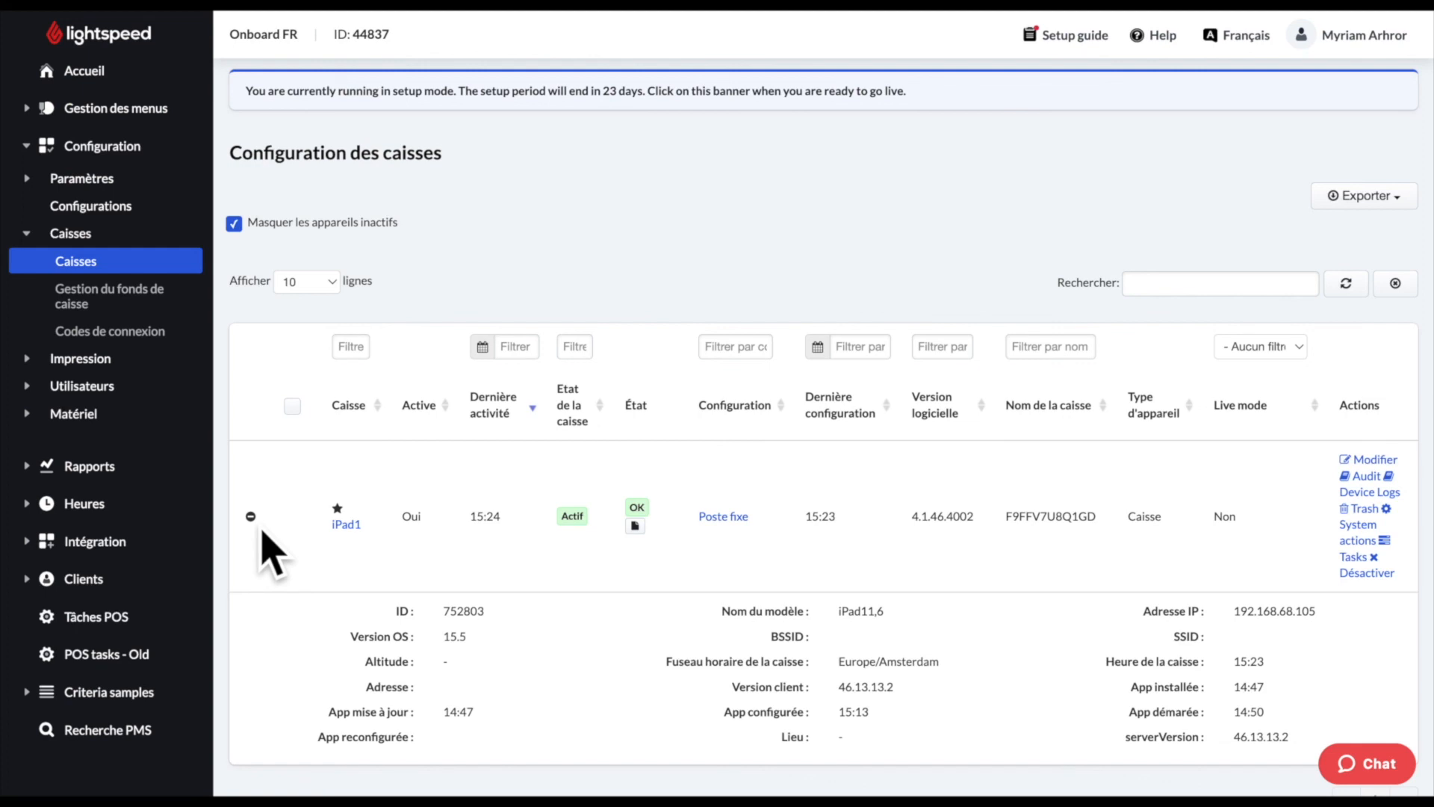
click(251, 516)
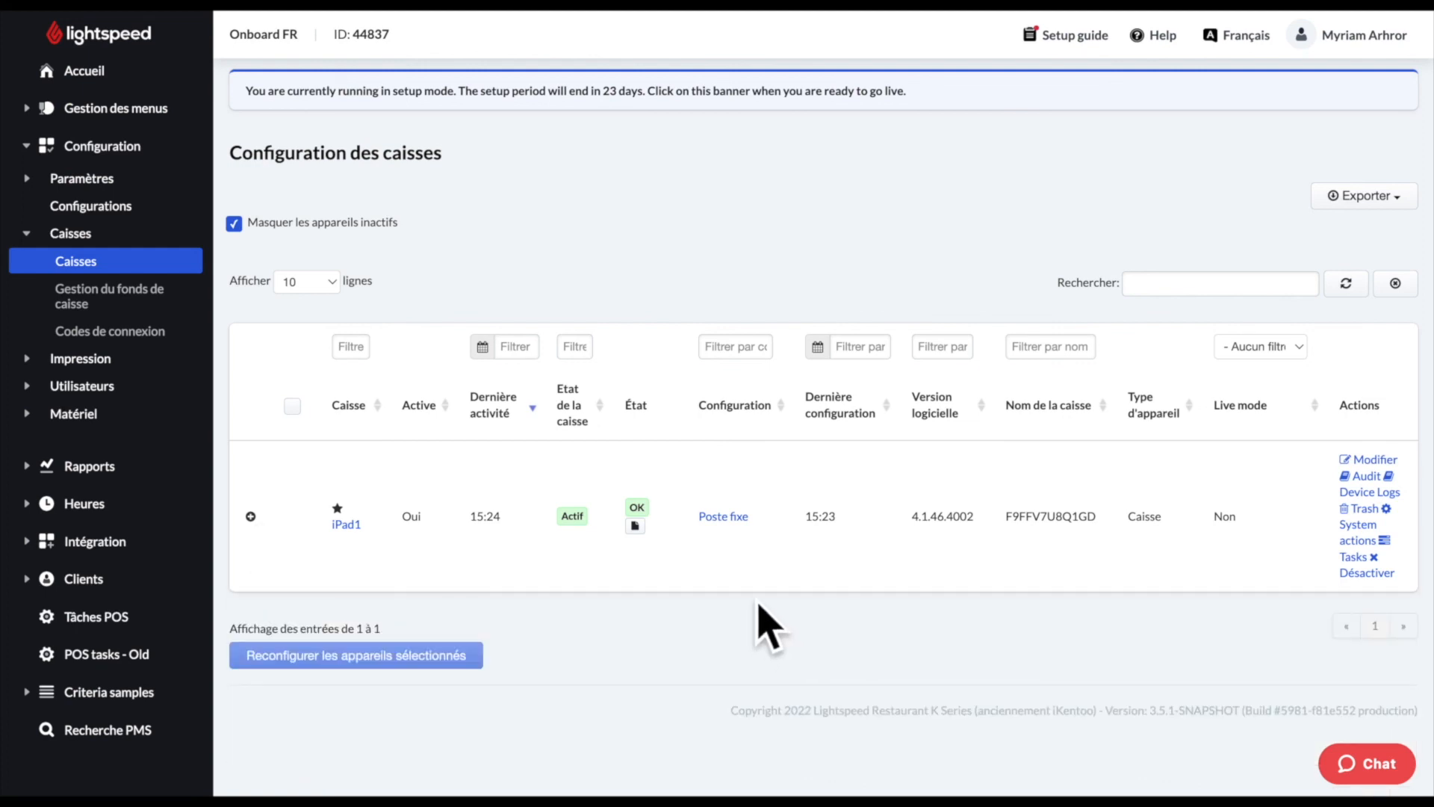